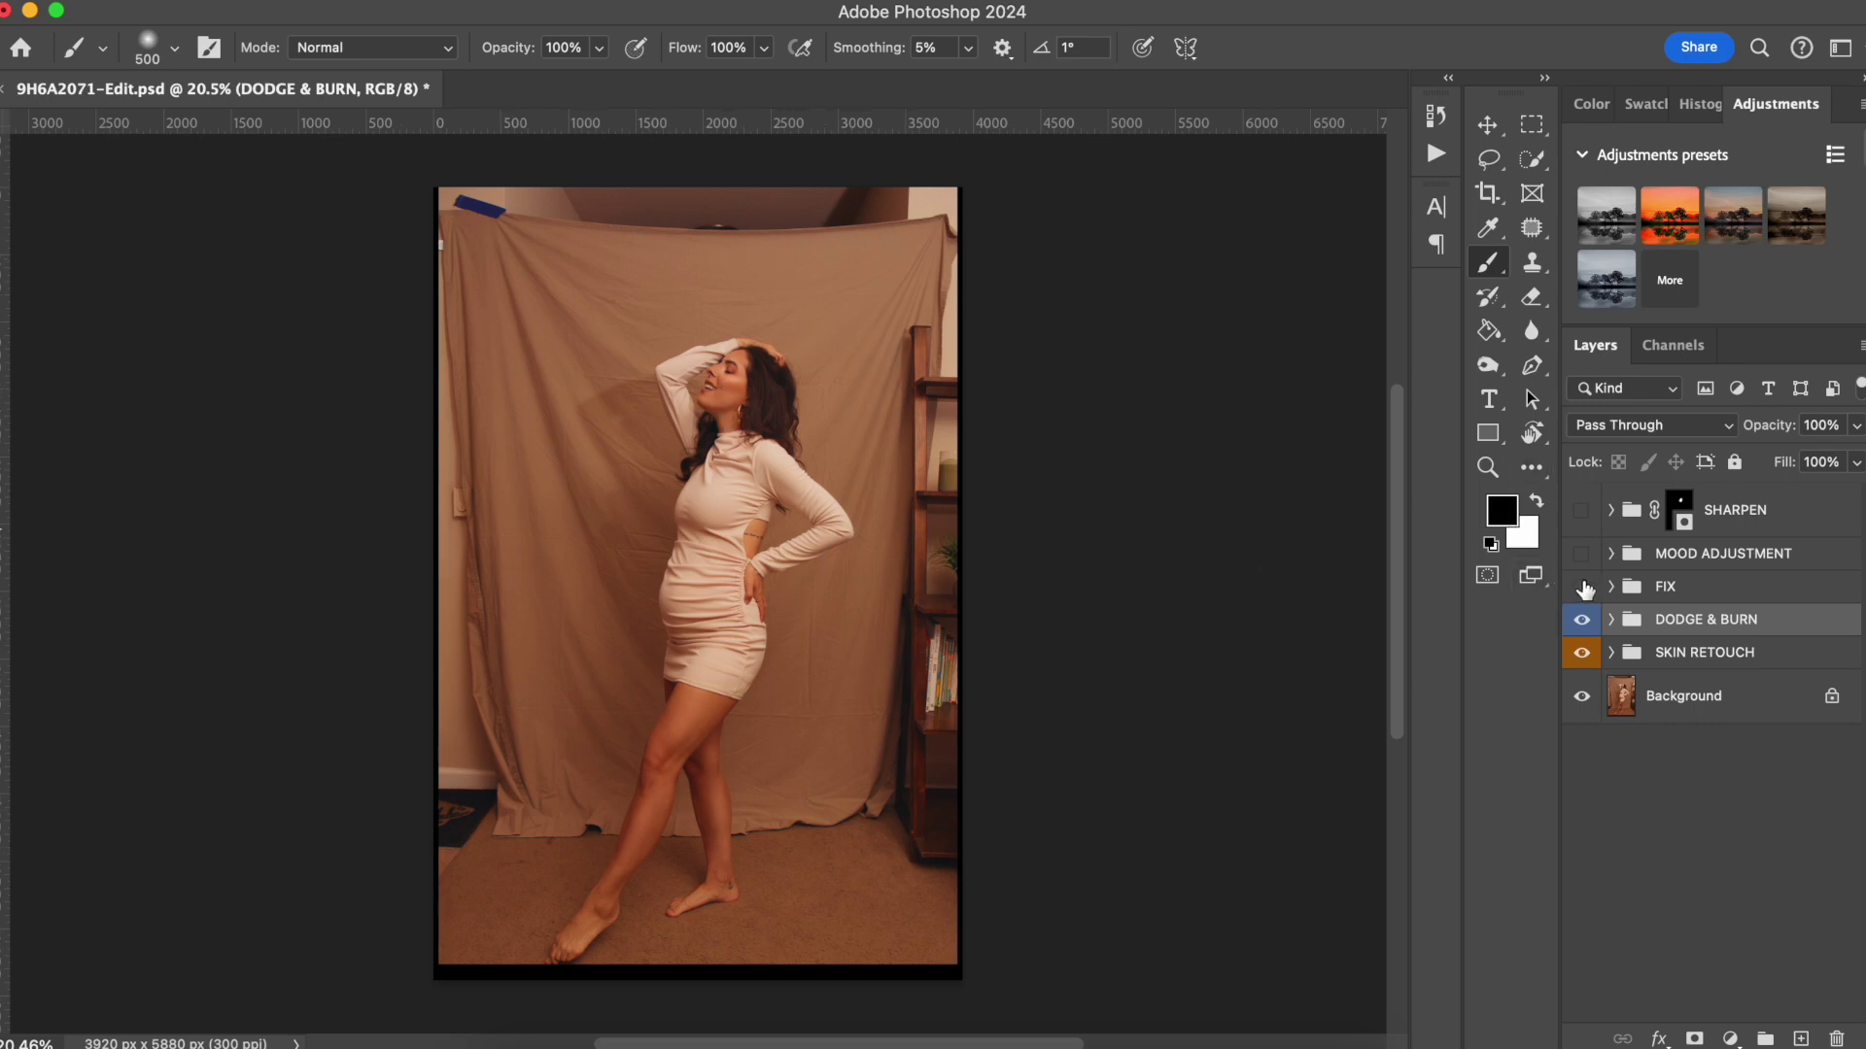
Compare the backdrop with and without the FIX group, leaving FIX hidden.
click(1582, 587)
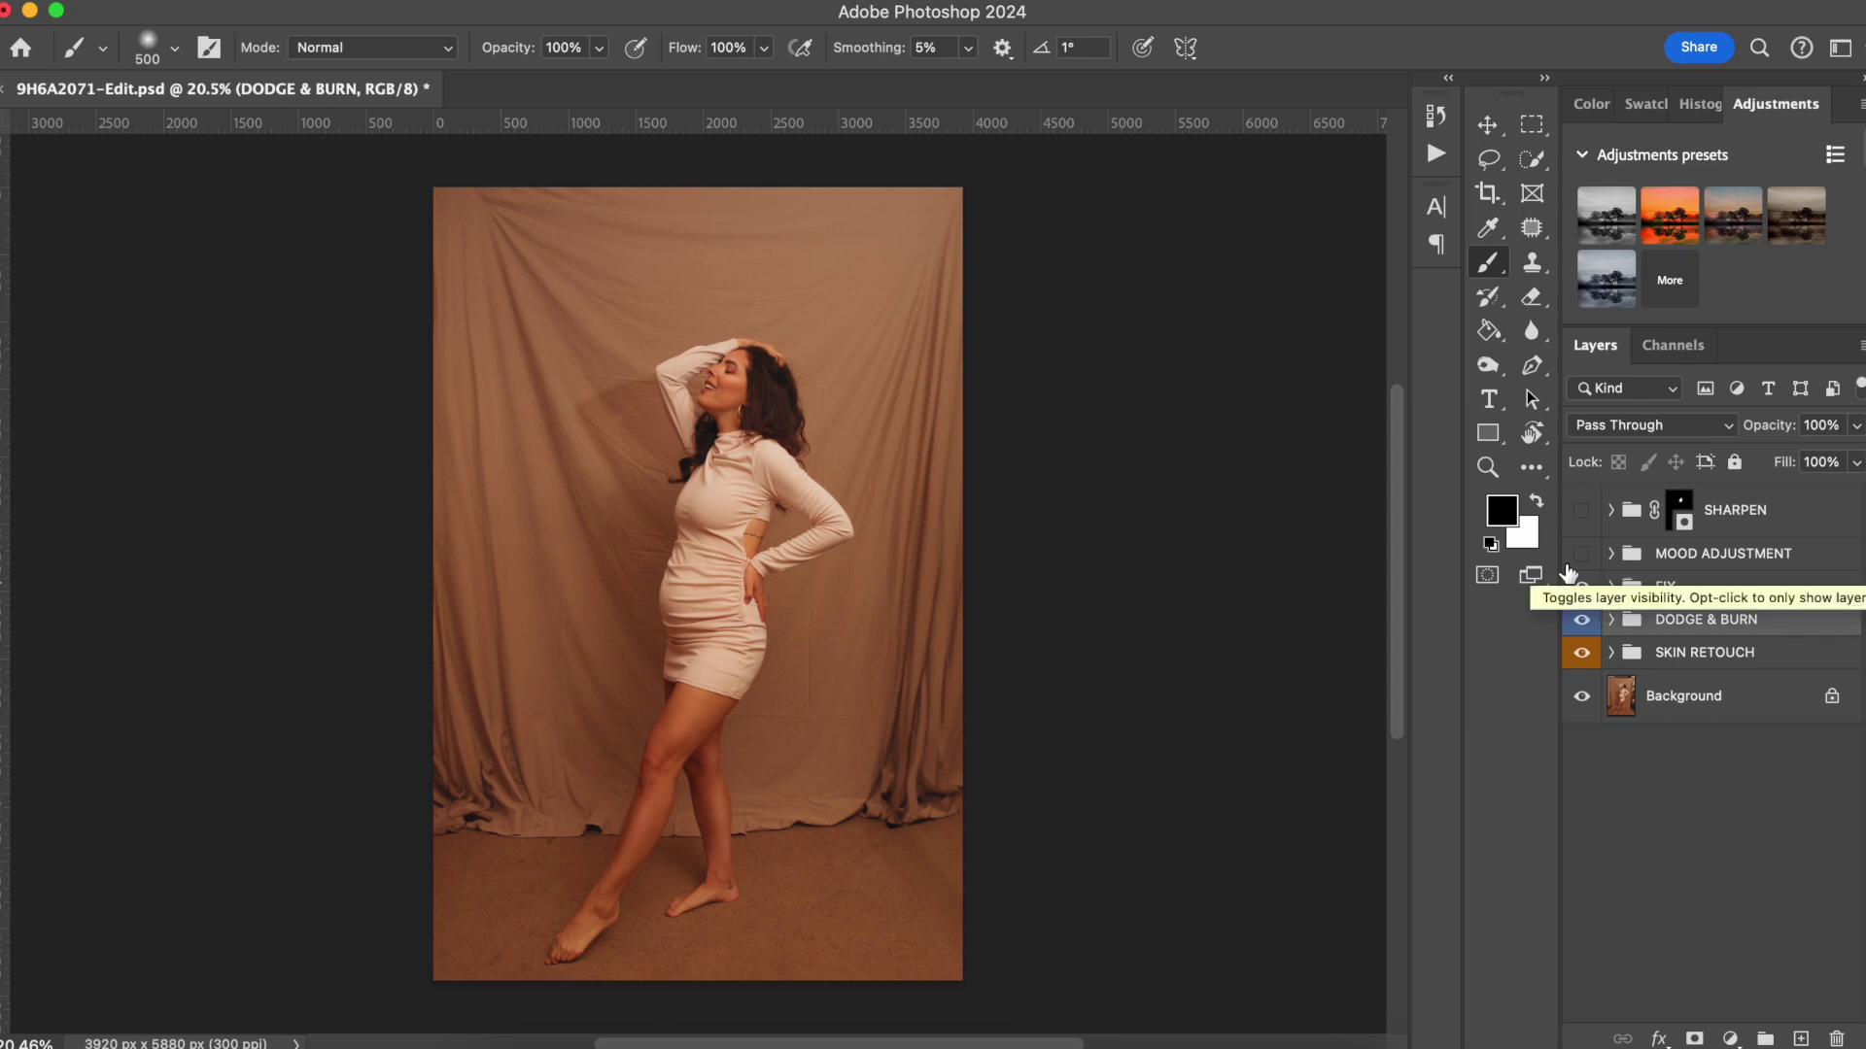
click(1663, 585)
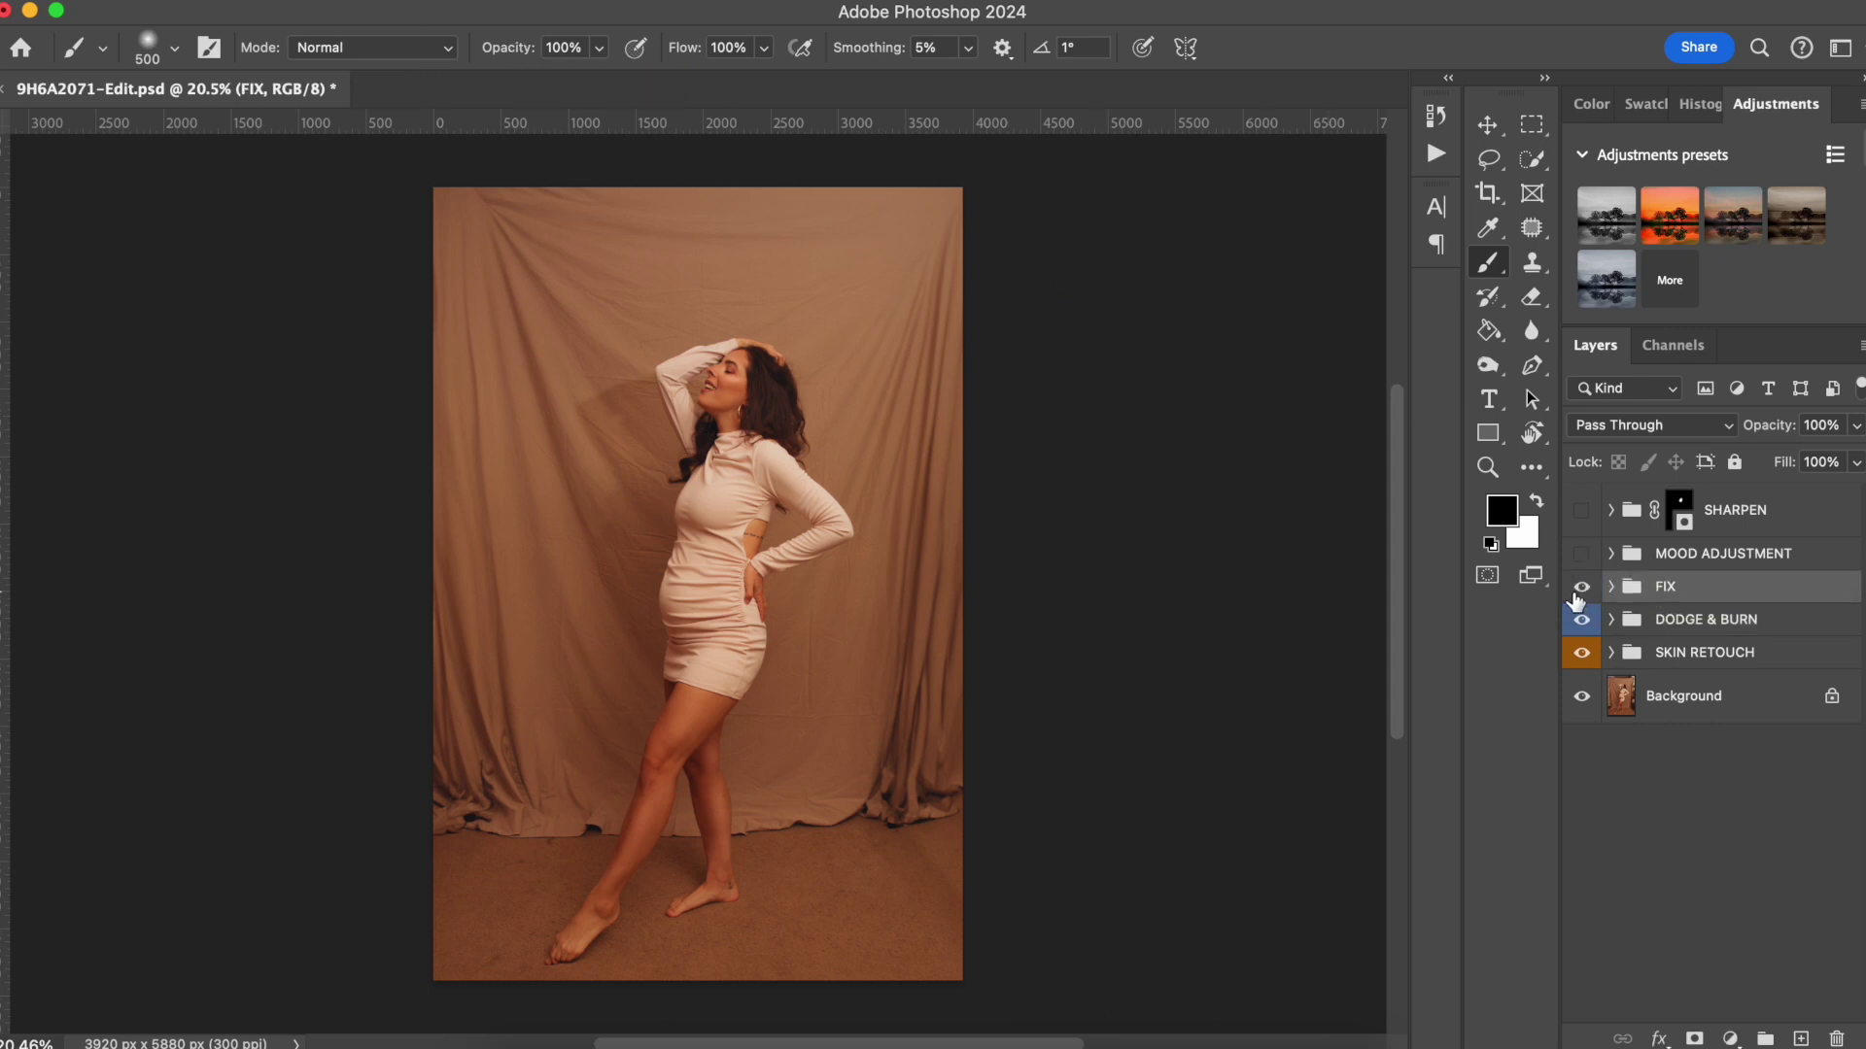
click(1582, 586)
Check DODGE & BURN on and off, then stamp all visible layers into a new Layer 3.
click(1650, 620)
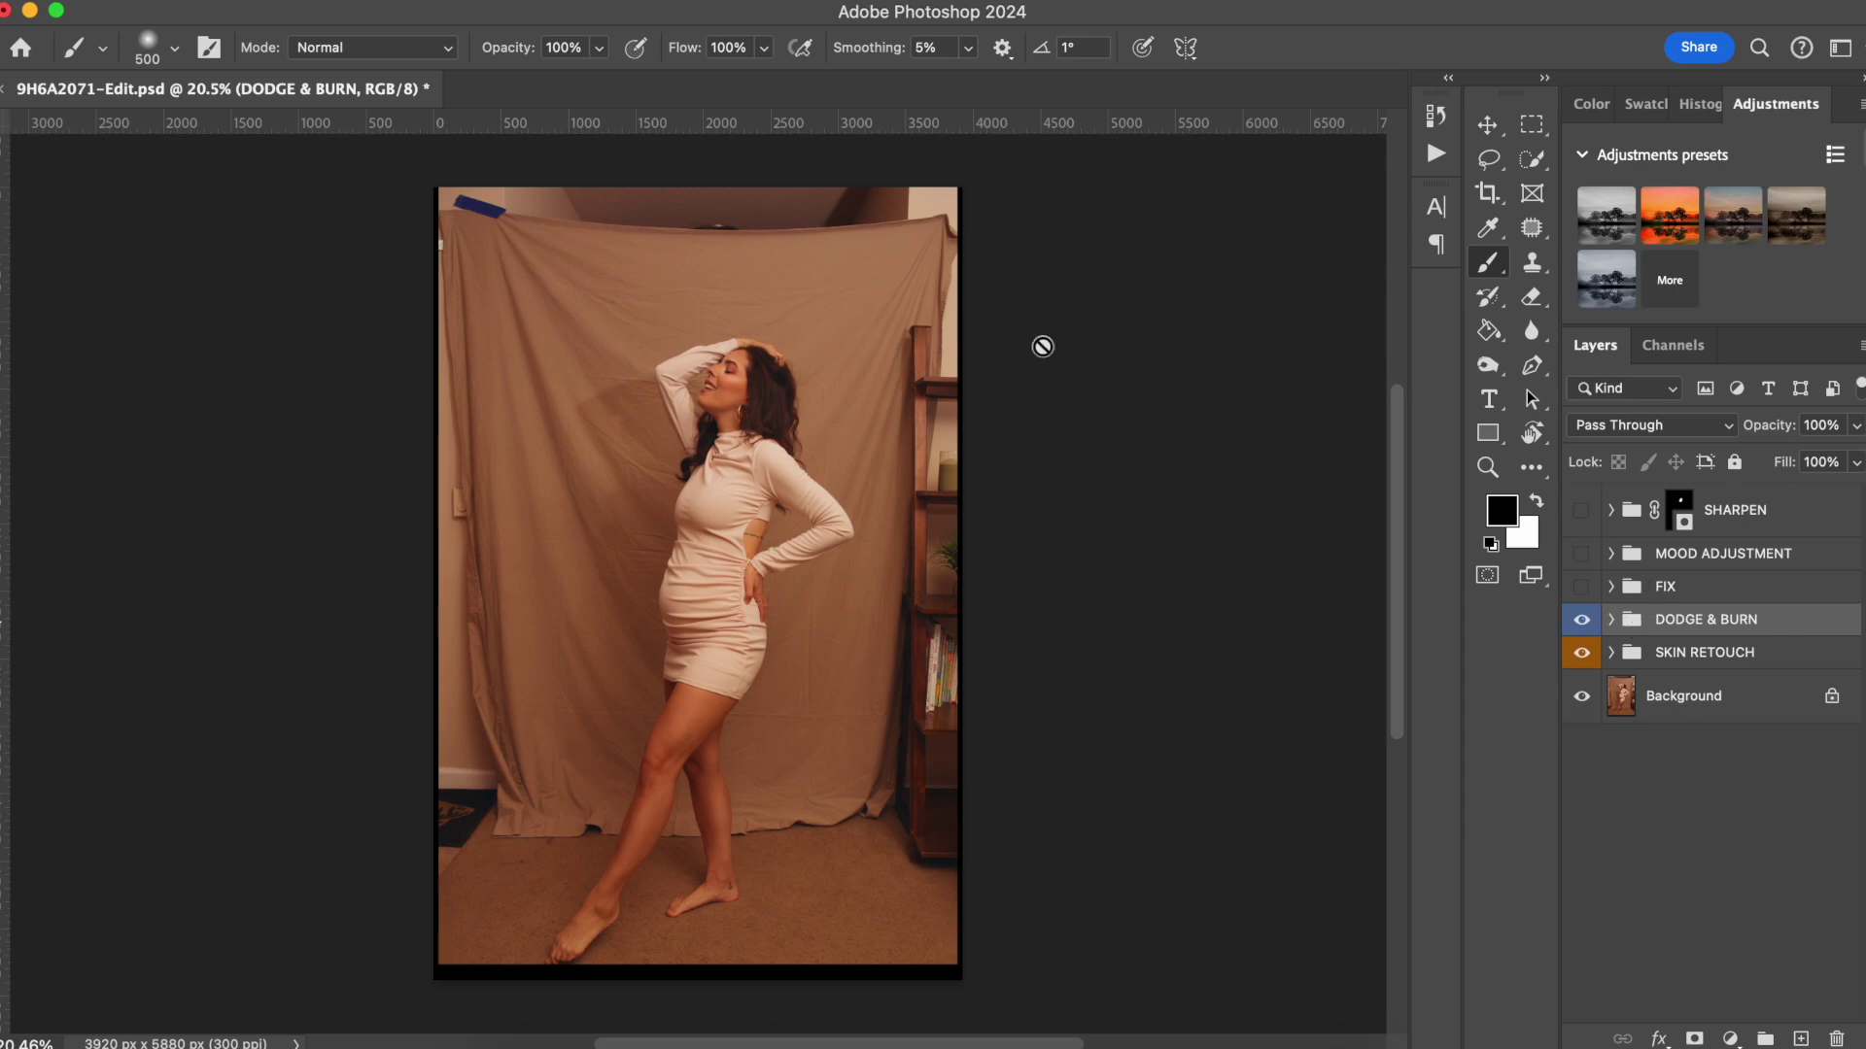
click(1581, 620)
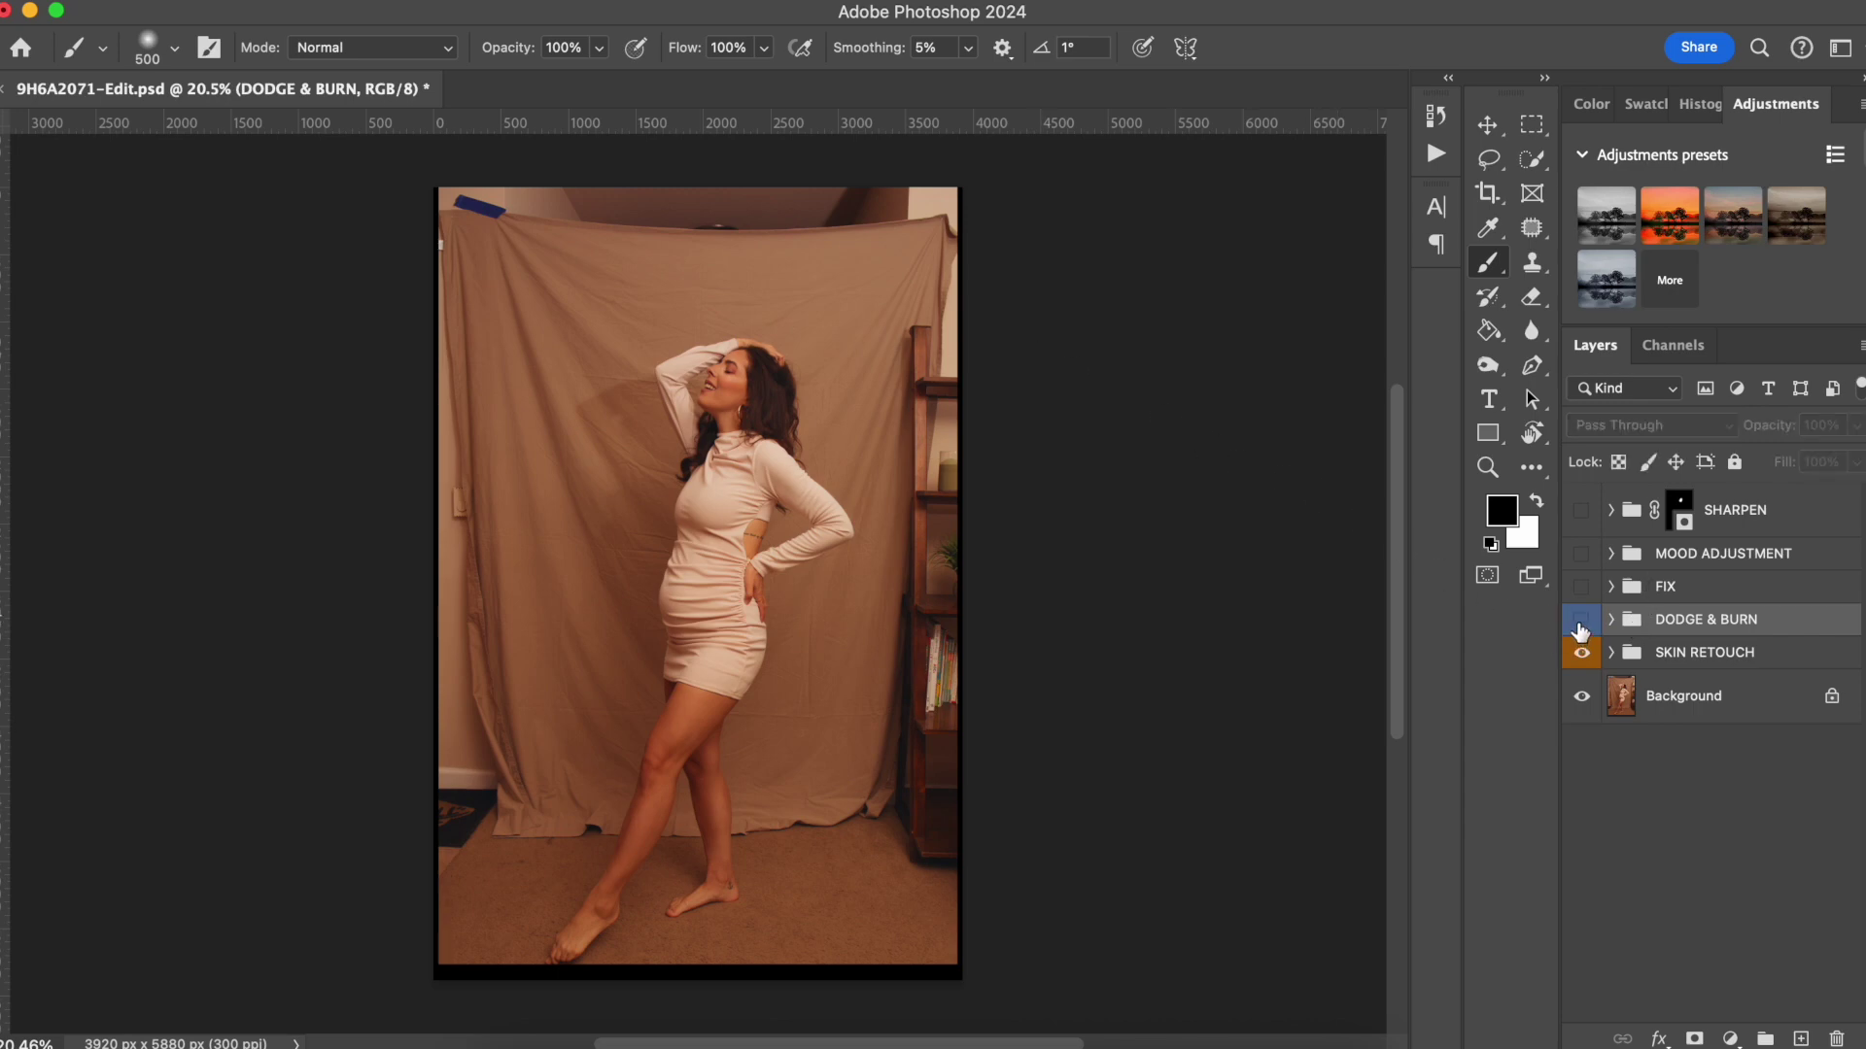
click(1581, 621)
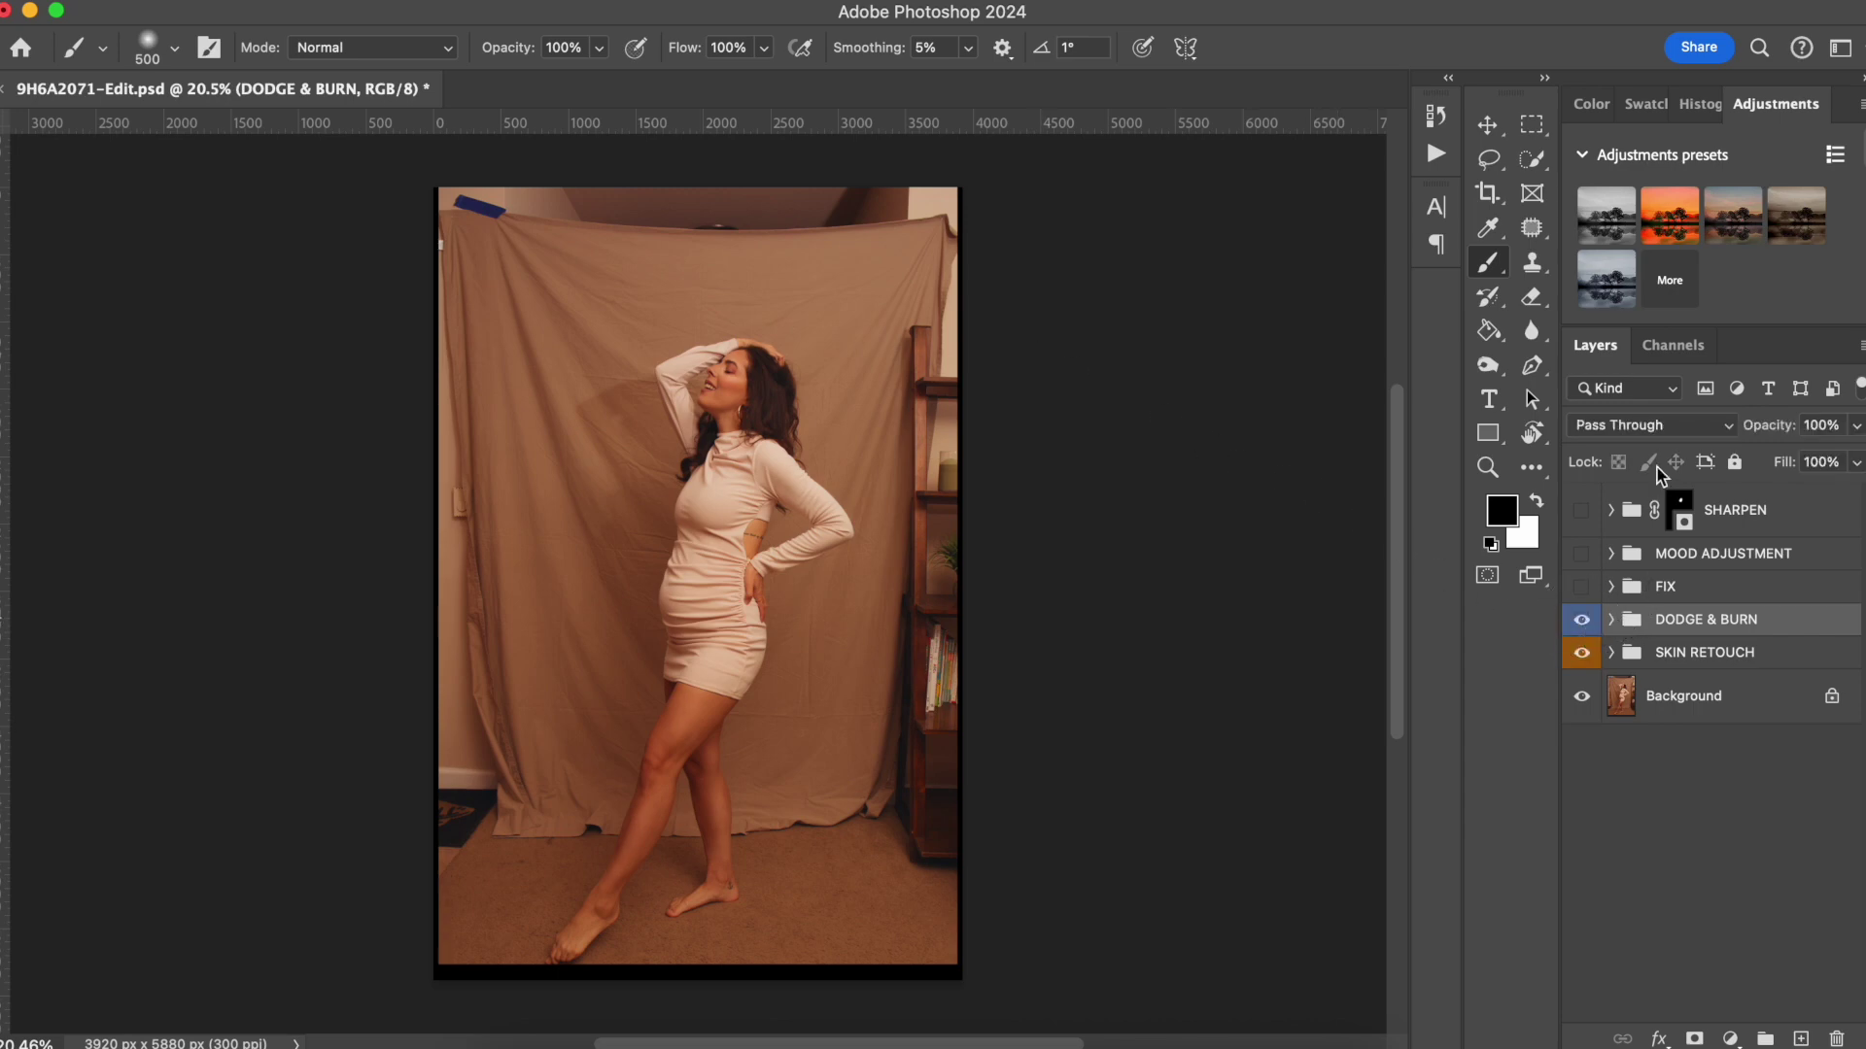
key(super+alt+shift+e)
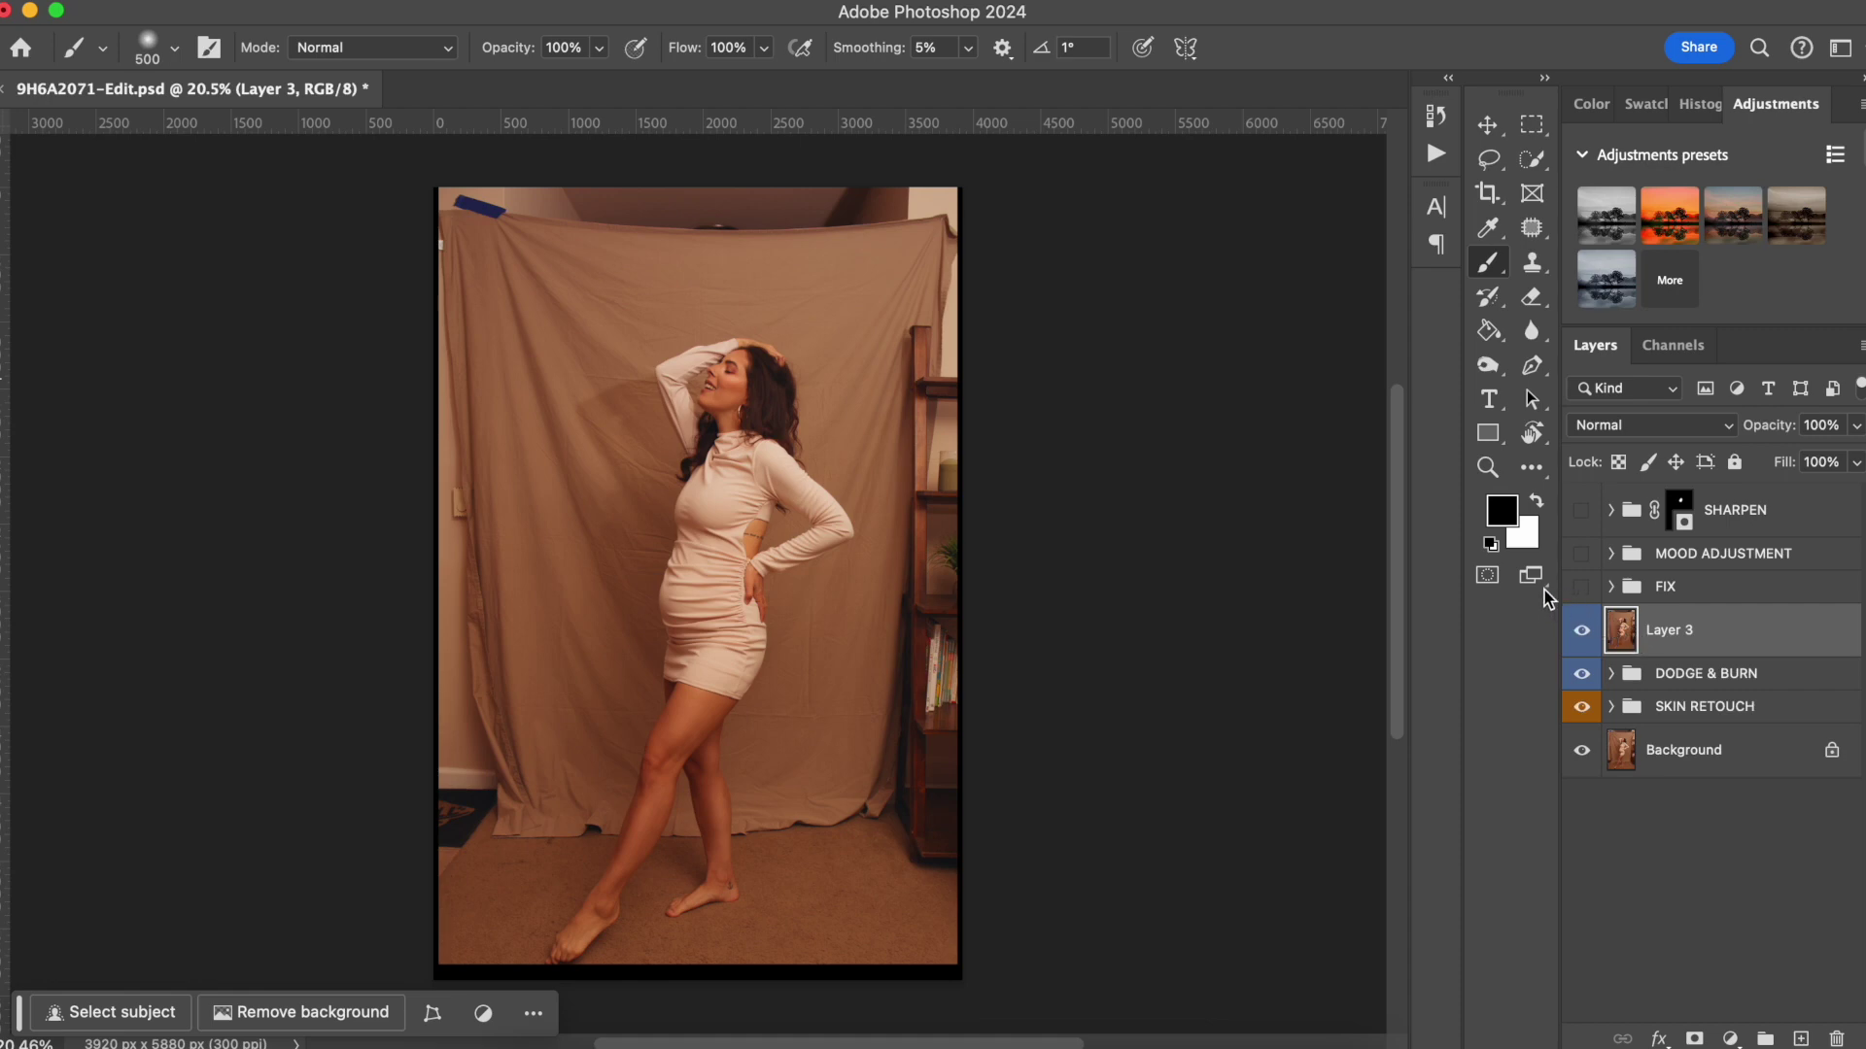
key(m)
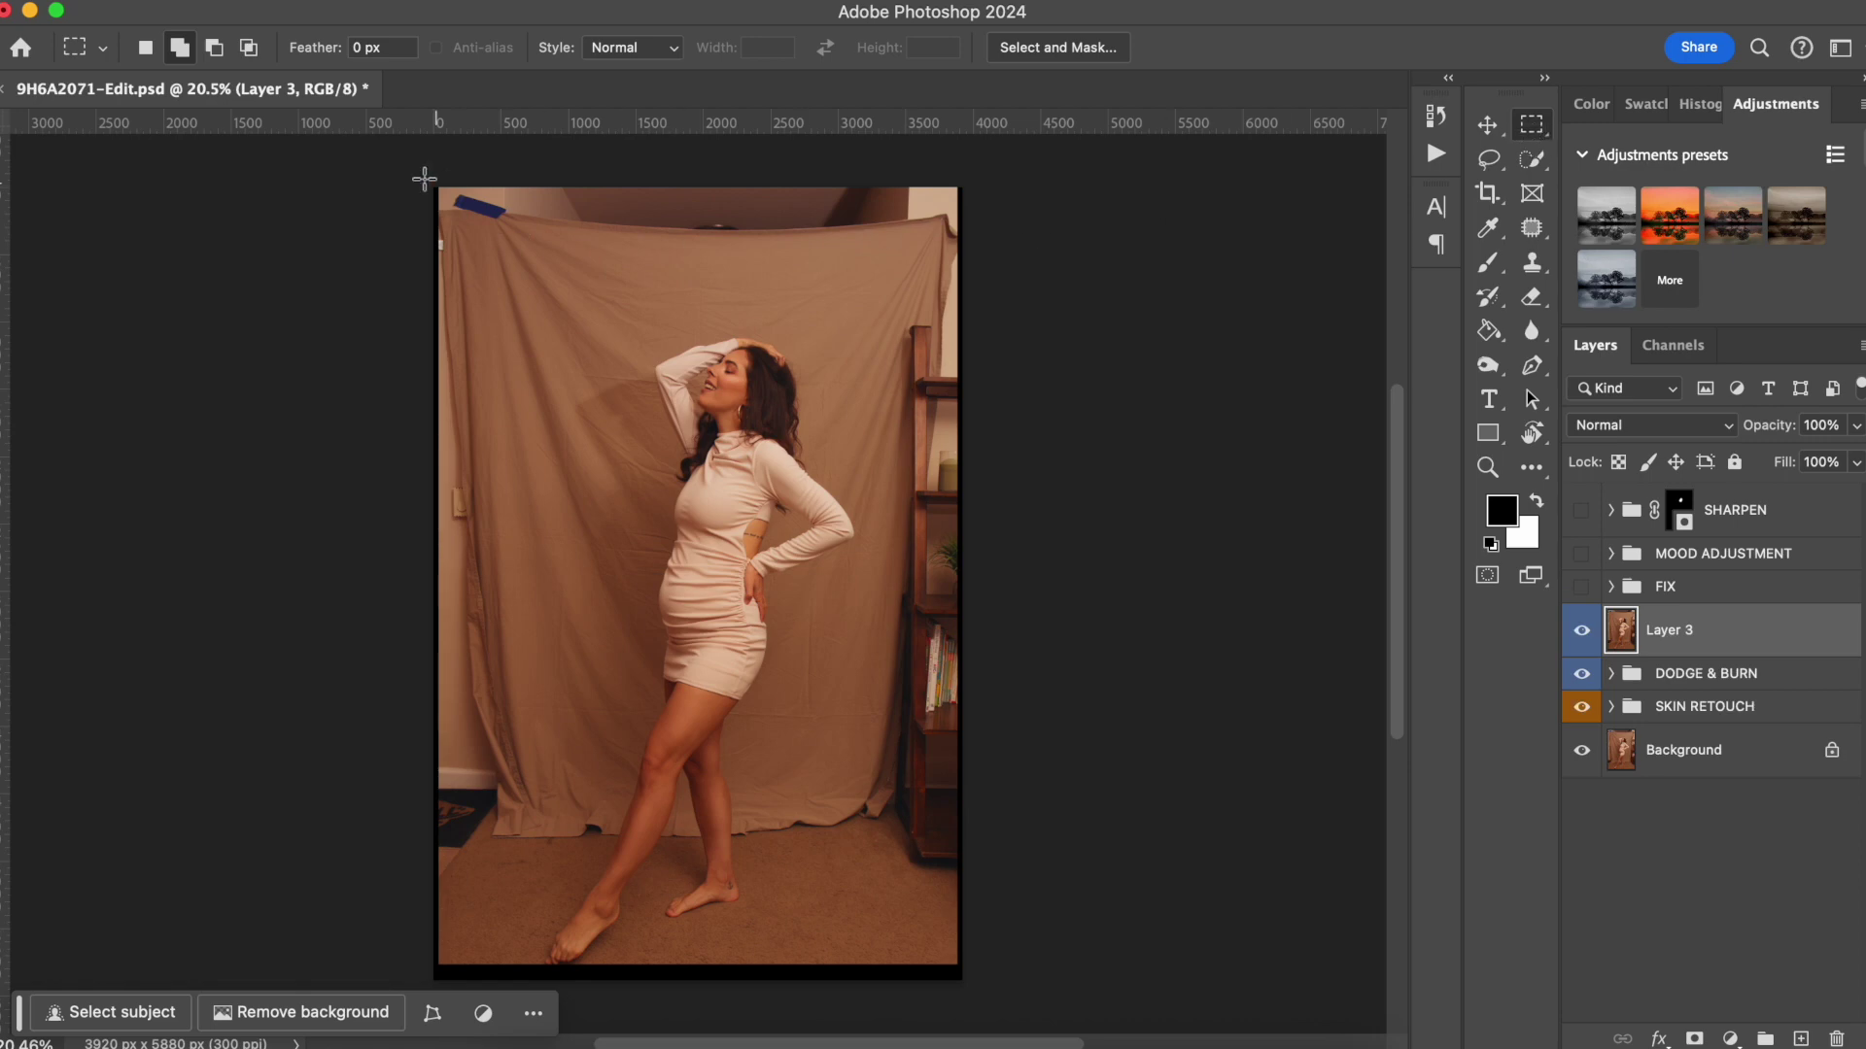
Marquee-select the photo's top strip plus the left wall and right shelf edge strips.
drag(434, 188, 1006, 239)
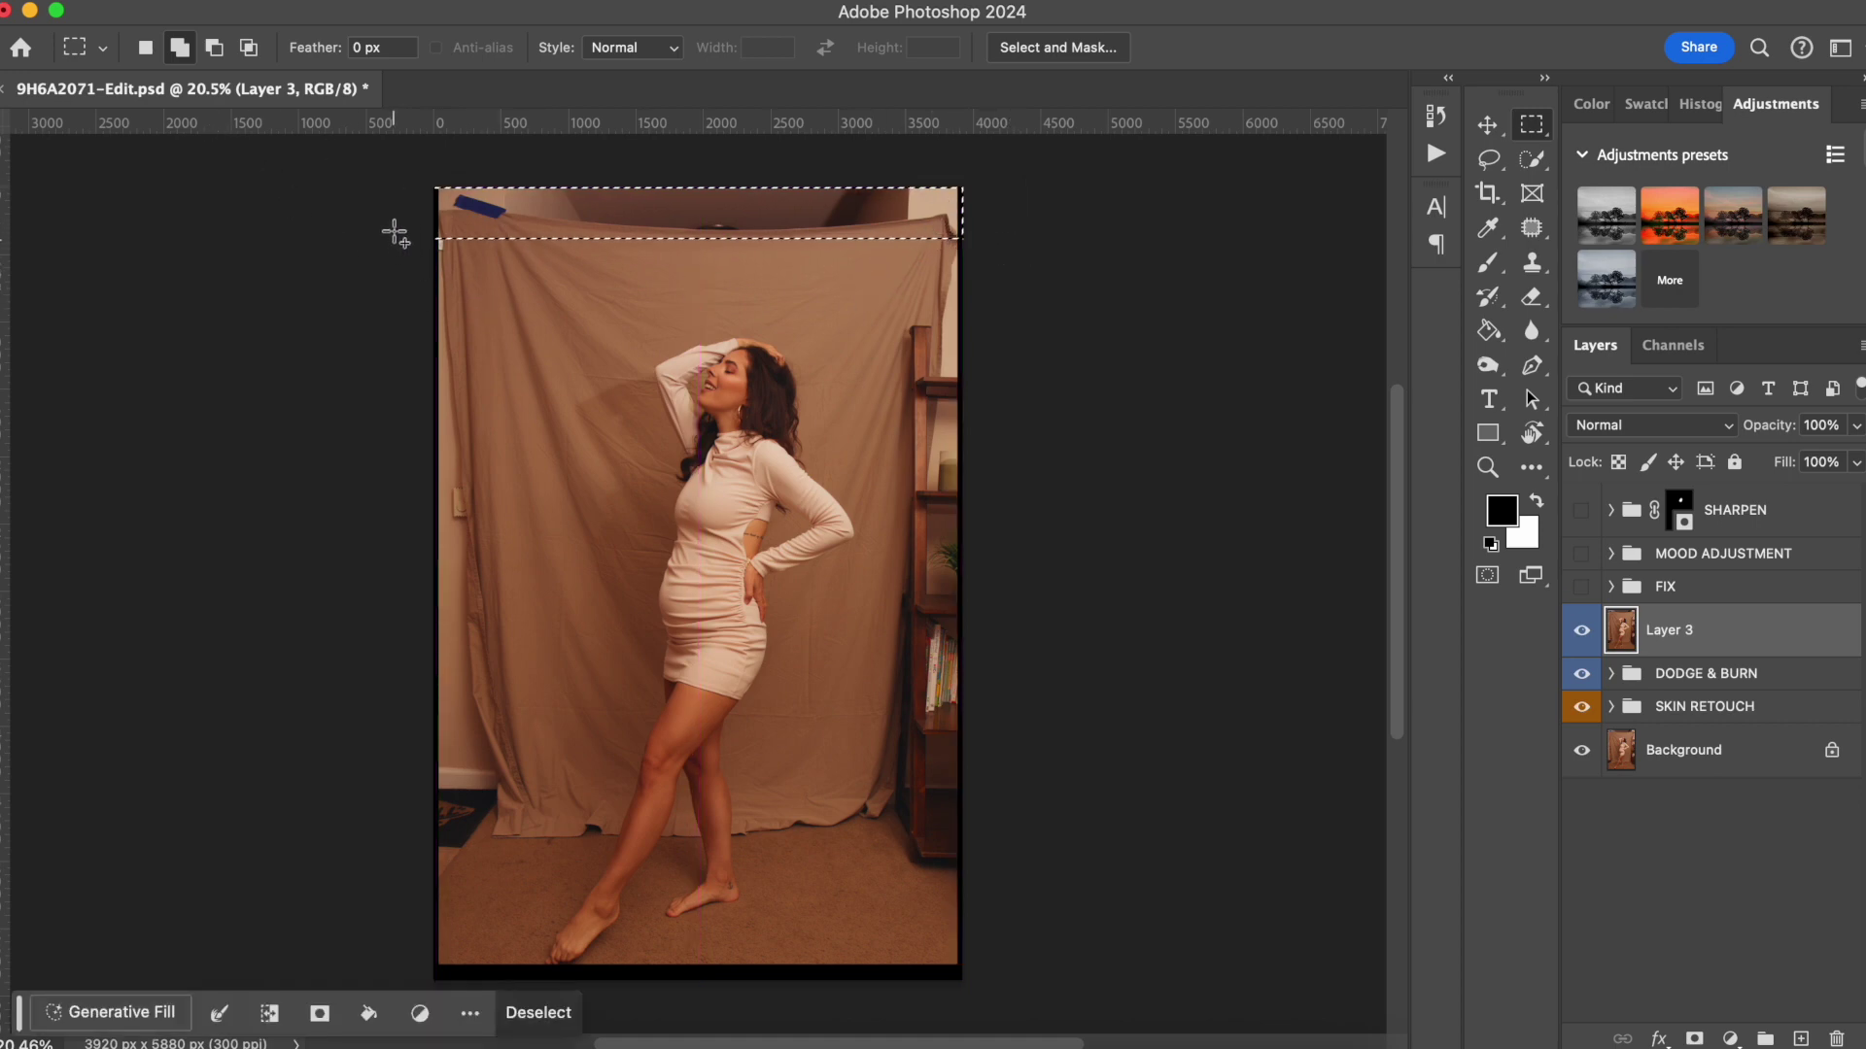
drag(417, 191, 507, 890)
drag(965, 195, 889, 899)
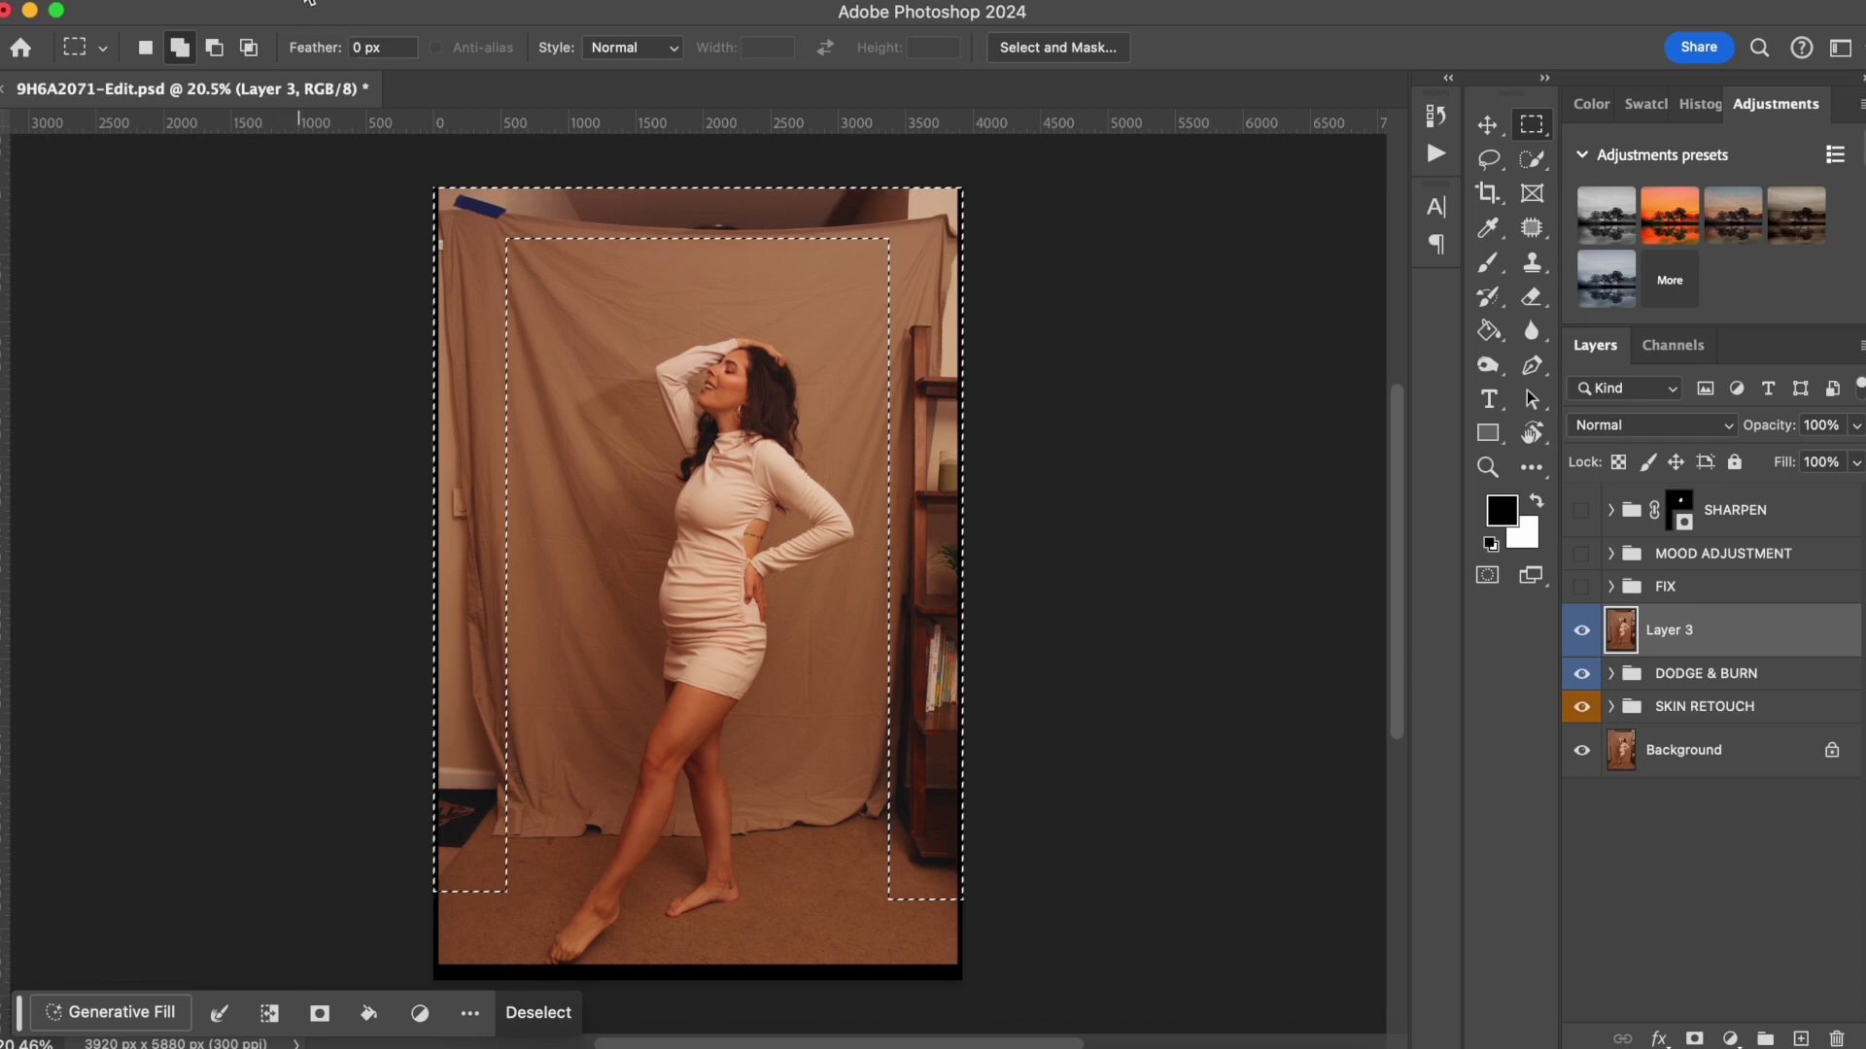
click(356, 0)
mouse_move(297, 0)
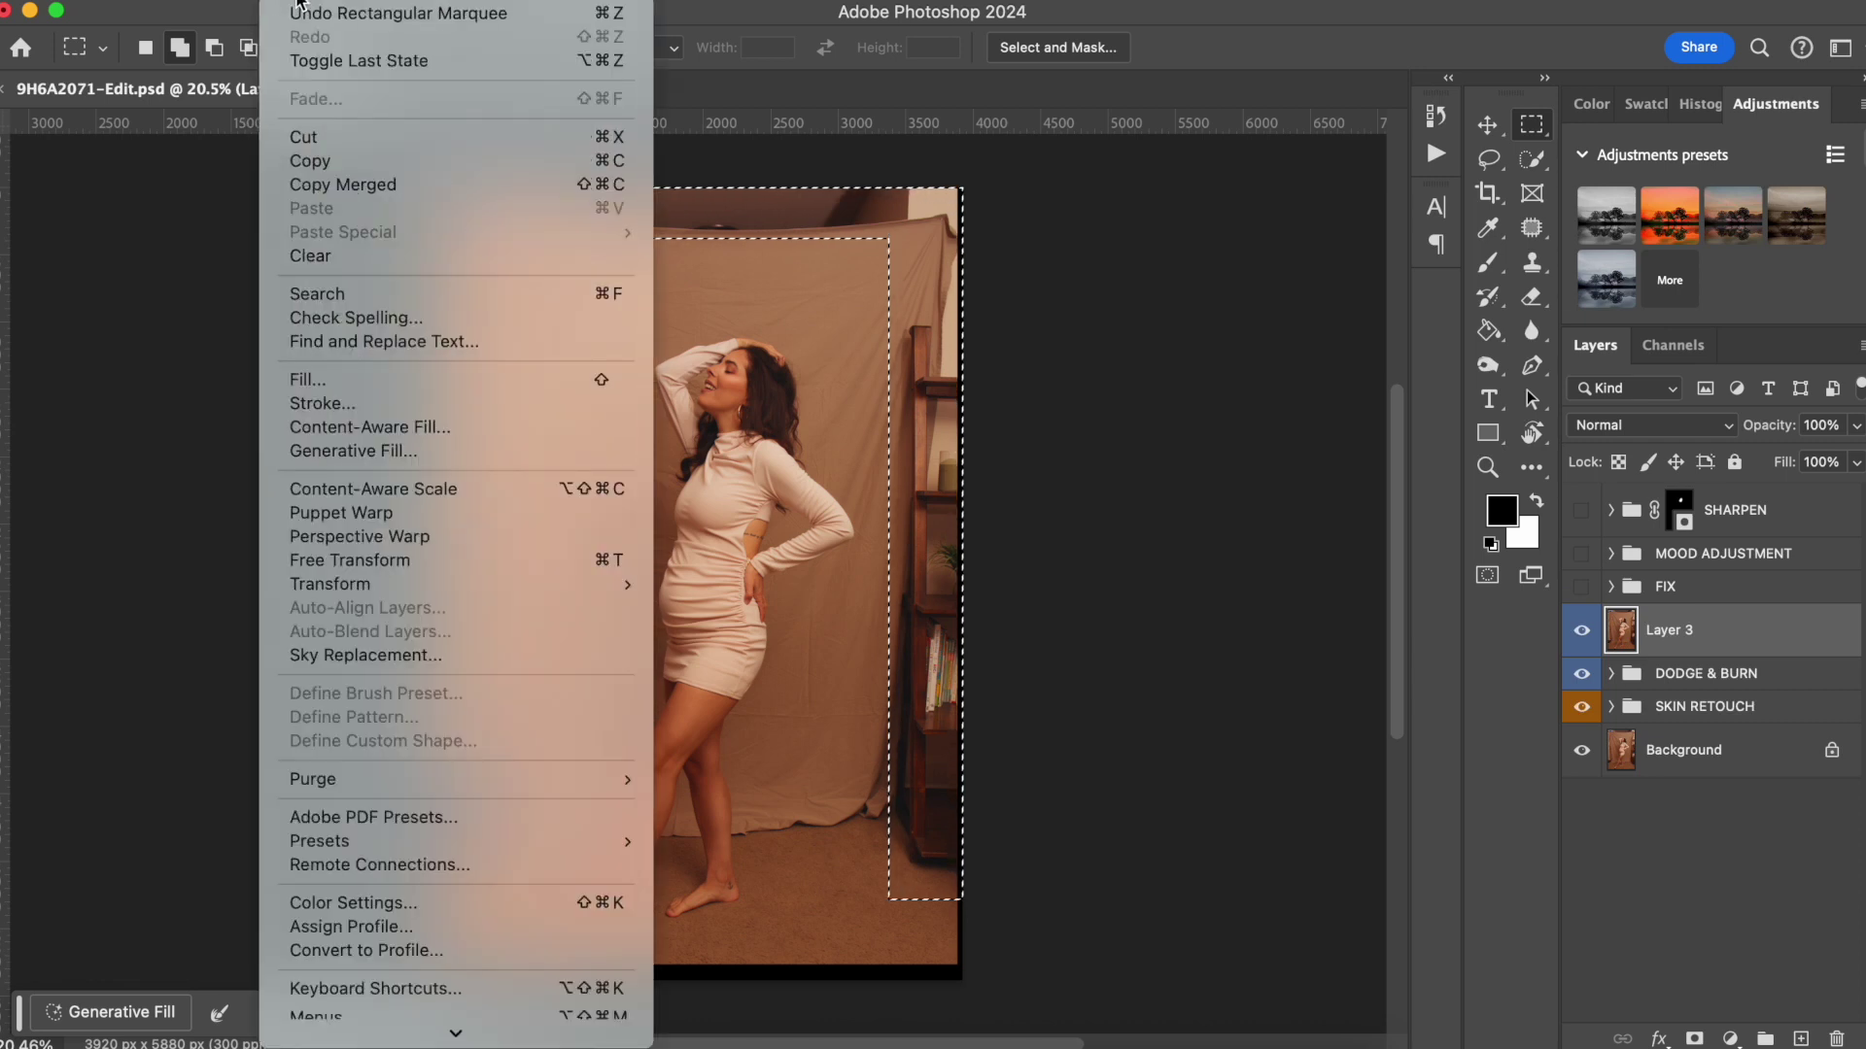
Open Content-Aware Fill and exclude the woman's head, arm, thigh, knee and feet from sampling.
click(458, 429)
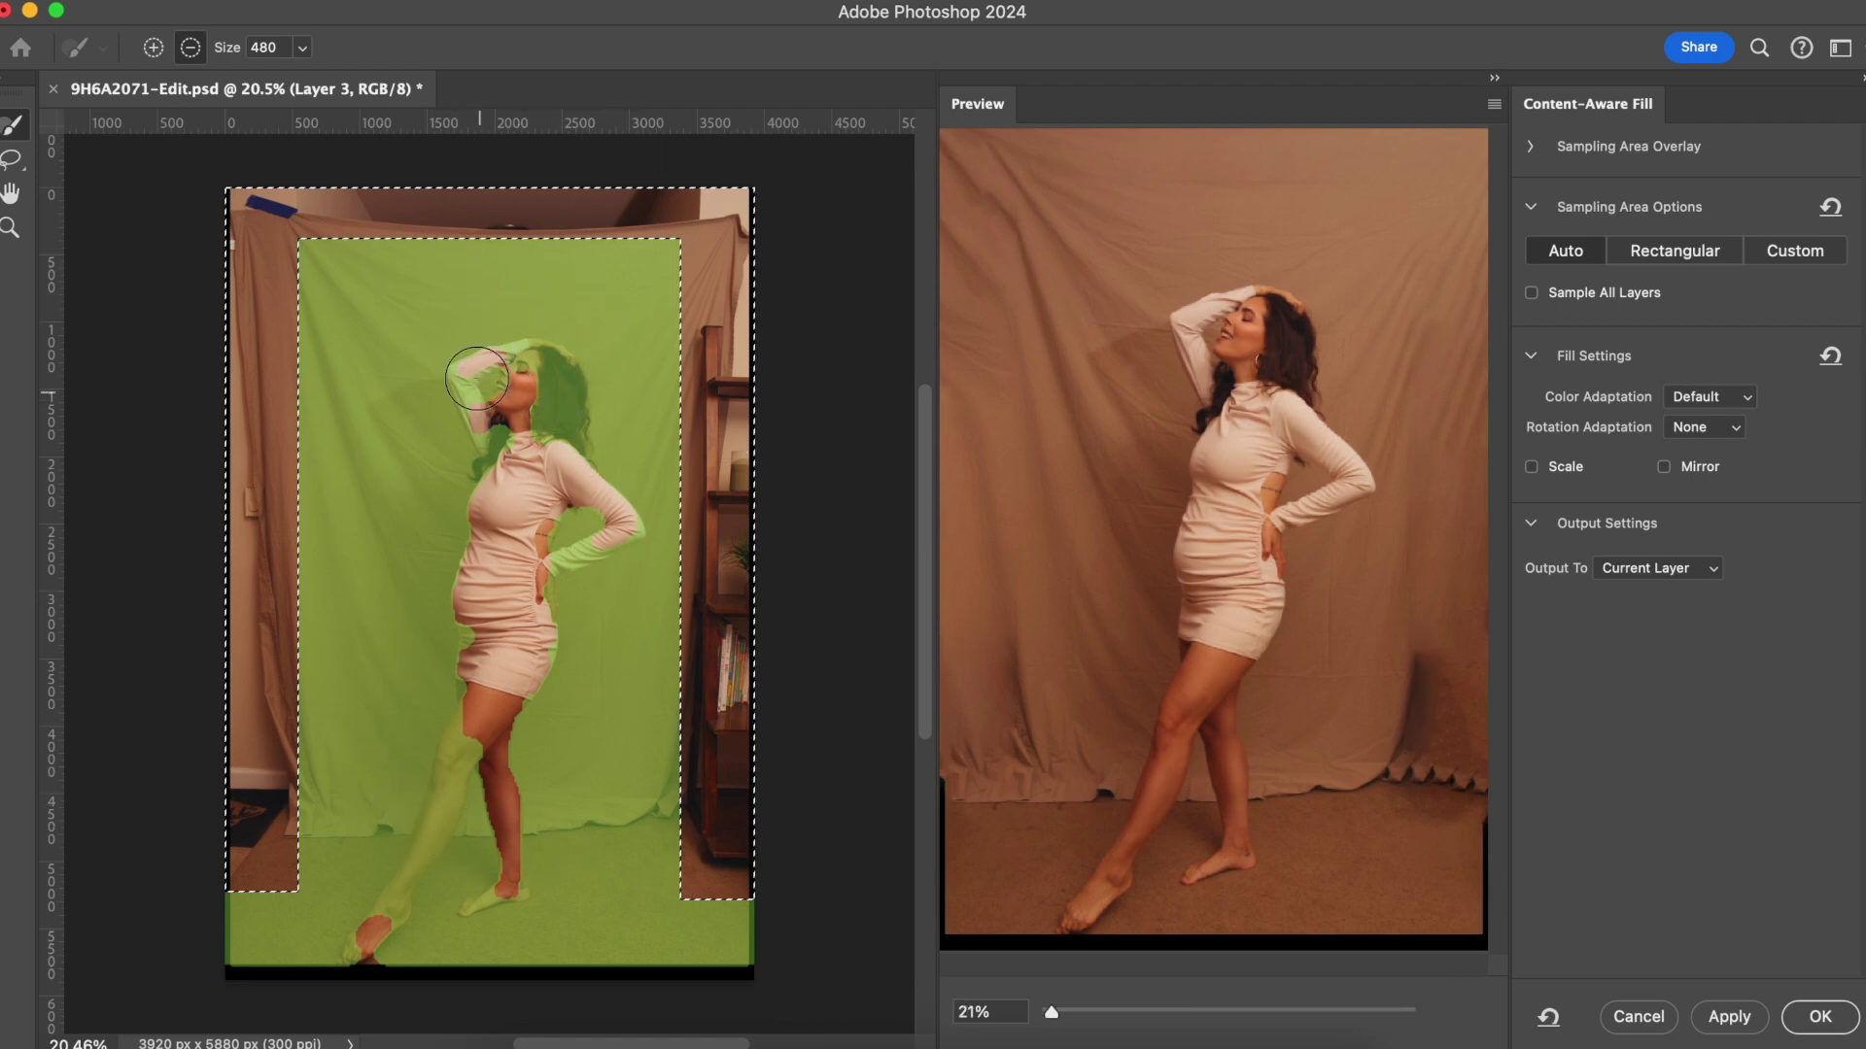
mouse_move(515, 377)
mouse_down()
mouse_move(491, 383)
mouse_move(495, 433)
mouse_move(522, 373)
mouse_move(583, 413)
mouse_move(525, 457)
mouse_move(542, 468)
mouse_up()
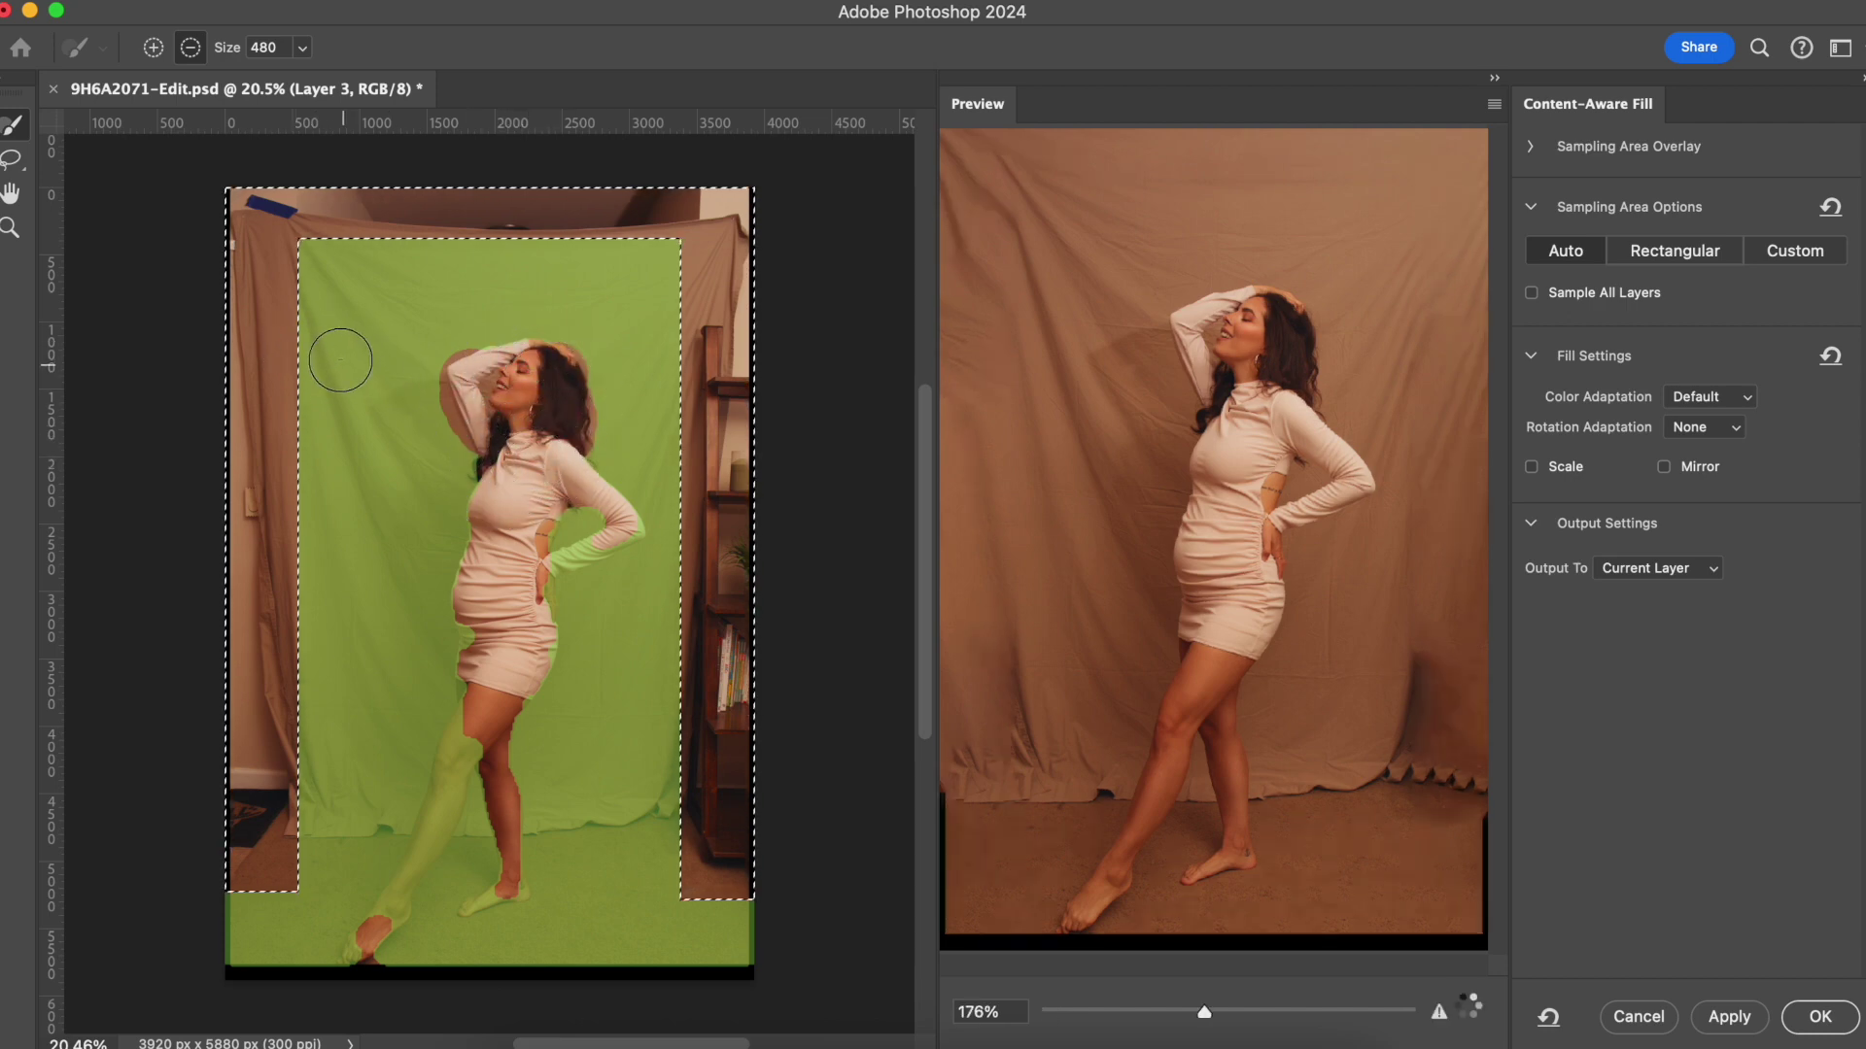
drag(636, 529, 583, 559)
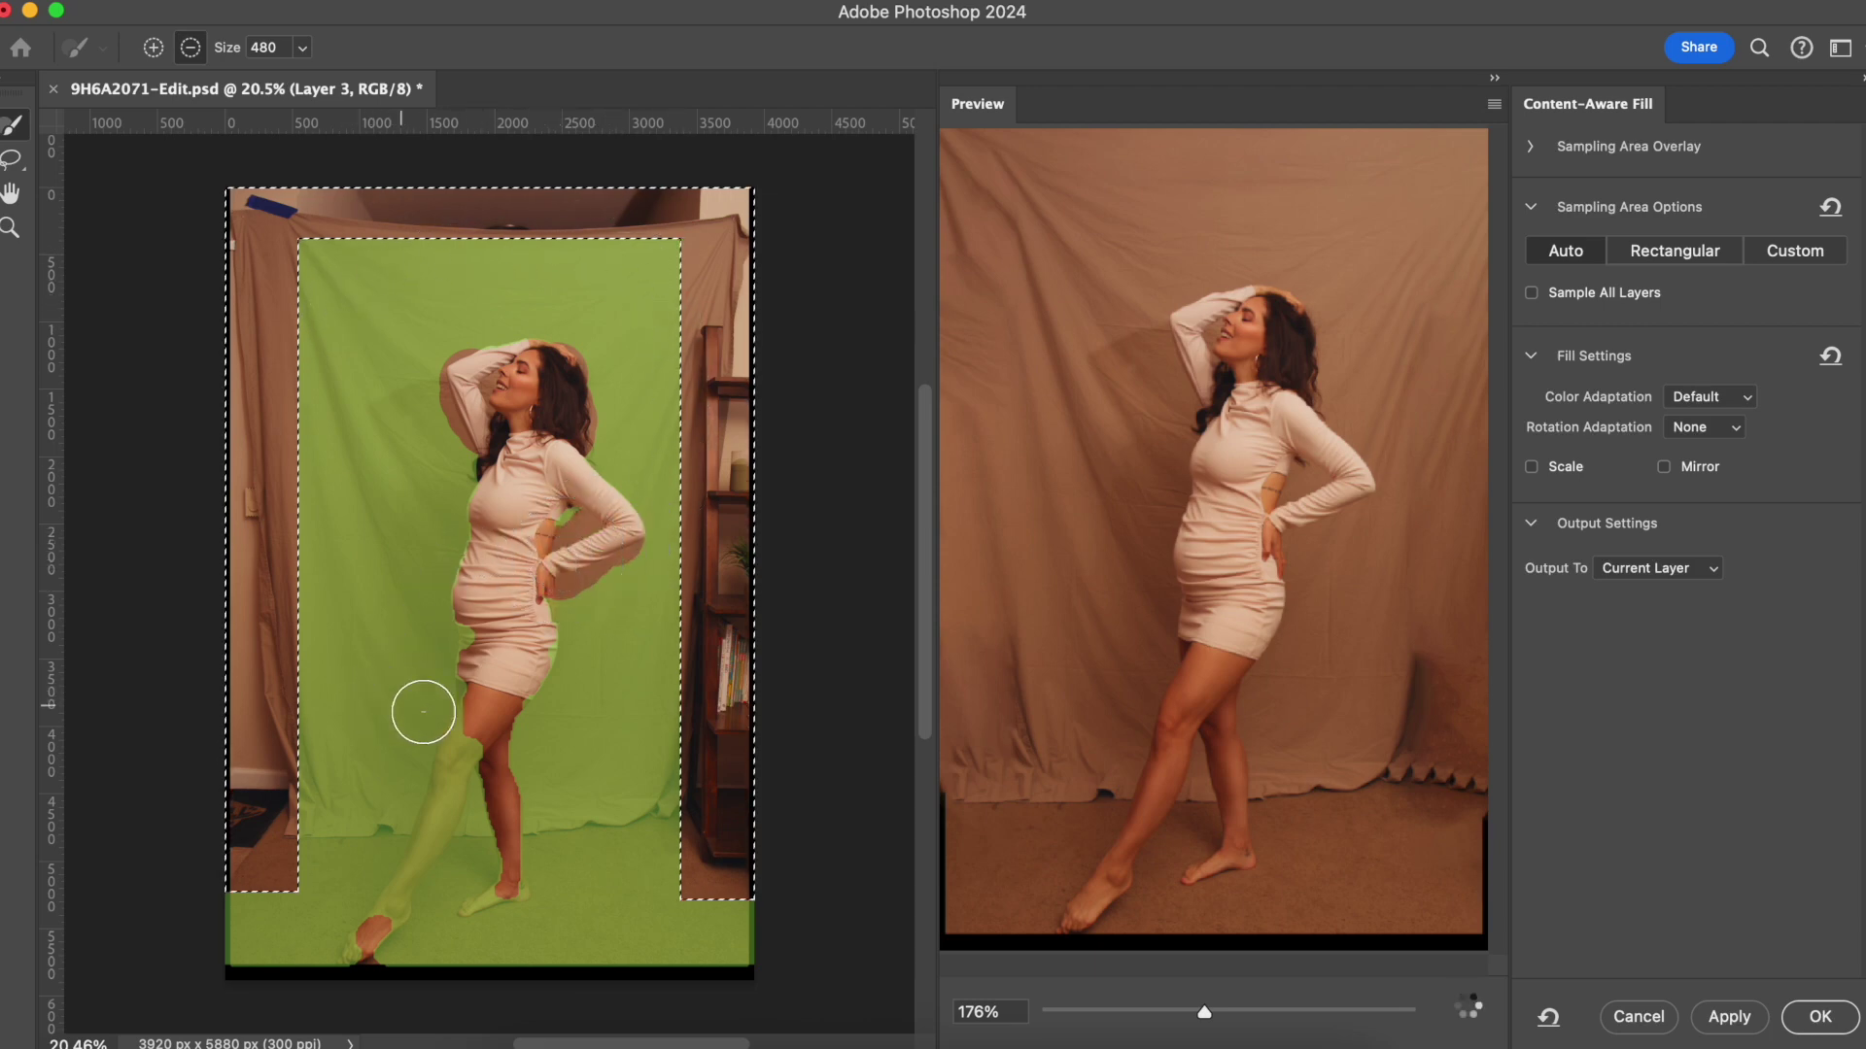
mouse_move(421, 708)
mouse_down()
mouse_move(483, 721)
mouse_move(459, 835)
mouse_move(375, 949)
mouse_up()
click(428, 814)
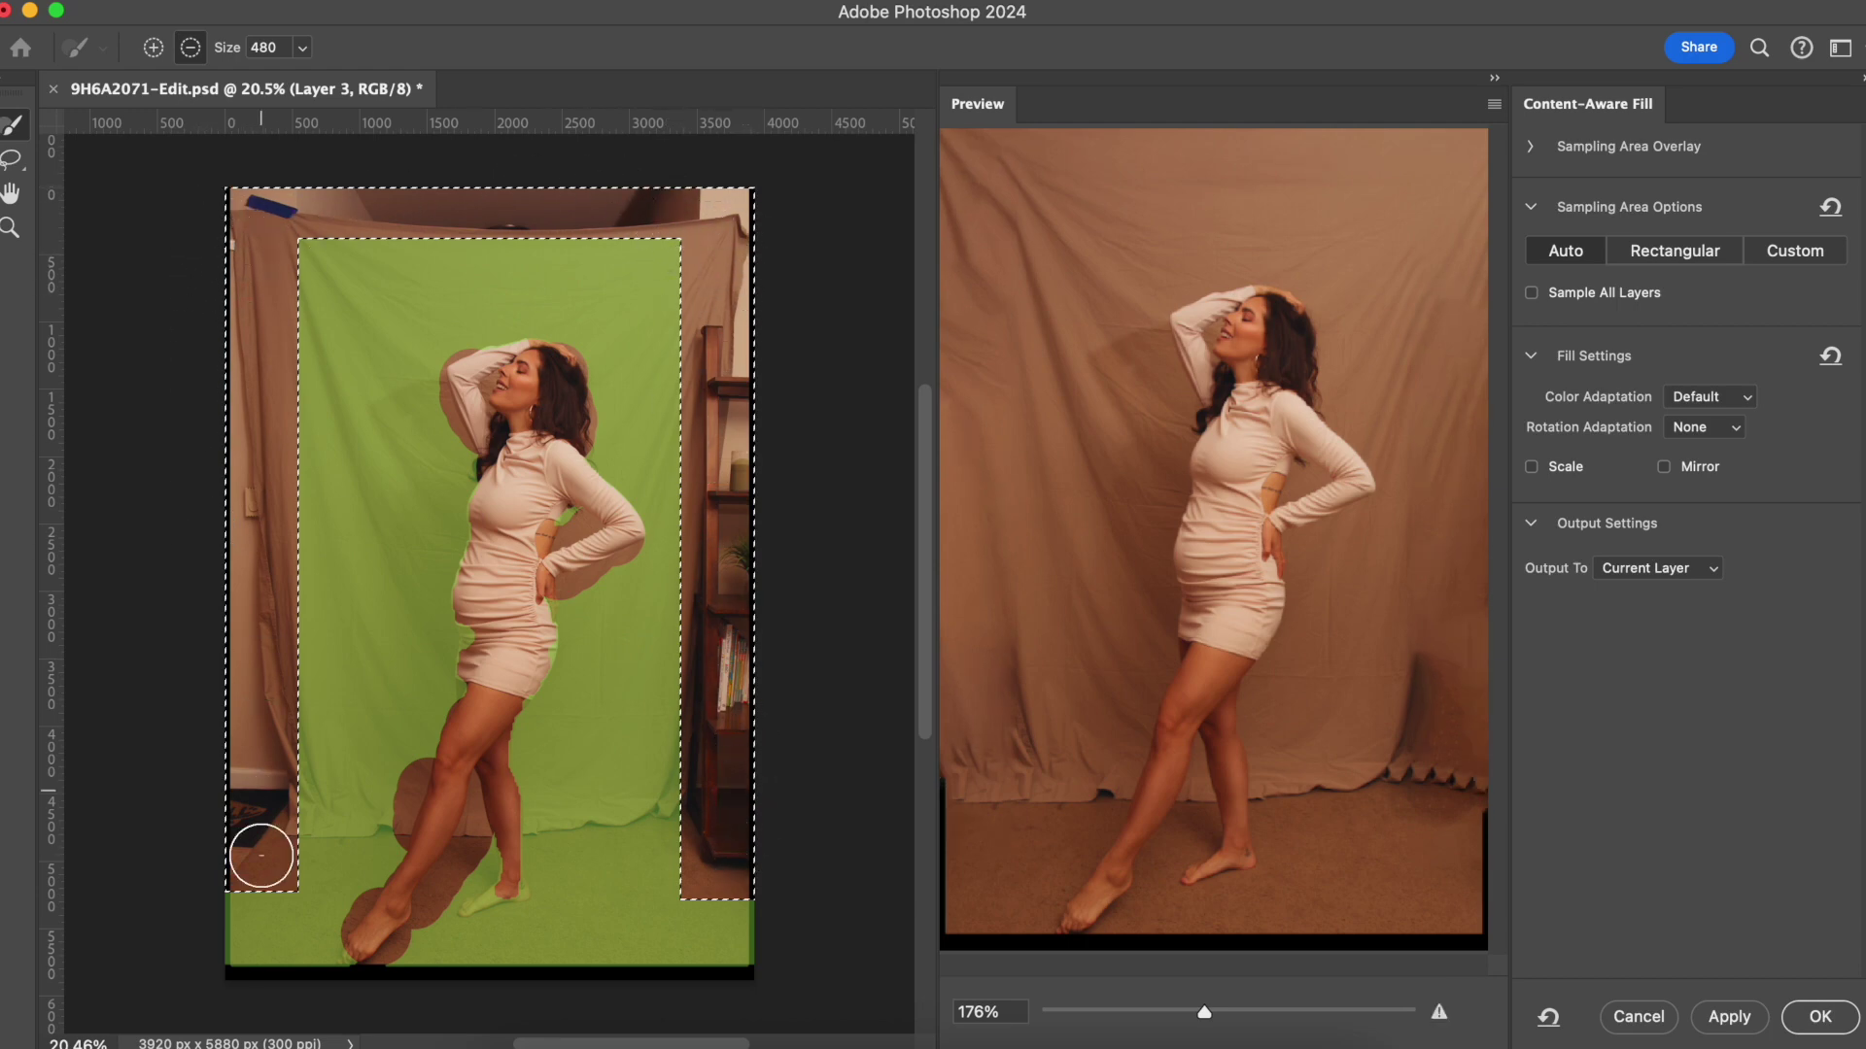
mouse_move(483, 868)
mouse_down()
mouse_move(470, 888)
mouse_move(500, 879)
mouse_move(450, 884)
mouse_up()
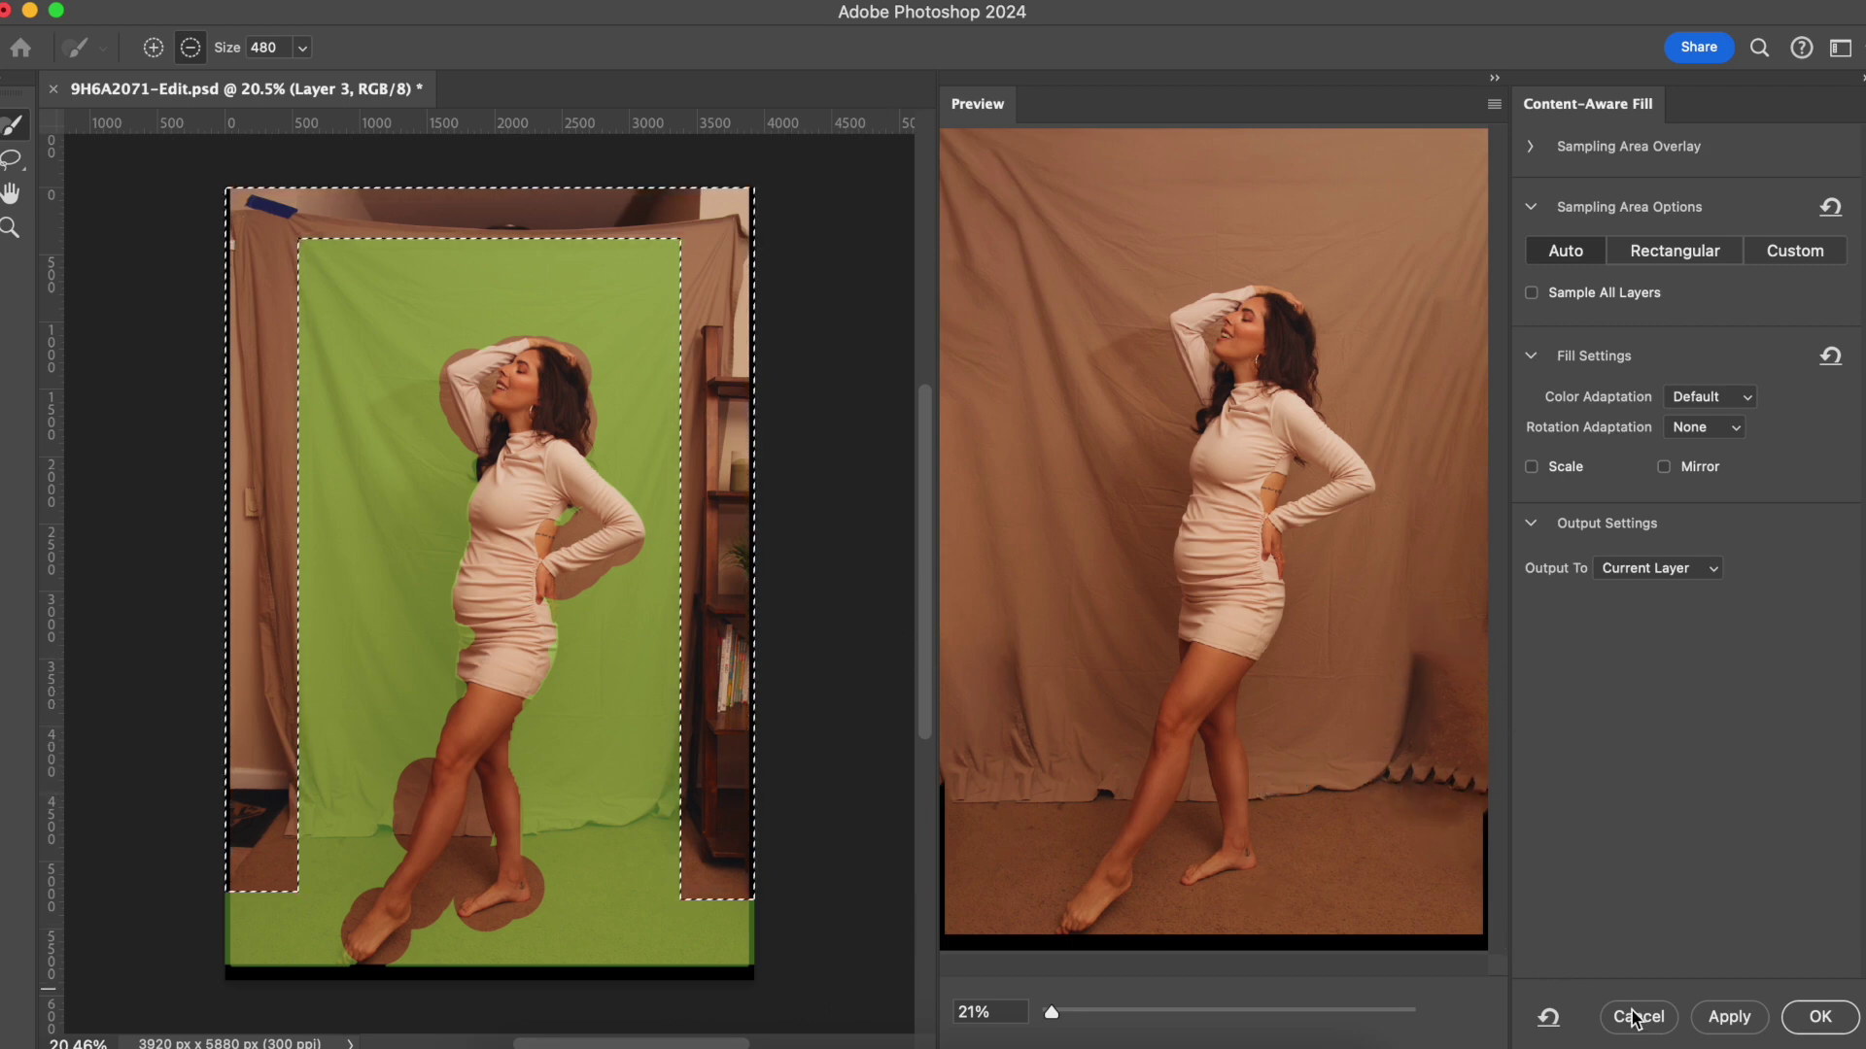
Reset the sampling area and apply the fabric fill to Layer 3's edges.
click(1548, 1020)
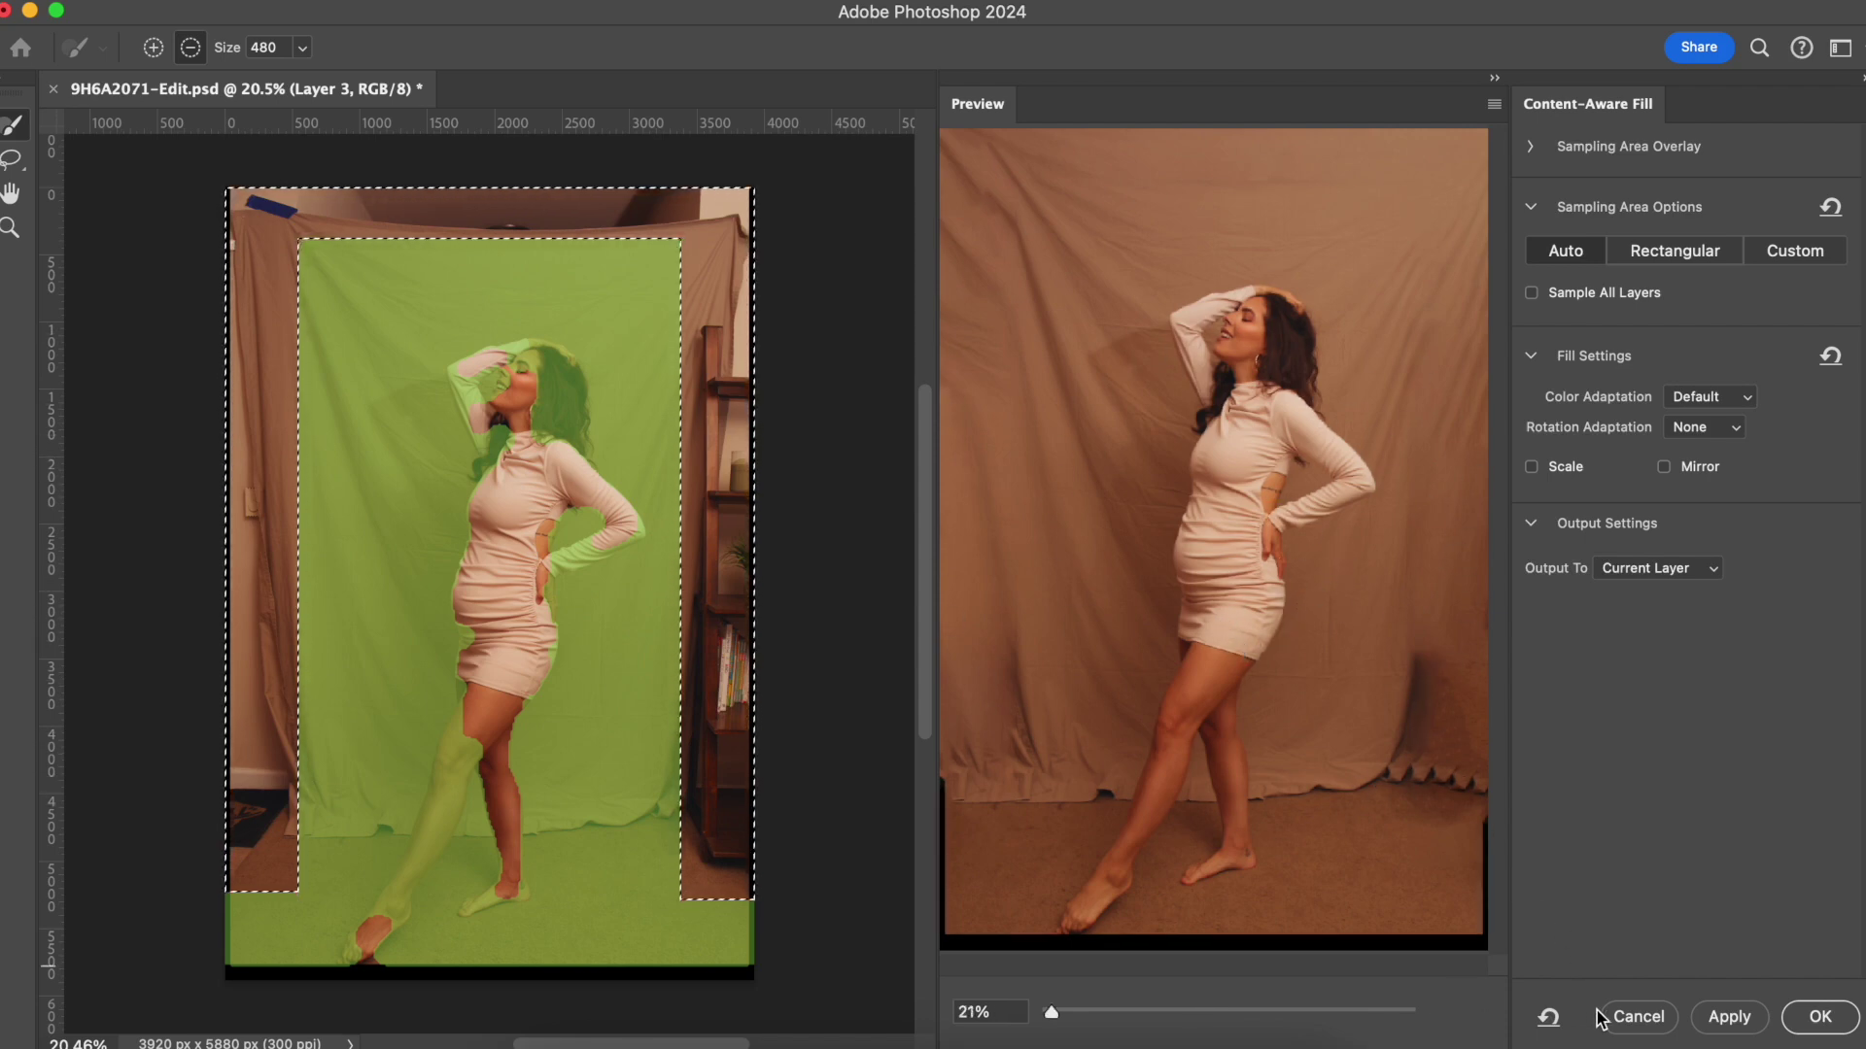
click(1548, 1026)
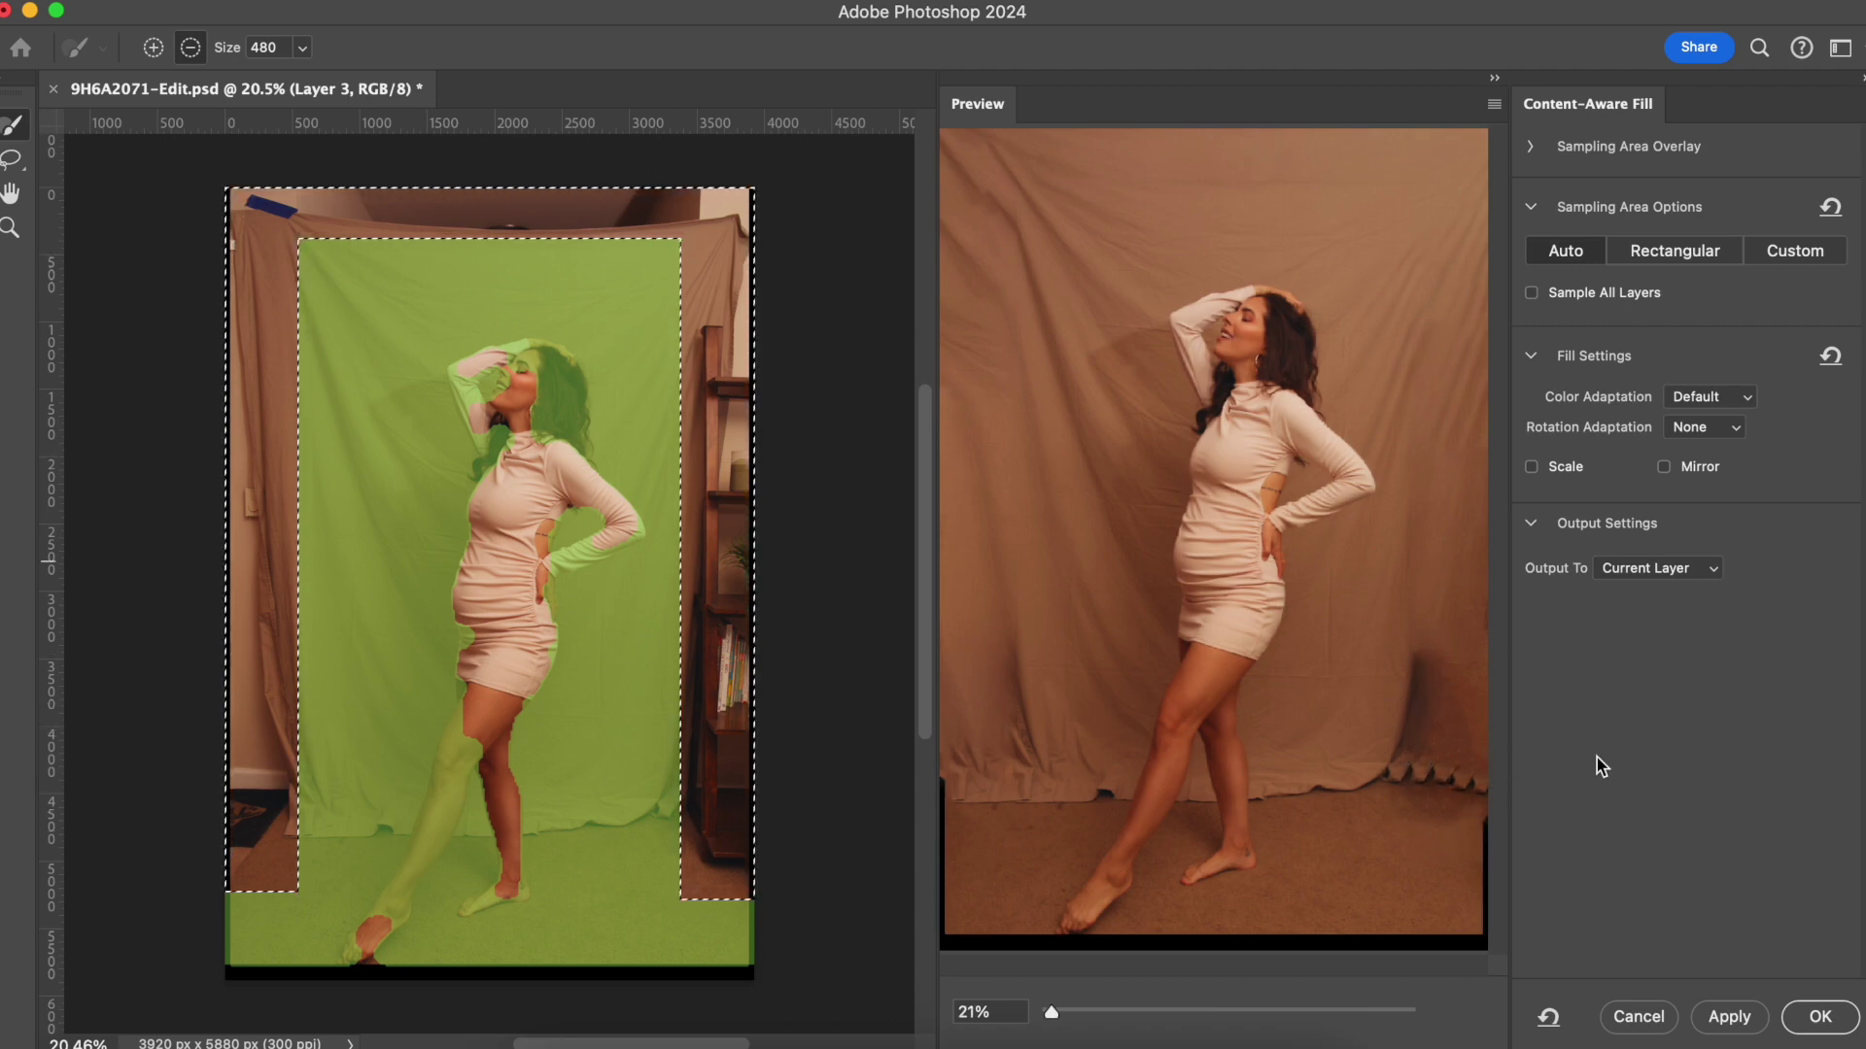
click(1818, 1016)
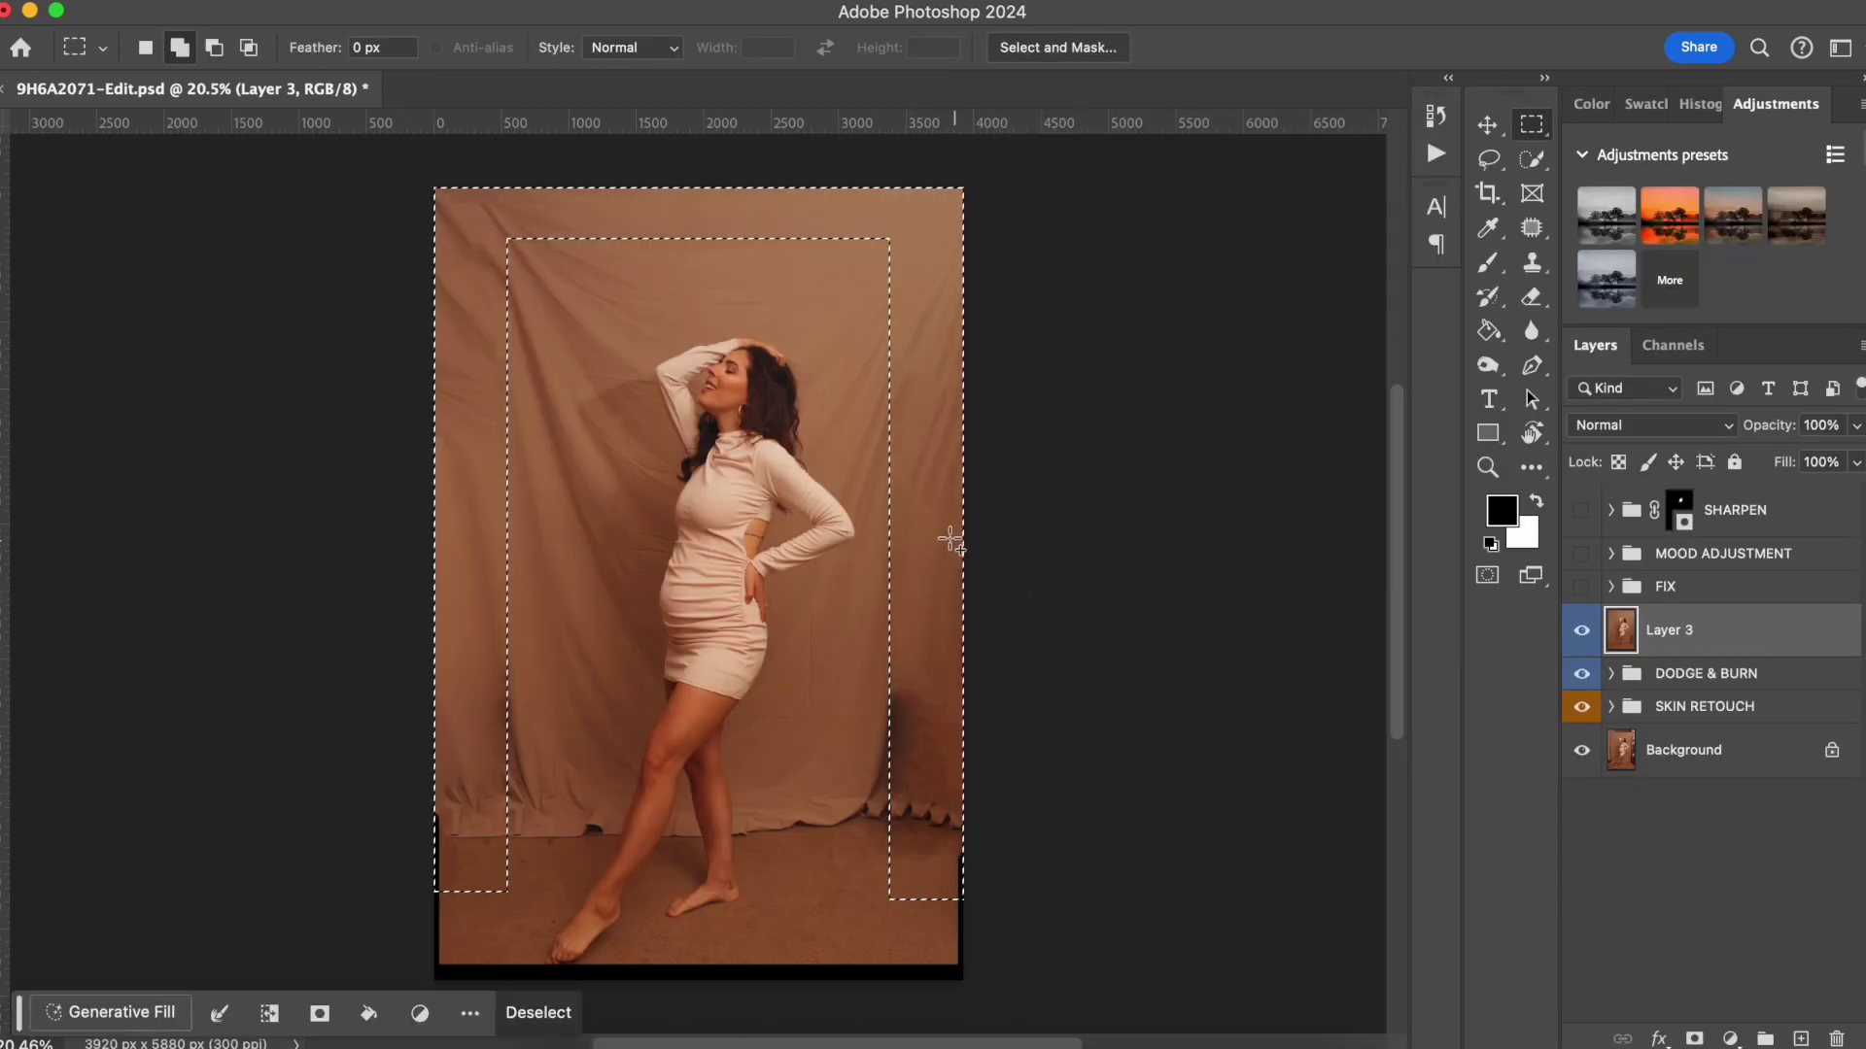
click(599, 172)
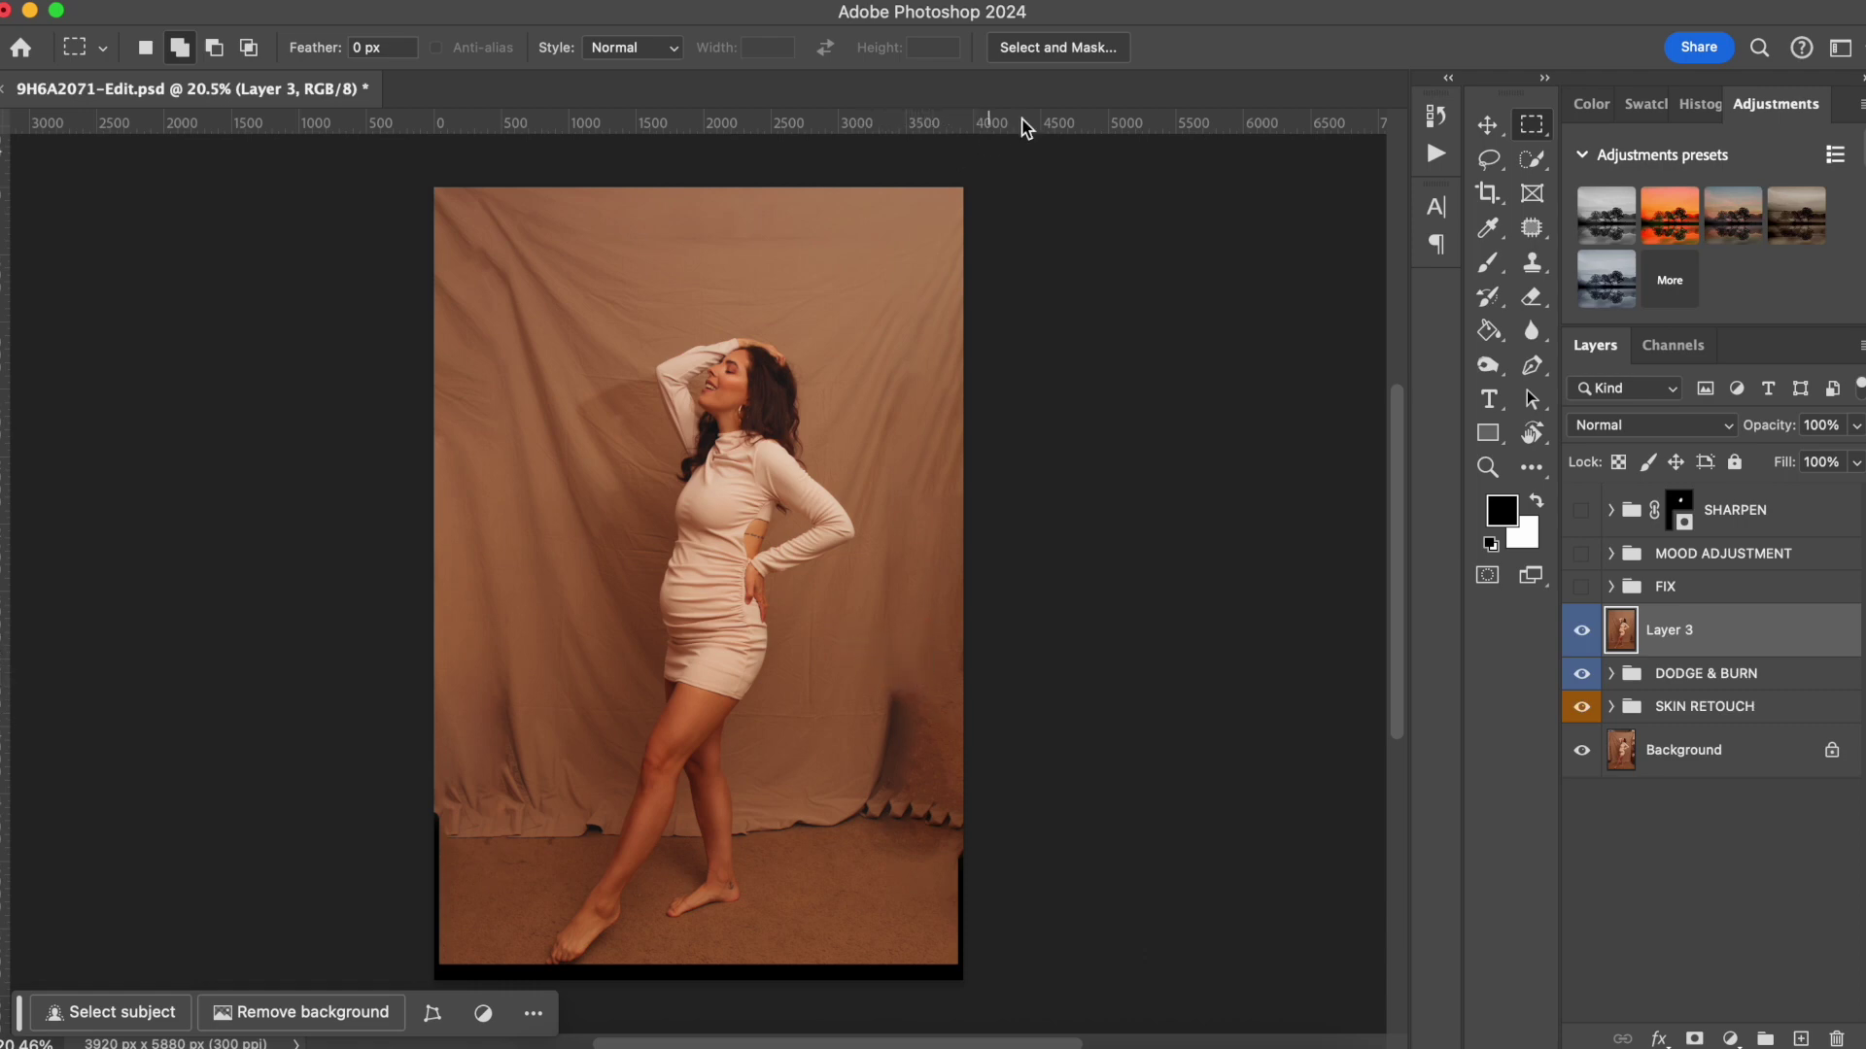
Lasso around the bunched drape at the photo's lower right.
click(1488, 161)
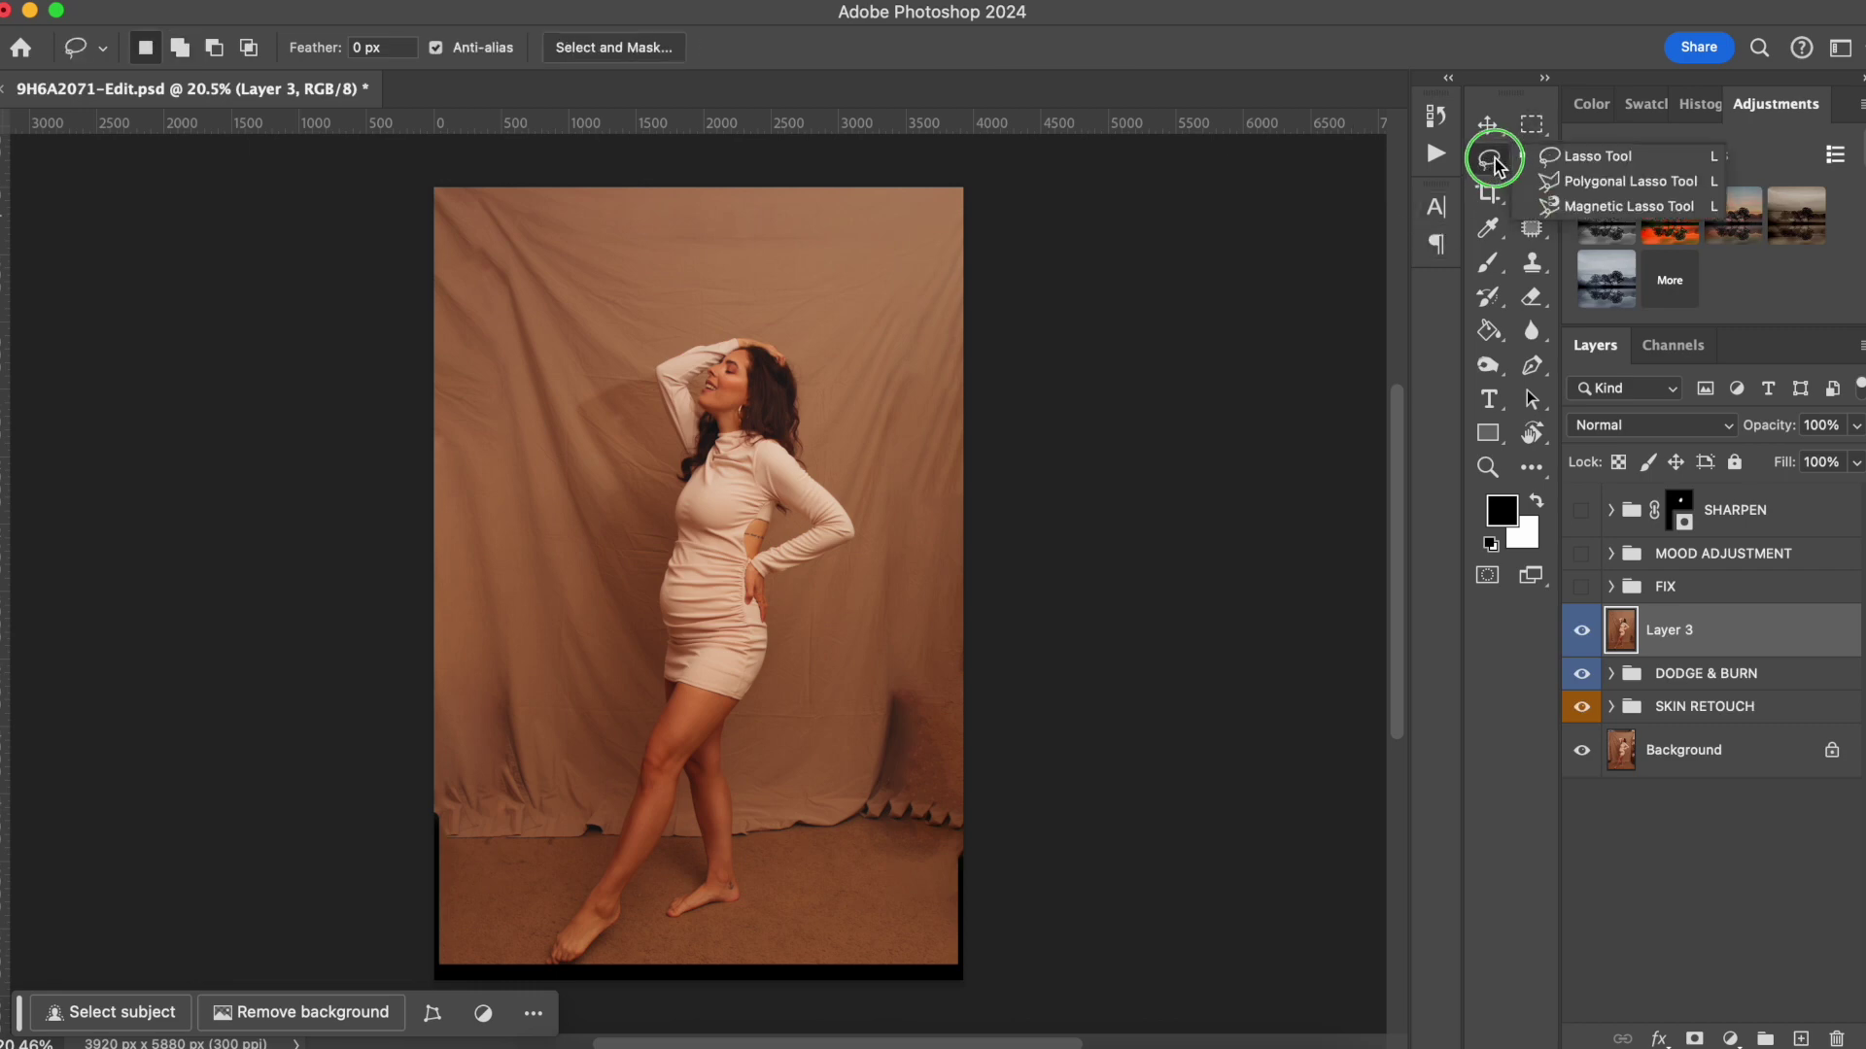
click(1488, 160)
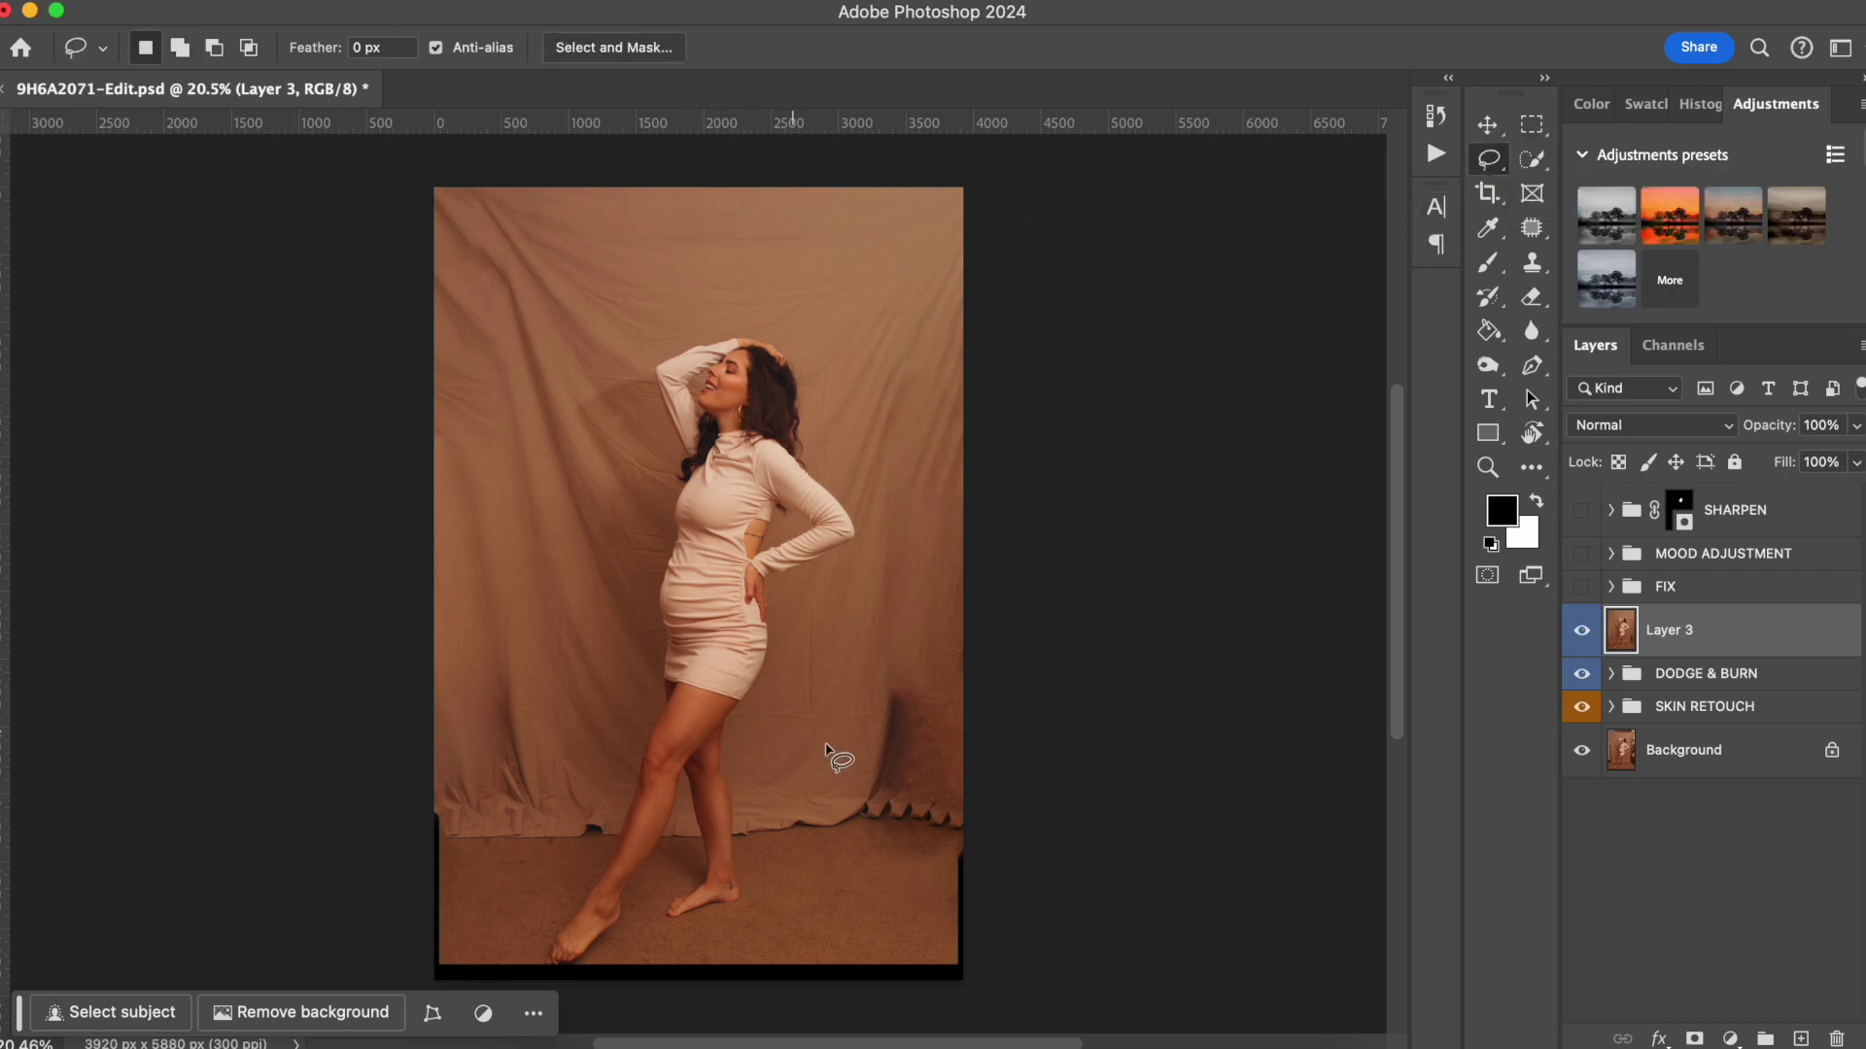
mouse_move(923, 658)
mouse_down()
mouse_move(868, 714)
mouse_move(854, 790)
mouse_move(851, 859)
mouse_move(903, 871)
mouse_move(962, 863)
mouse_move(1013, 795)
mouse_move(1018, 692)
mouse_move(993, 649)
mouse_move(916, 665)
mouse_up()
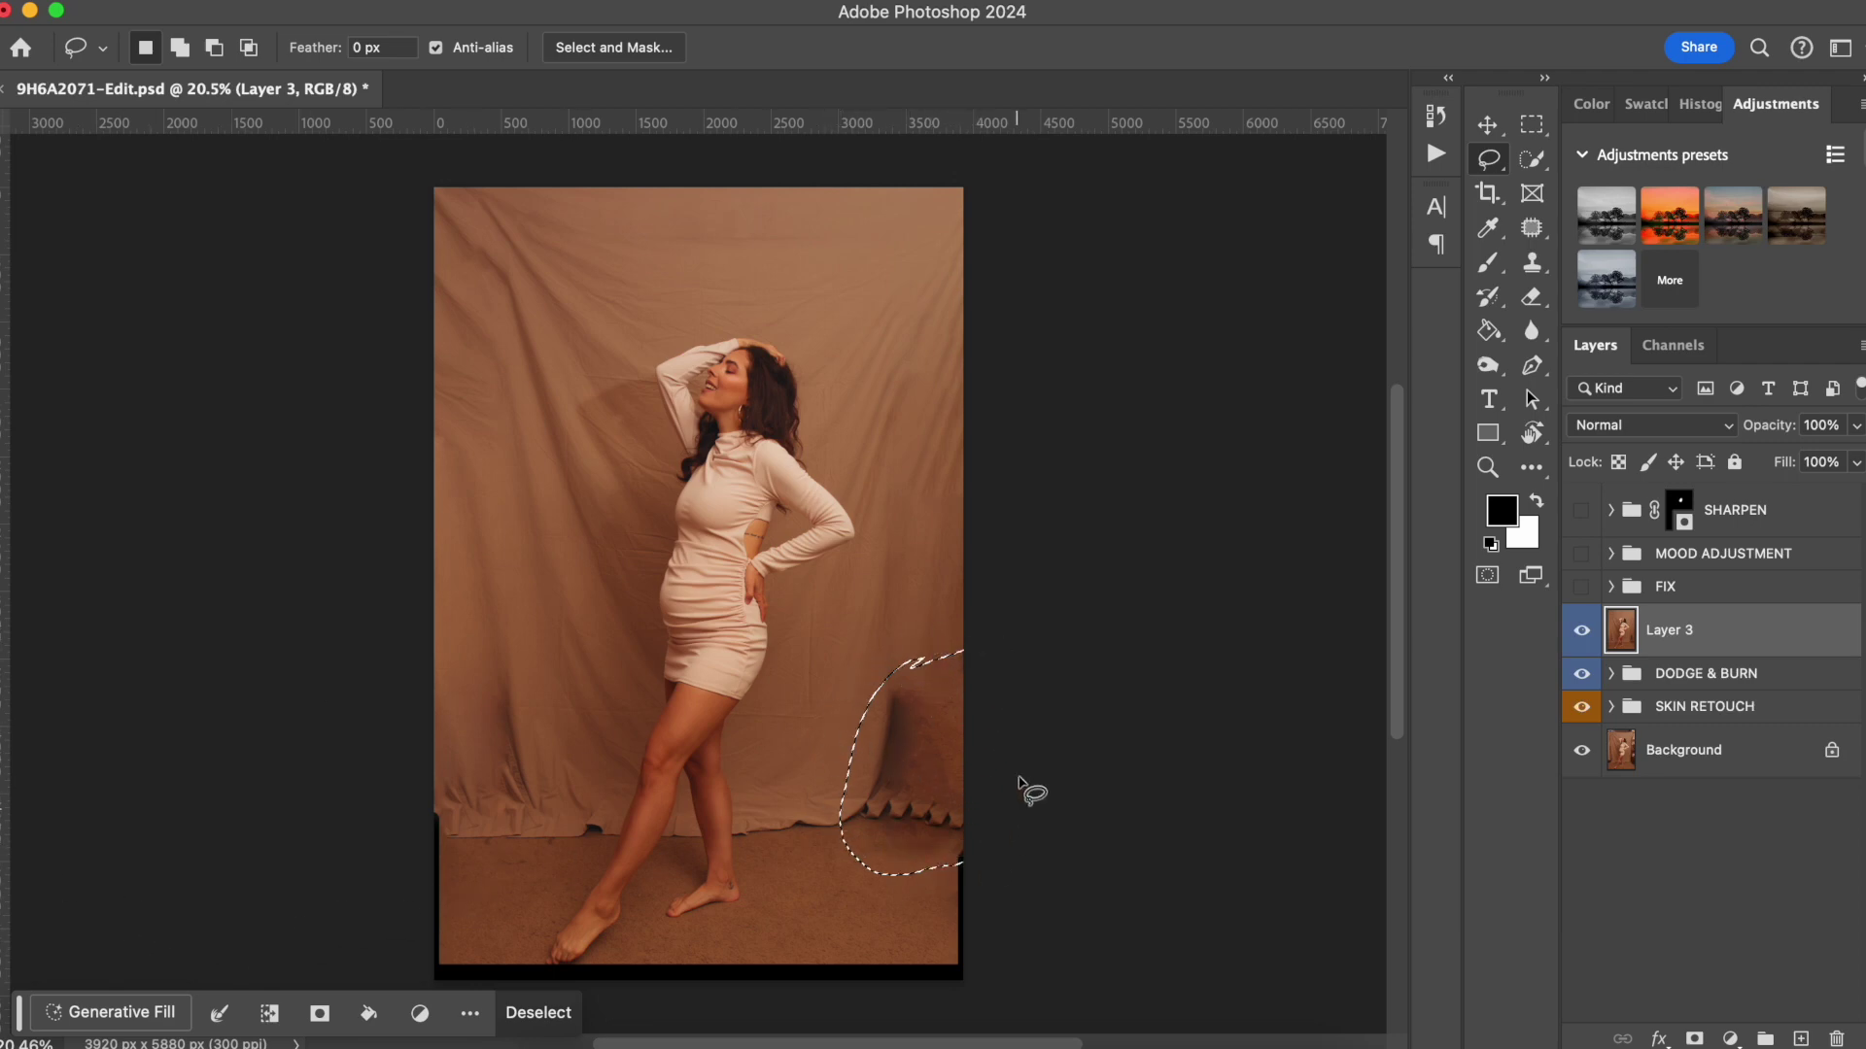
Generative Fill the drape with no prompt and keep the second of three variations.
click(121, 1016)
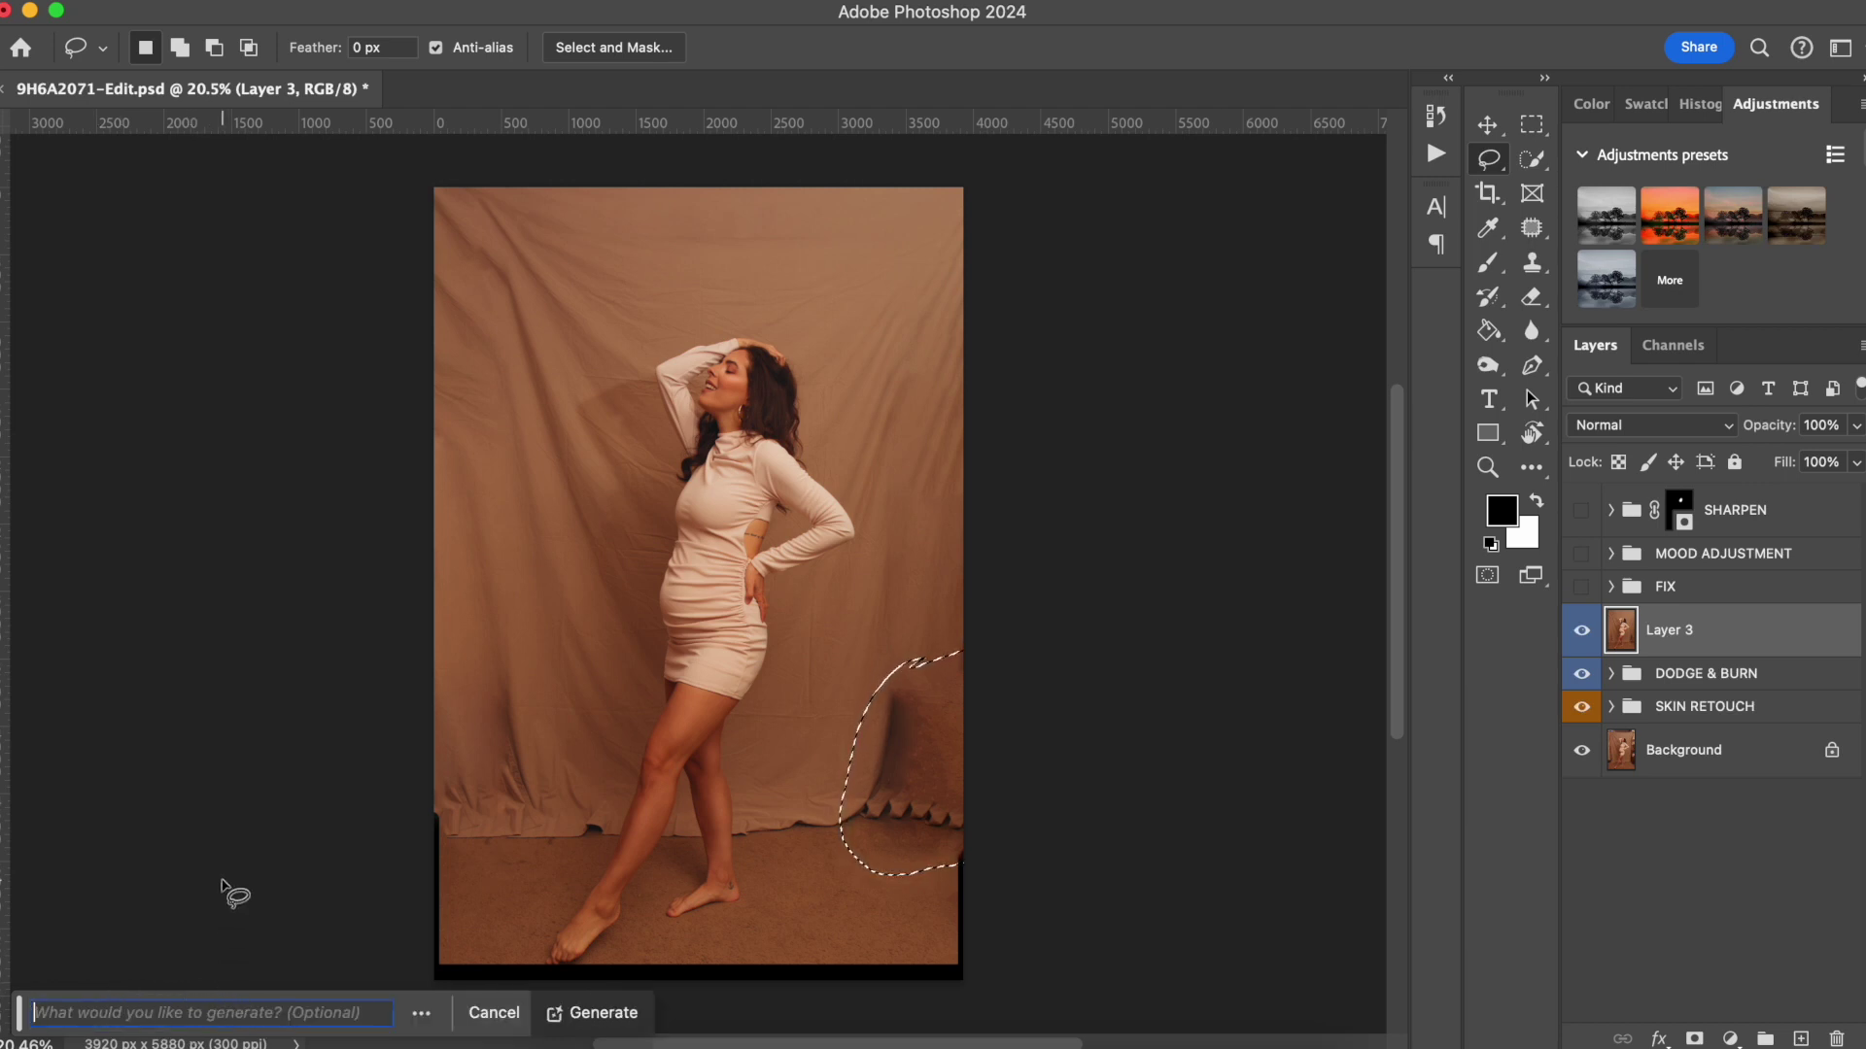
key(Return)
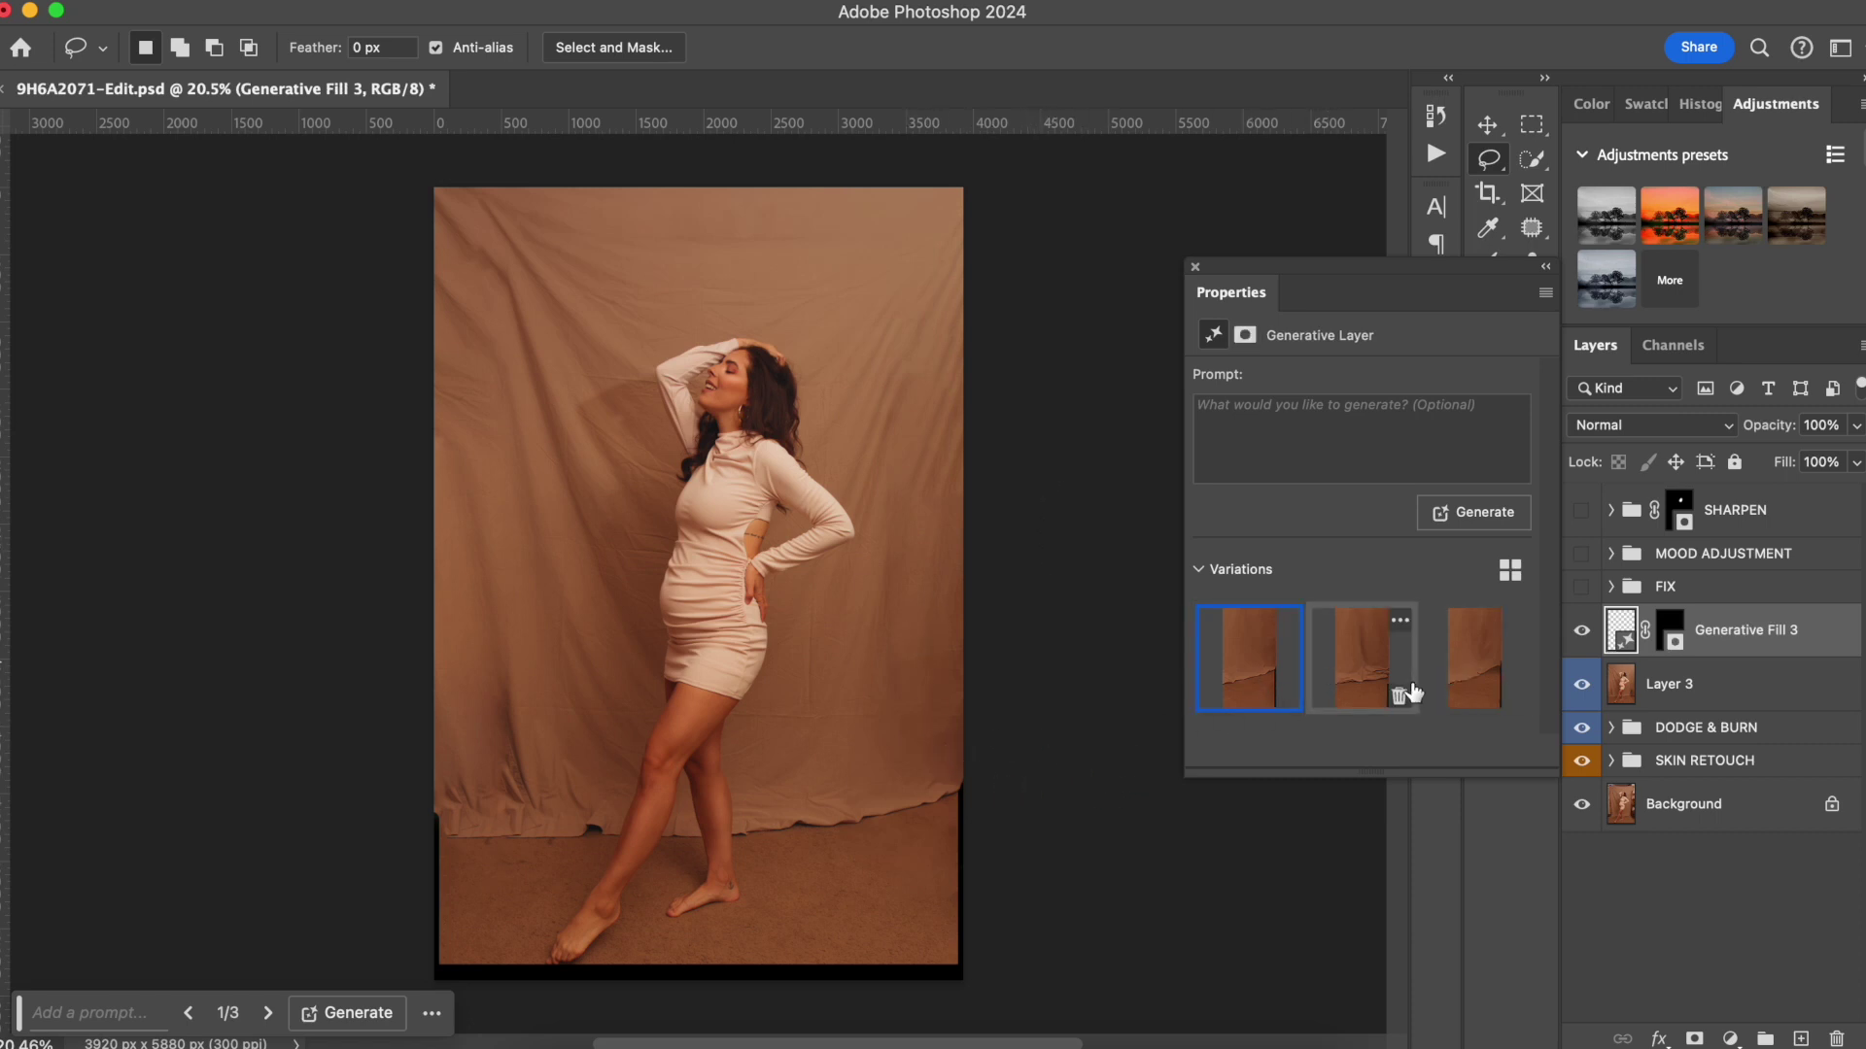
click(1361, 665)
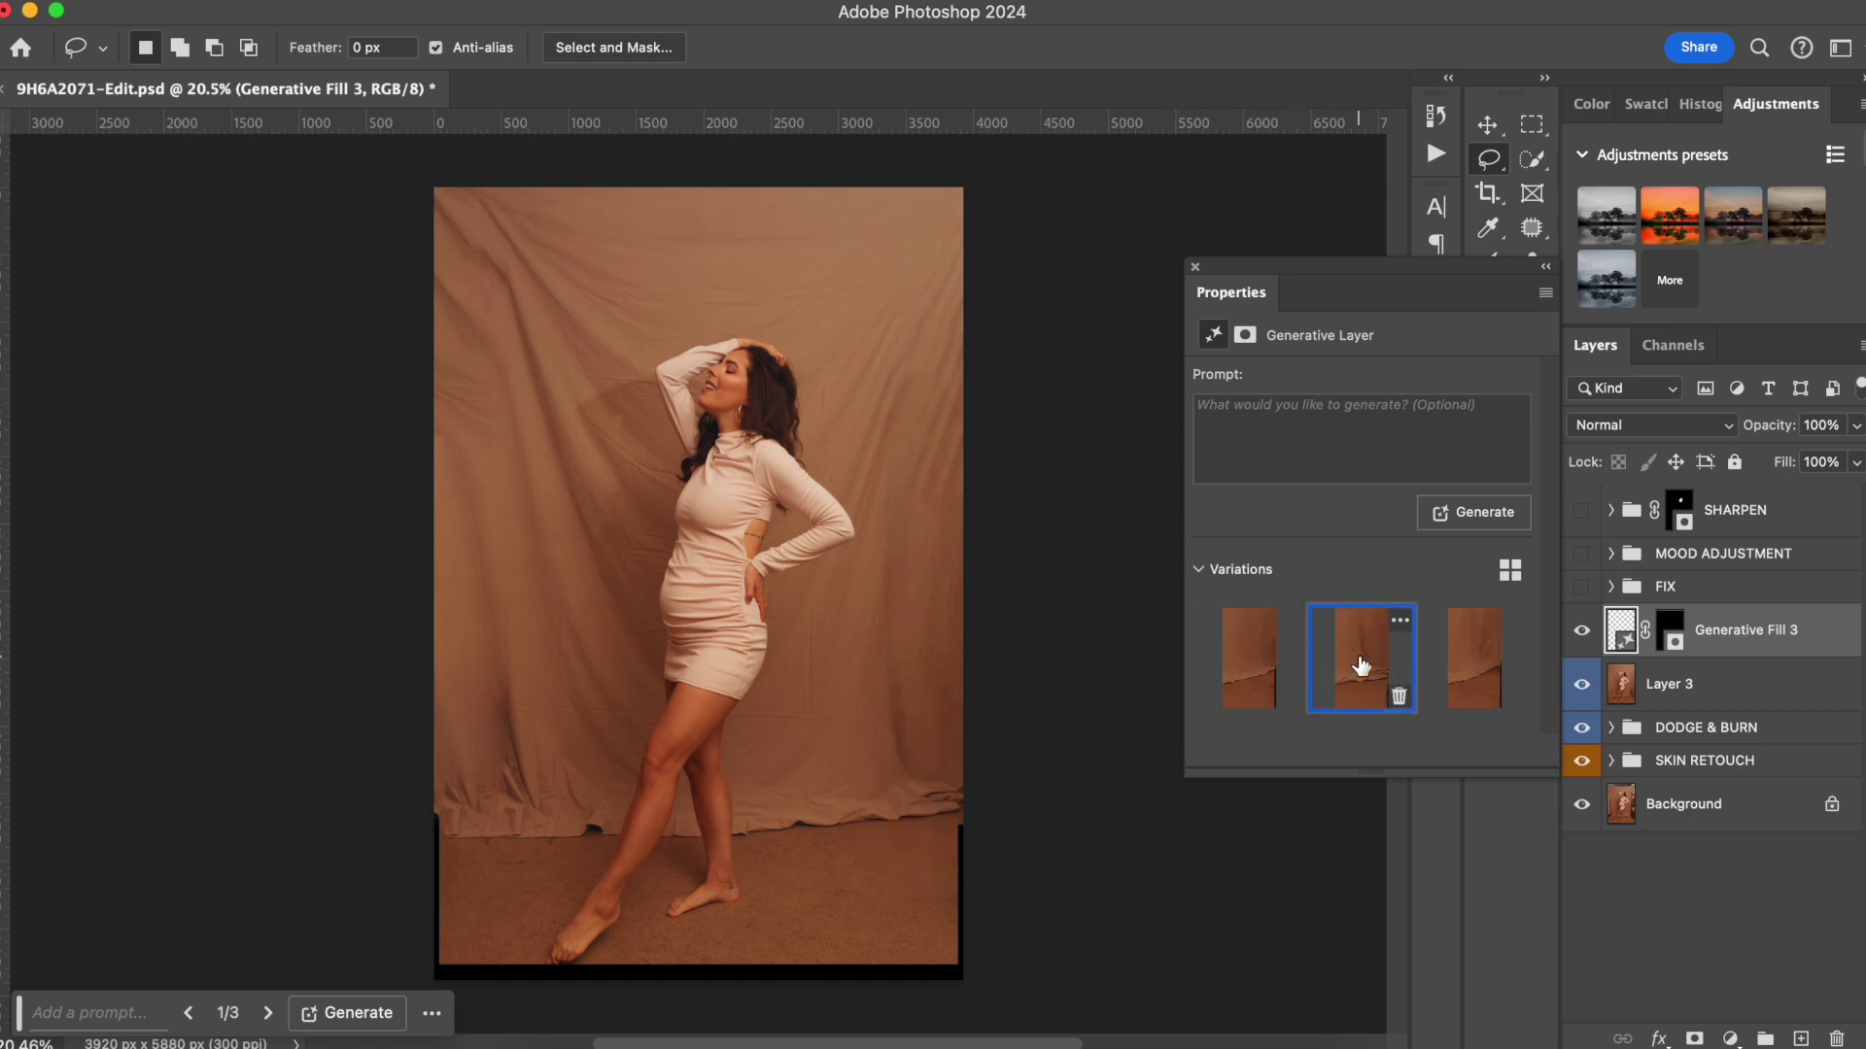
click(1458, 656)
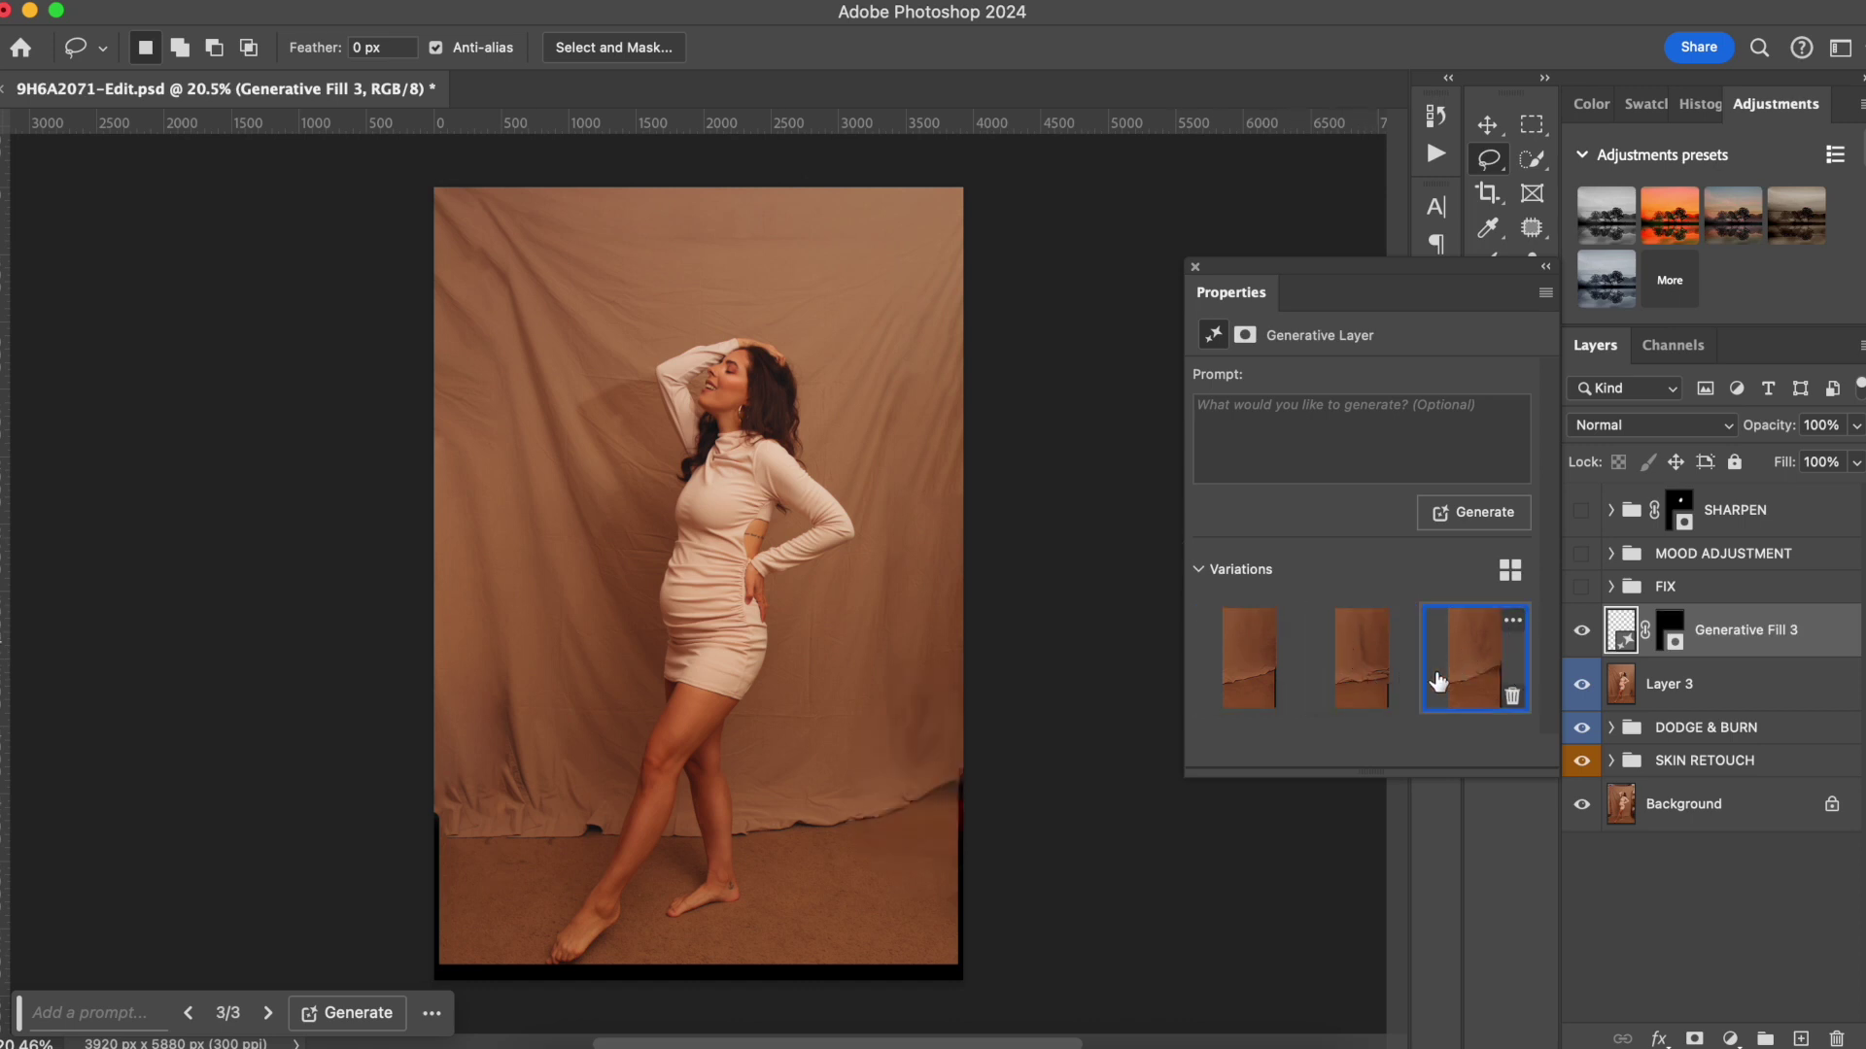
click(1374, 669)
click(1265, 661)
click(1354, 658)
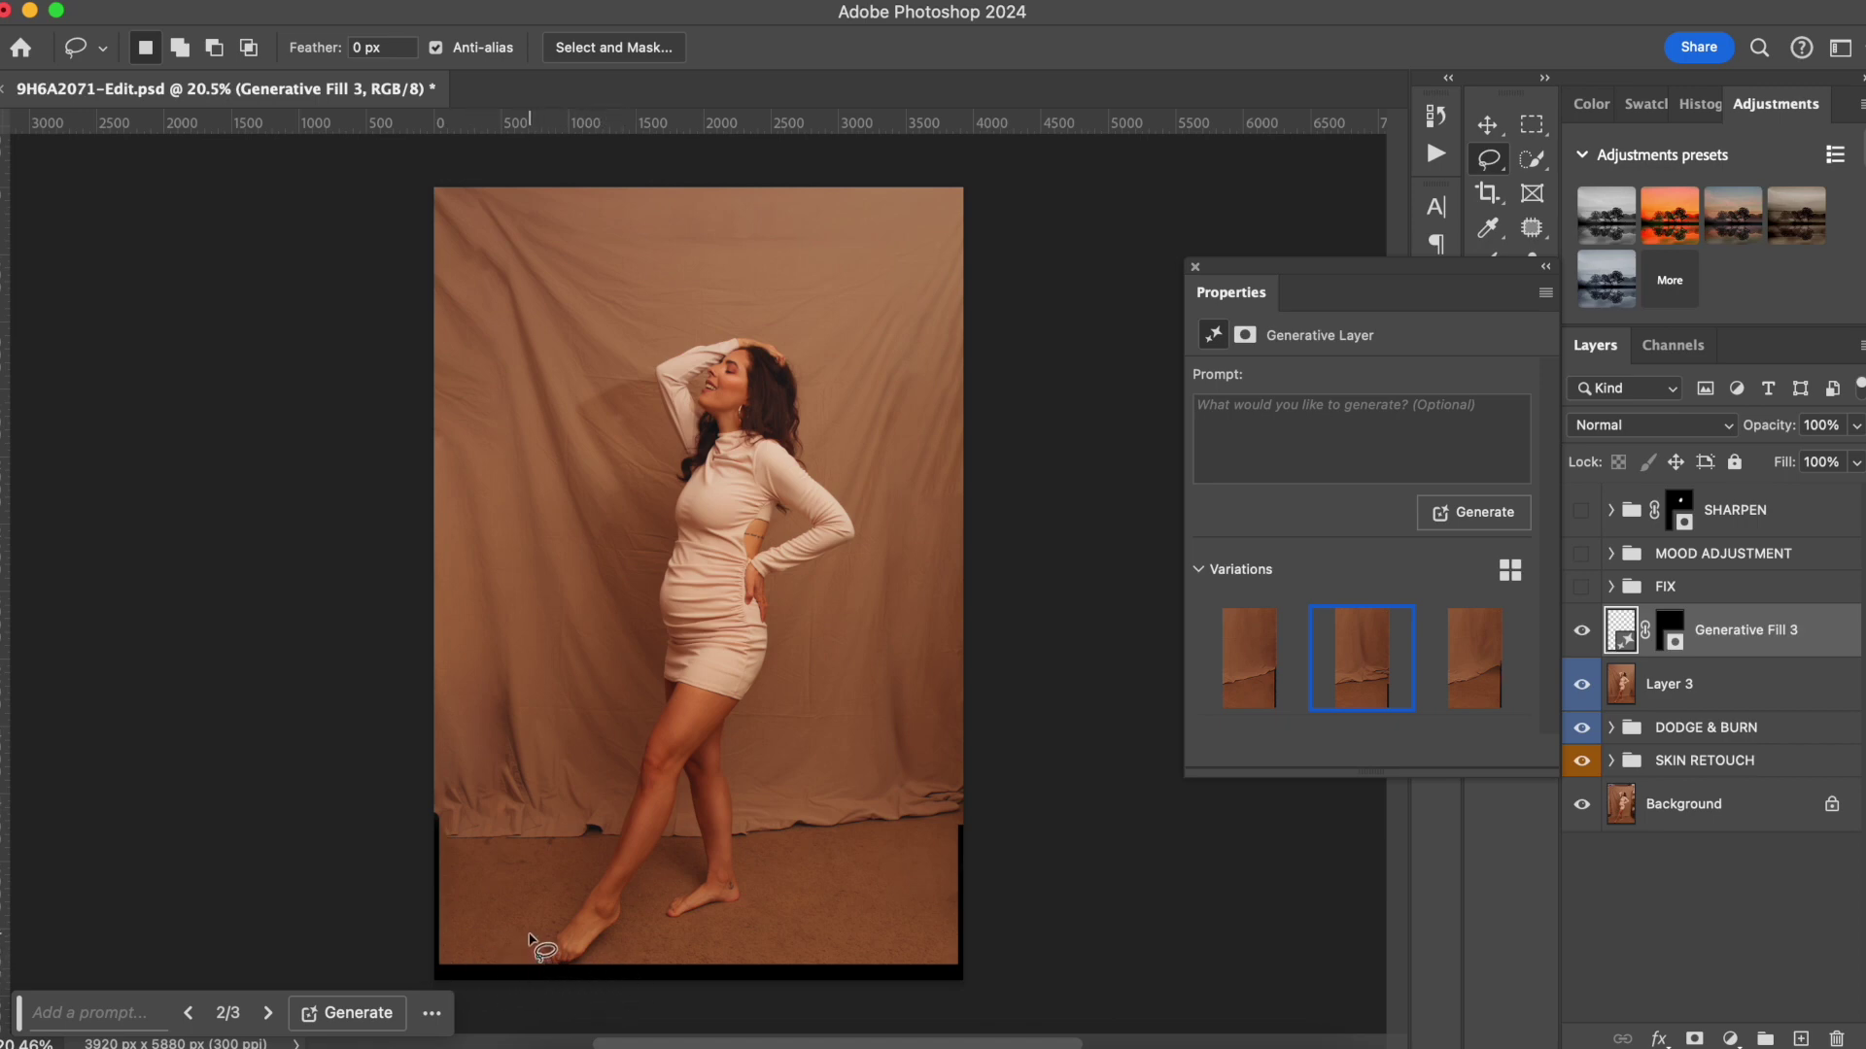
Select the left, lower-right and bottom black strips and Generative Fill them with no prompt.
key(super+equal)
key(super+equal)
scroll(716, 438, down, 5)
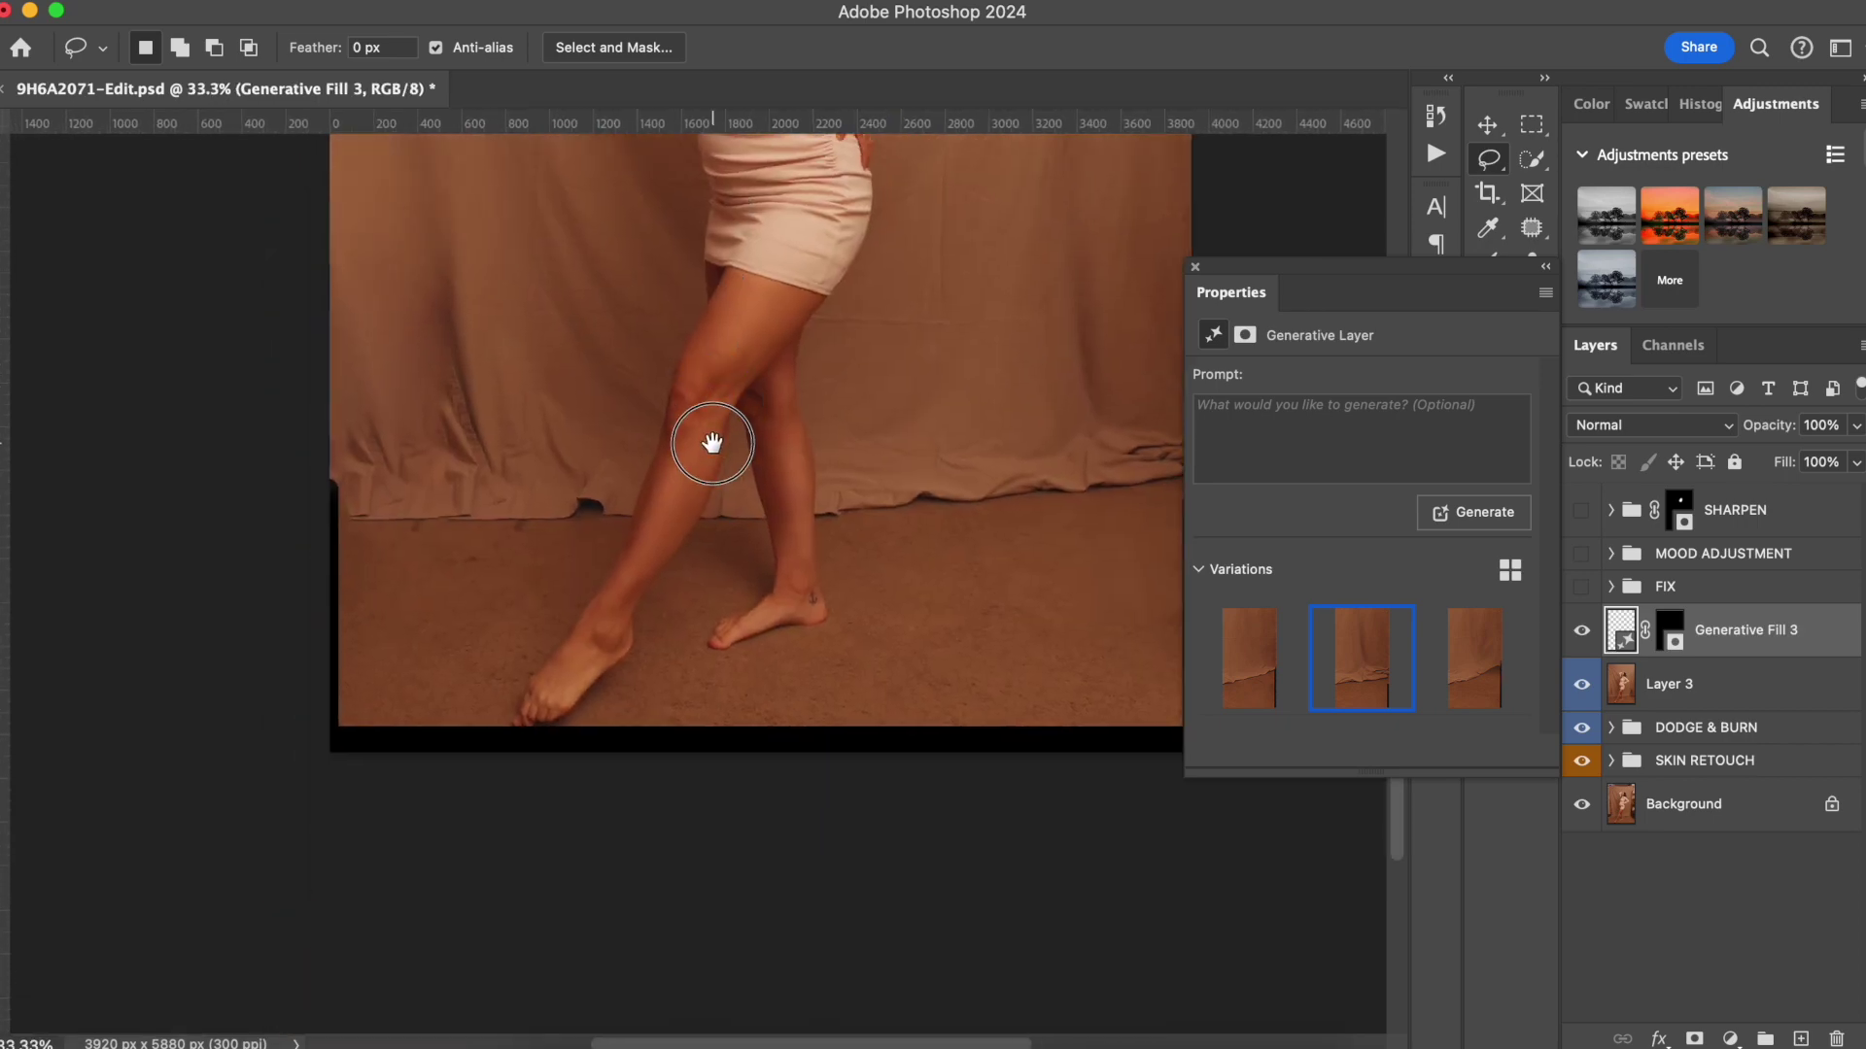
key(super+equal)
key(super+equal)
click(491, 588)
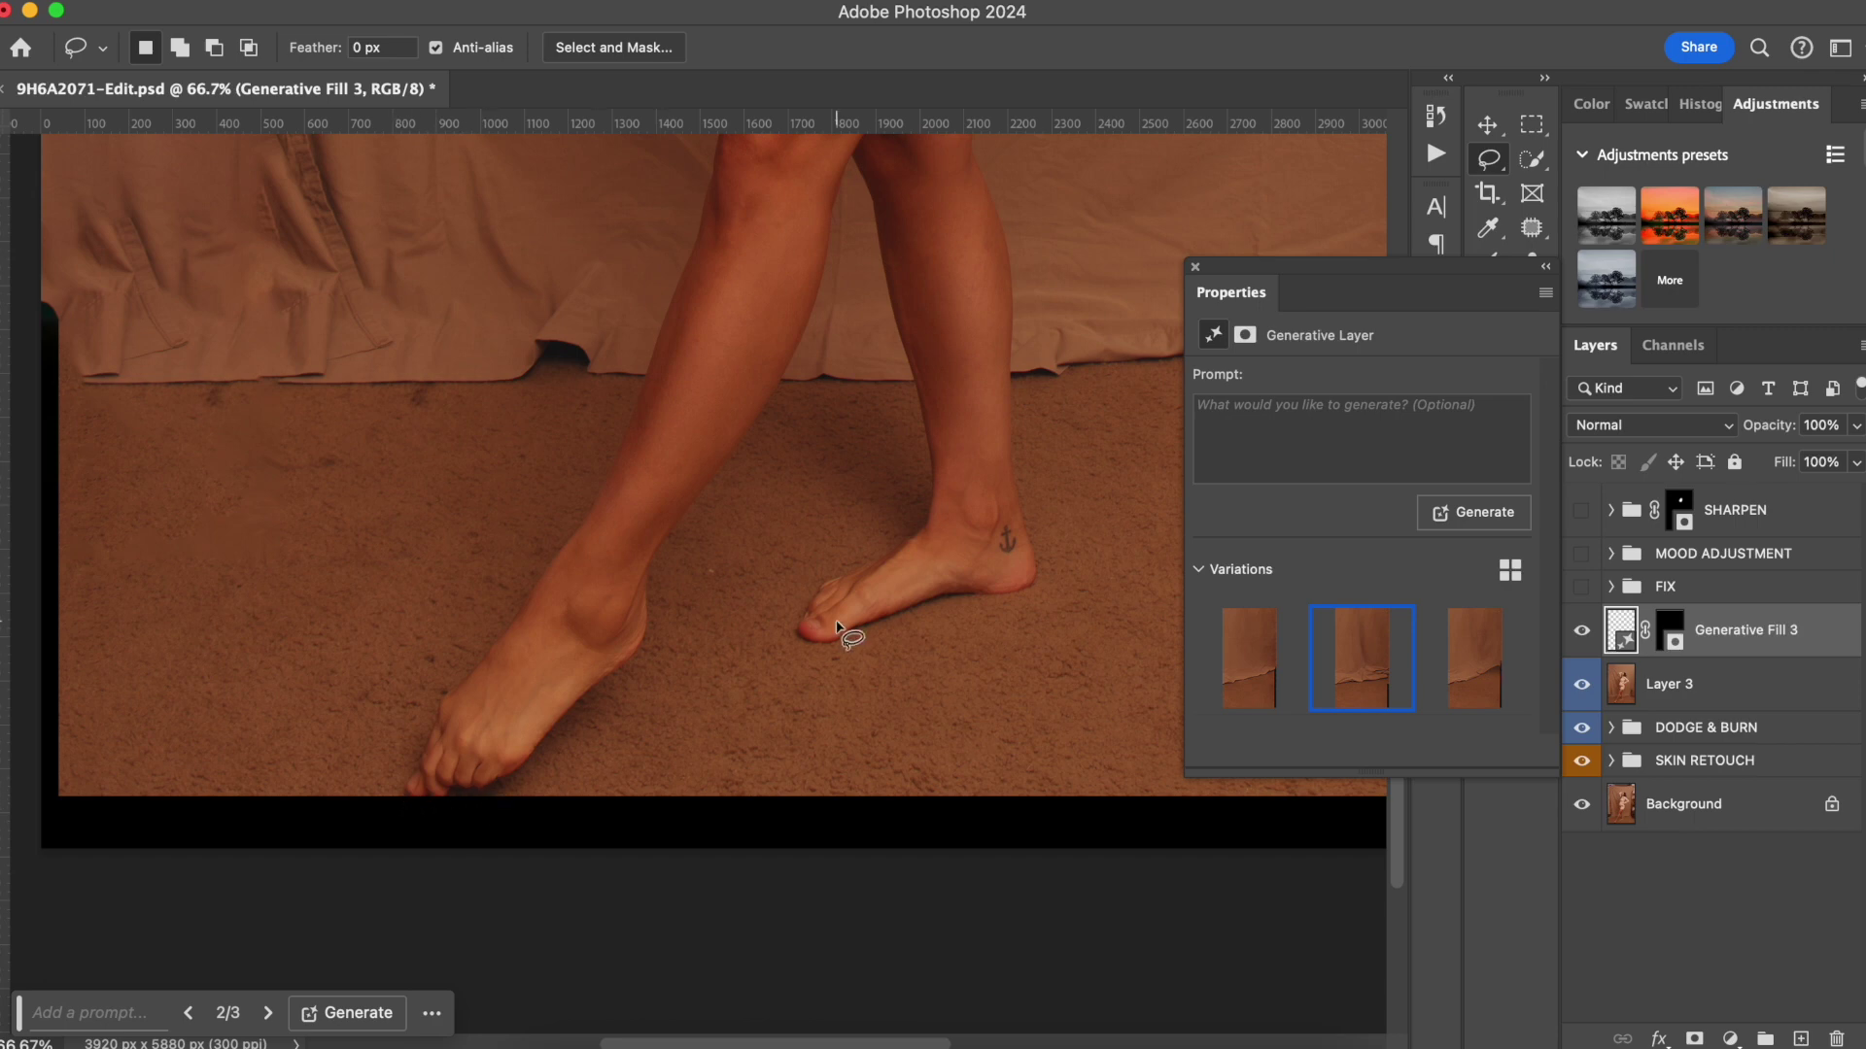
key(super+0)
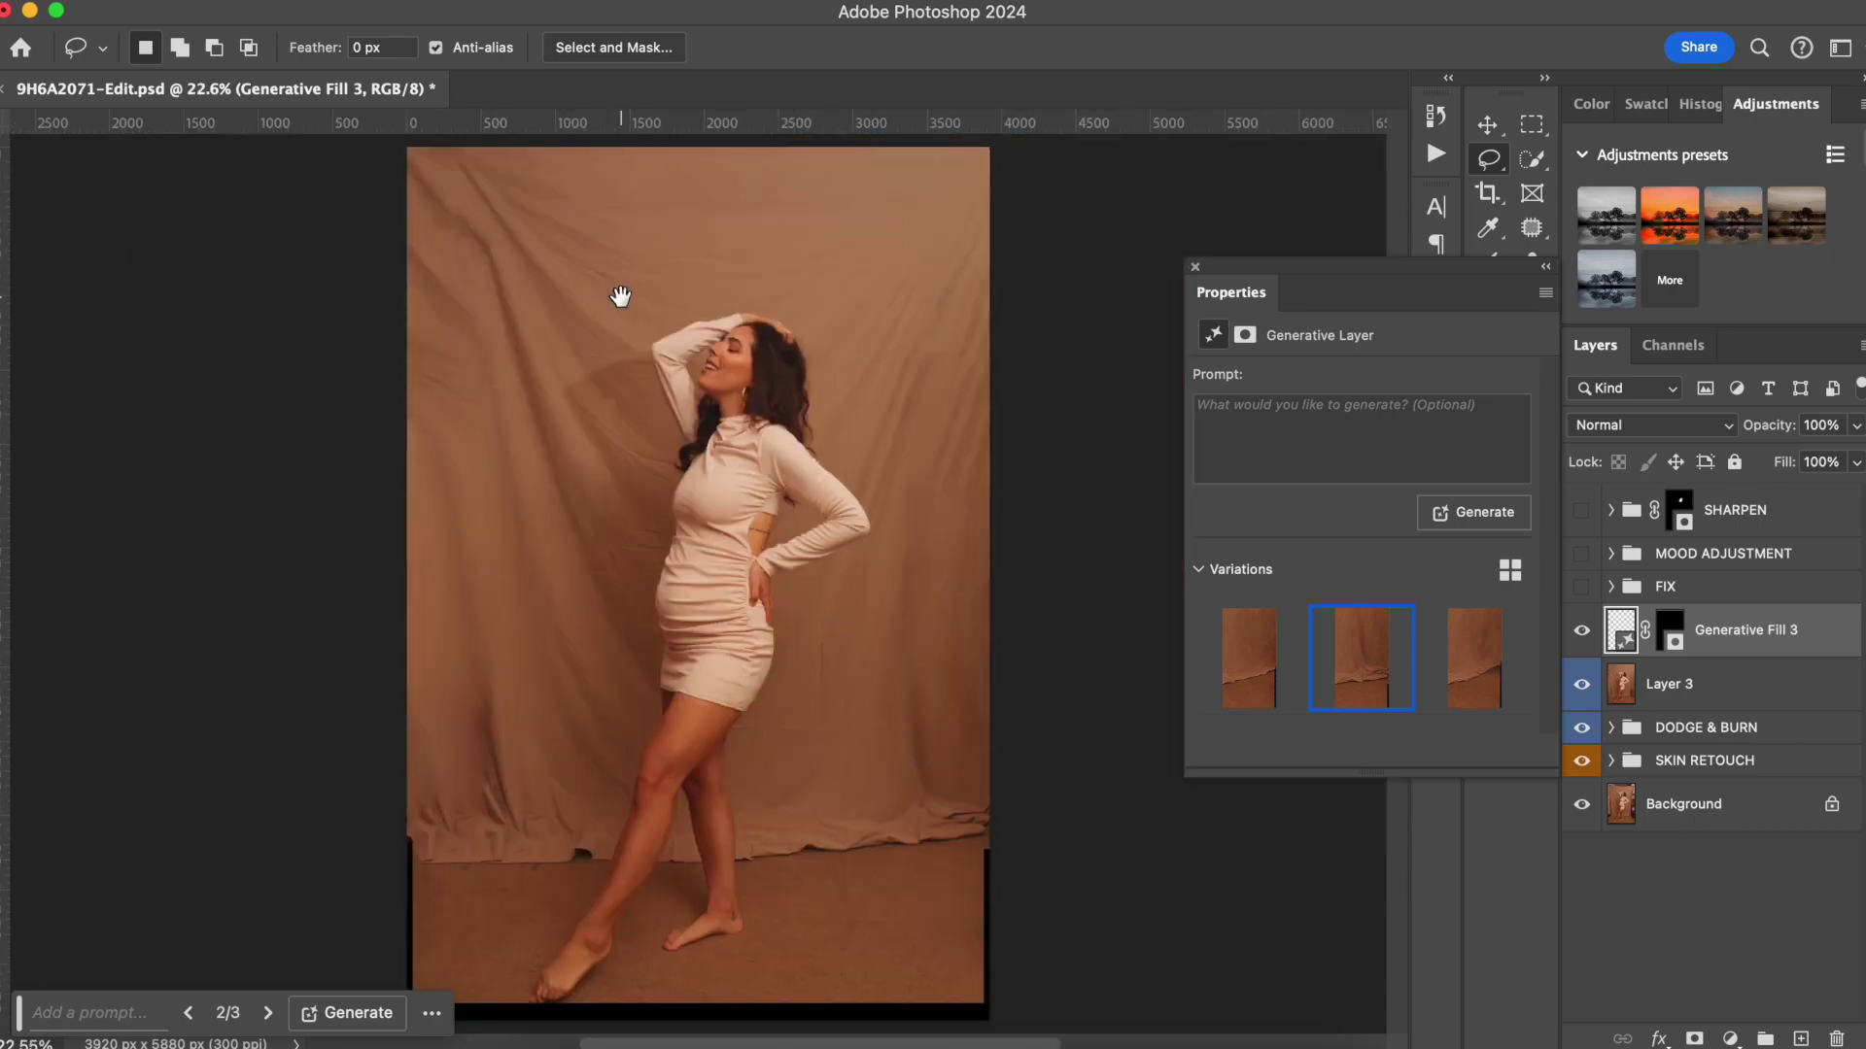
drag(620, 296, 626, 204)
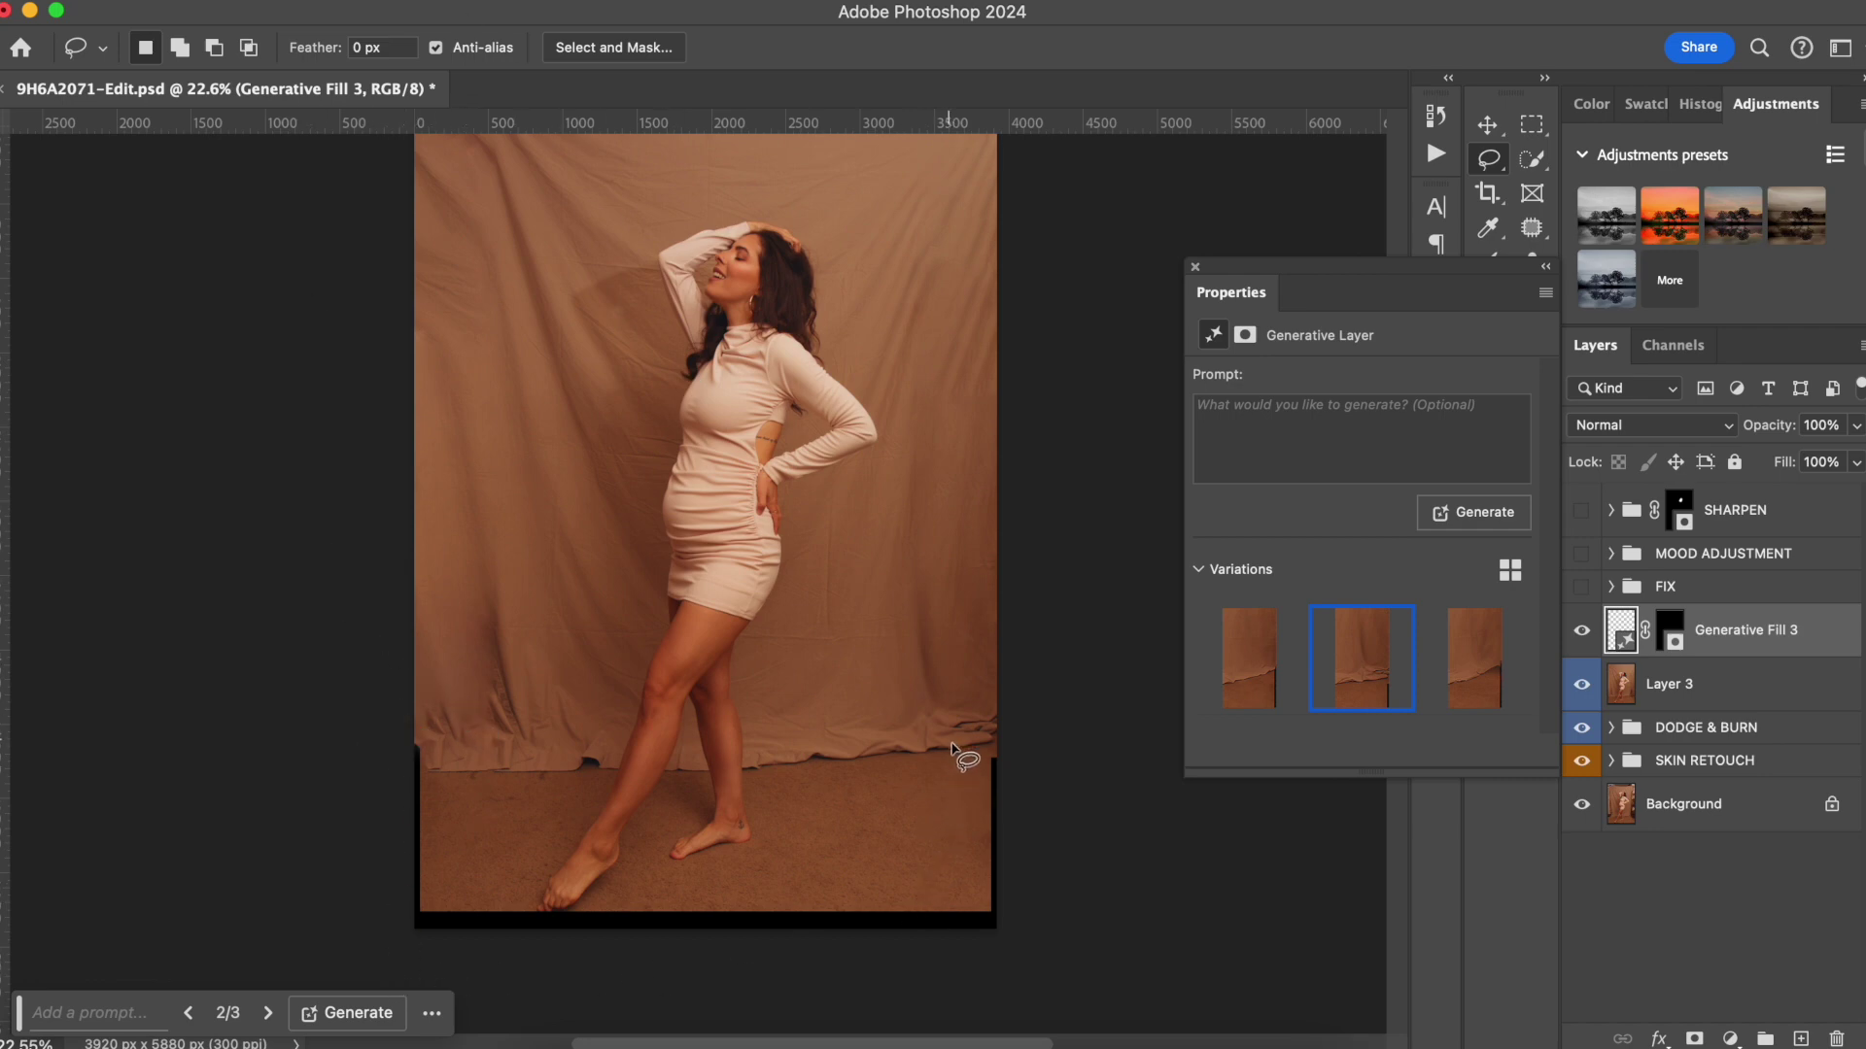
click(1531, 128)
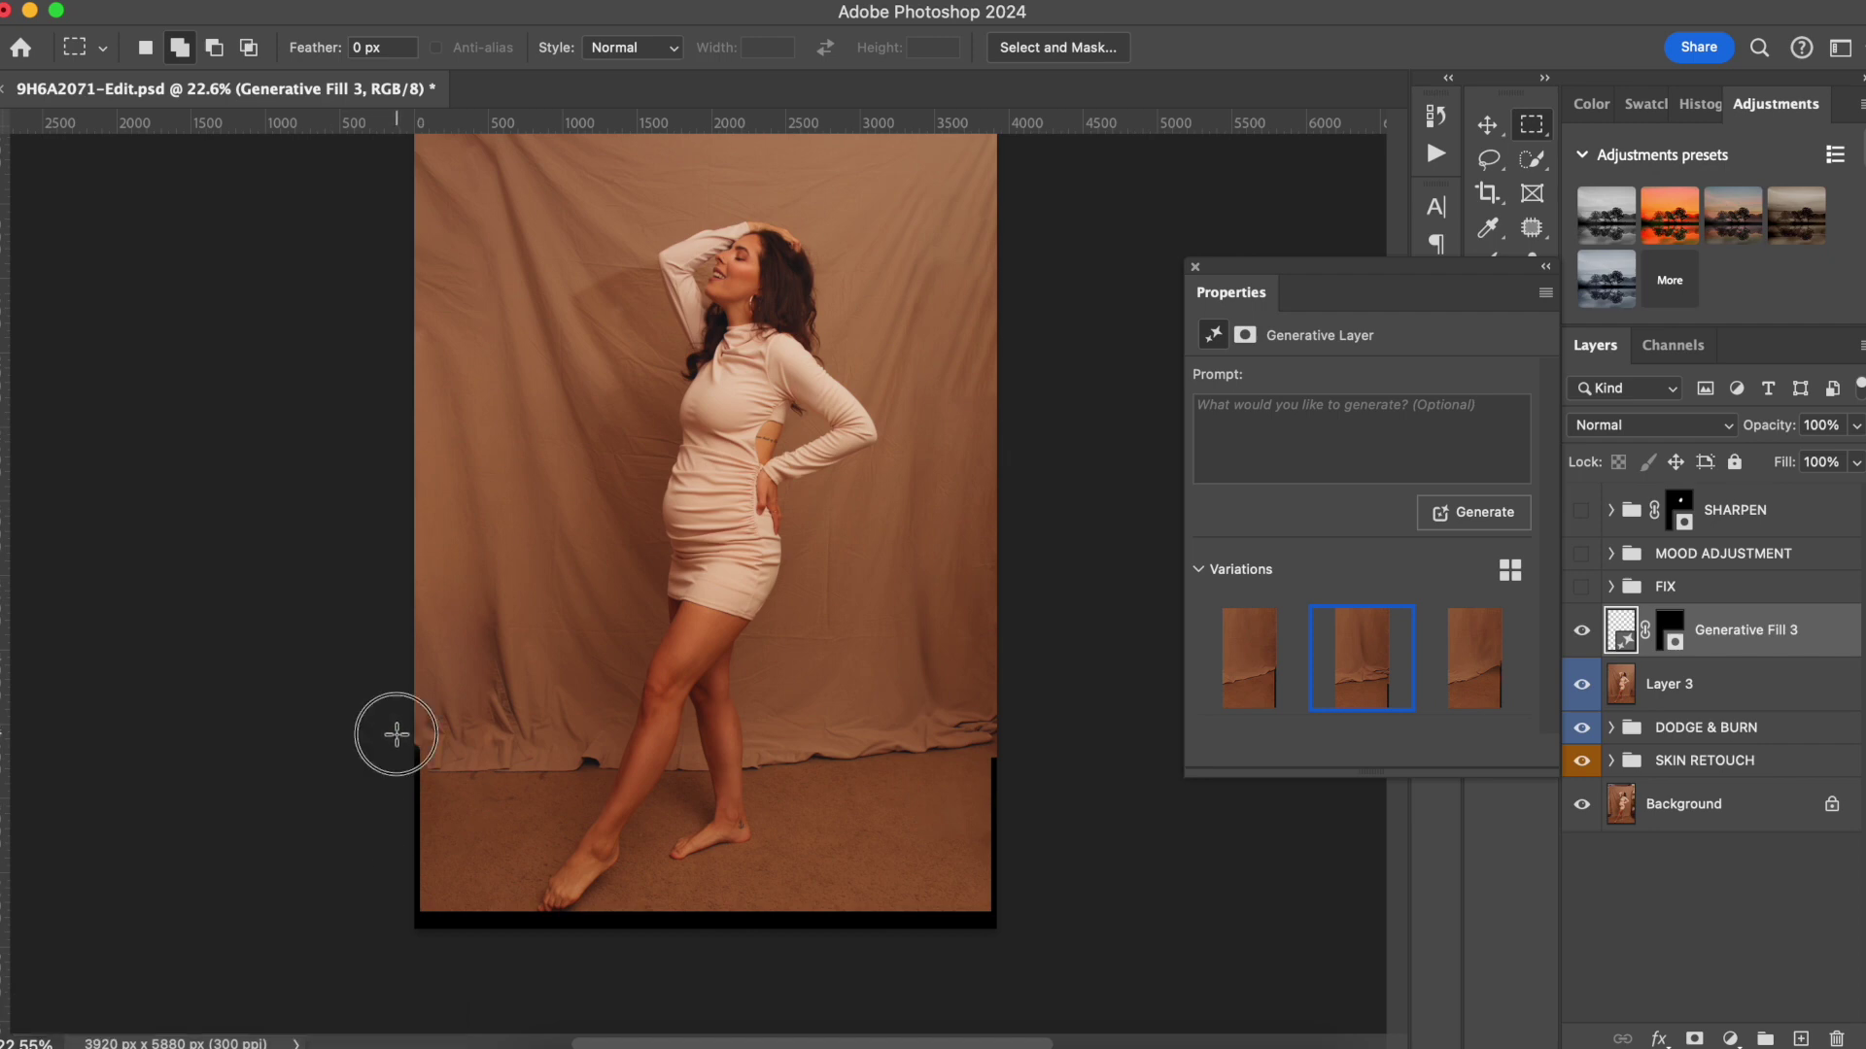
drag(416, 736, 425, 943)
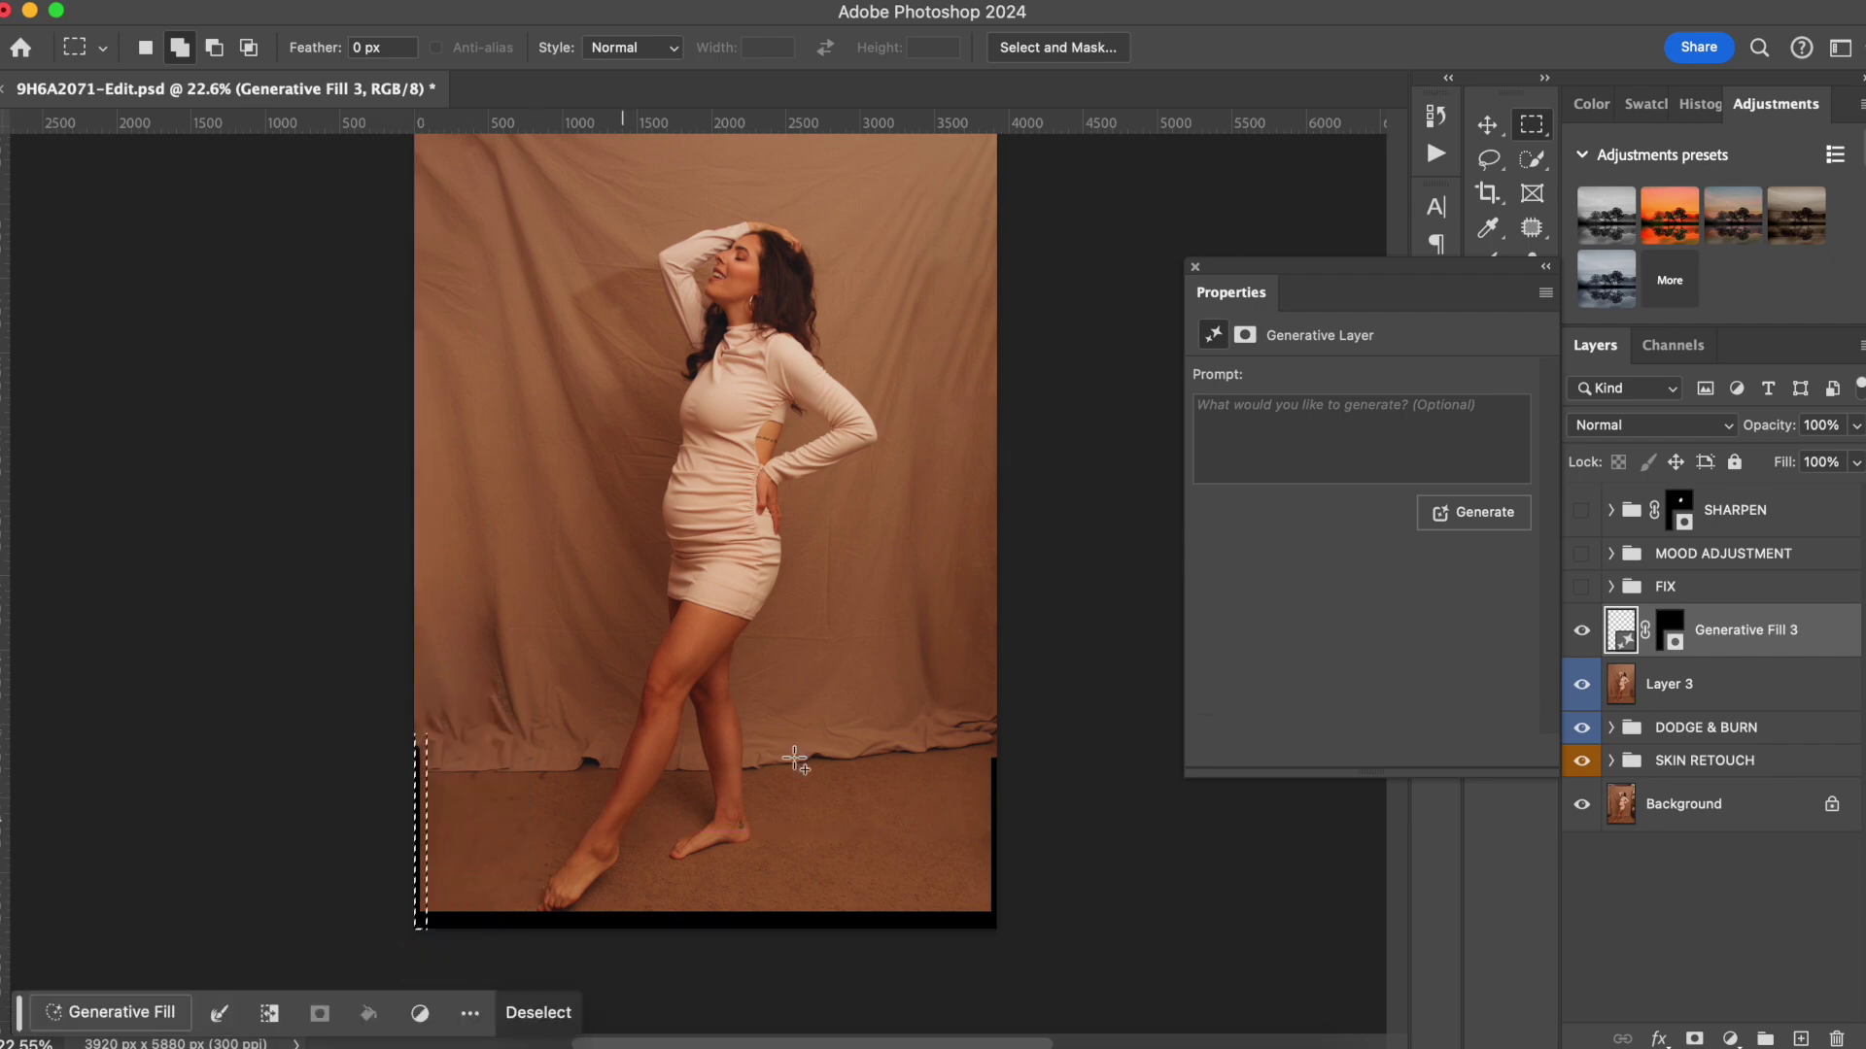
drag(999, 757, 991, 1016)
drag(384, 936, 1017, 907)
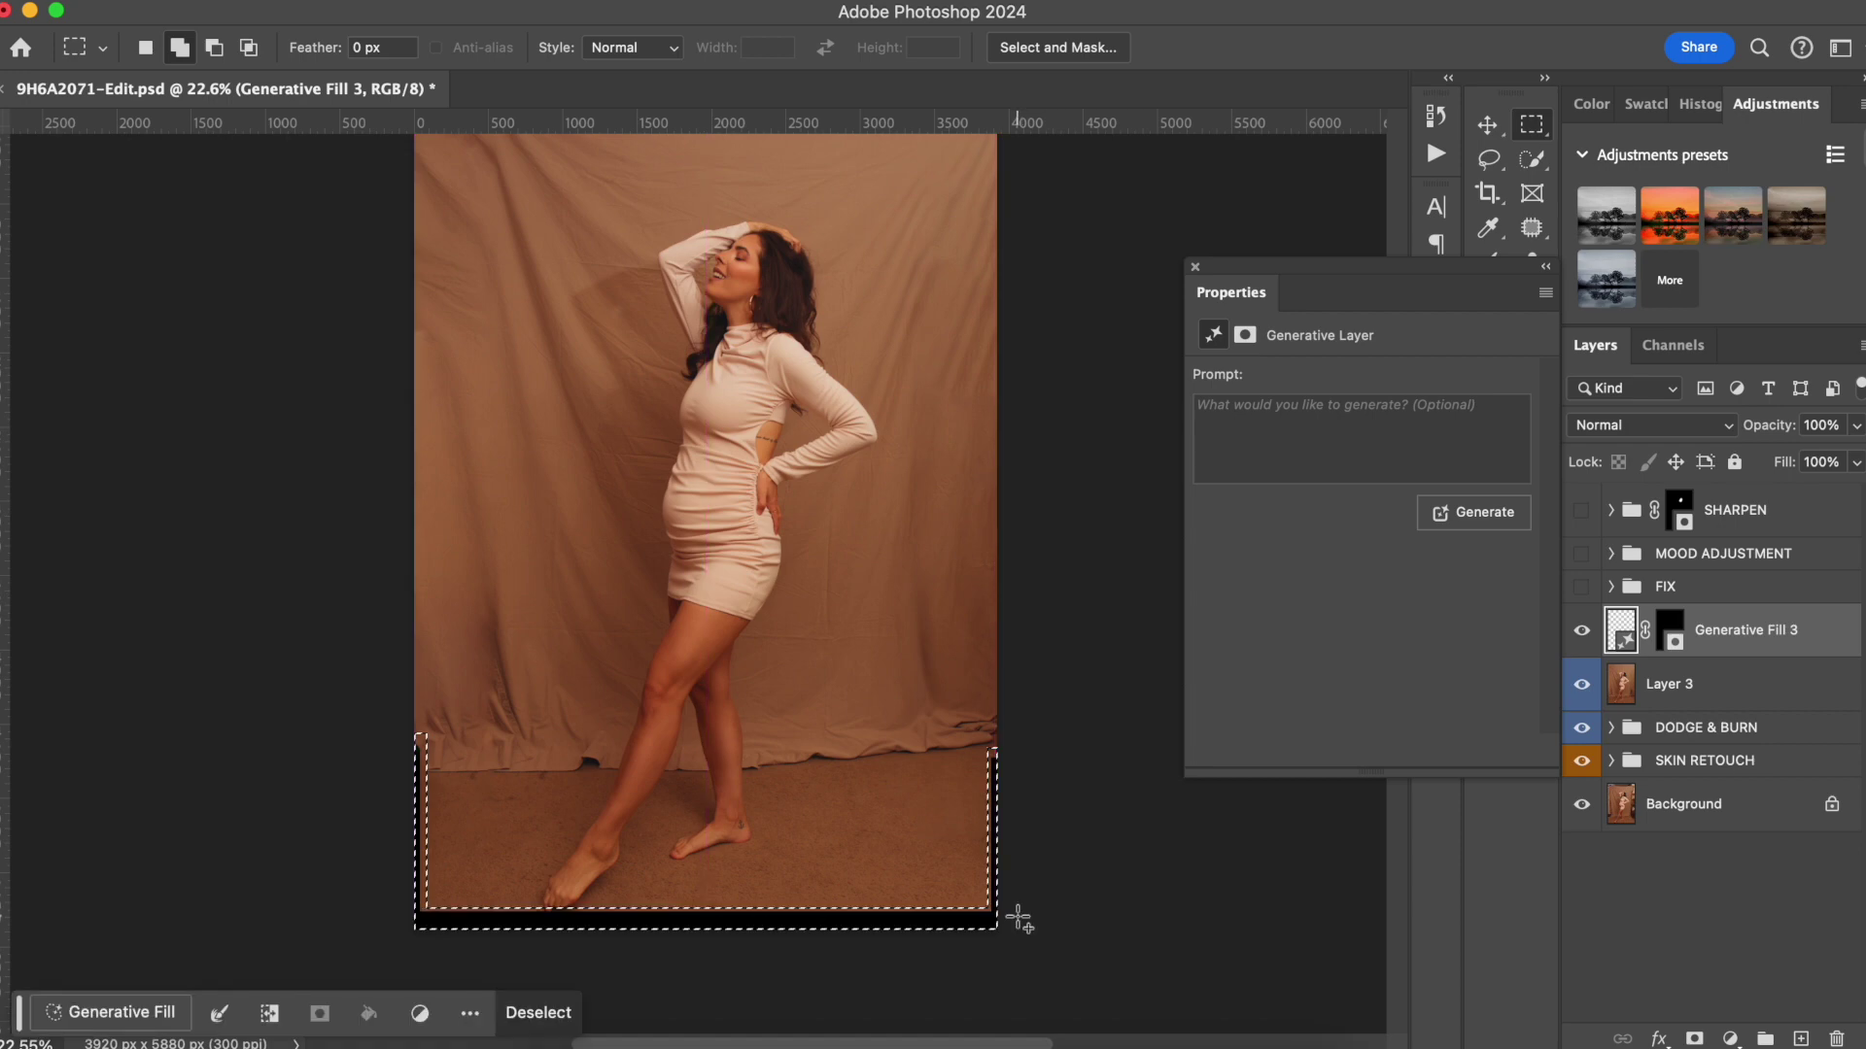
click(143, 1014)
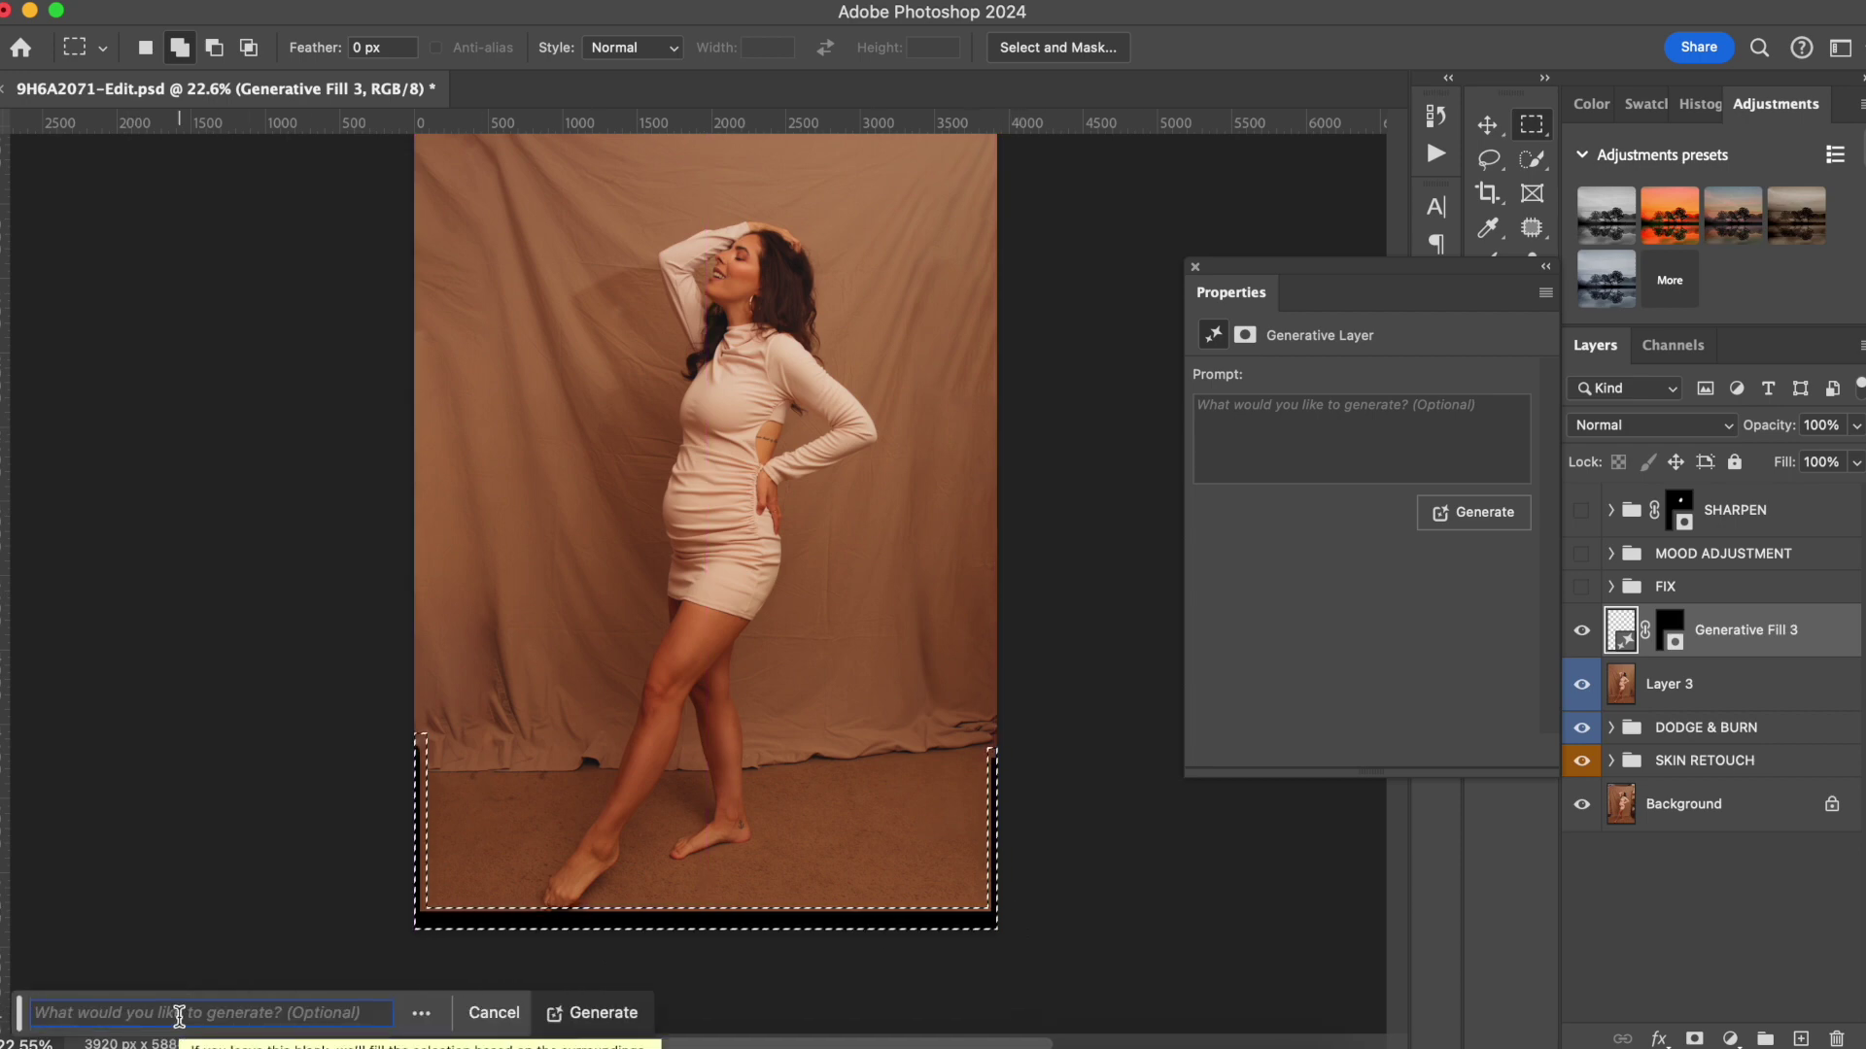
key(Return)
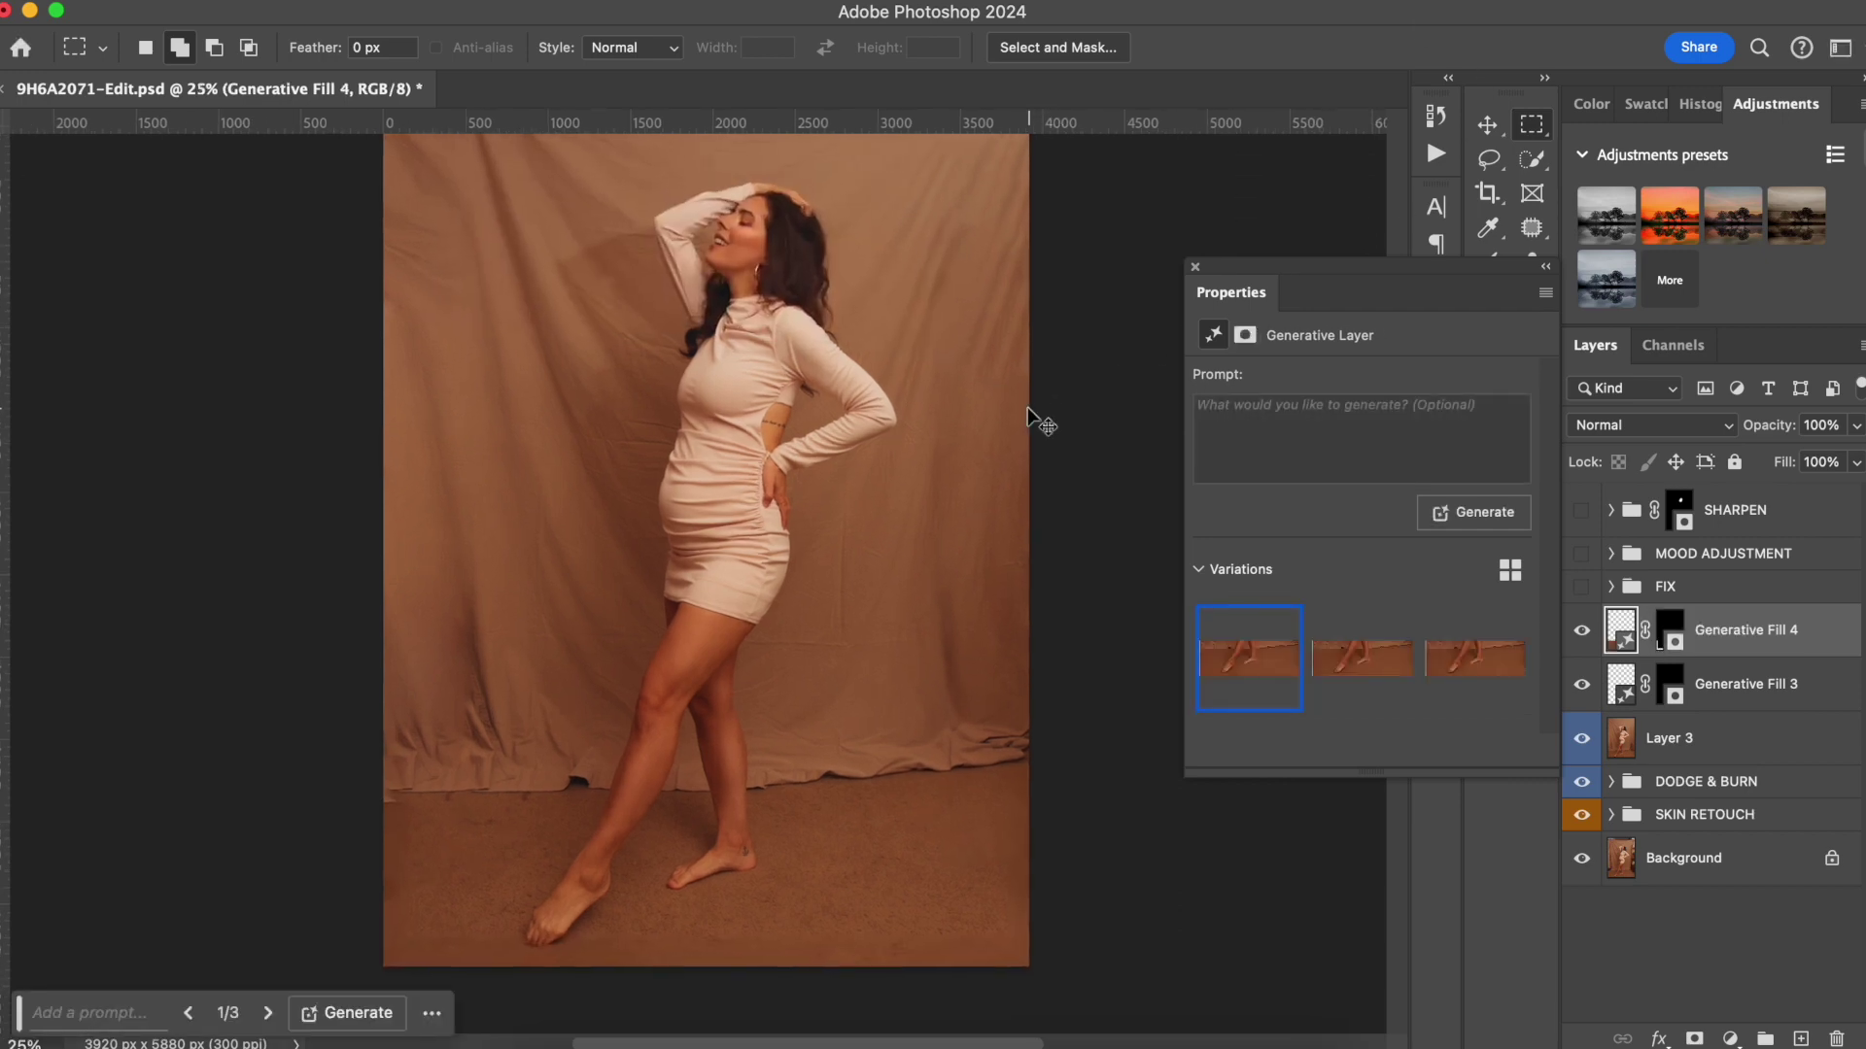
Zoom in on the front toes and toggle Generative Fill 4 to compare with the original.
key(super+equal)
key(super+equal)
key(super+equal)
drag(473, 443, 578, 357)
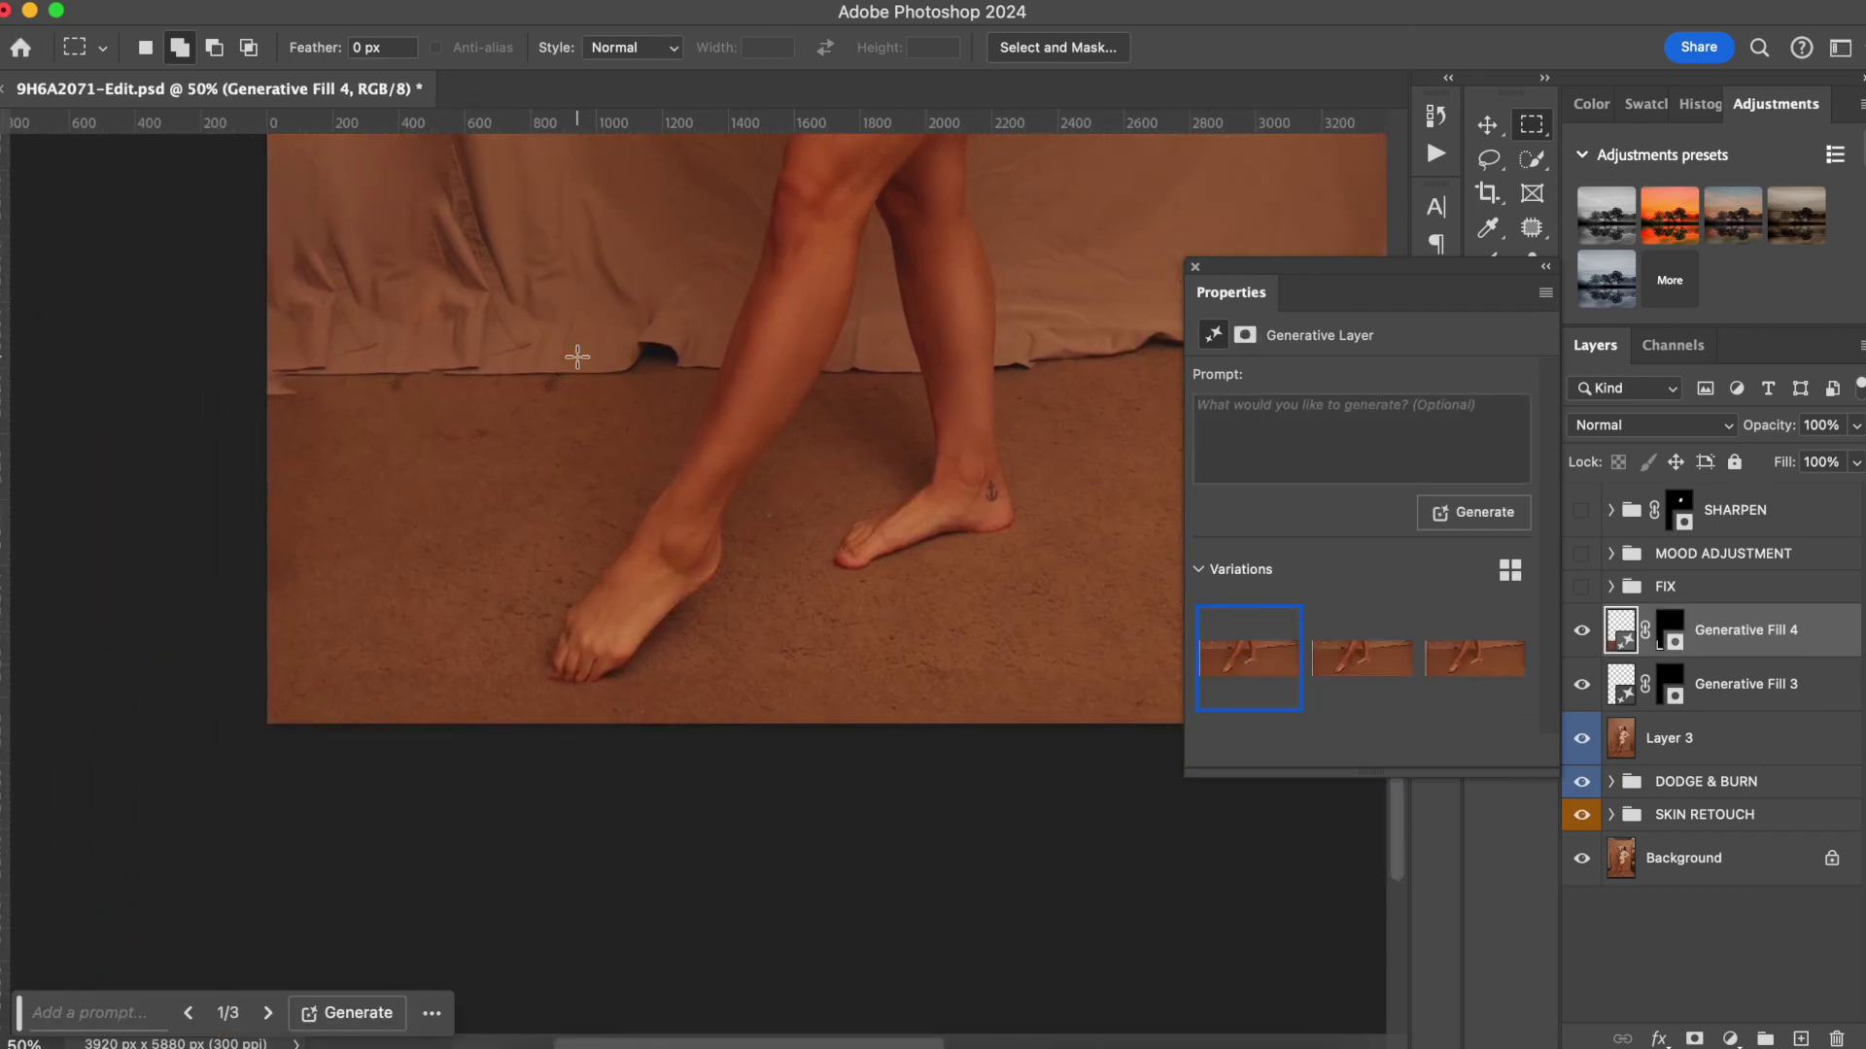
key(super+equal)
key(super+equal)
key(super+equal)
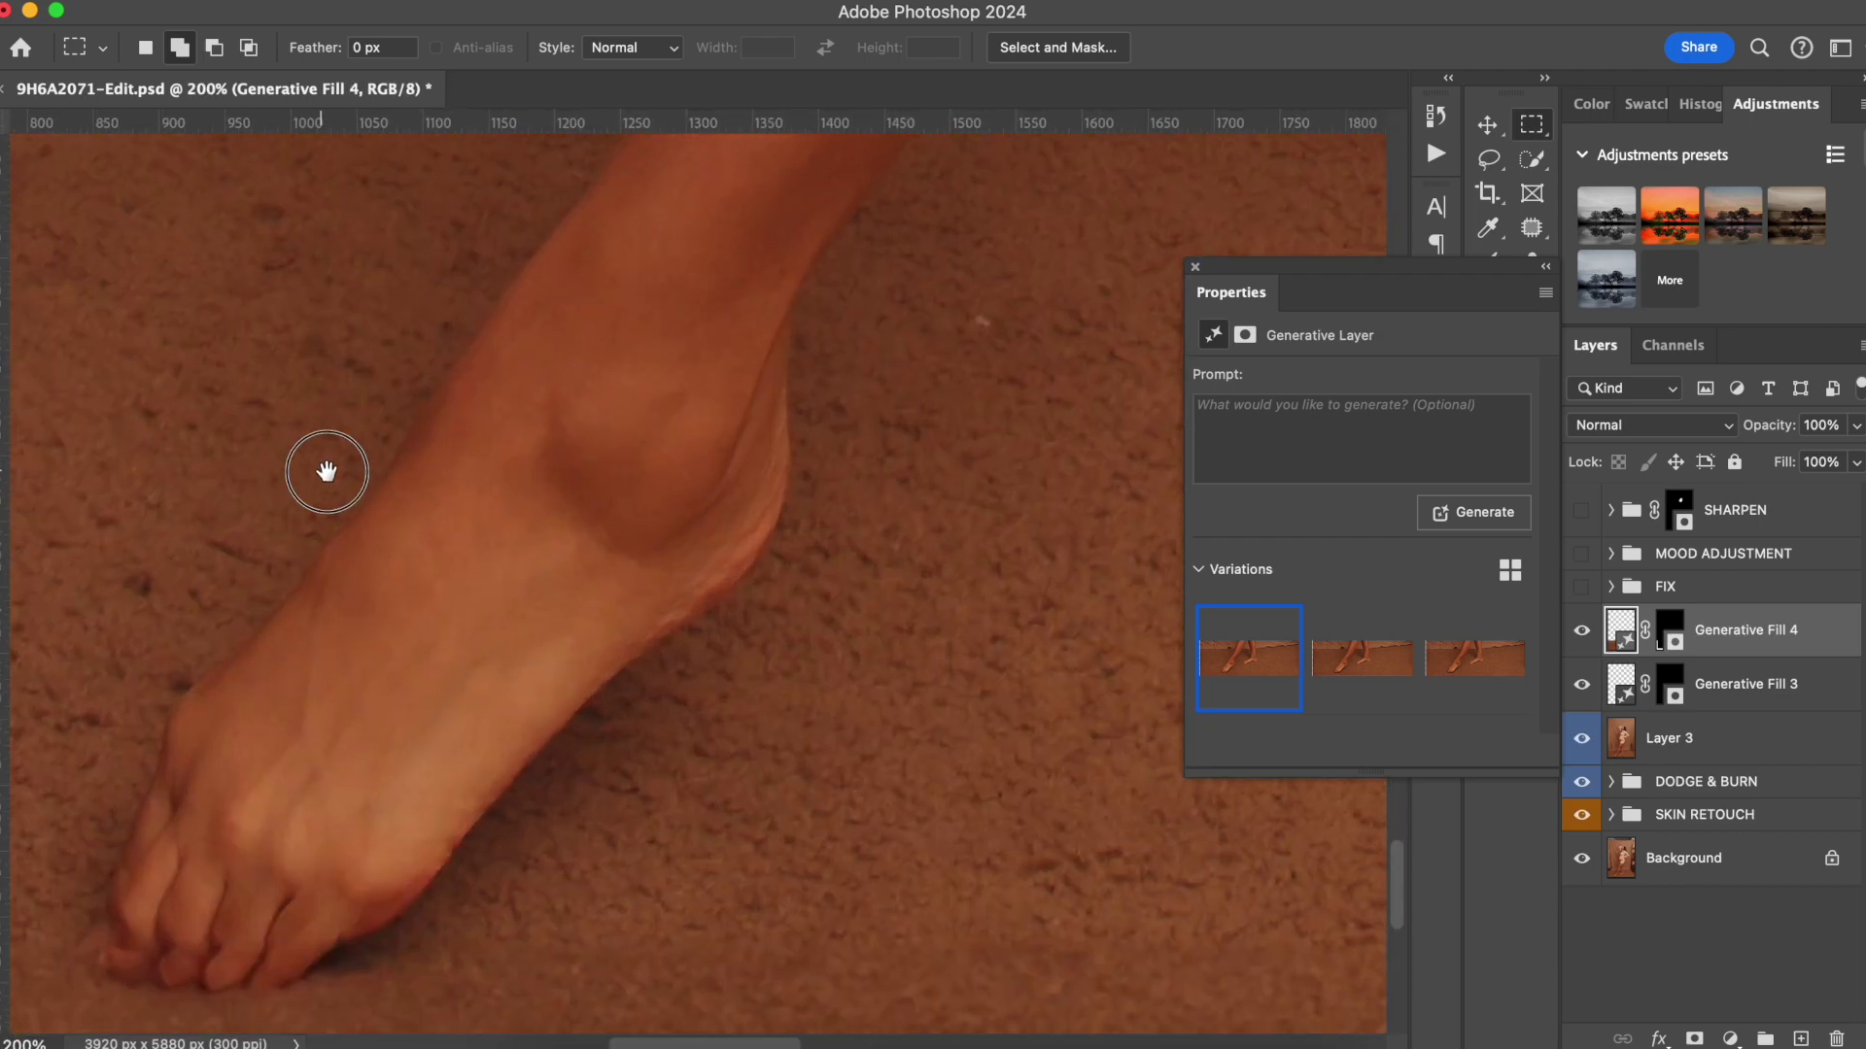
drag(334, 467, 541, 188)
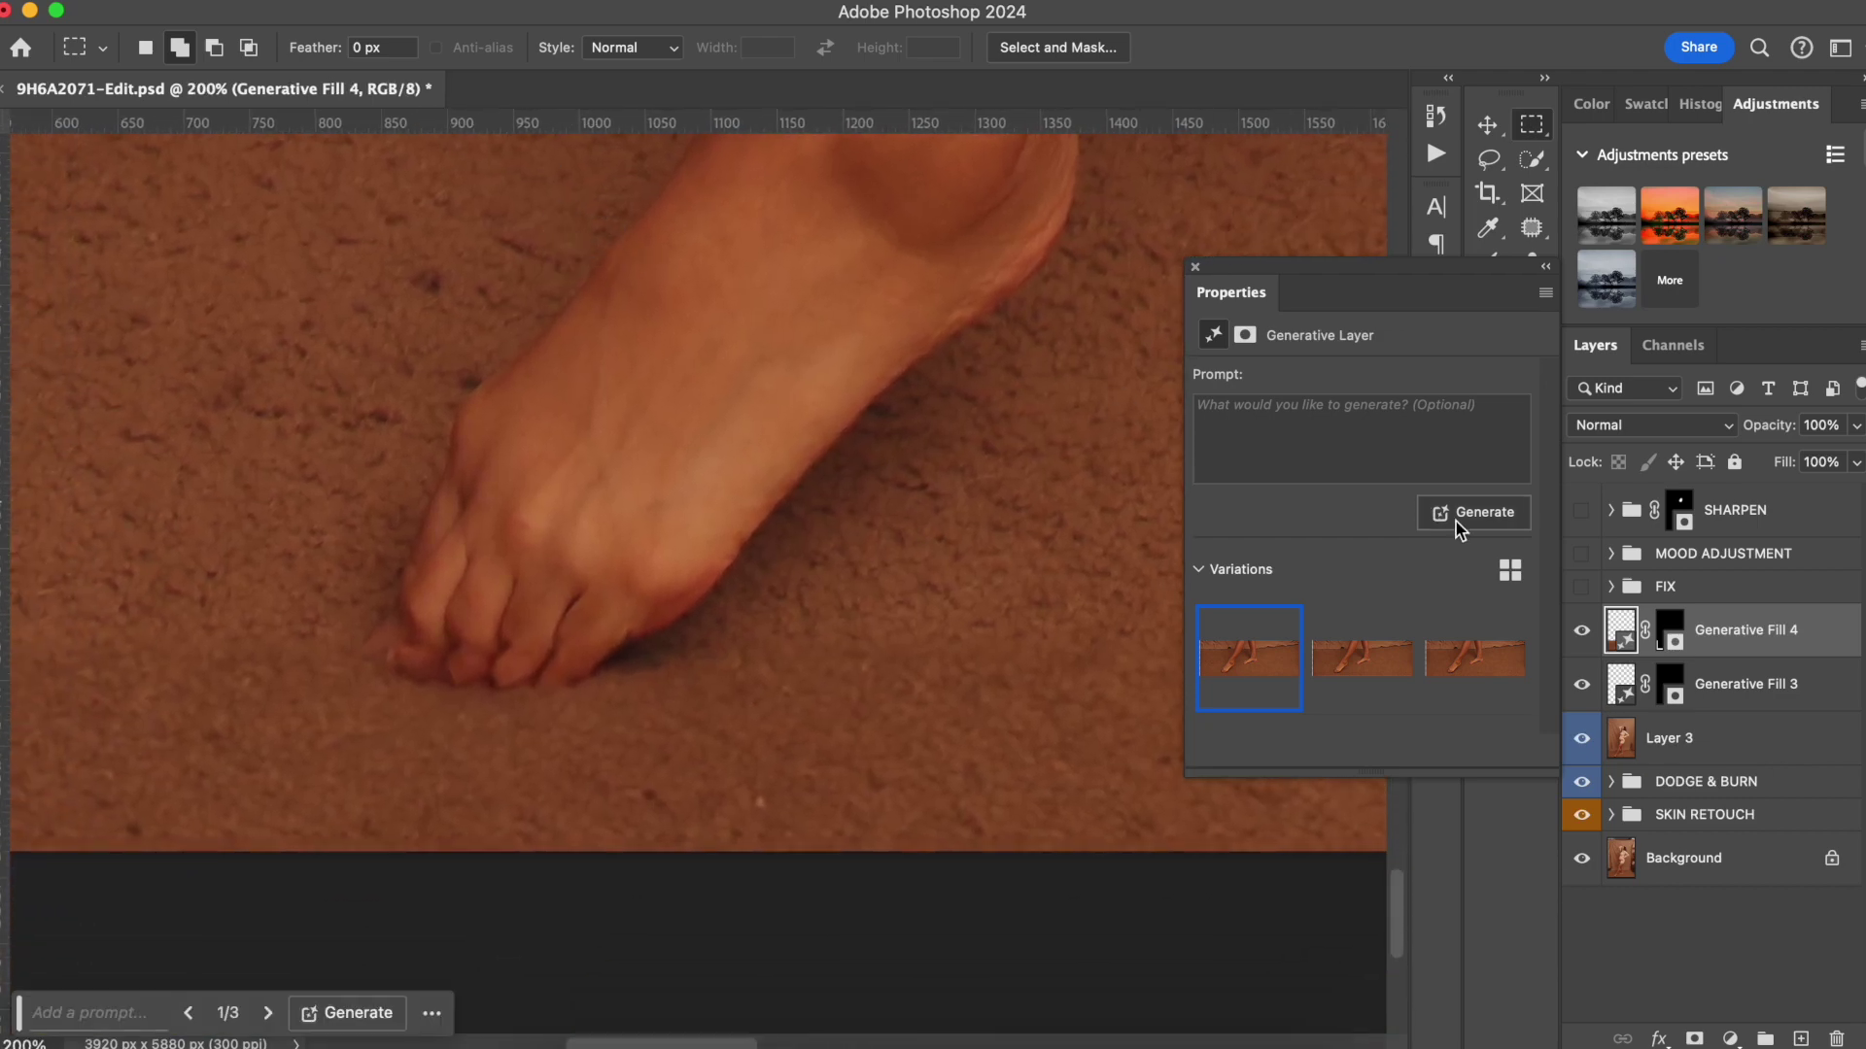
click(1582, 630)
click(1581, 633)
click(1581, 634)
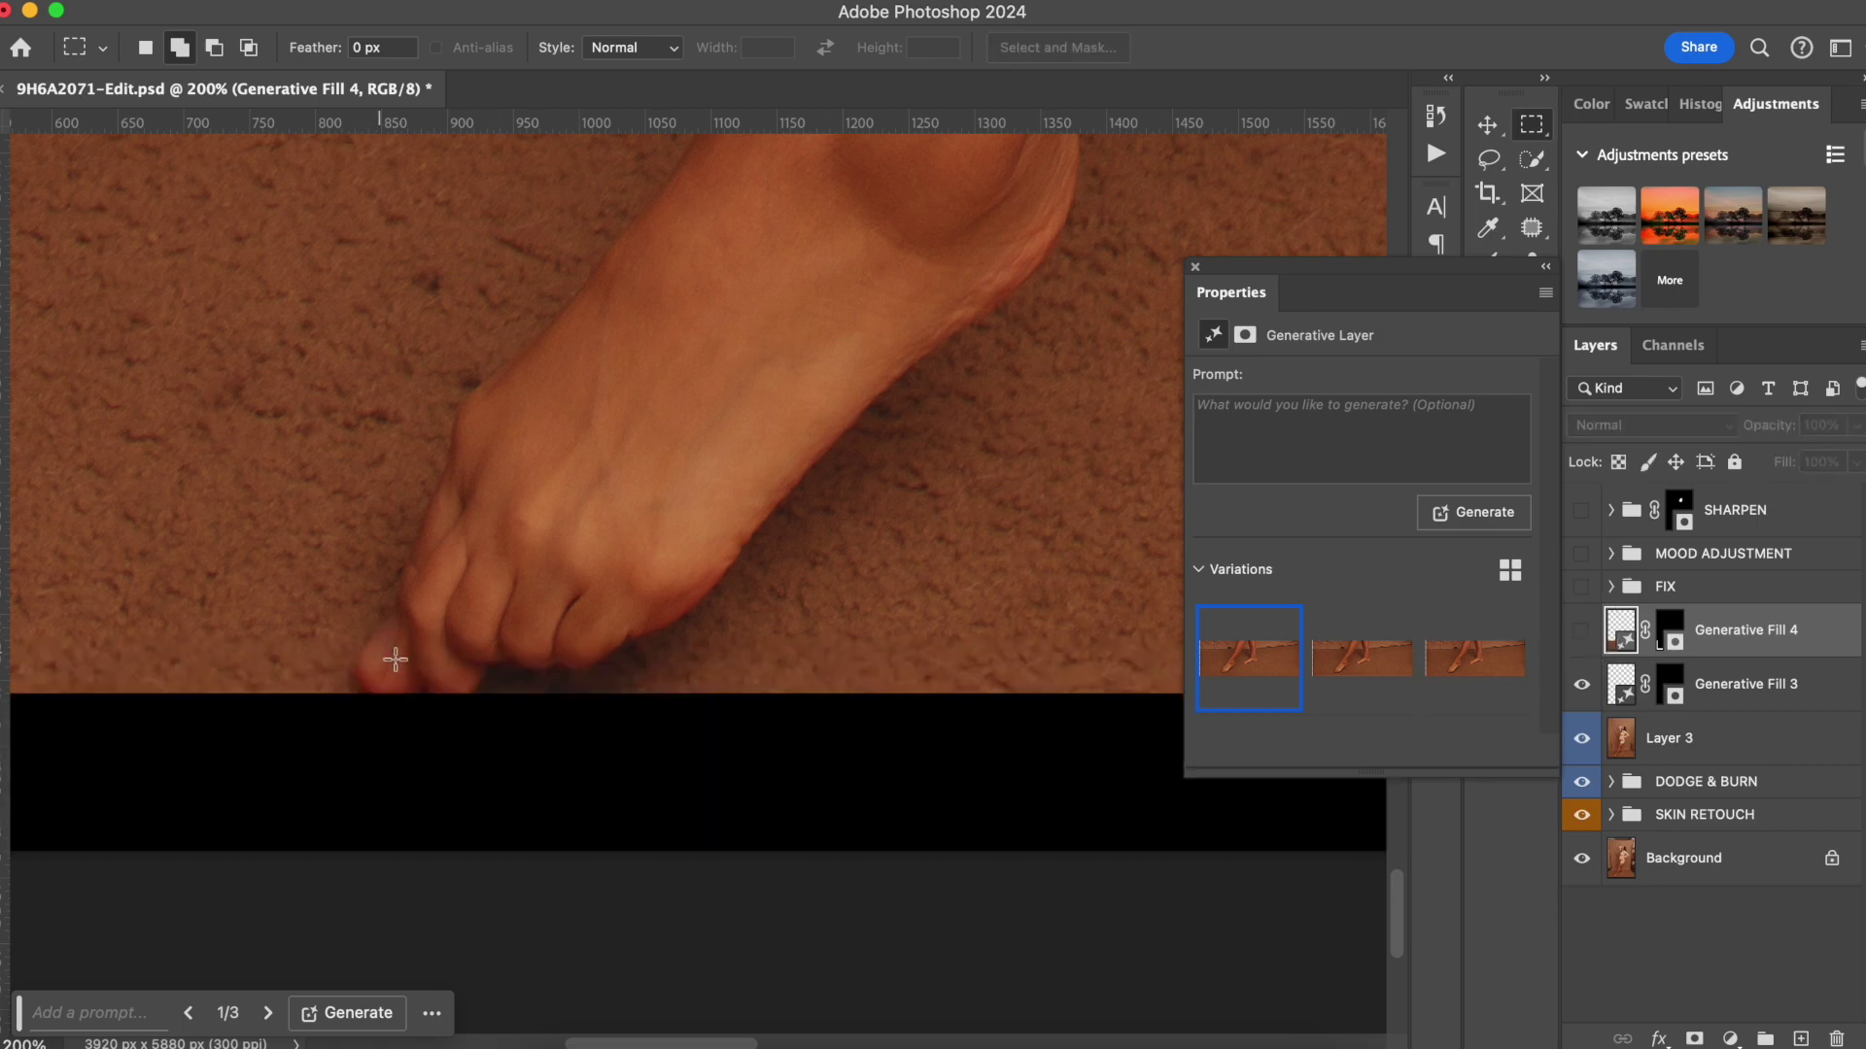
click(1581, 631)
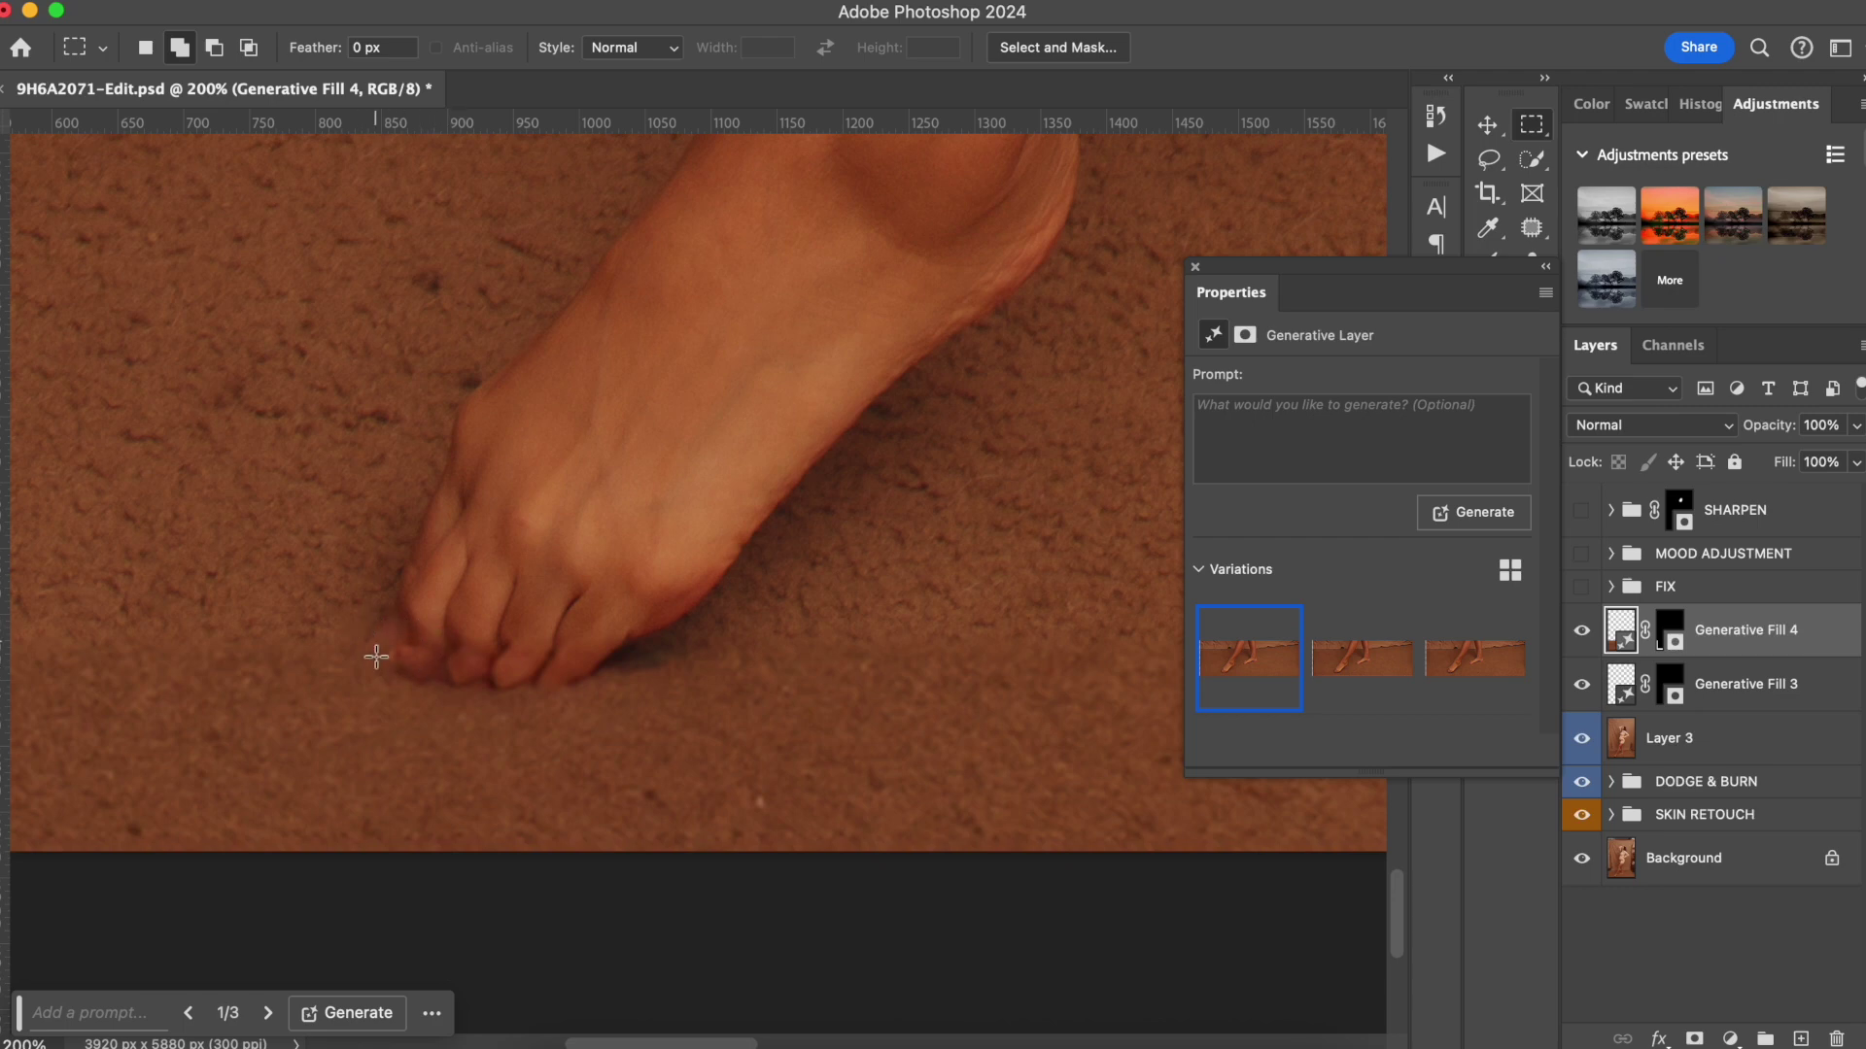
Try variations 2 and 3, settle on variation 1, and close the Properties panel.
click(1349, 661)
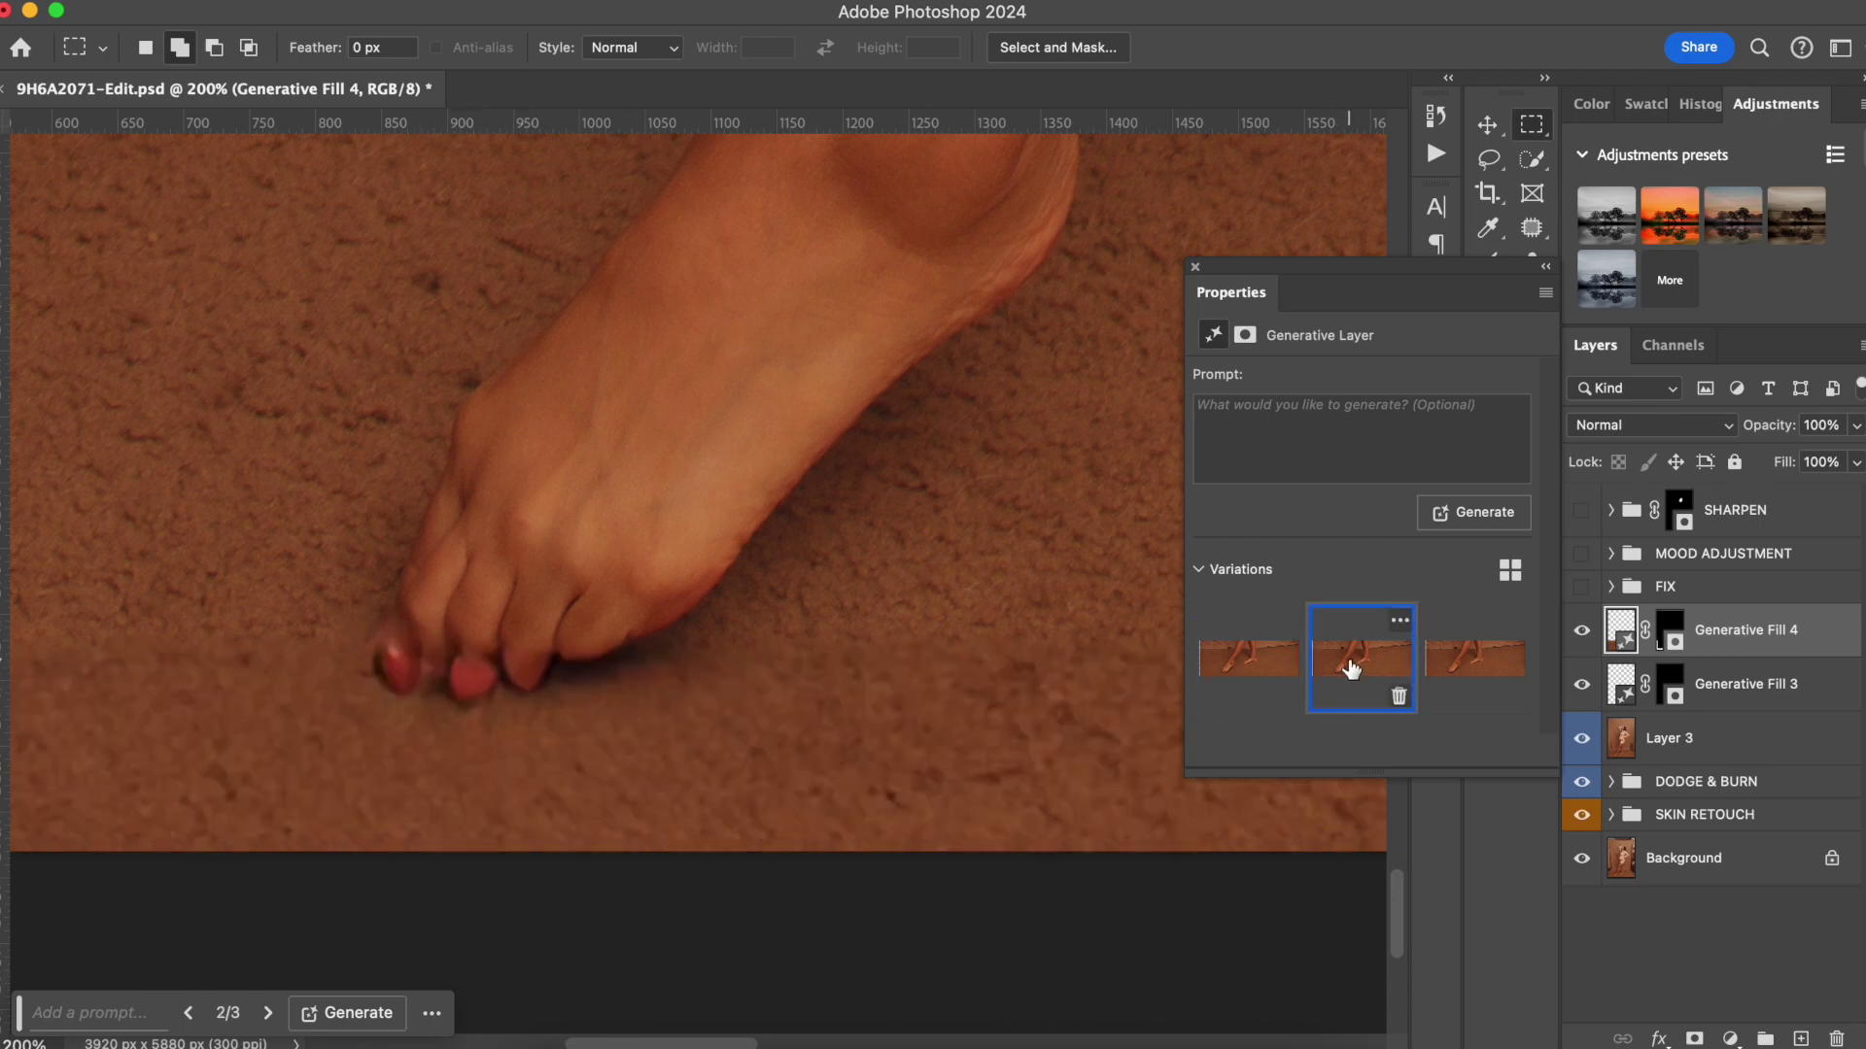
click(1457, 657)
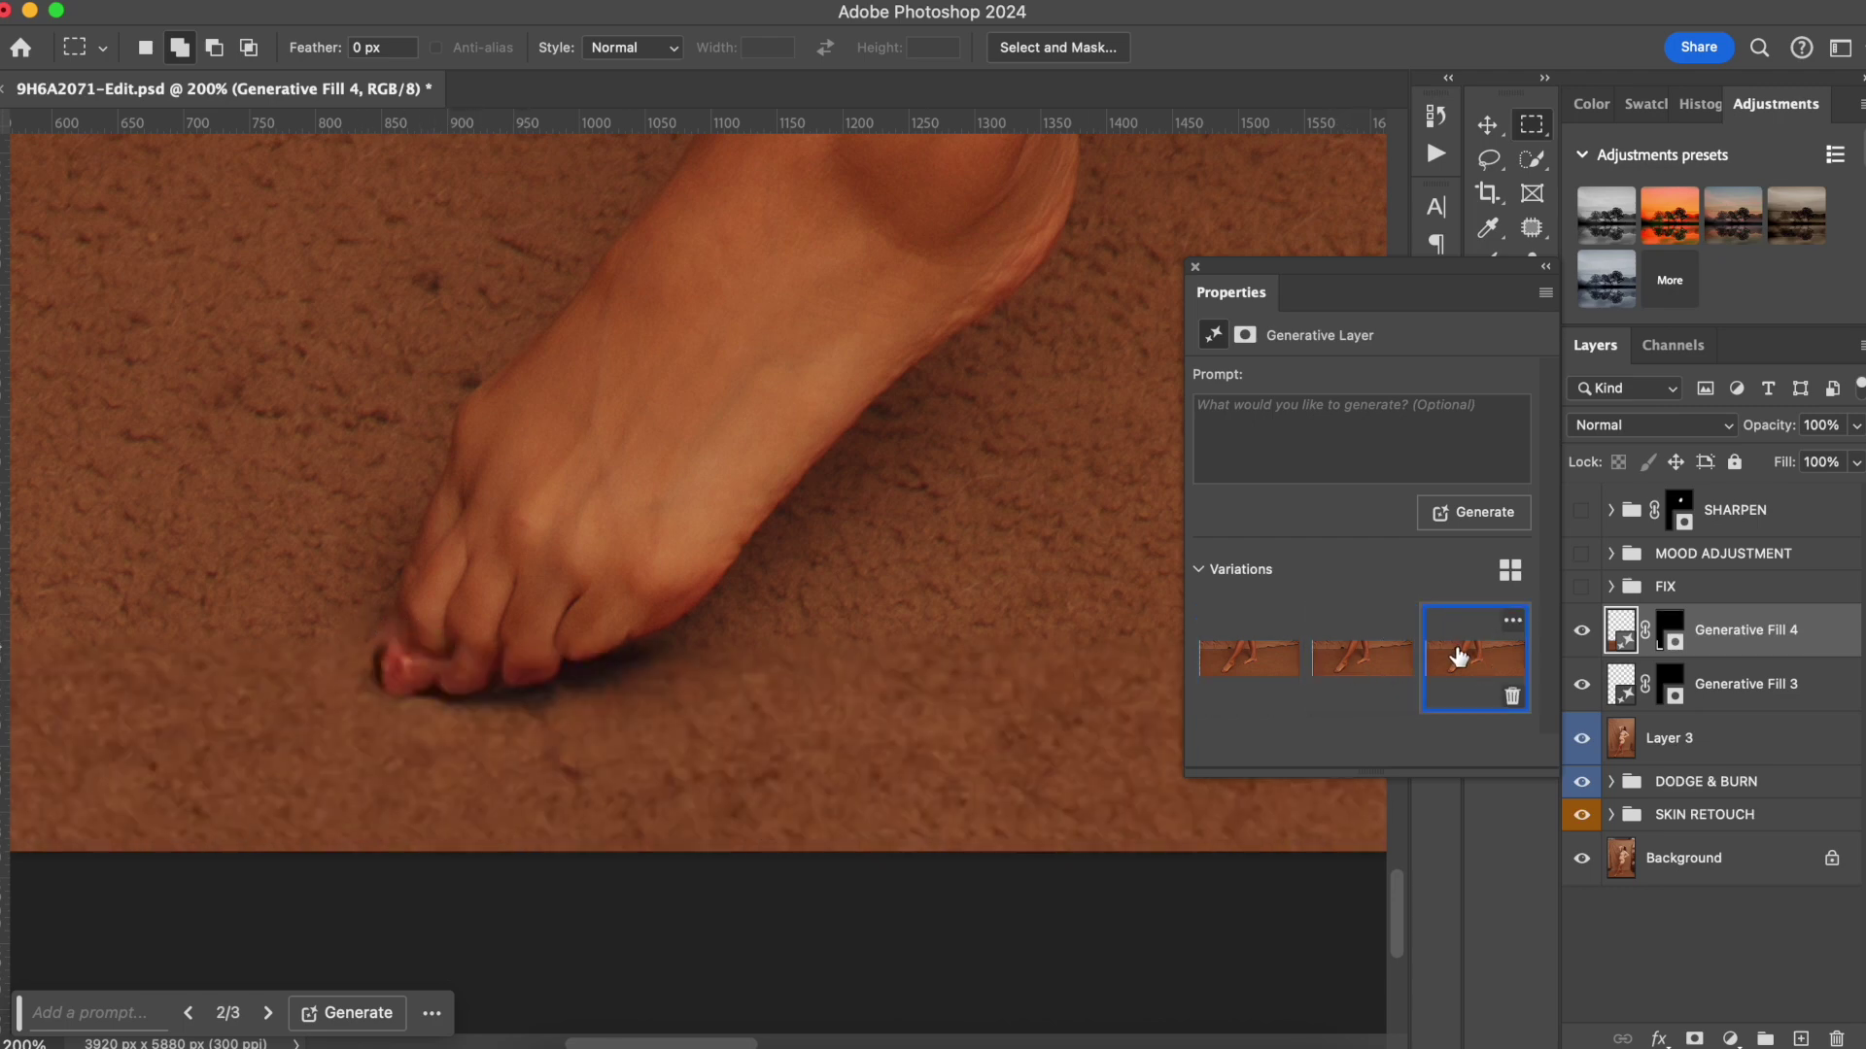
click(1250, 655)
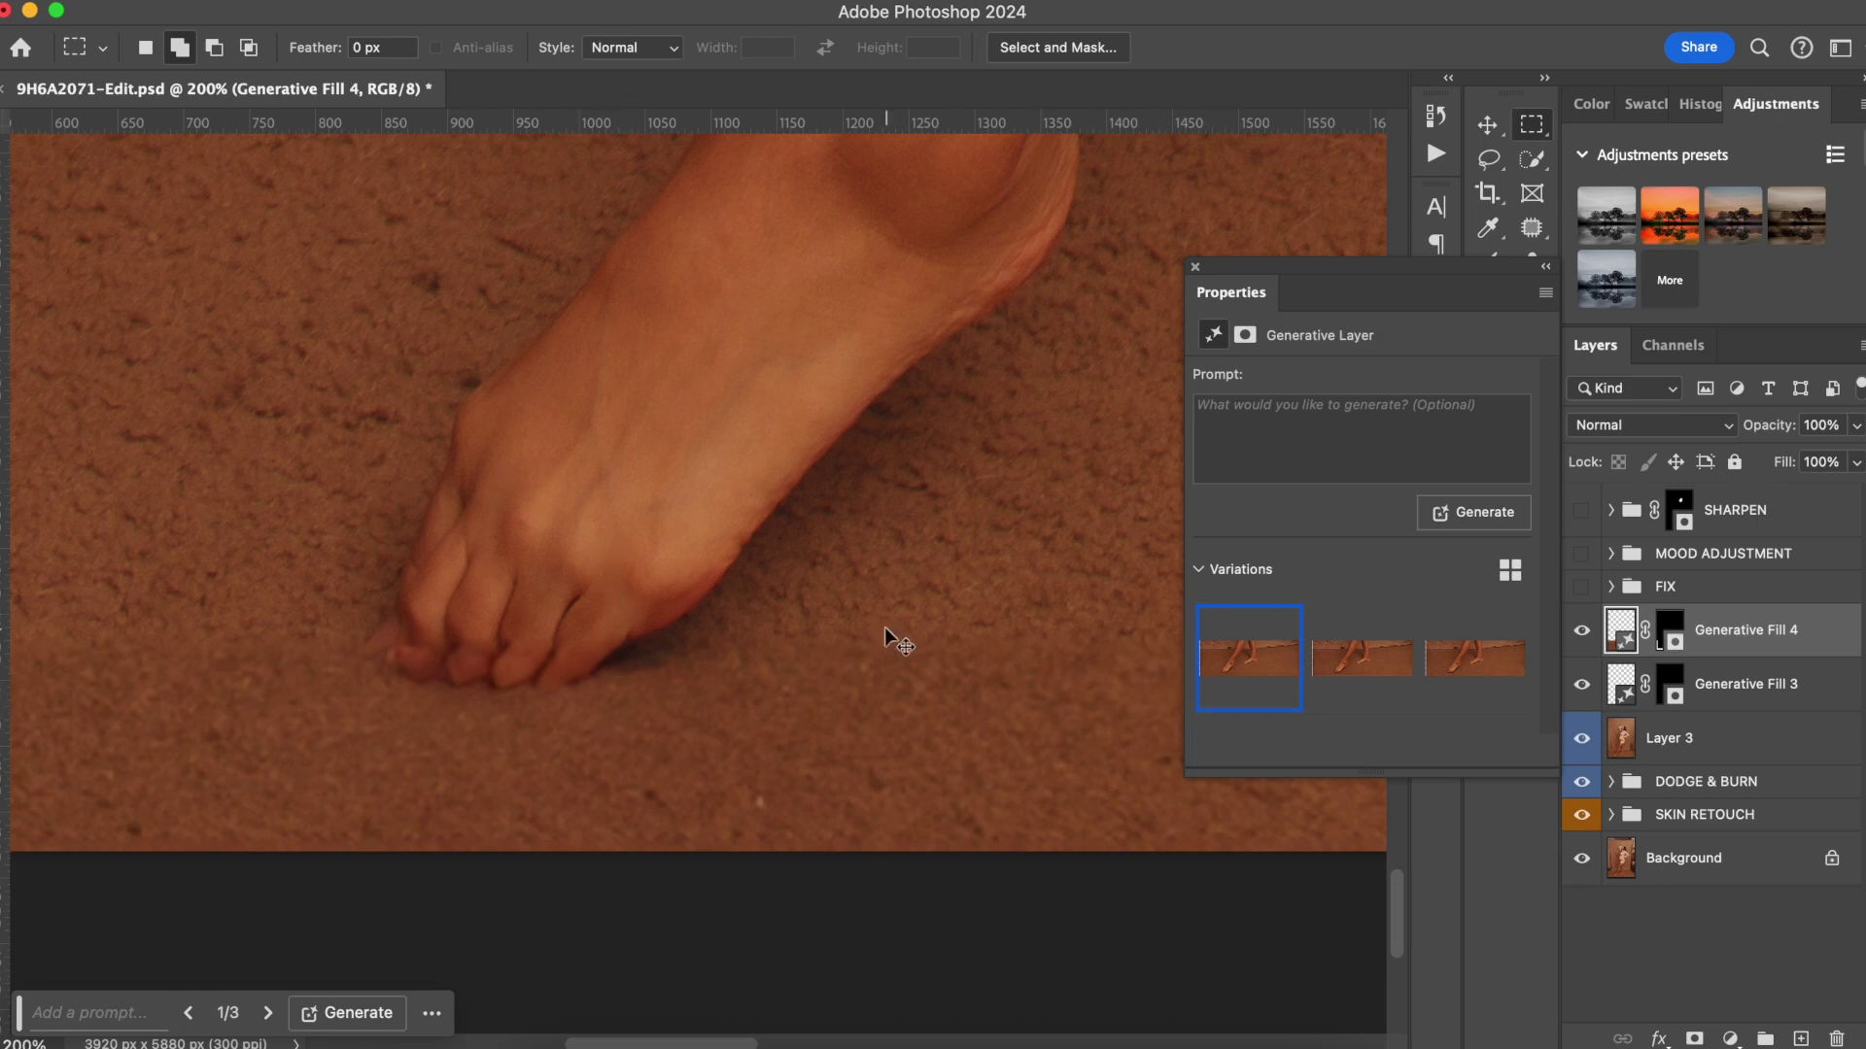
key(super+minus)
key(super+minus)
drag(625, 424, 741, 354)
click(692, 504)
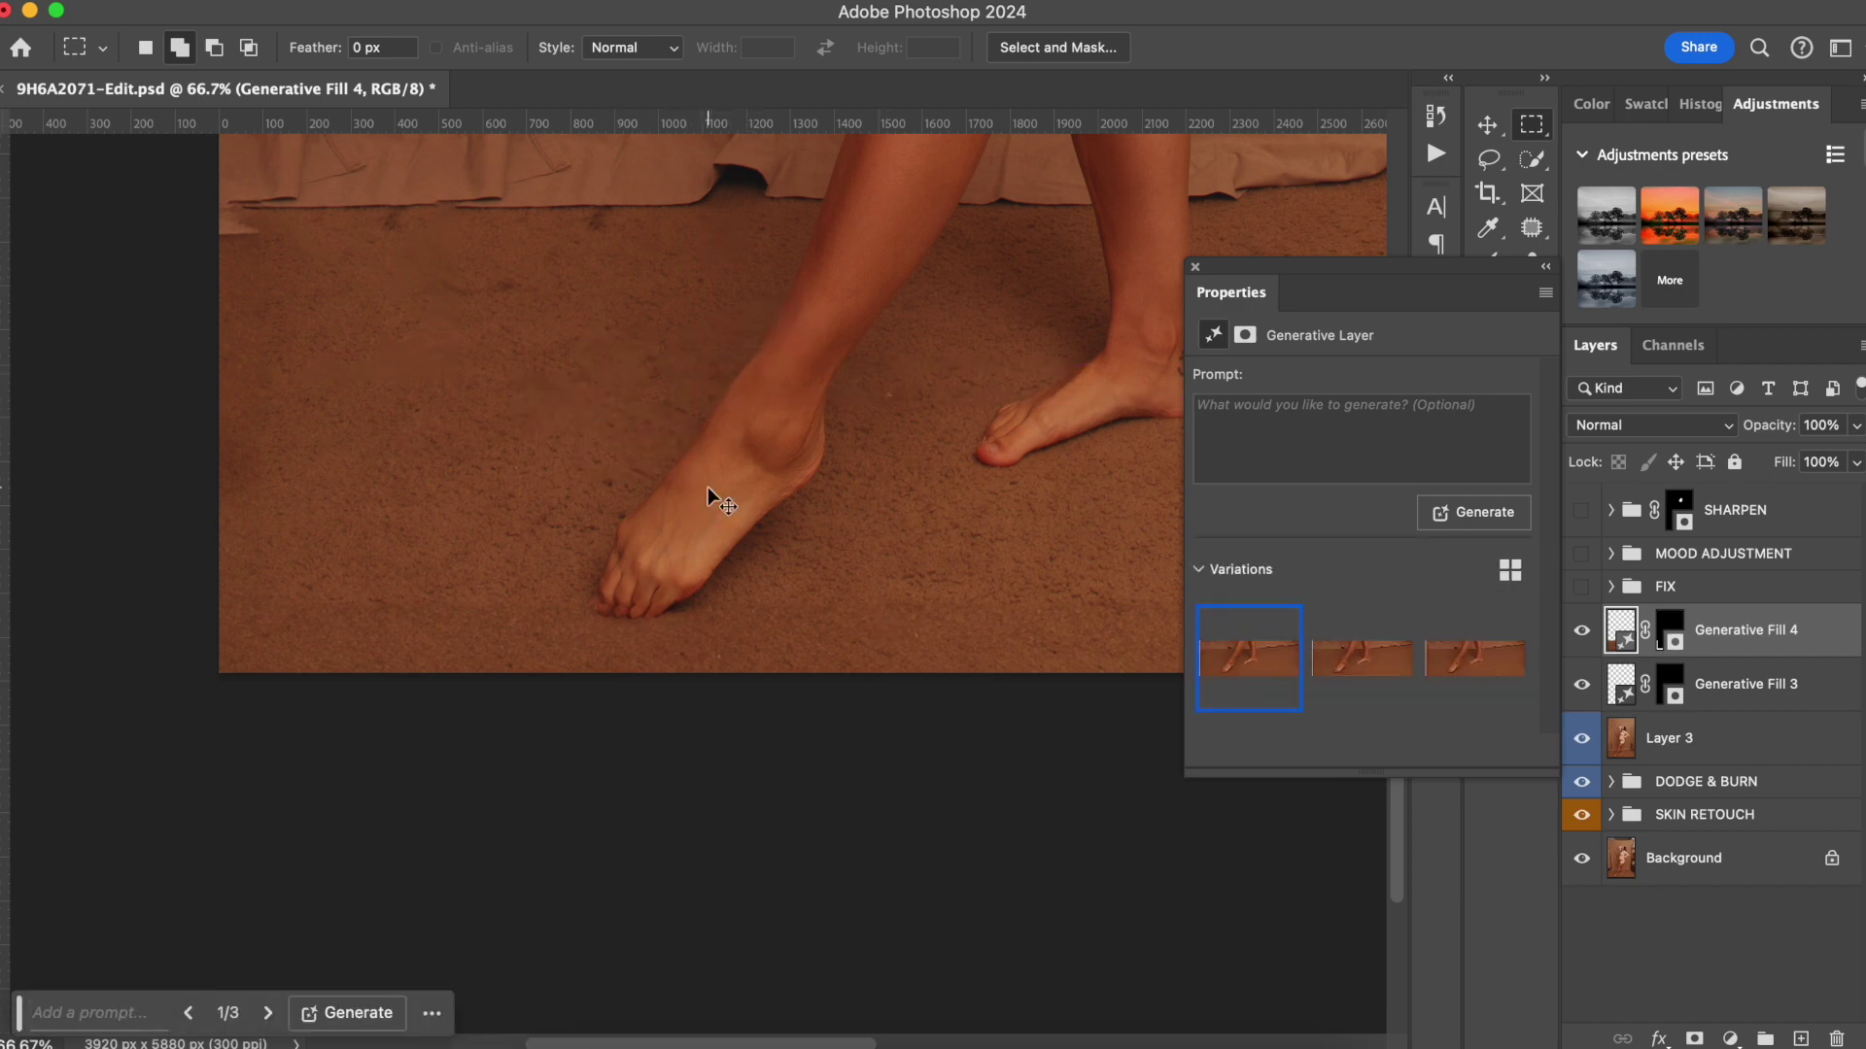
key(super+plus)
key(super+plus)
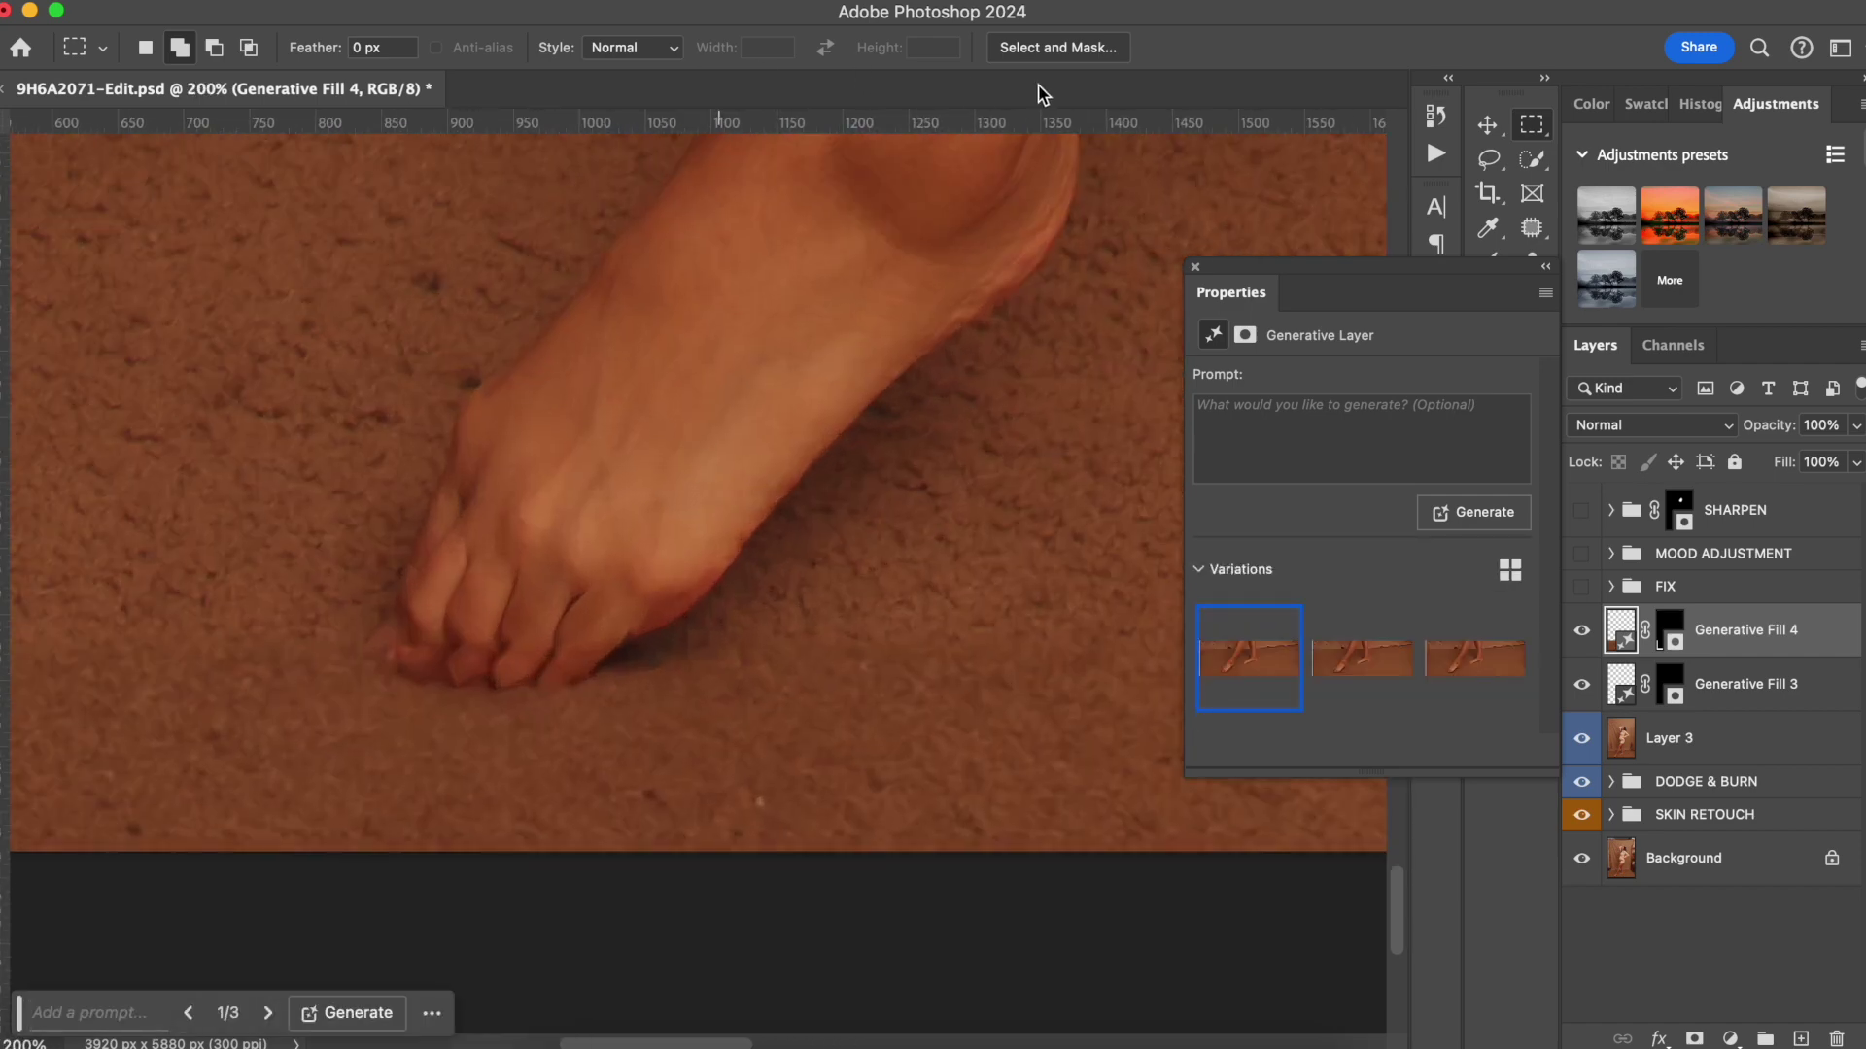
click(1195, 267)
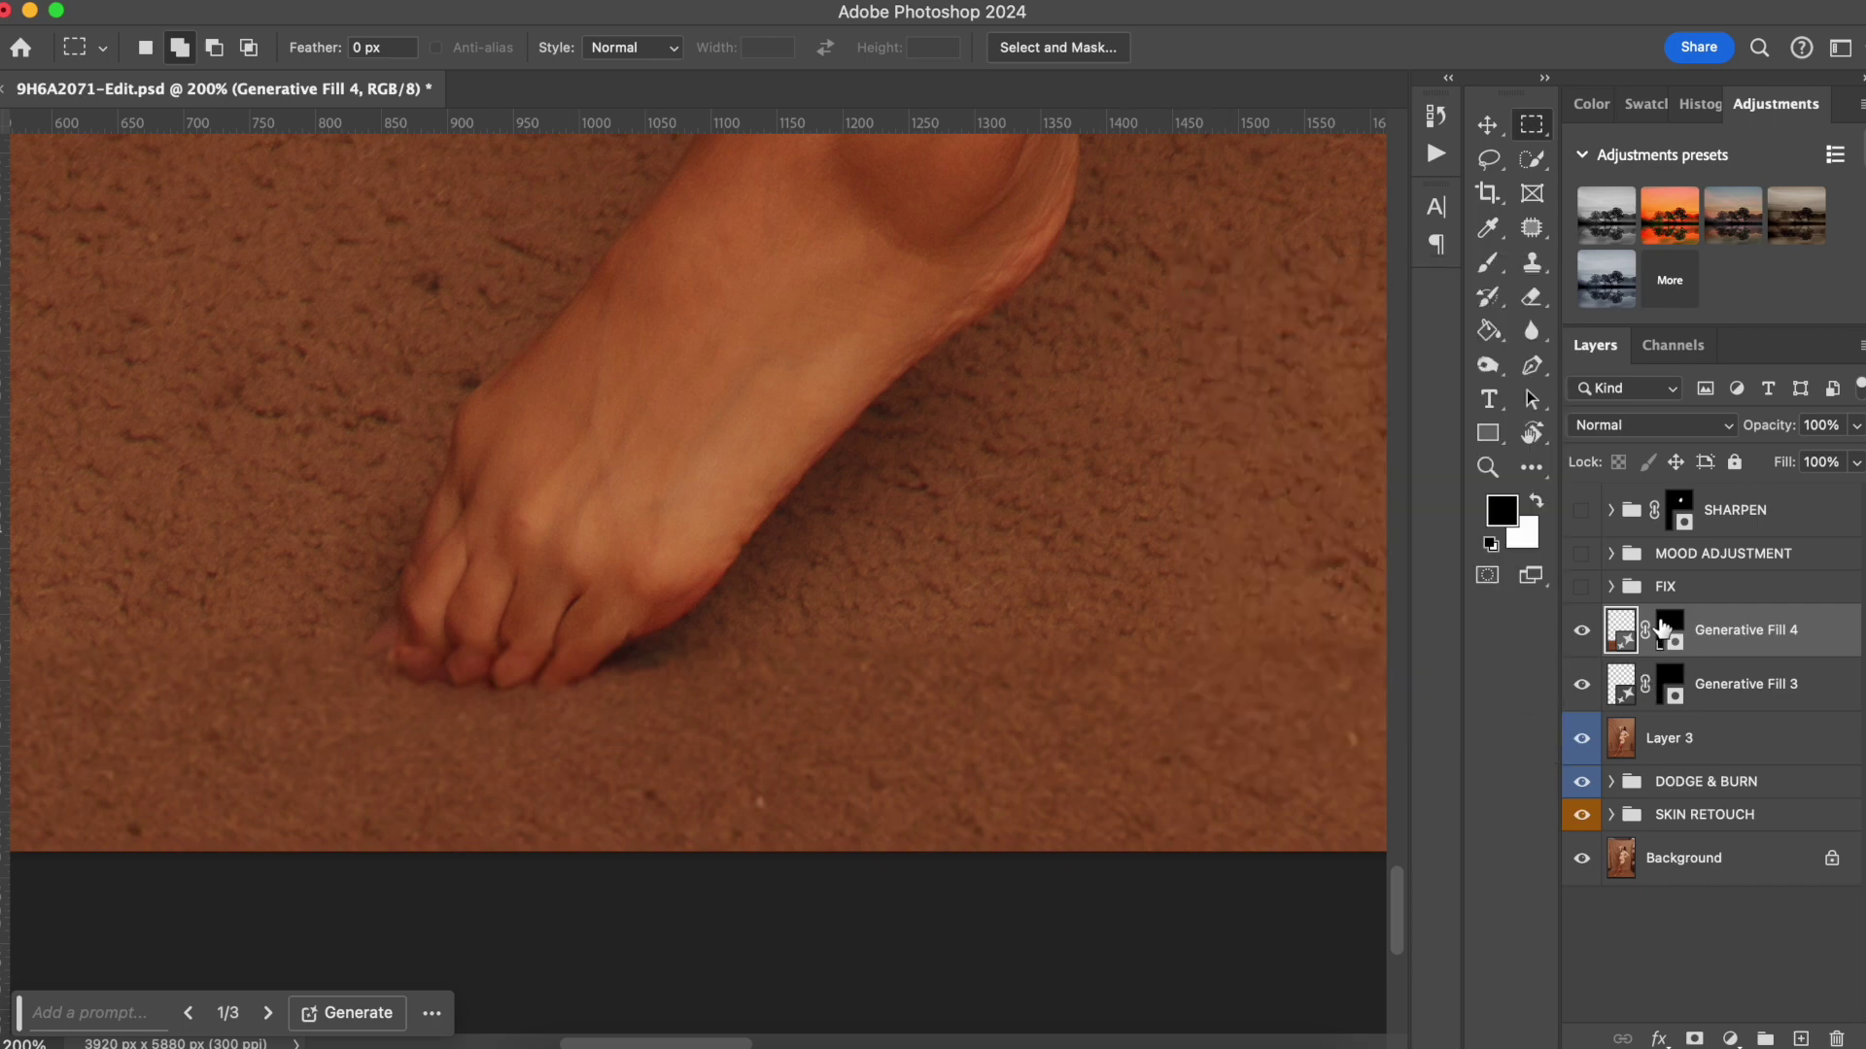
Paint black on Generative Fill 4's mask below the toe, then stamp visible layers into Layer 4.
click(1663, 629)
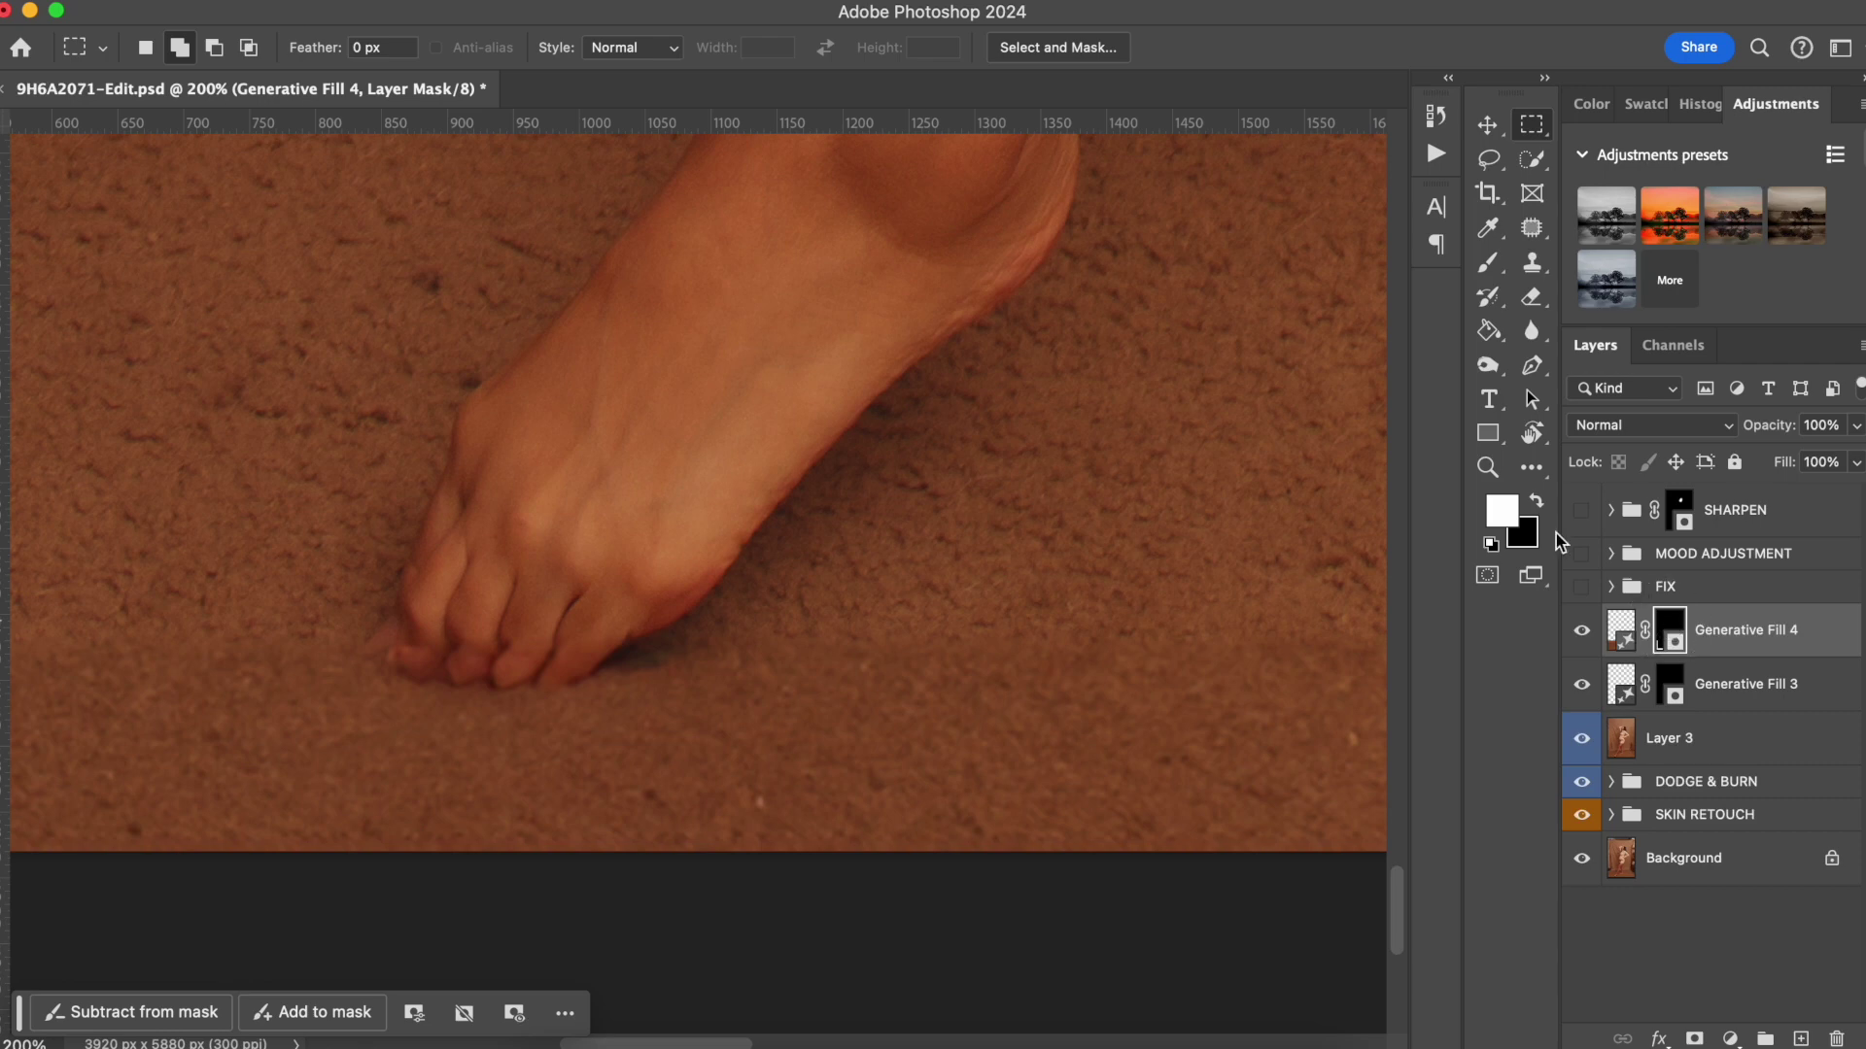
click(1493, 266)
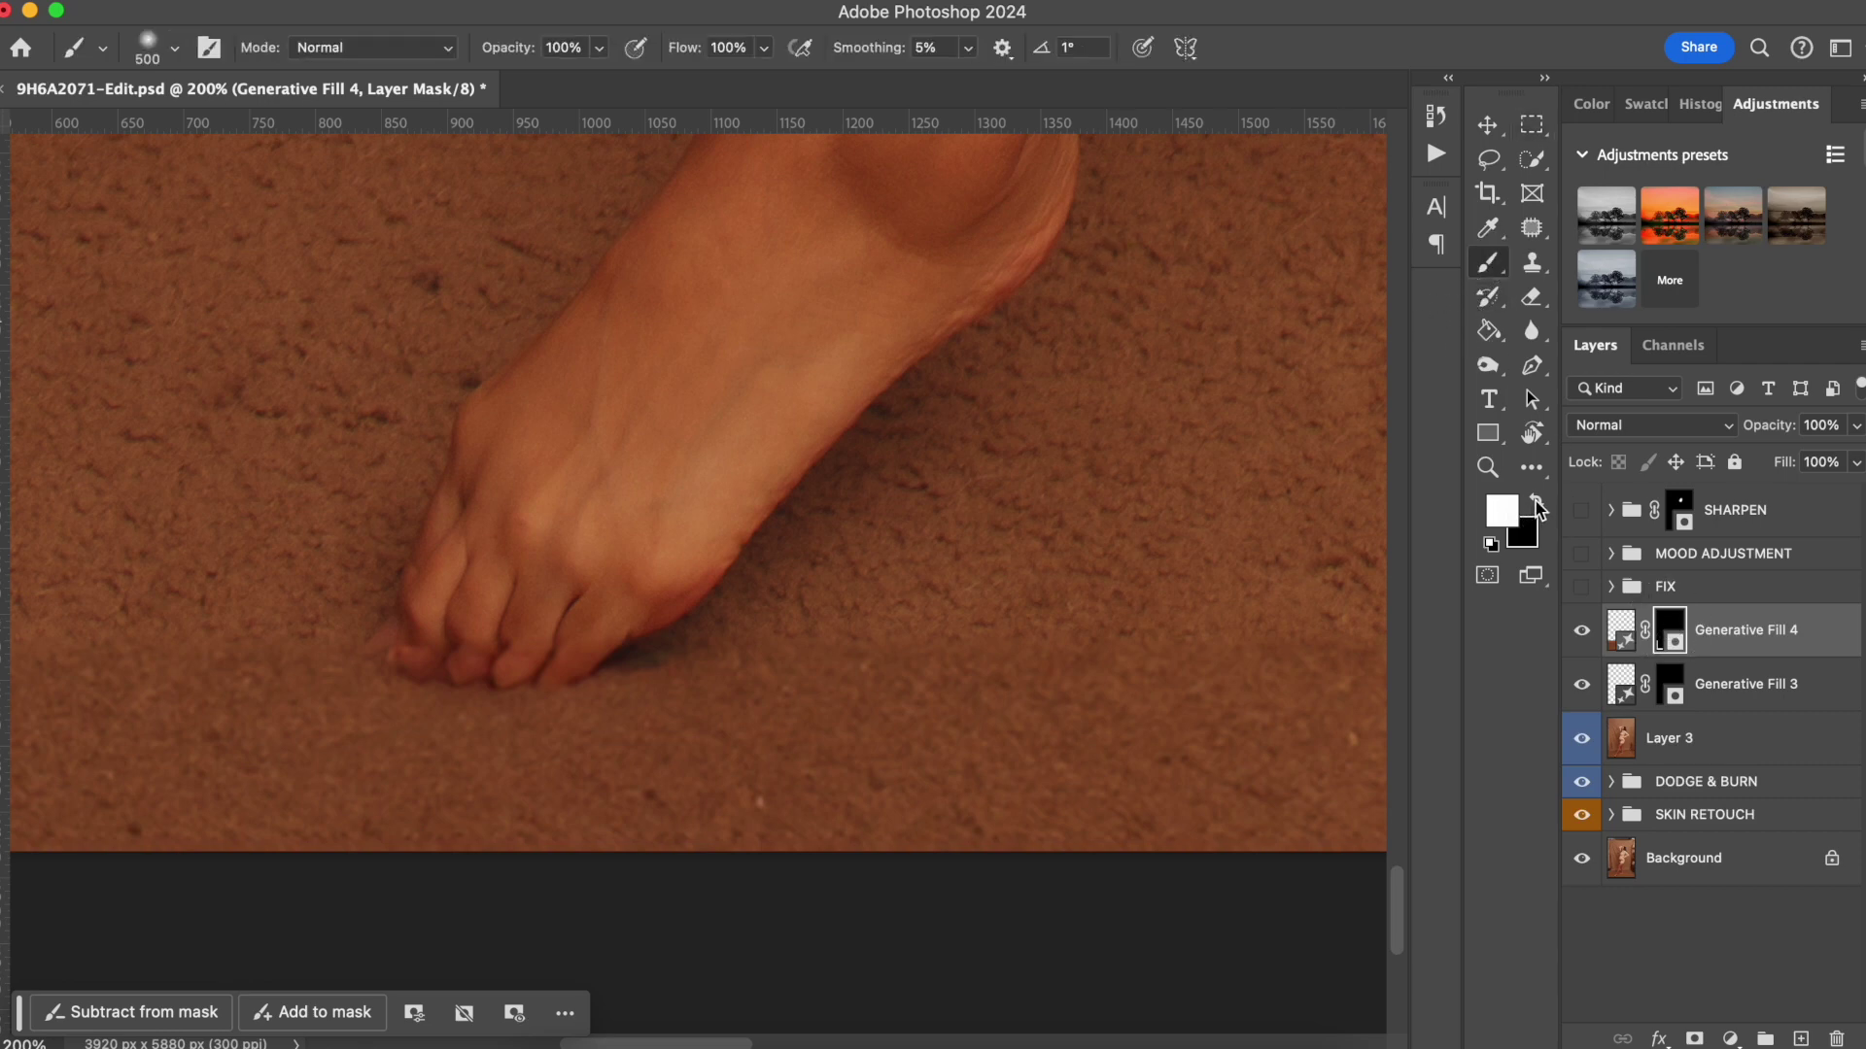
click(1536, 505)
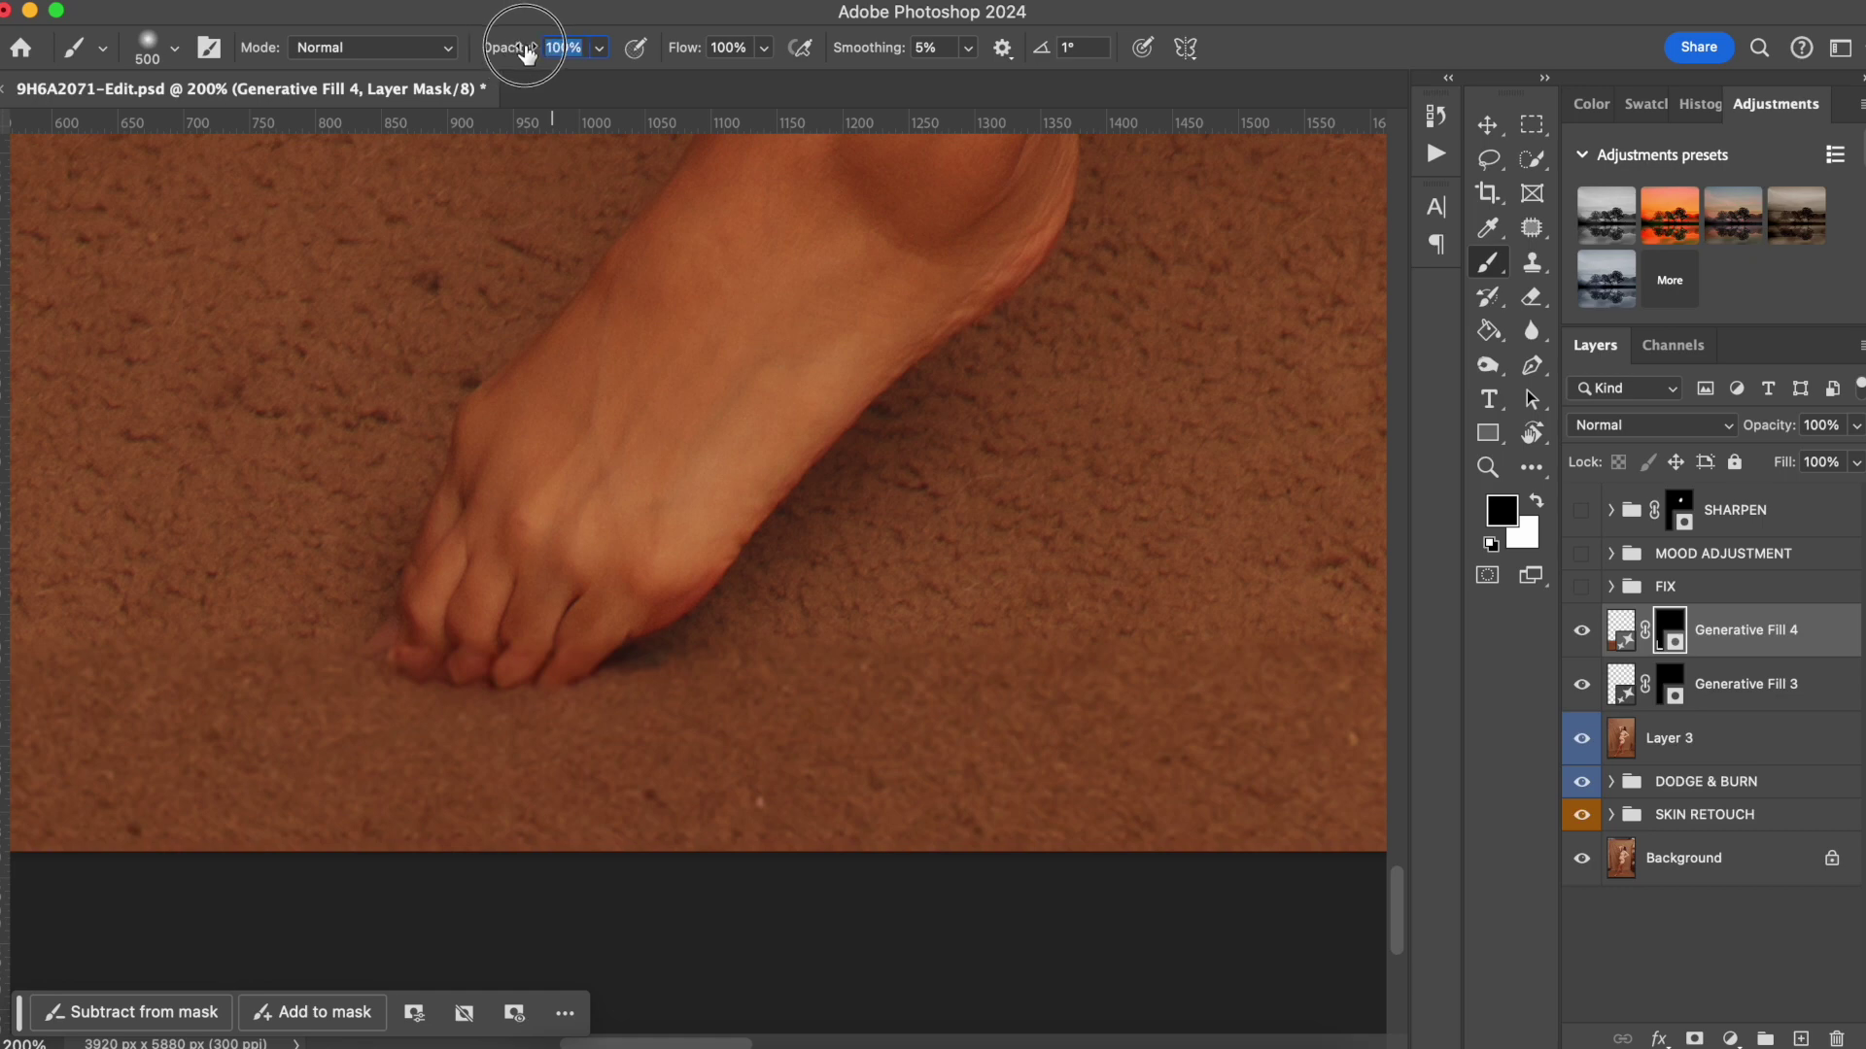
key(bracketleft)
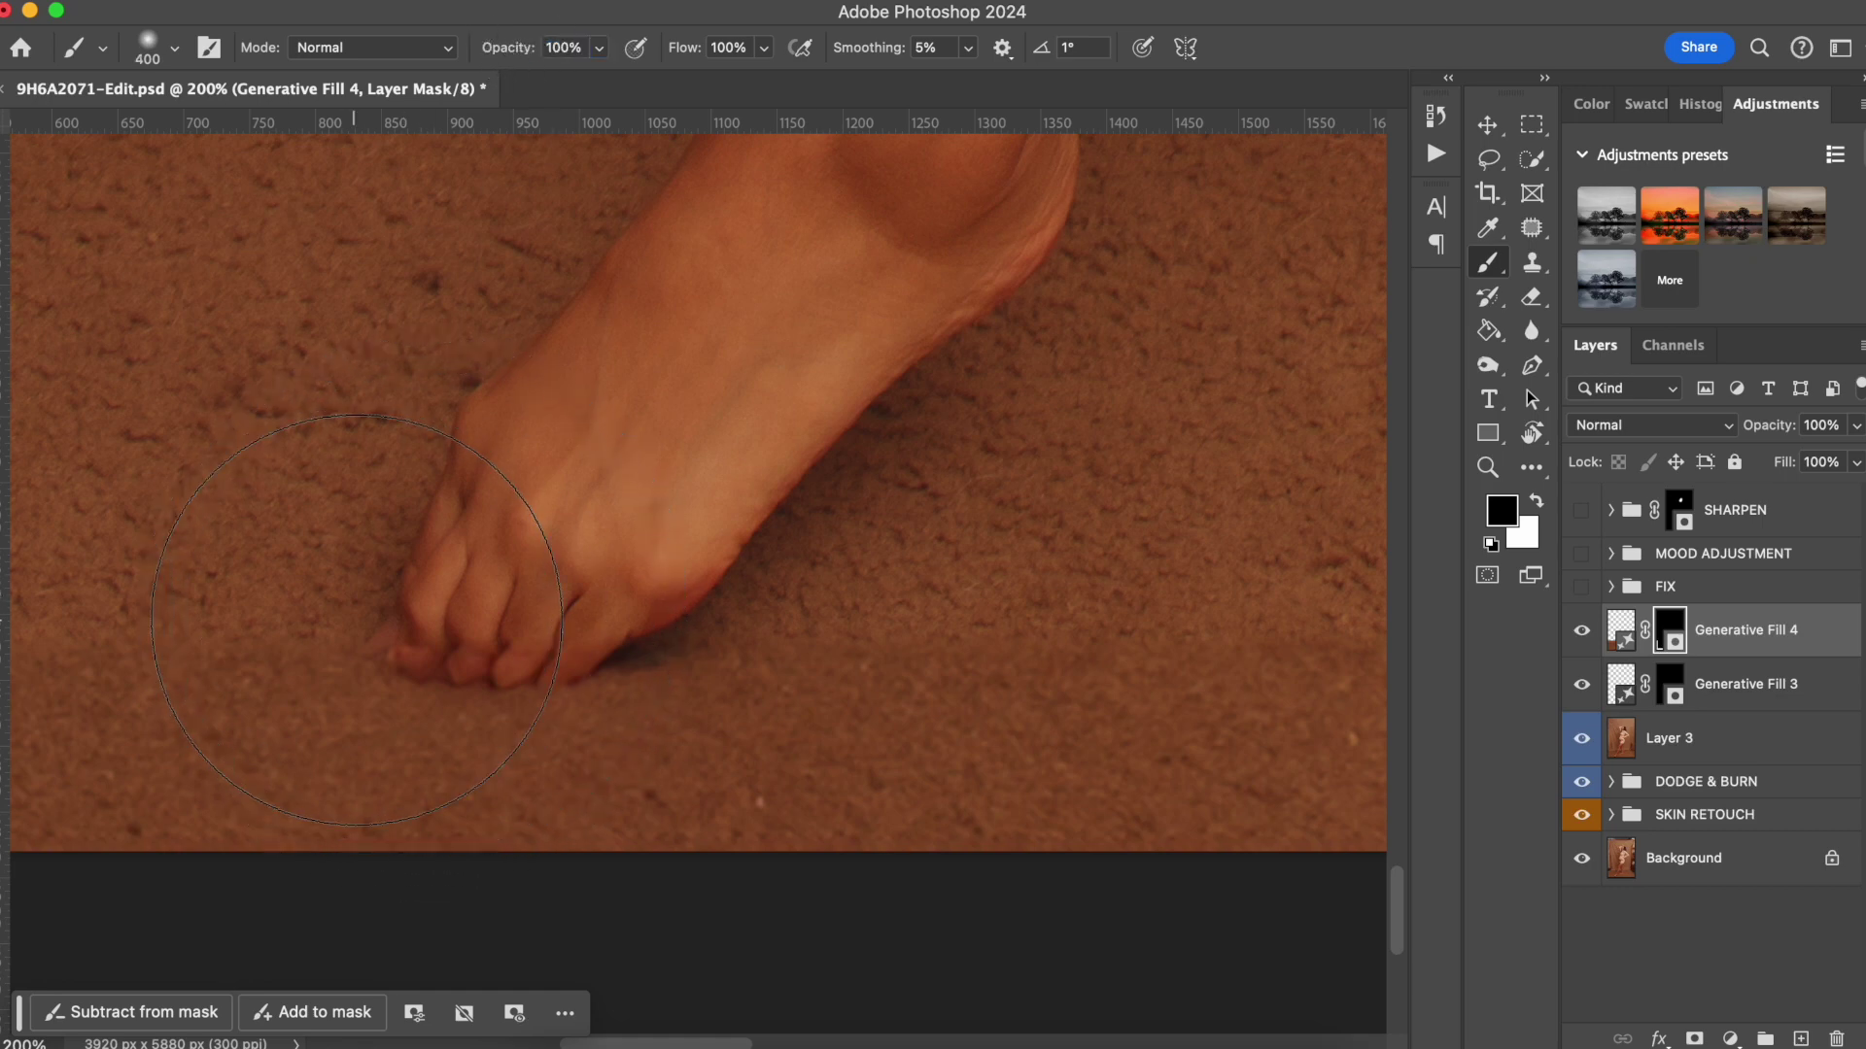
key(bracketleft)
key(bracketleft)
key(bracketleft)
key(bracketleft)
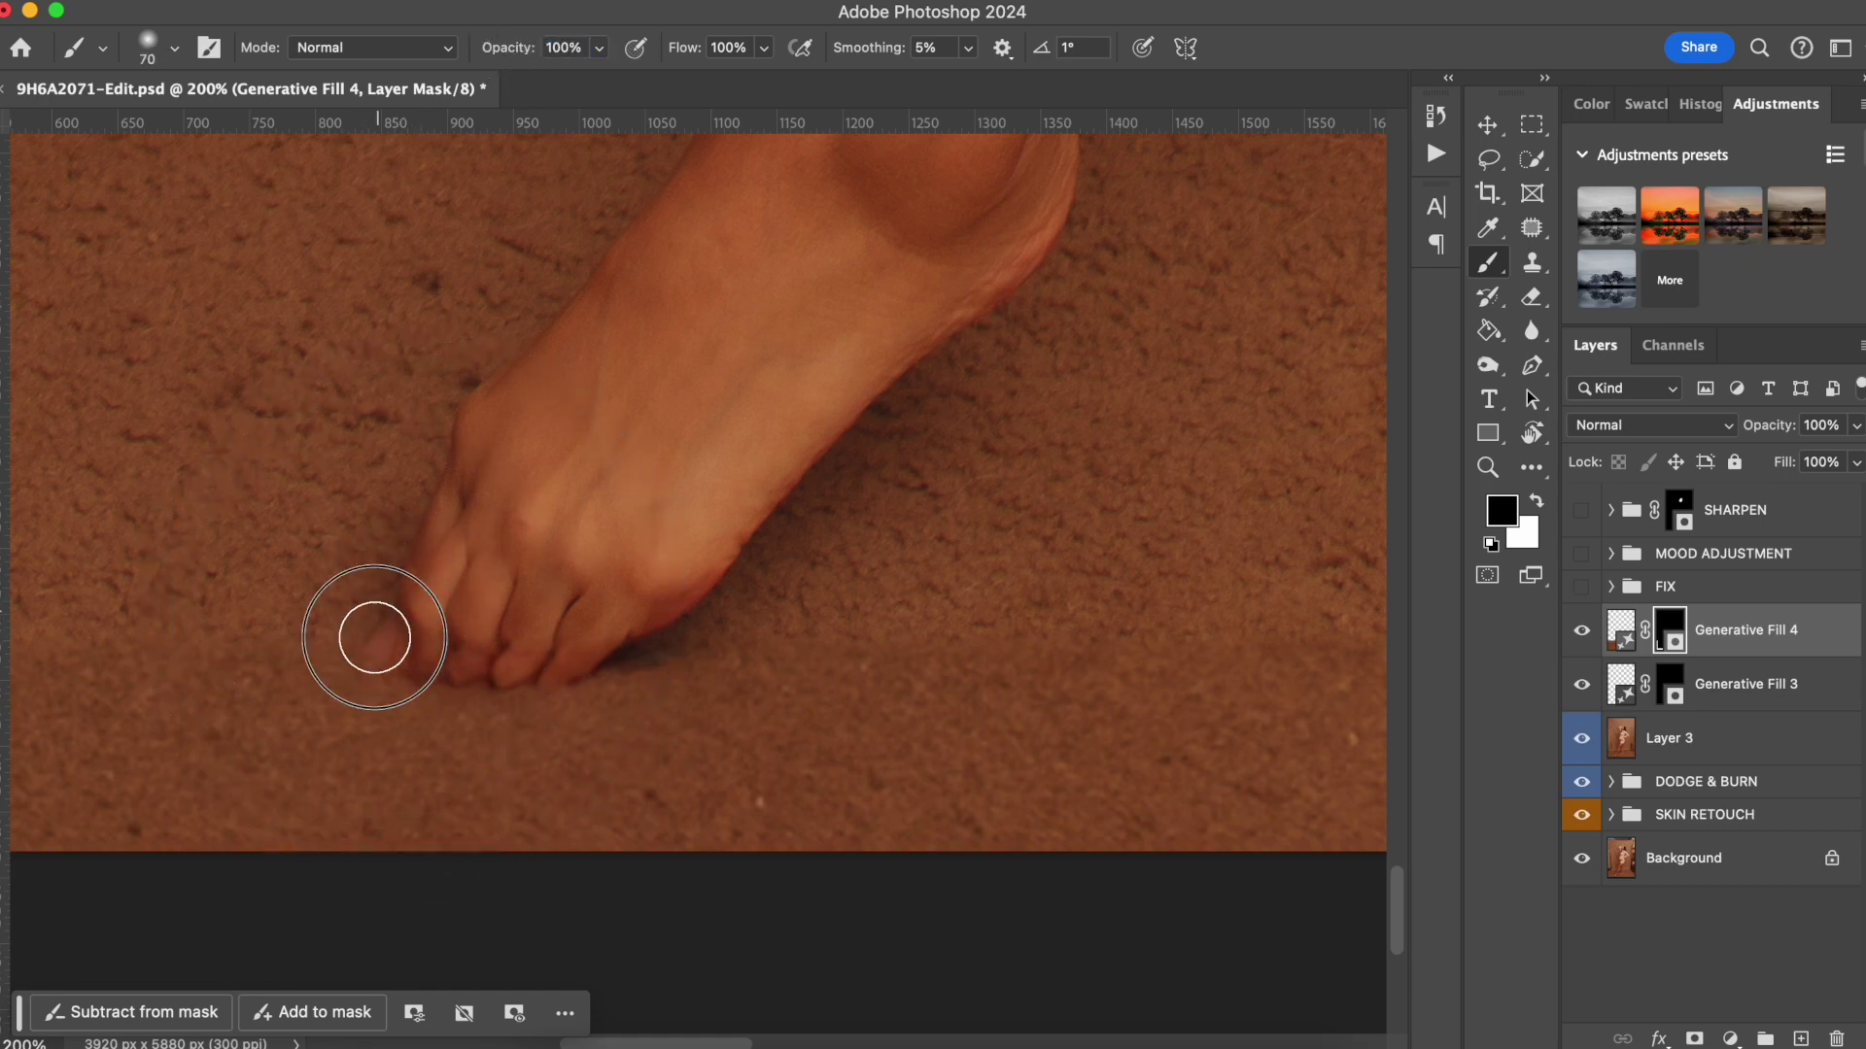
mouse_move(366, 662)
mouse_down()
mouse_move(386, 627)
mouse_move(409, 654)
mouse_move(444, 626)
mouse_move(460, 662)
mouse_move(485, 656)
mouse_move(472, 671)
mouse_move(604, 661)
mouse_move(556, 675)
mouse_up()
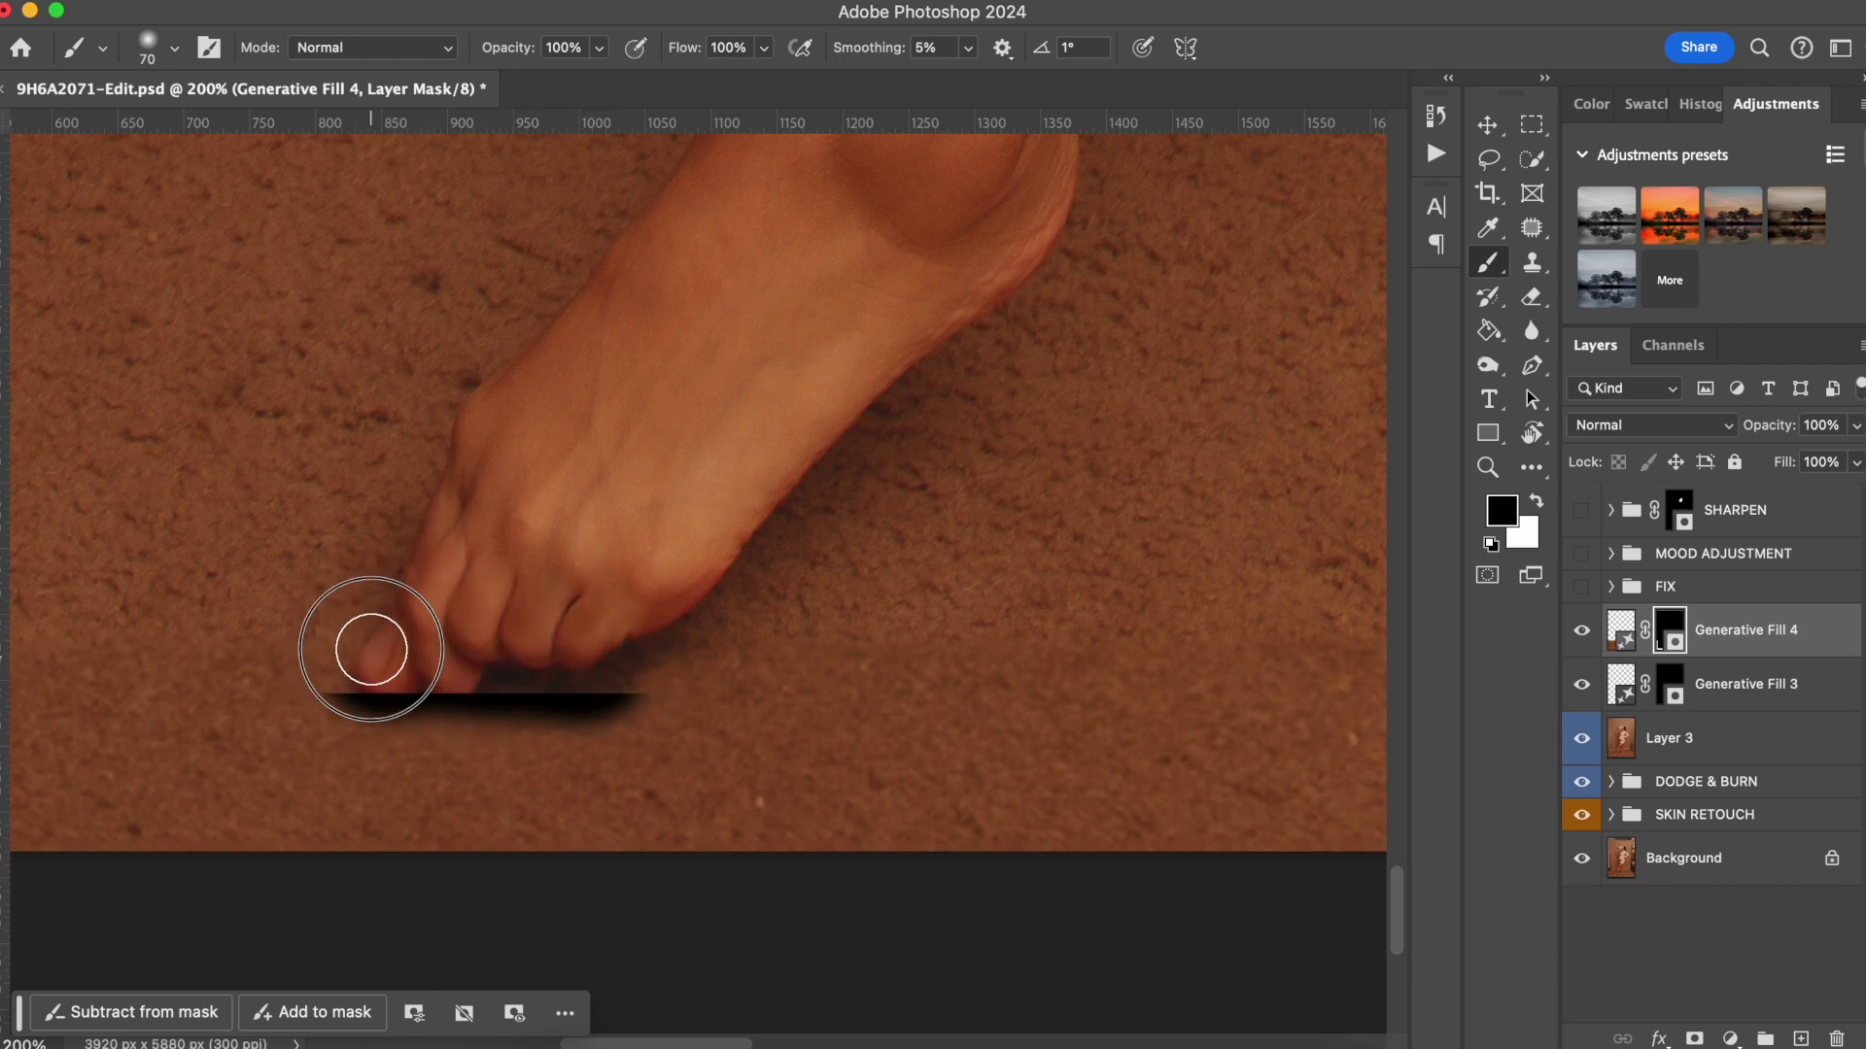
drag(370, 625, 353, 666)
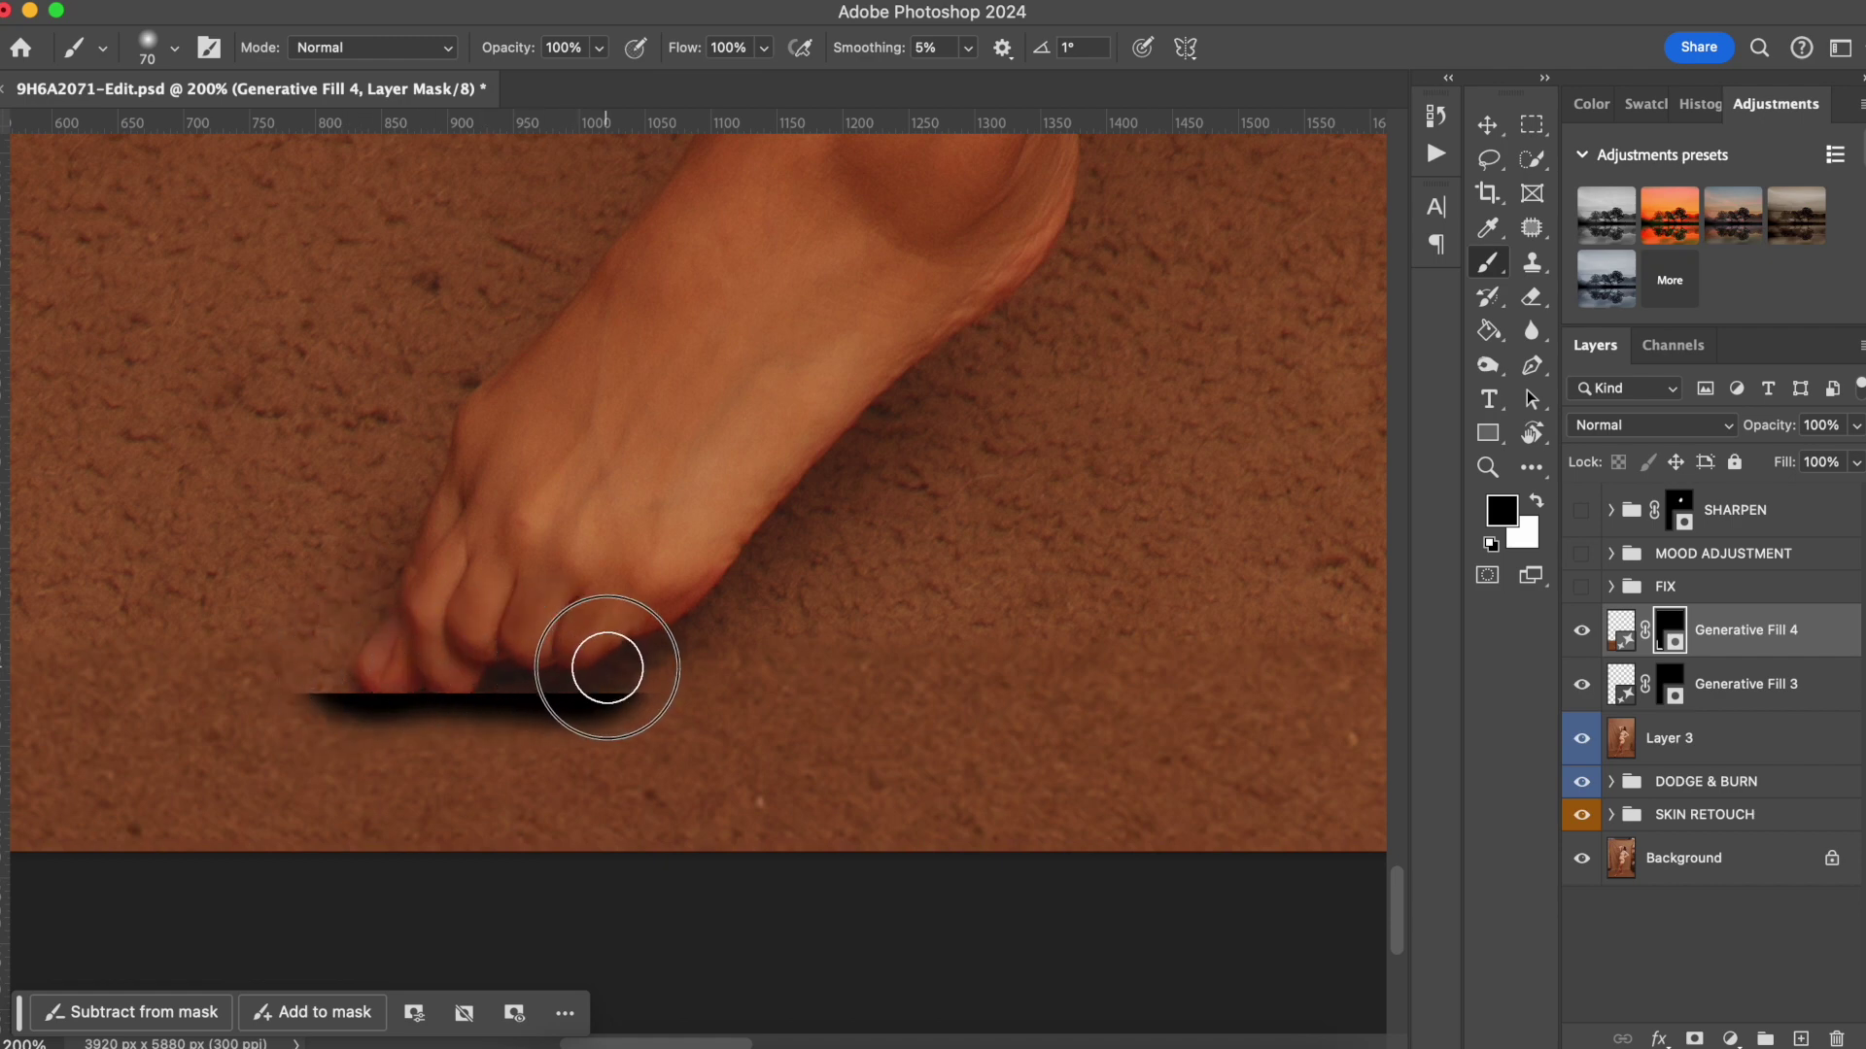
click(1726, 633)
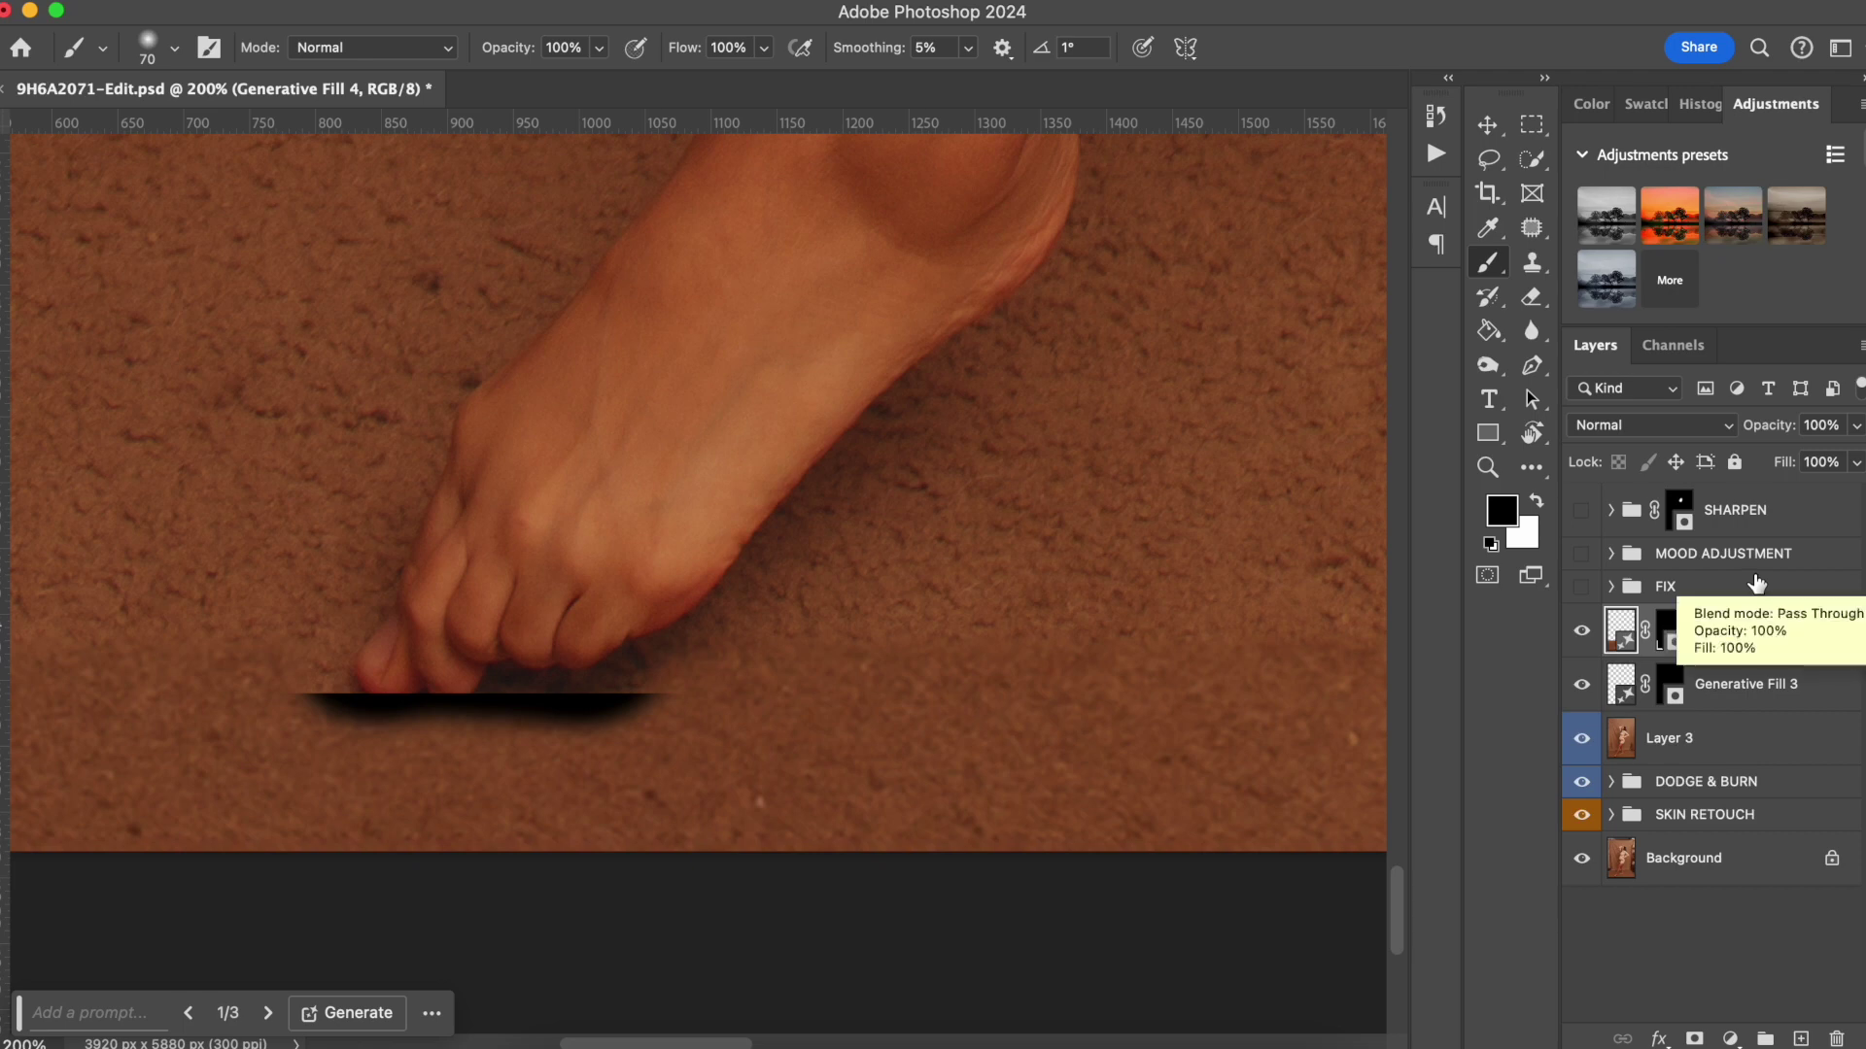
key(super+alt+shift+e)
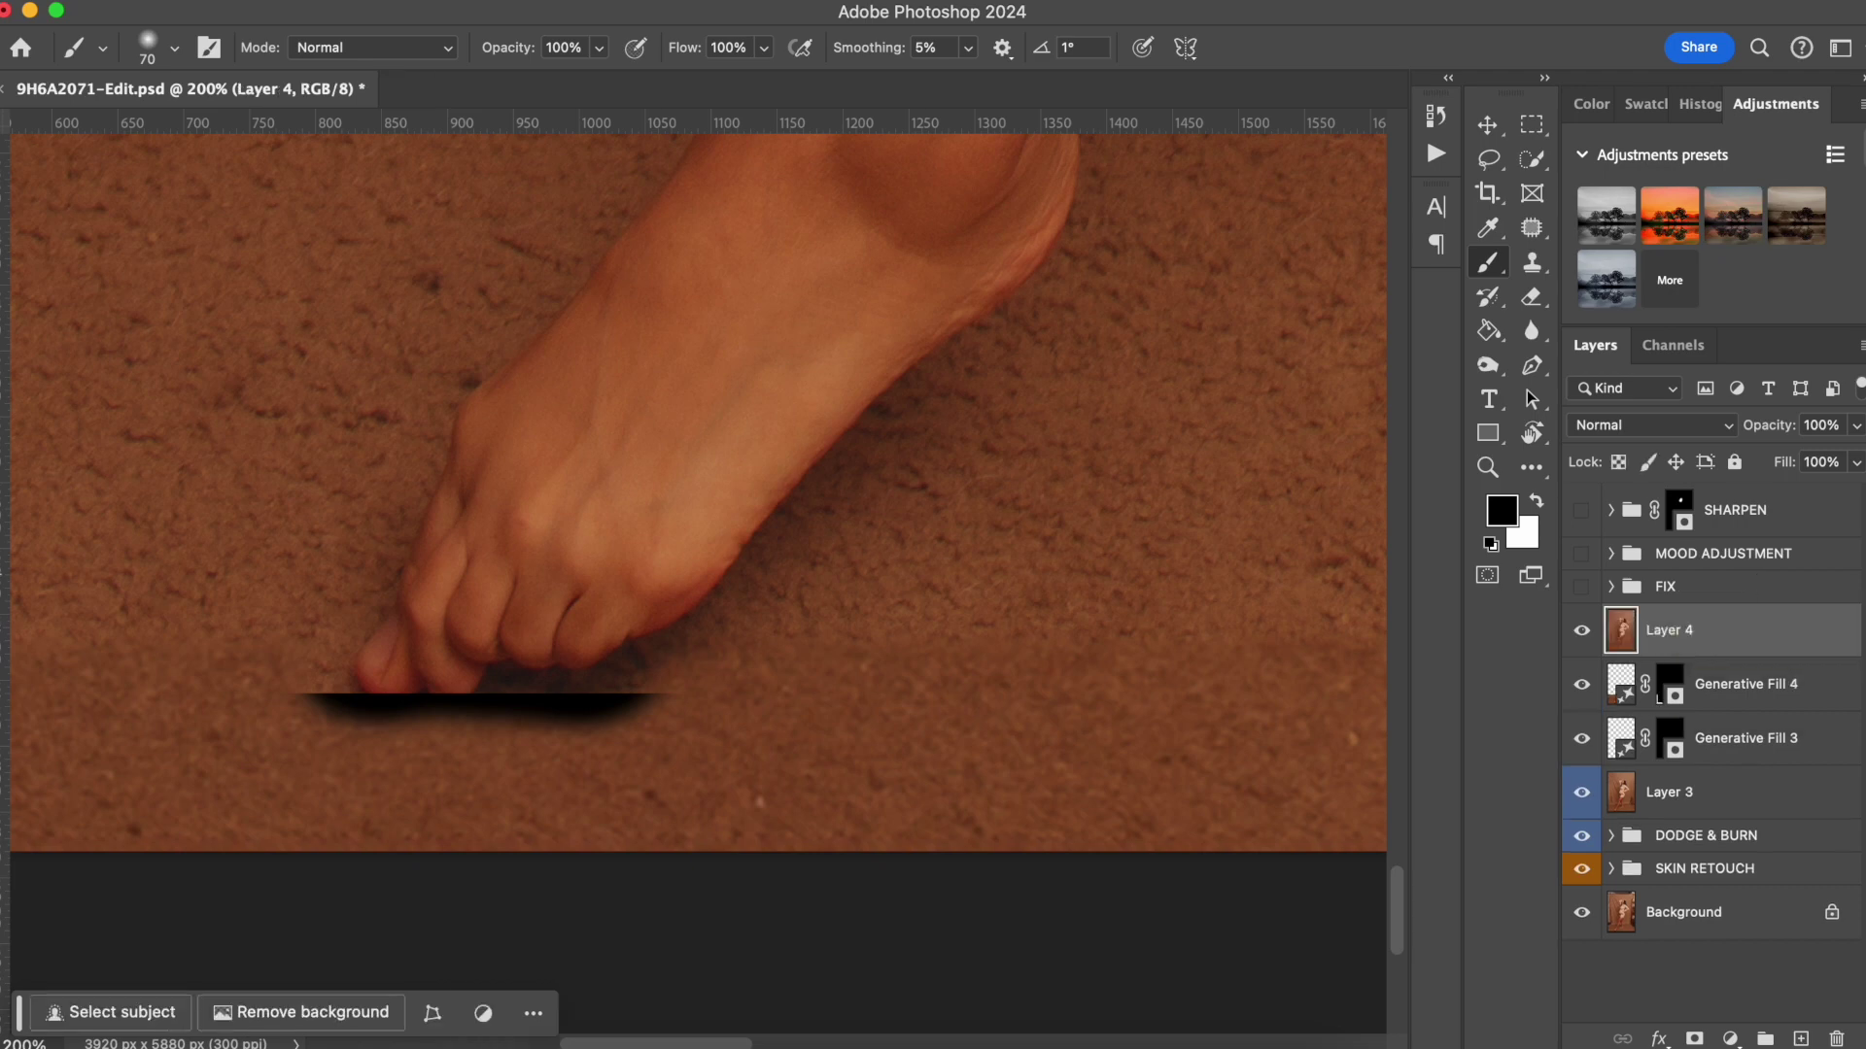
Lasso the black strip under the toe and Generative Fill it without a prompt.
click(1488, 160)
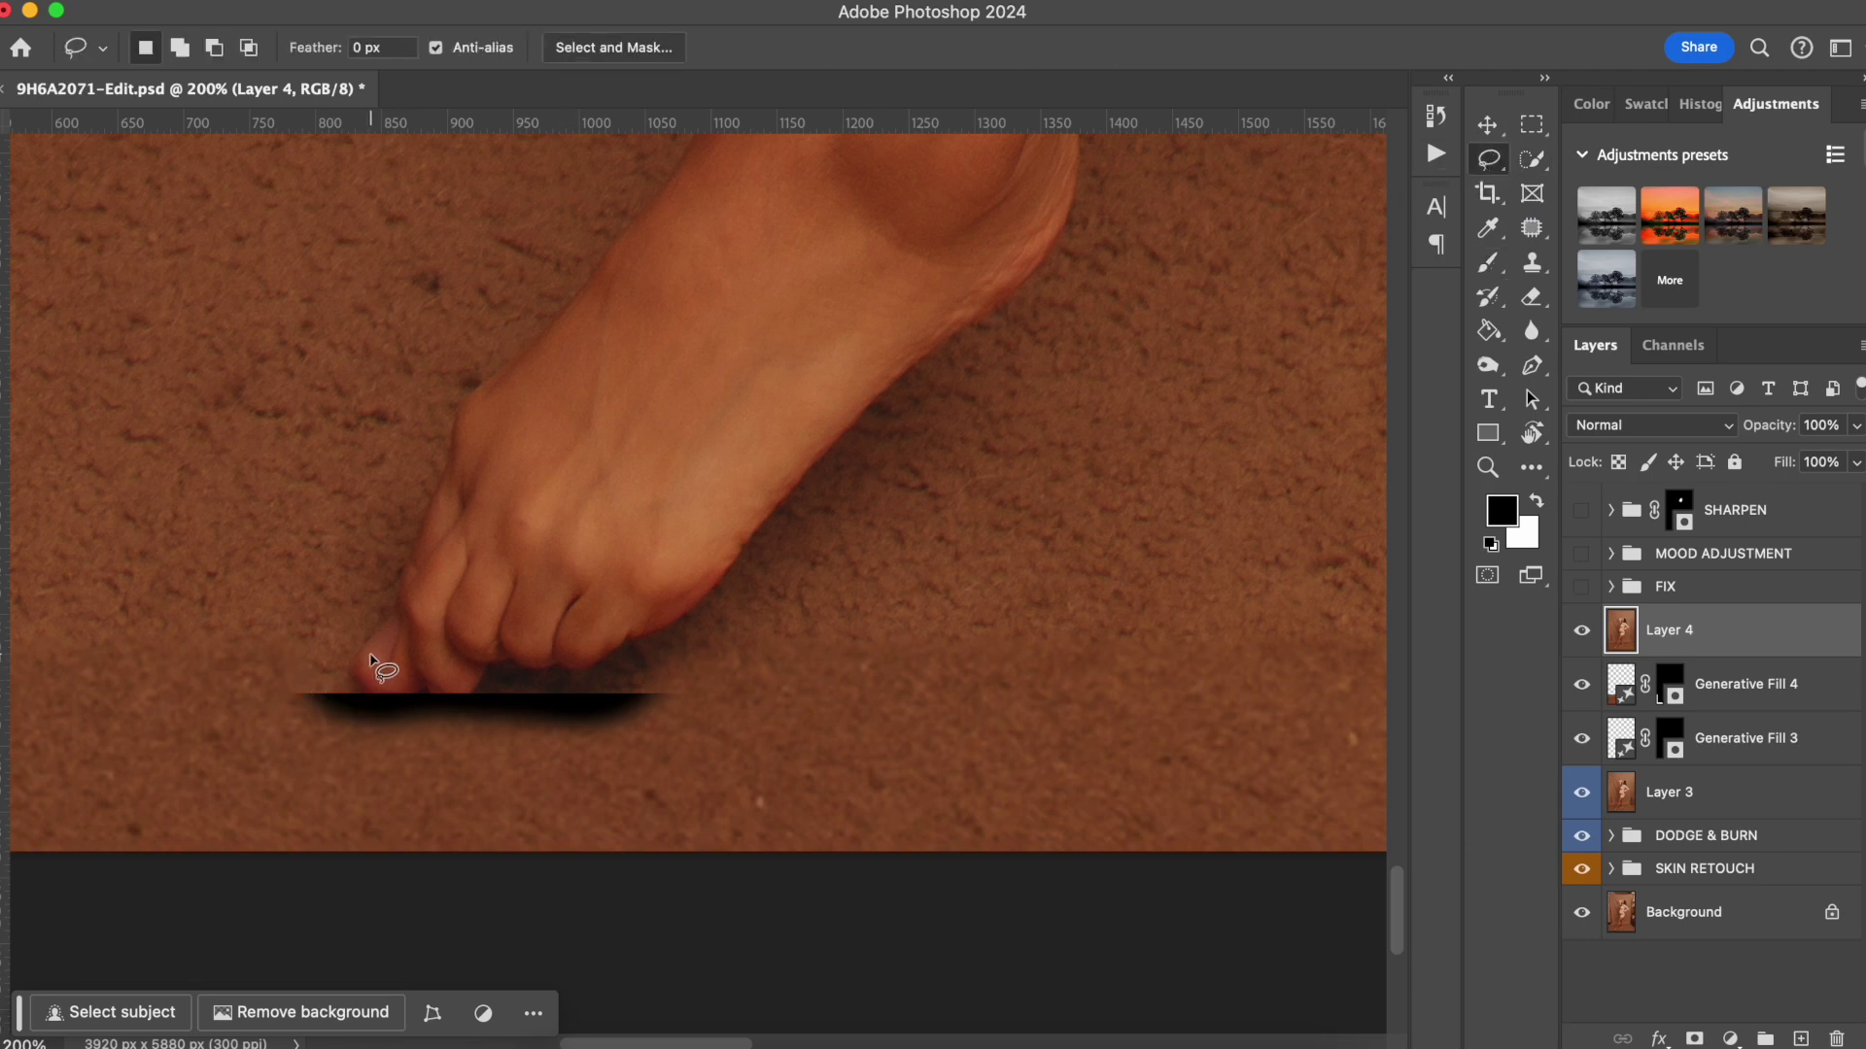
mouse_move(369, 659)
mouse_down()
mouse_move(306, 687)
mouse_move(307, 716)
mouse_move(420, 747)
mouse_move(494, 723)
mouse_move(586, 746)
mouse_move(673, 702)
mouse_move(653, 678)
mouse_move(333, 662)
mouse_up()
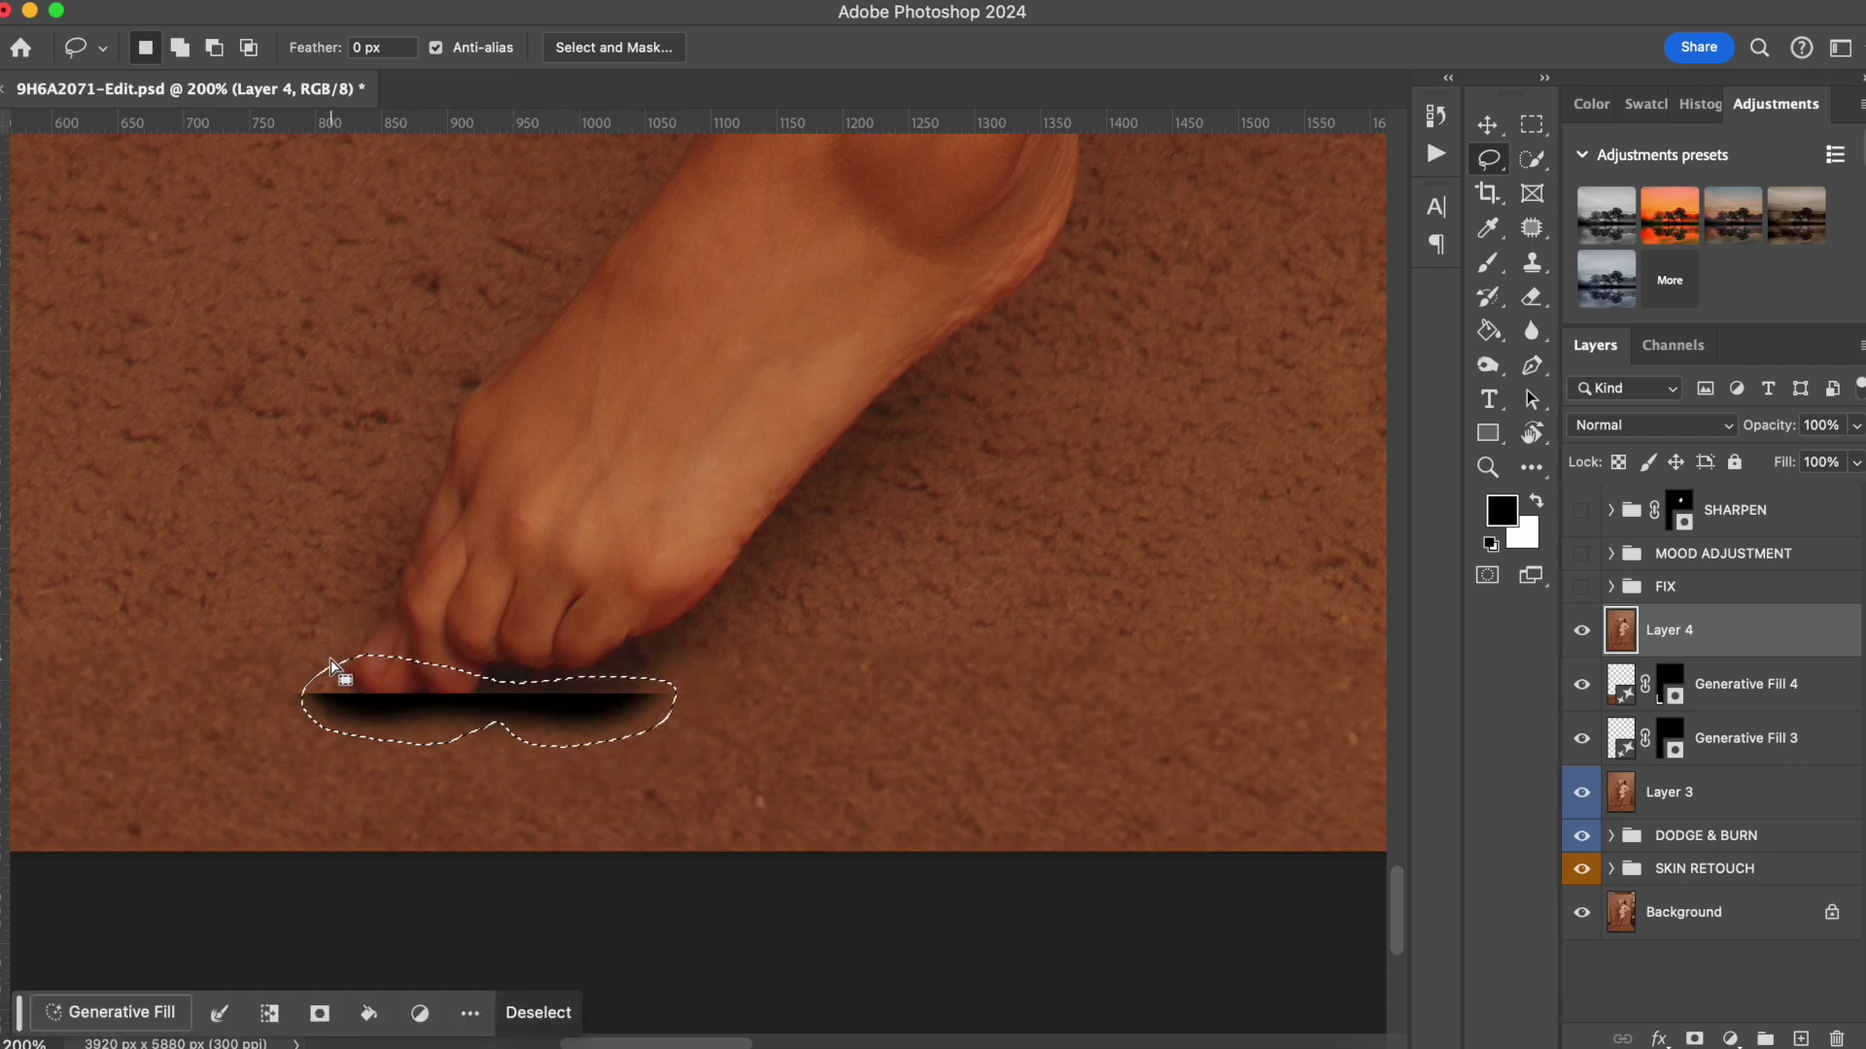
click(179, 46)
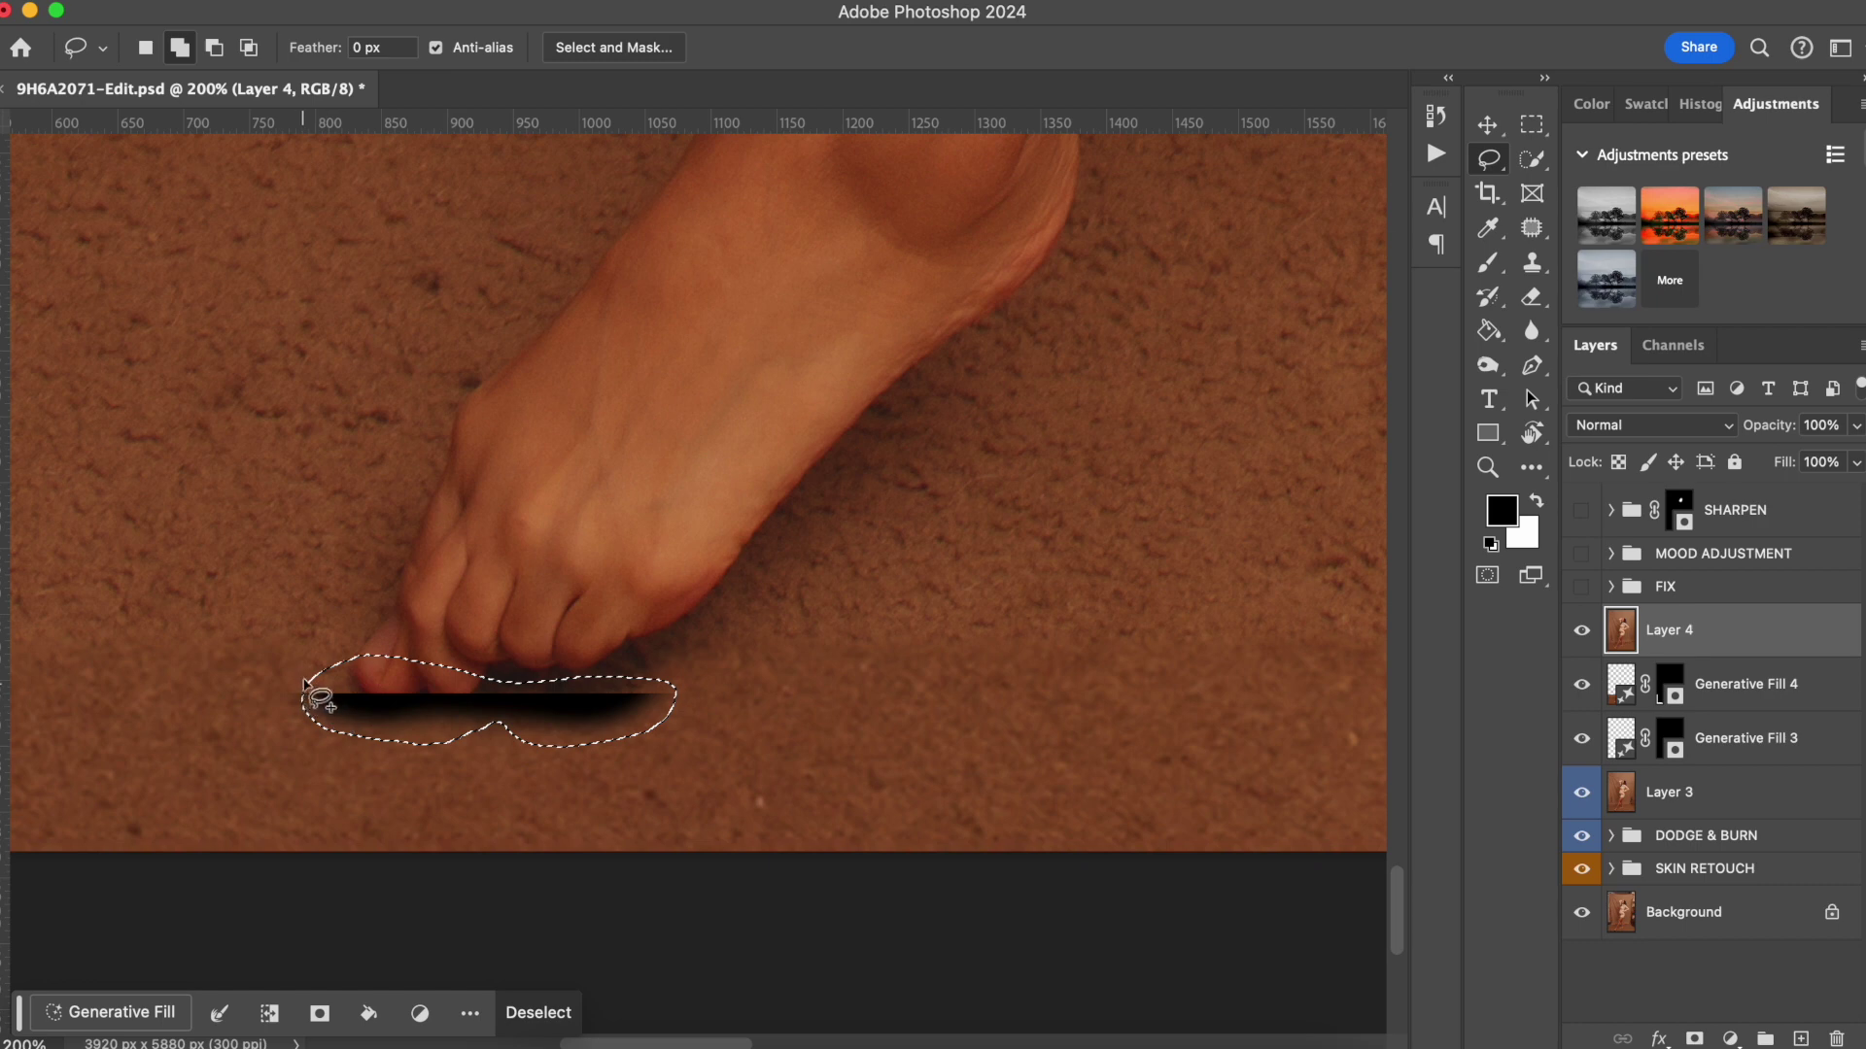
mouse_move(331, 673)
mouse_down()
mouse_move(285, 685)
mouse_move(326, 729)
mouse_move(349, 723)
mouse_up()
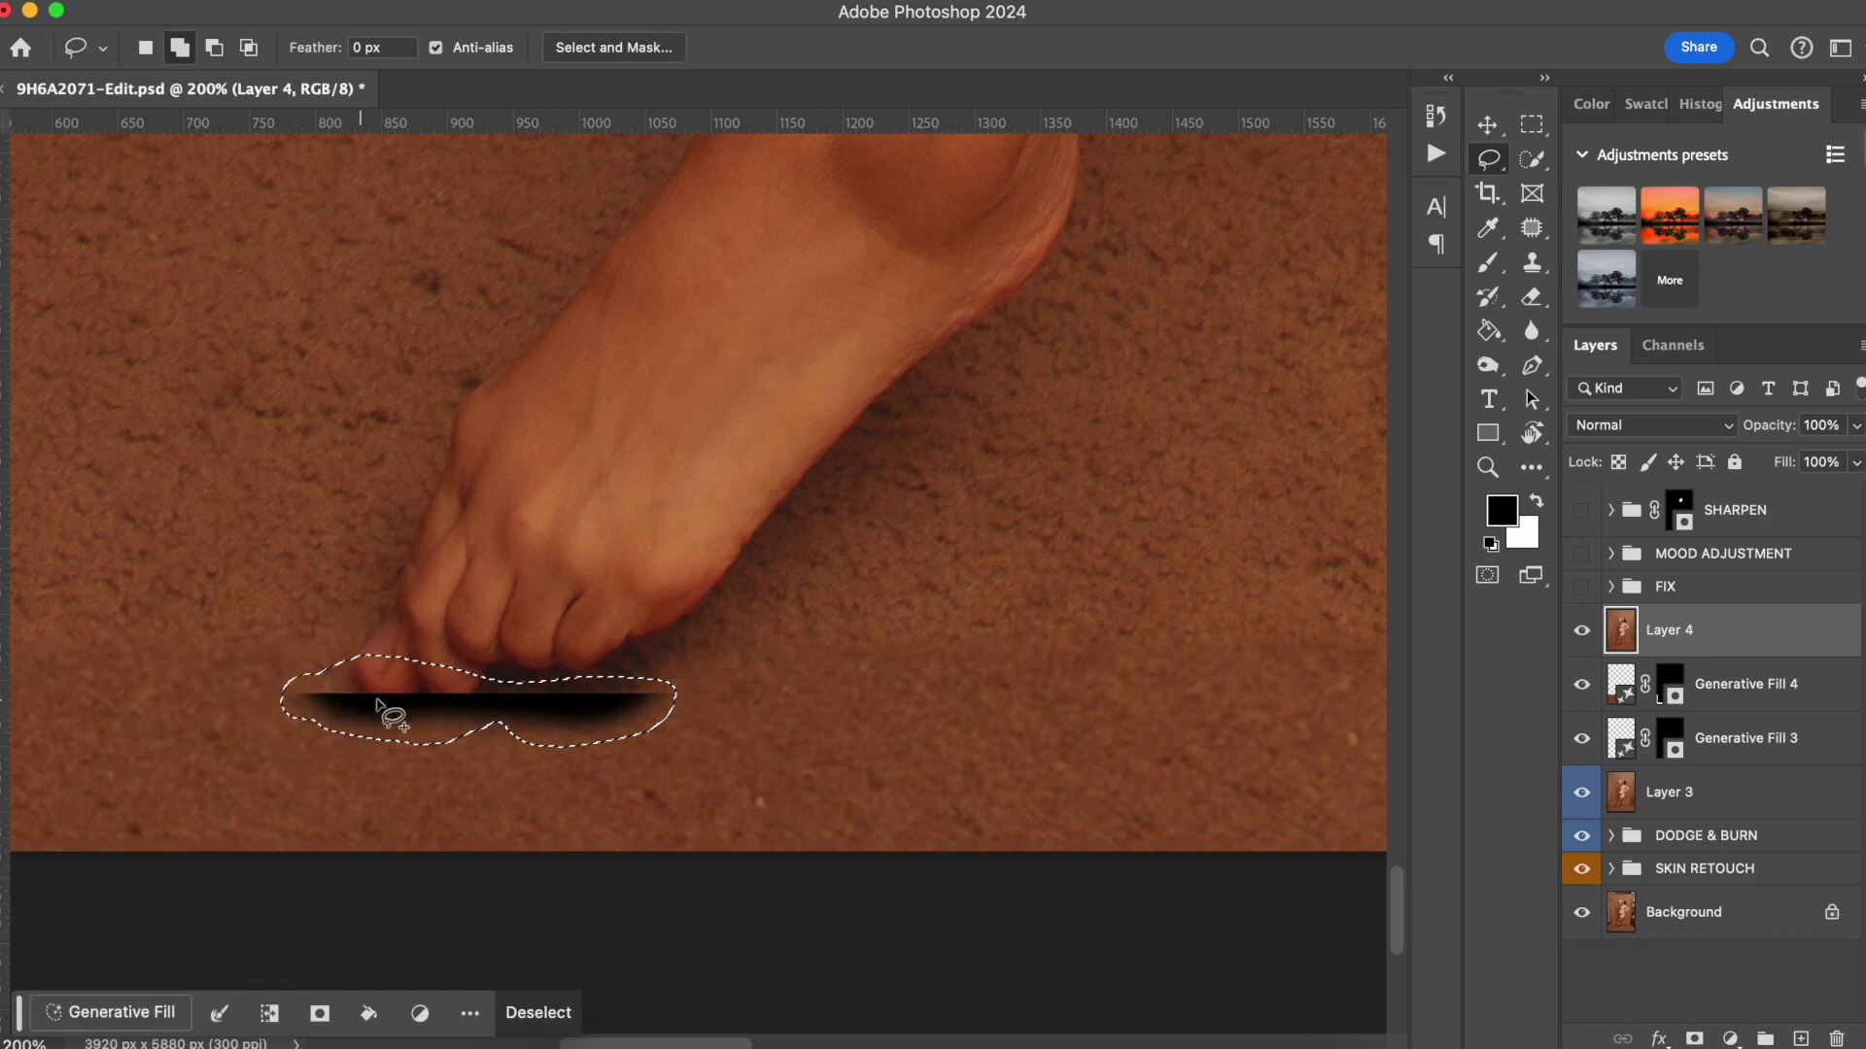
click(136, 1012)
key(Return)
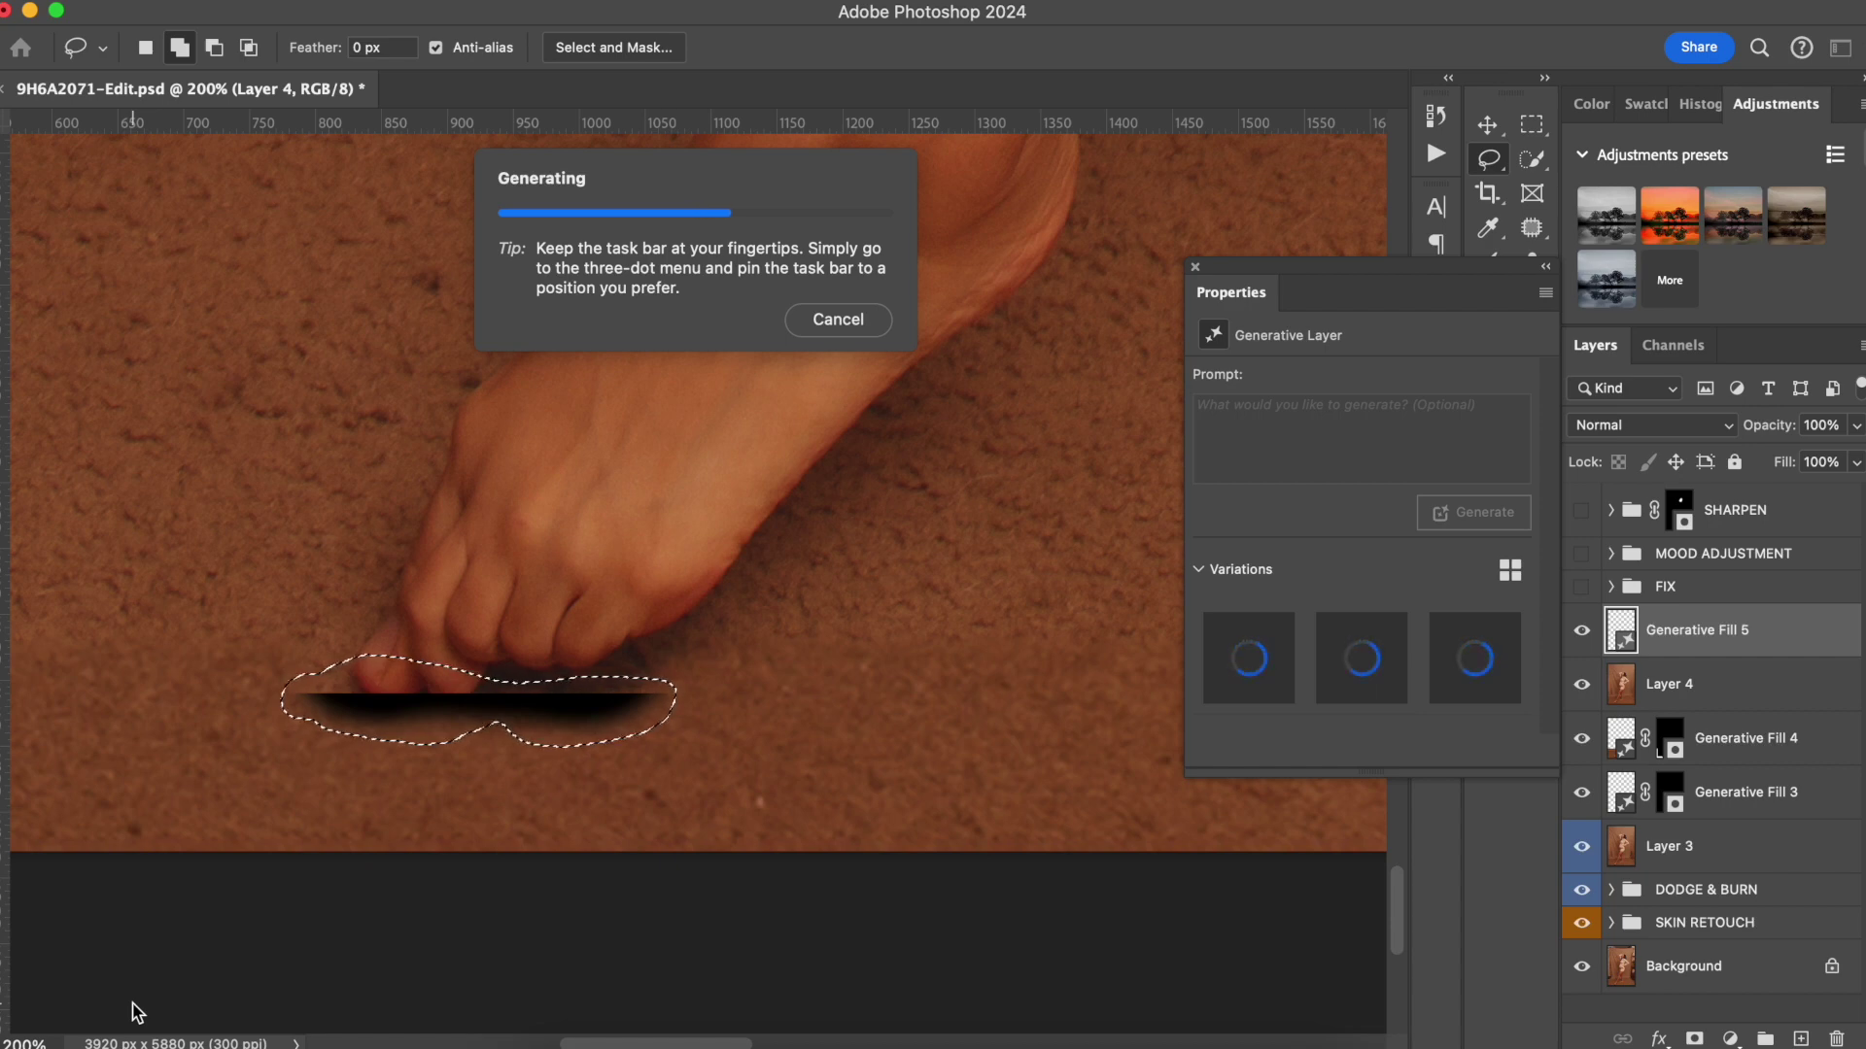
Compare Generative Fill 5, close Properties, then hide and delete that layer.
click(1583, 632)
click(1584, 637)
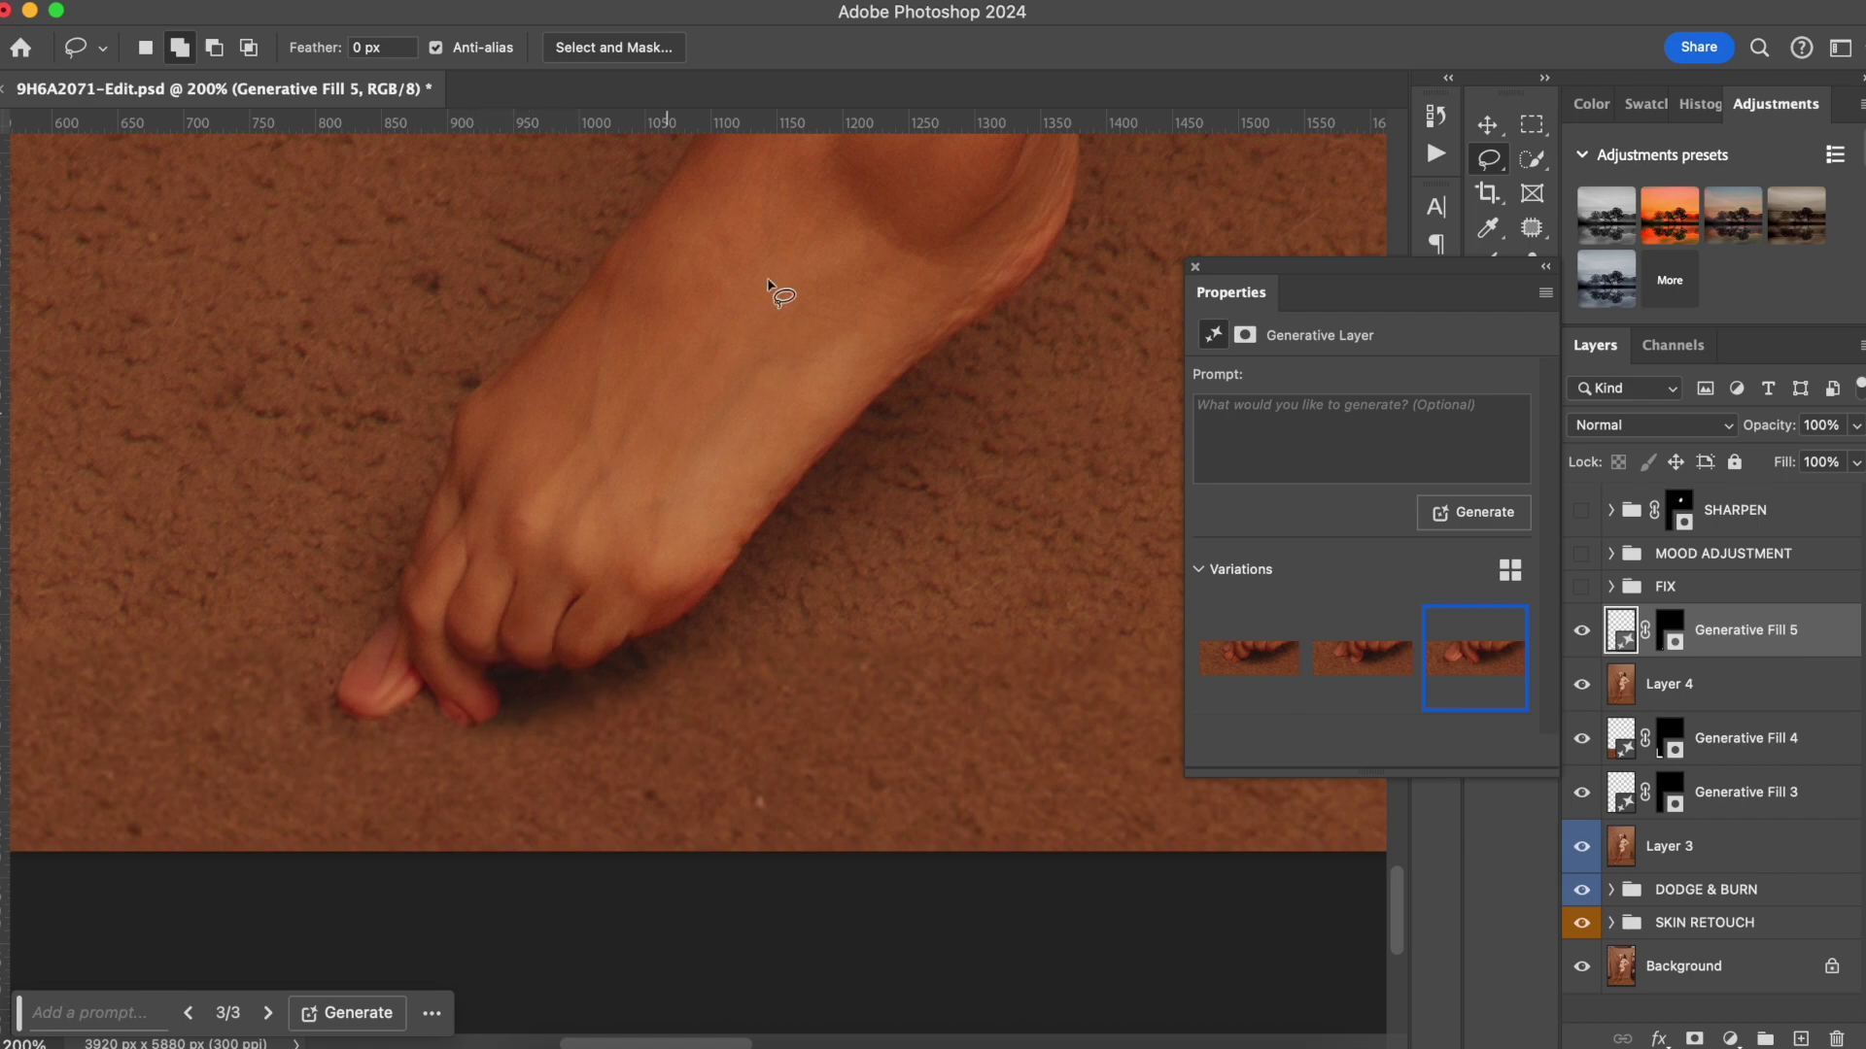
click(1195, 266)
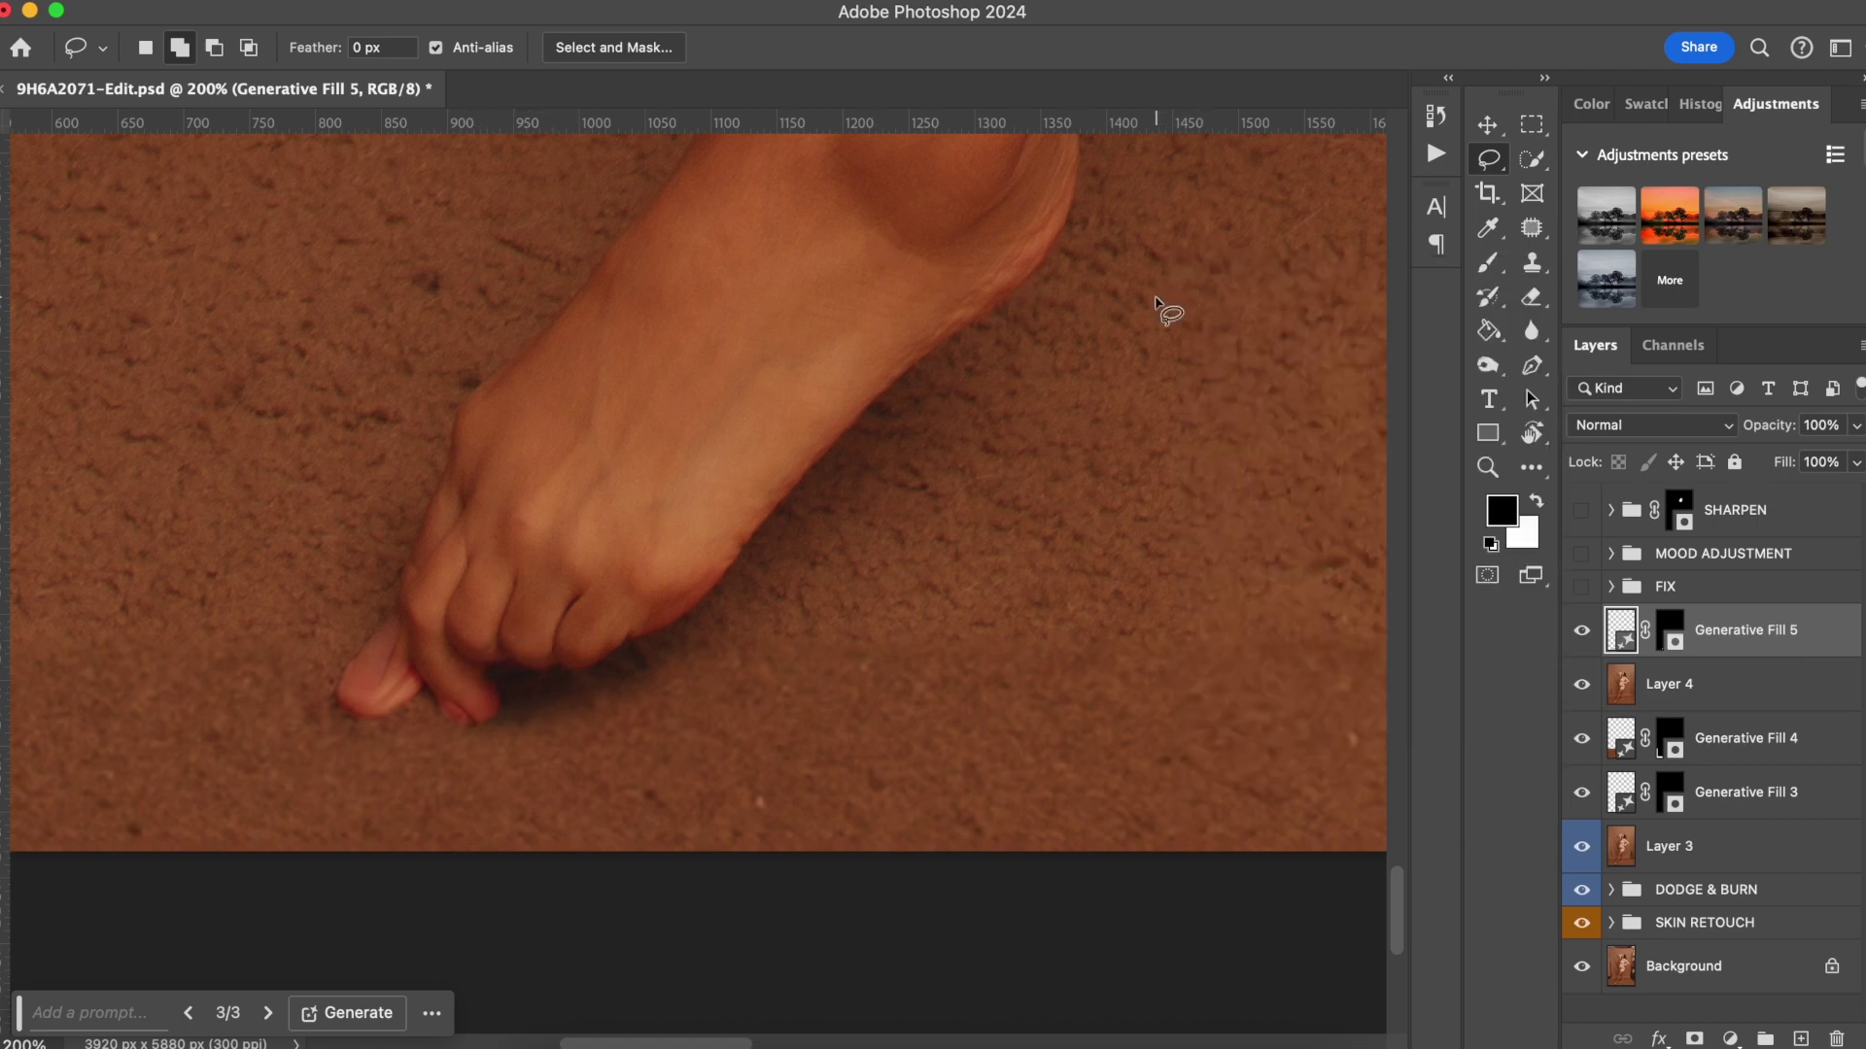
key(super+comma)
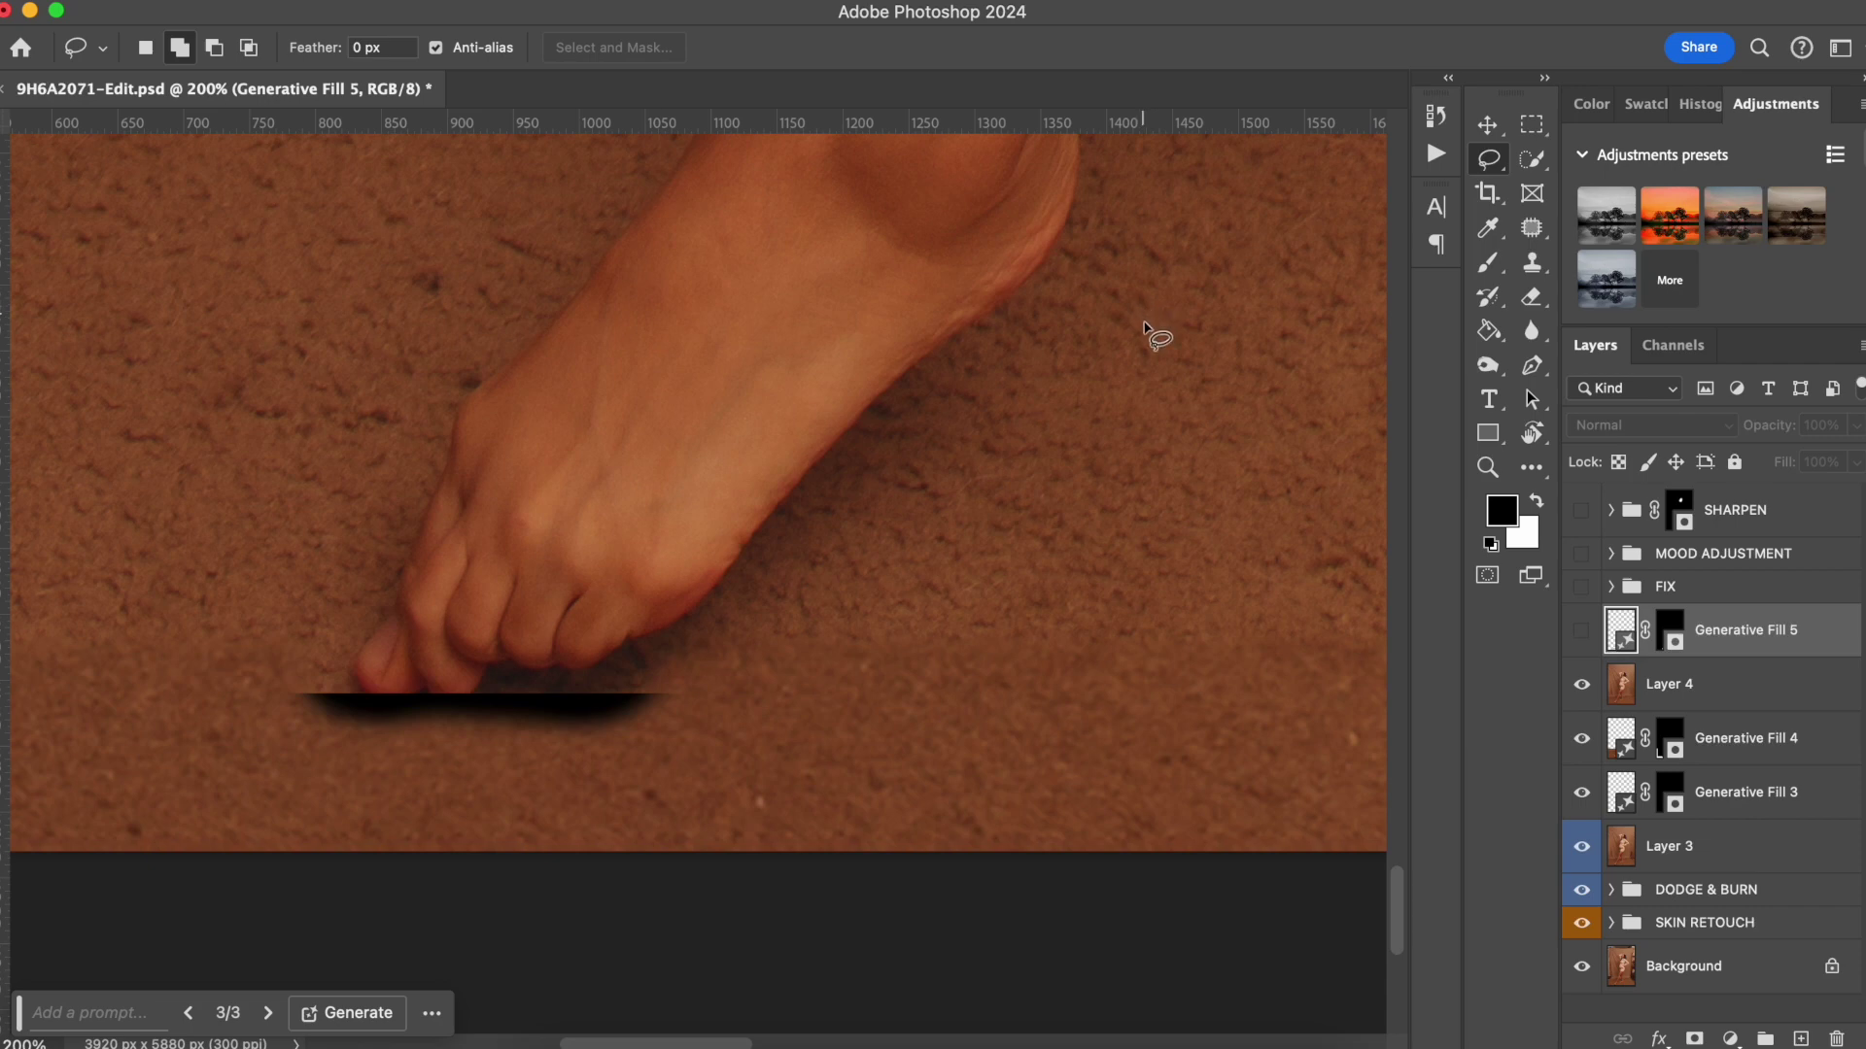
drag(1720, 636, 1836, 1038)
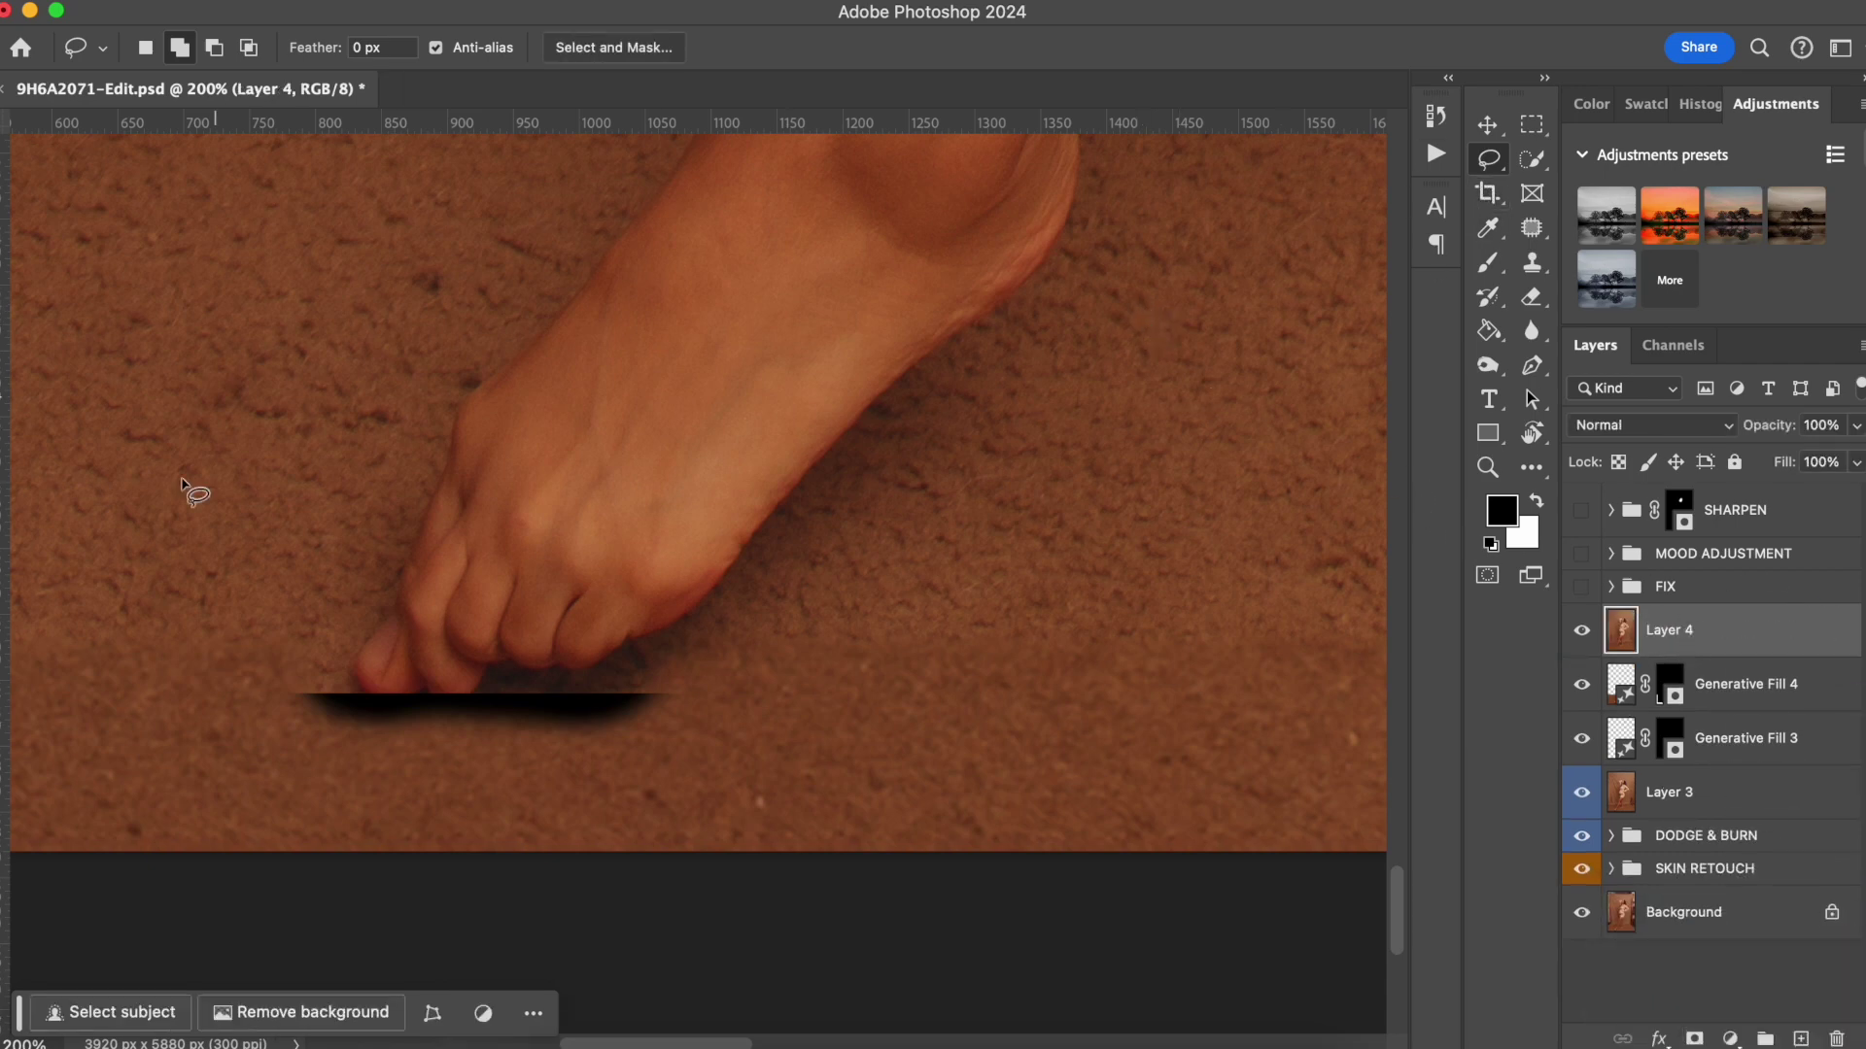
Lasso the black strip under the toes again and run Generative Fill without a prompt.
mouse_move(393, 685)
mouse_down()
mouse_move(300, 691)
mouse_move(290, 713)
mouse_move(388, 762)
mouse_move(646, 741)
mouse_move(696, 710)
mouse_move(665, 688)
mouse_move(385, 688)
mouse_up()
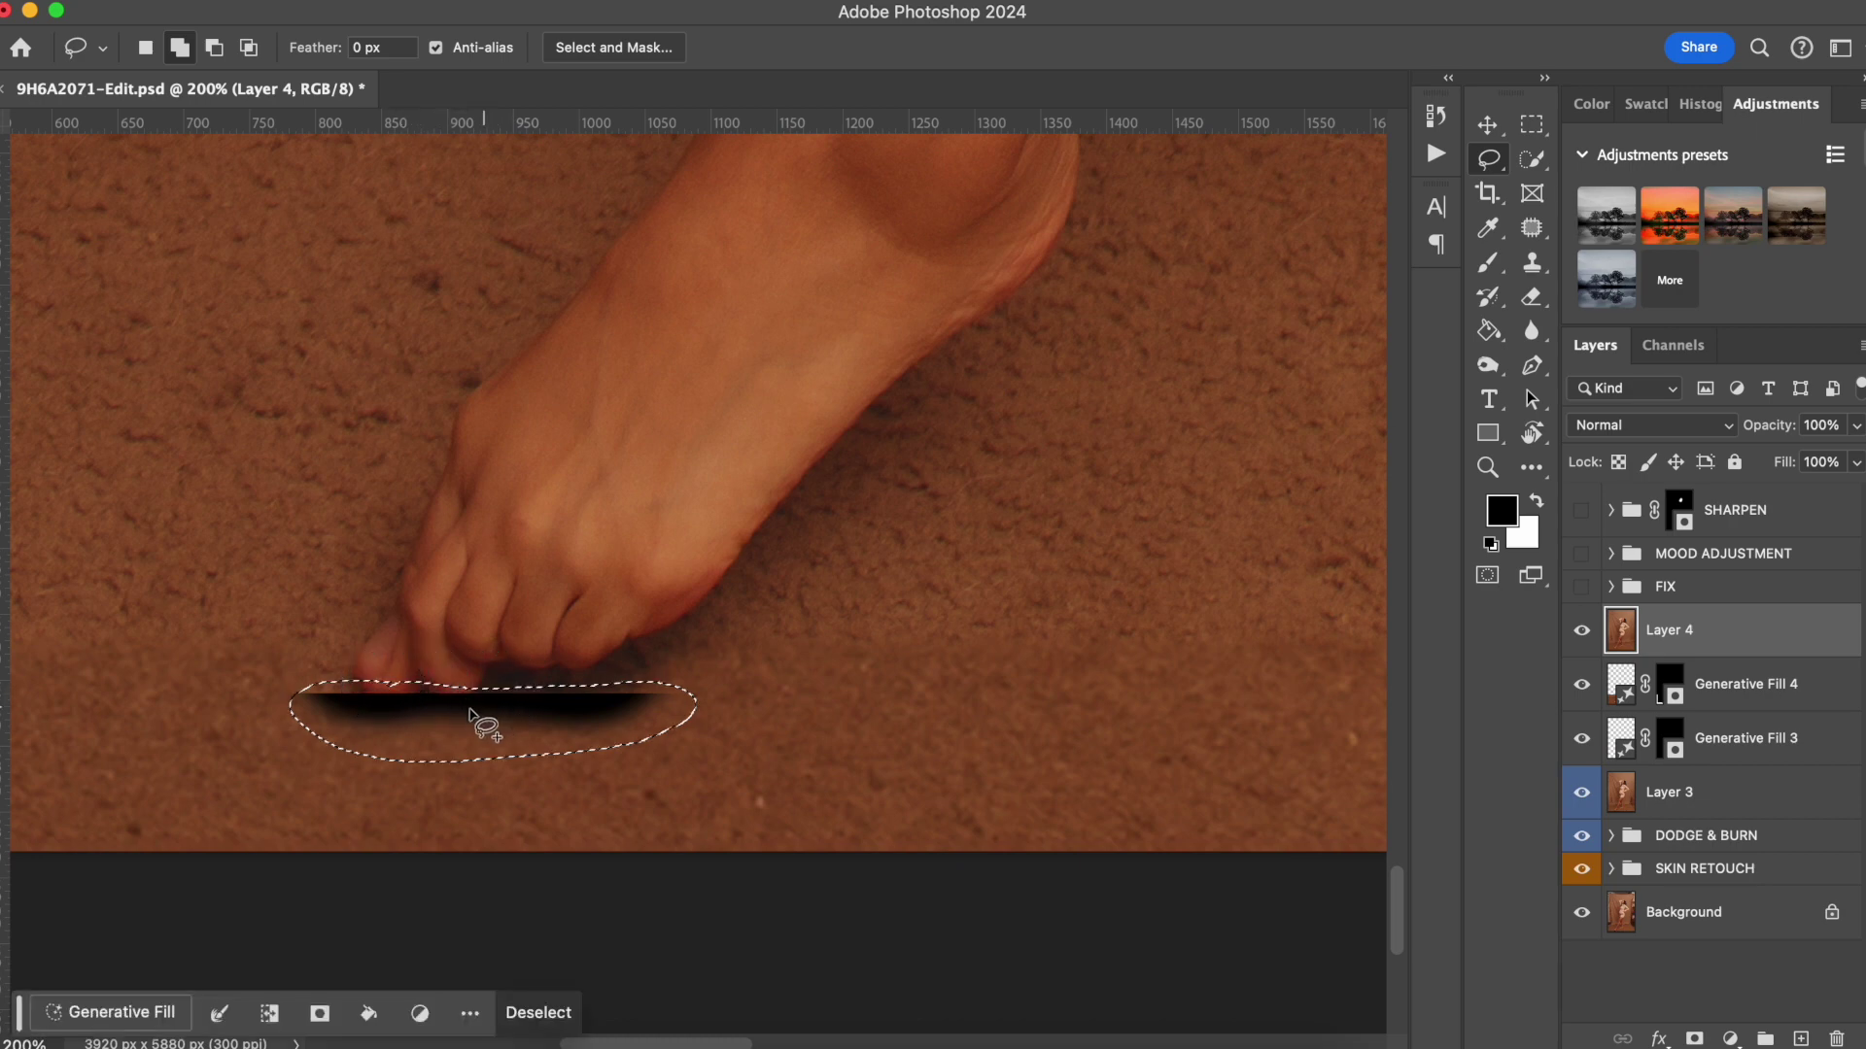
click(122, 1011)
key(Return)
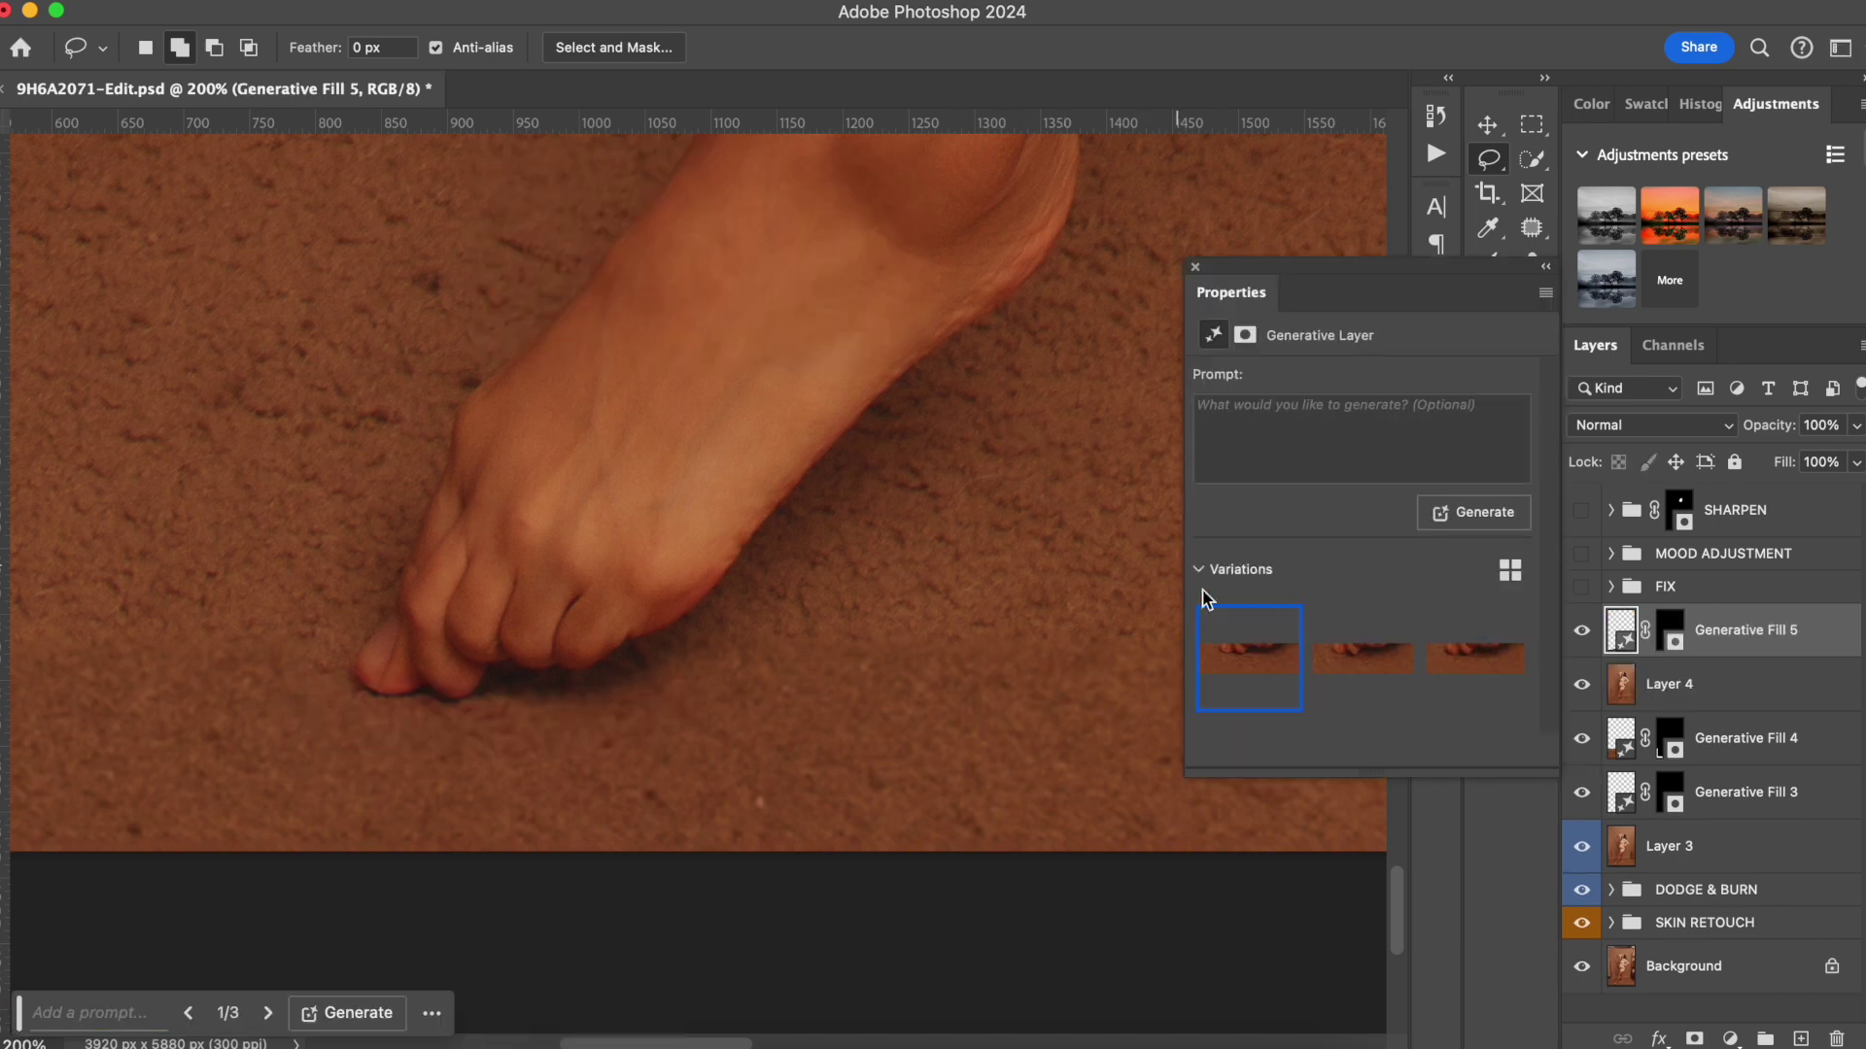
Compare the three carpet variations against the original and keep variation 1.
click(1362, 671)
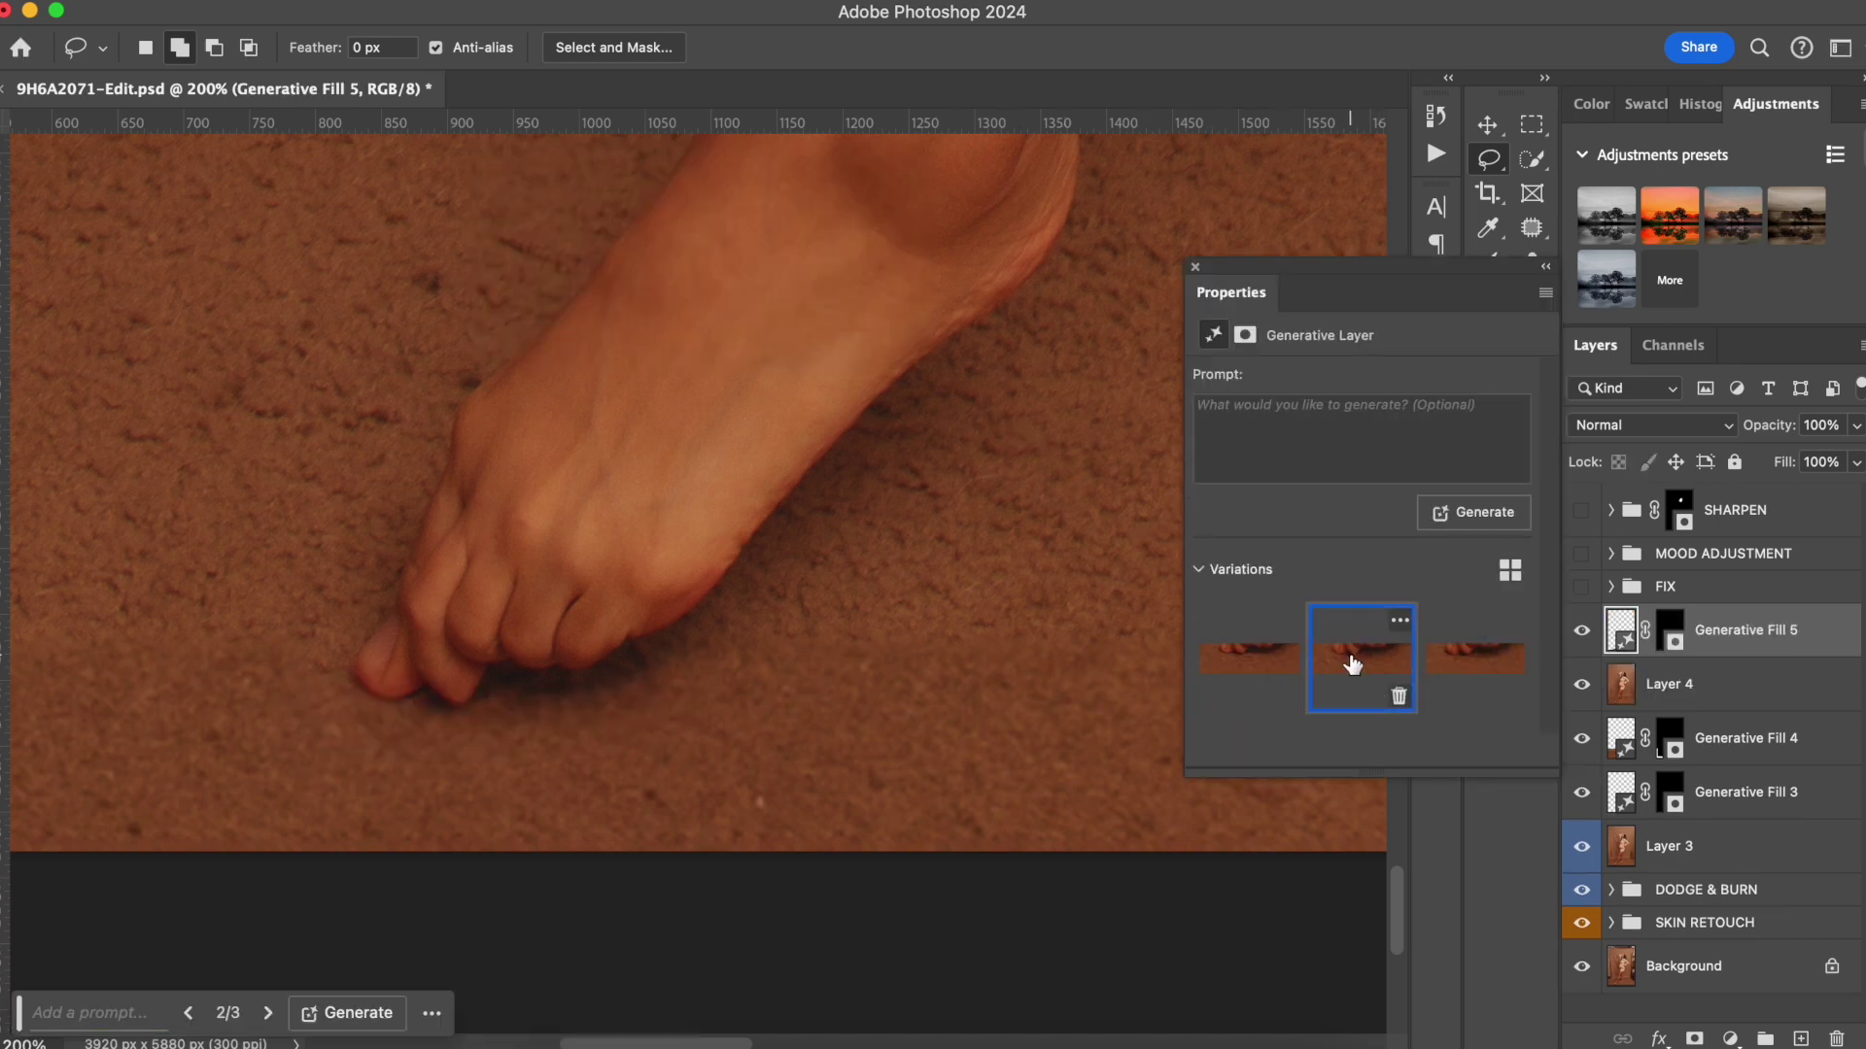
click(1471, 664)
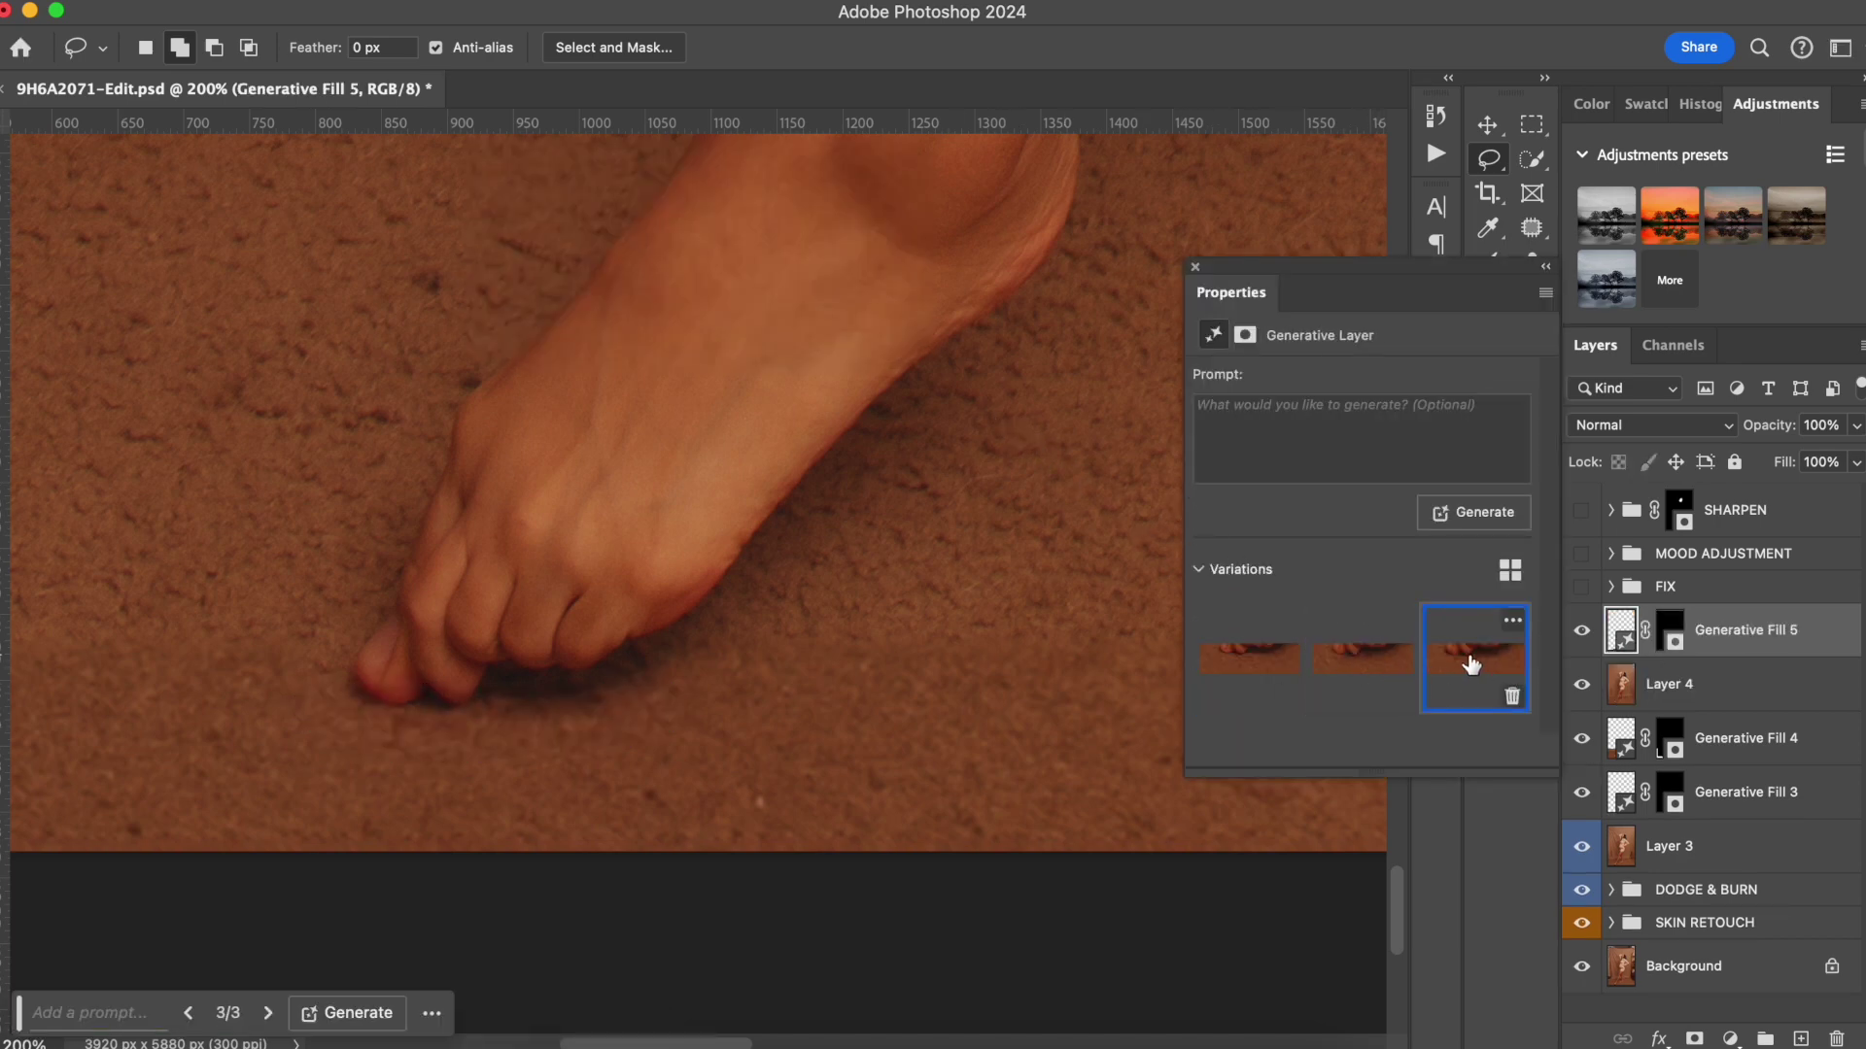
click(1247, 662)
click(1347, 668)
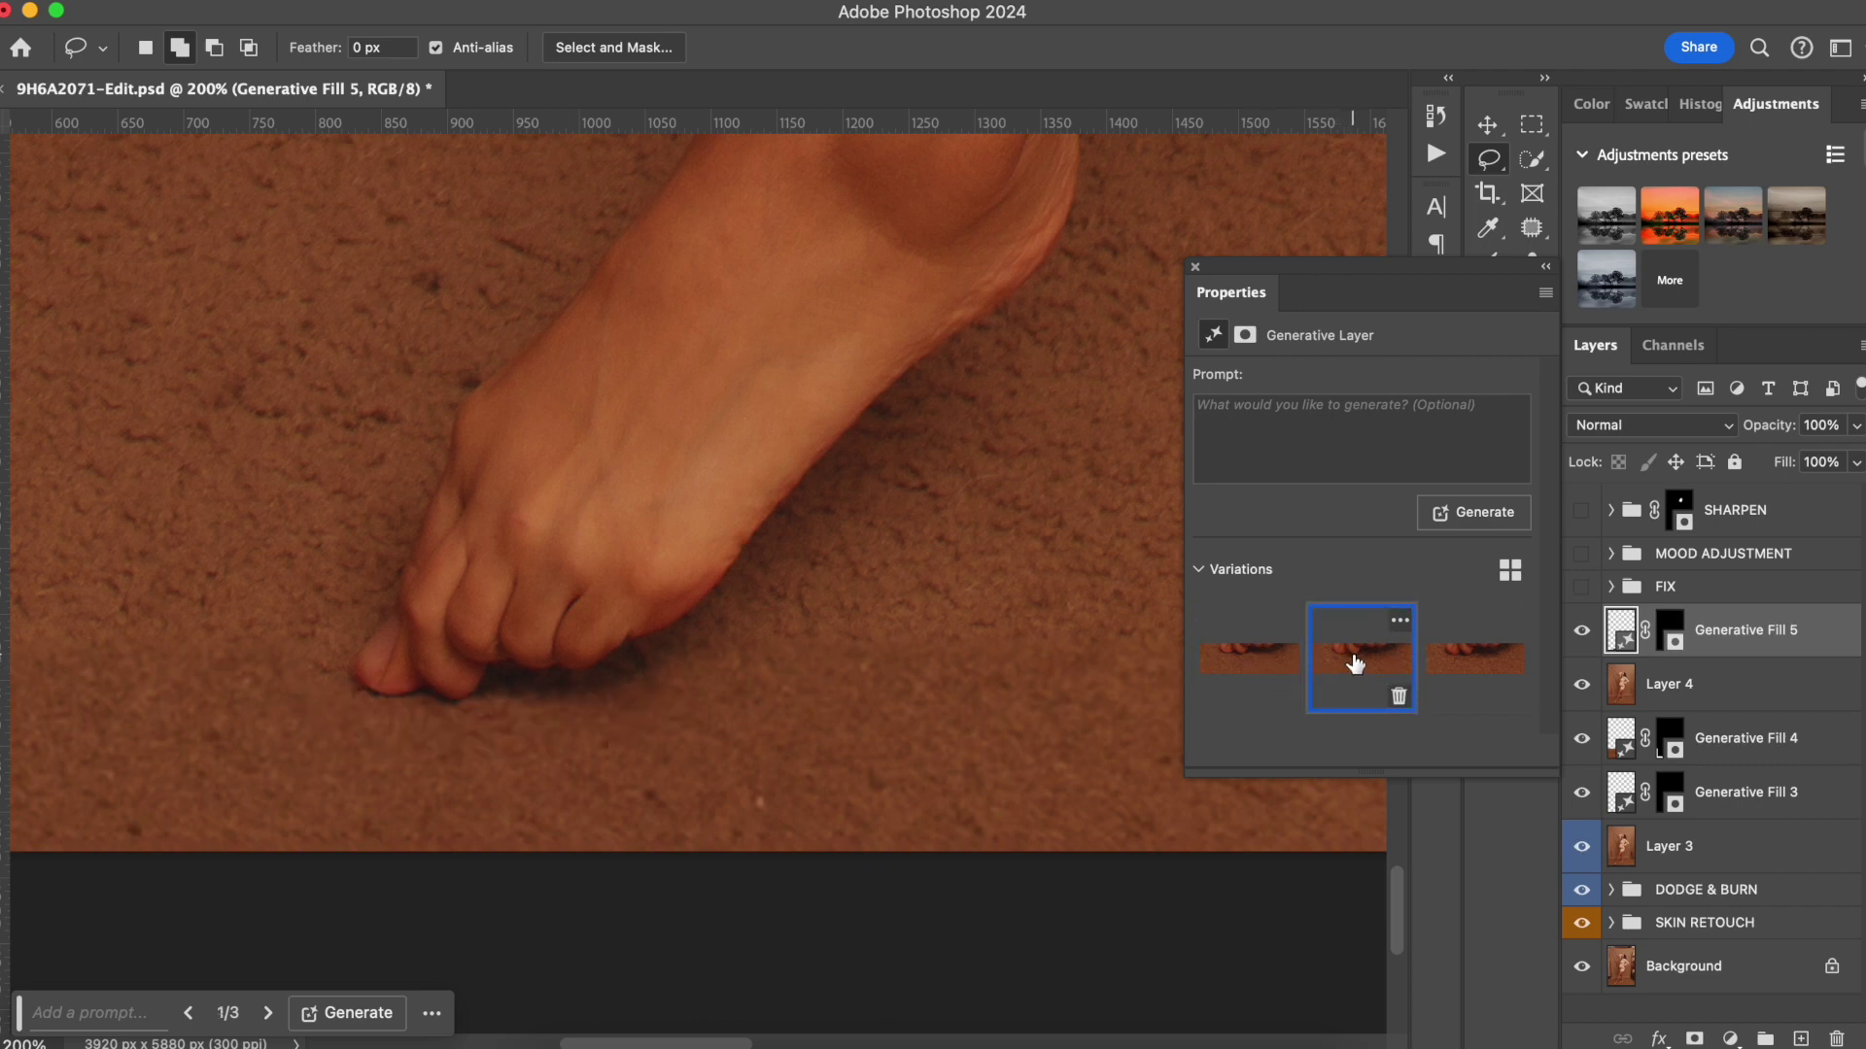
click(1468, 661)
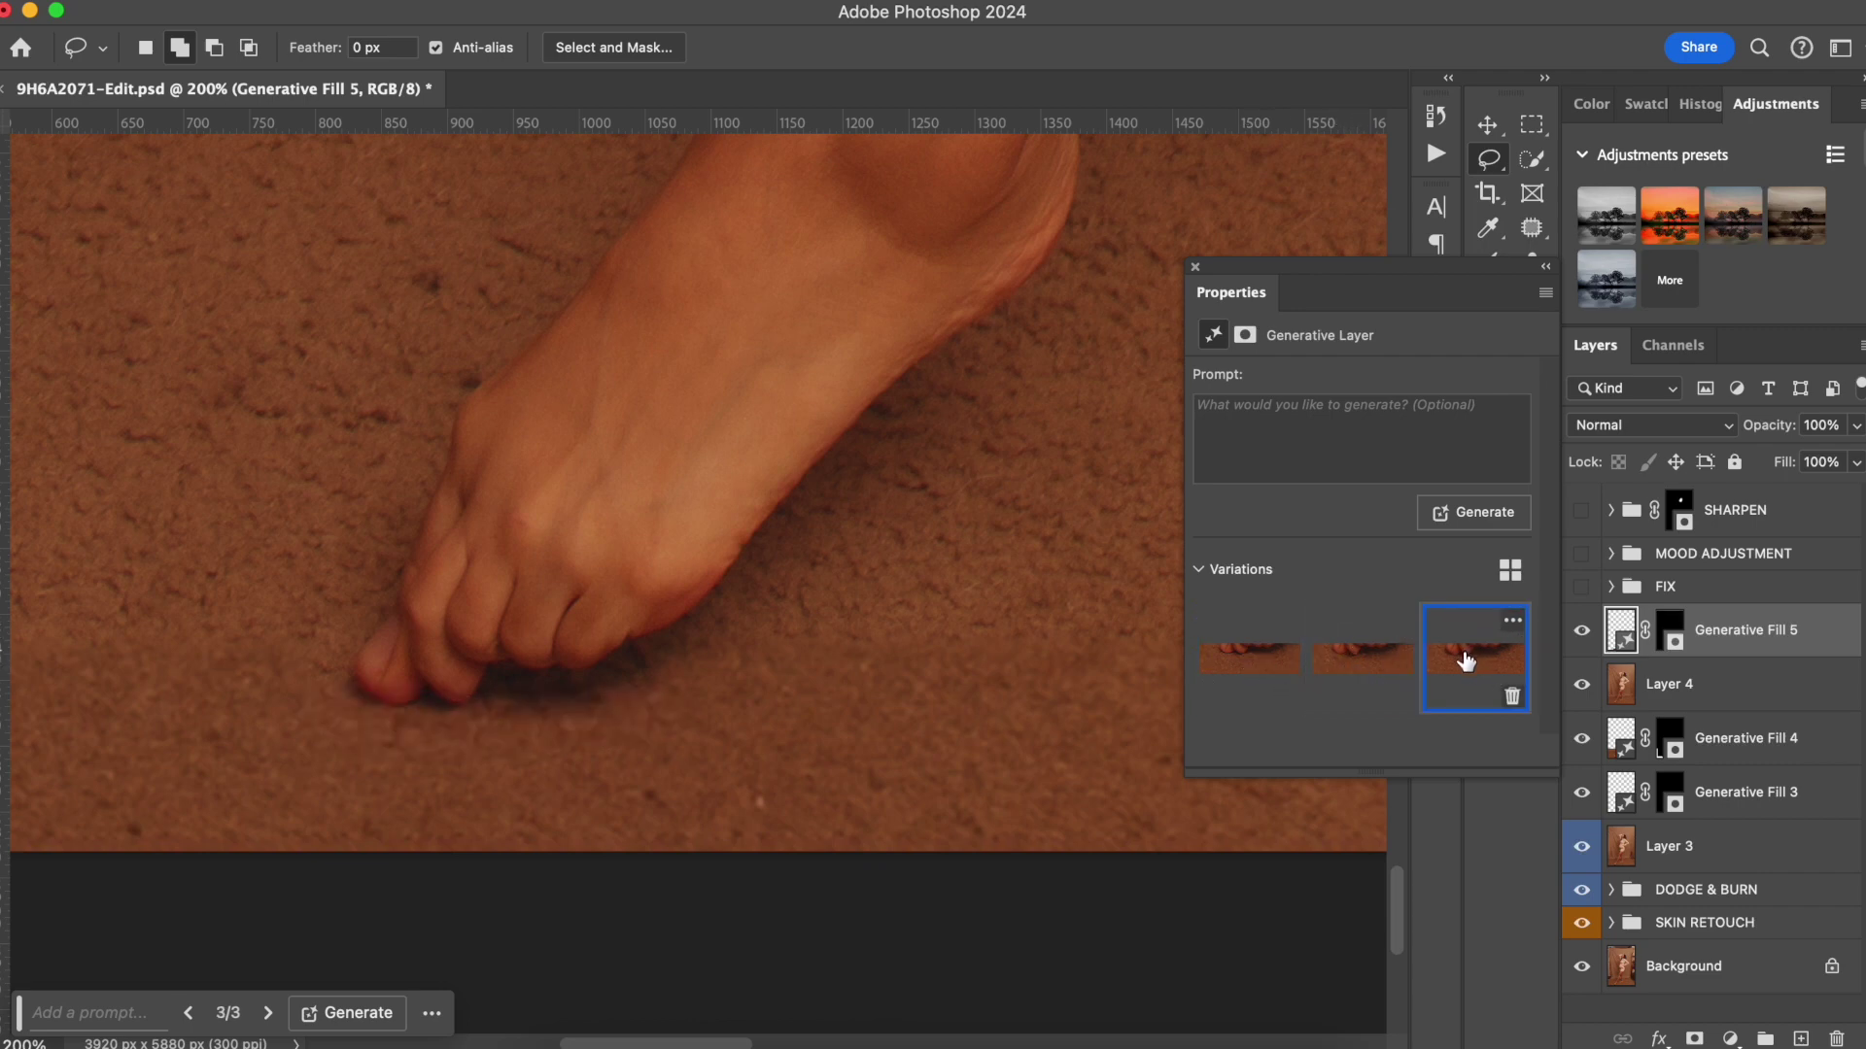
click(1364, 665)
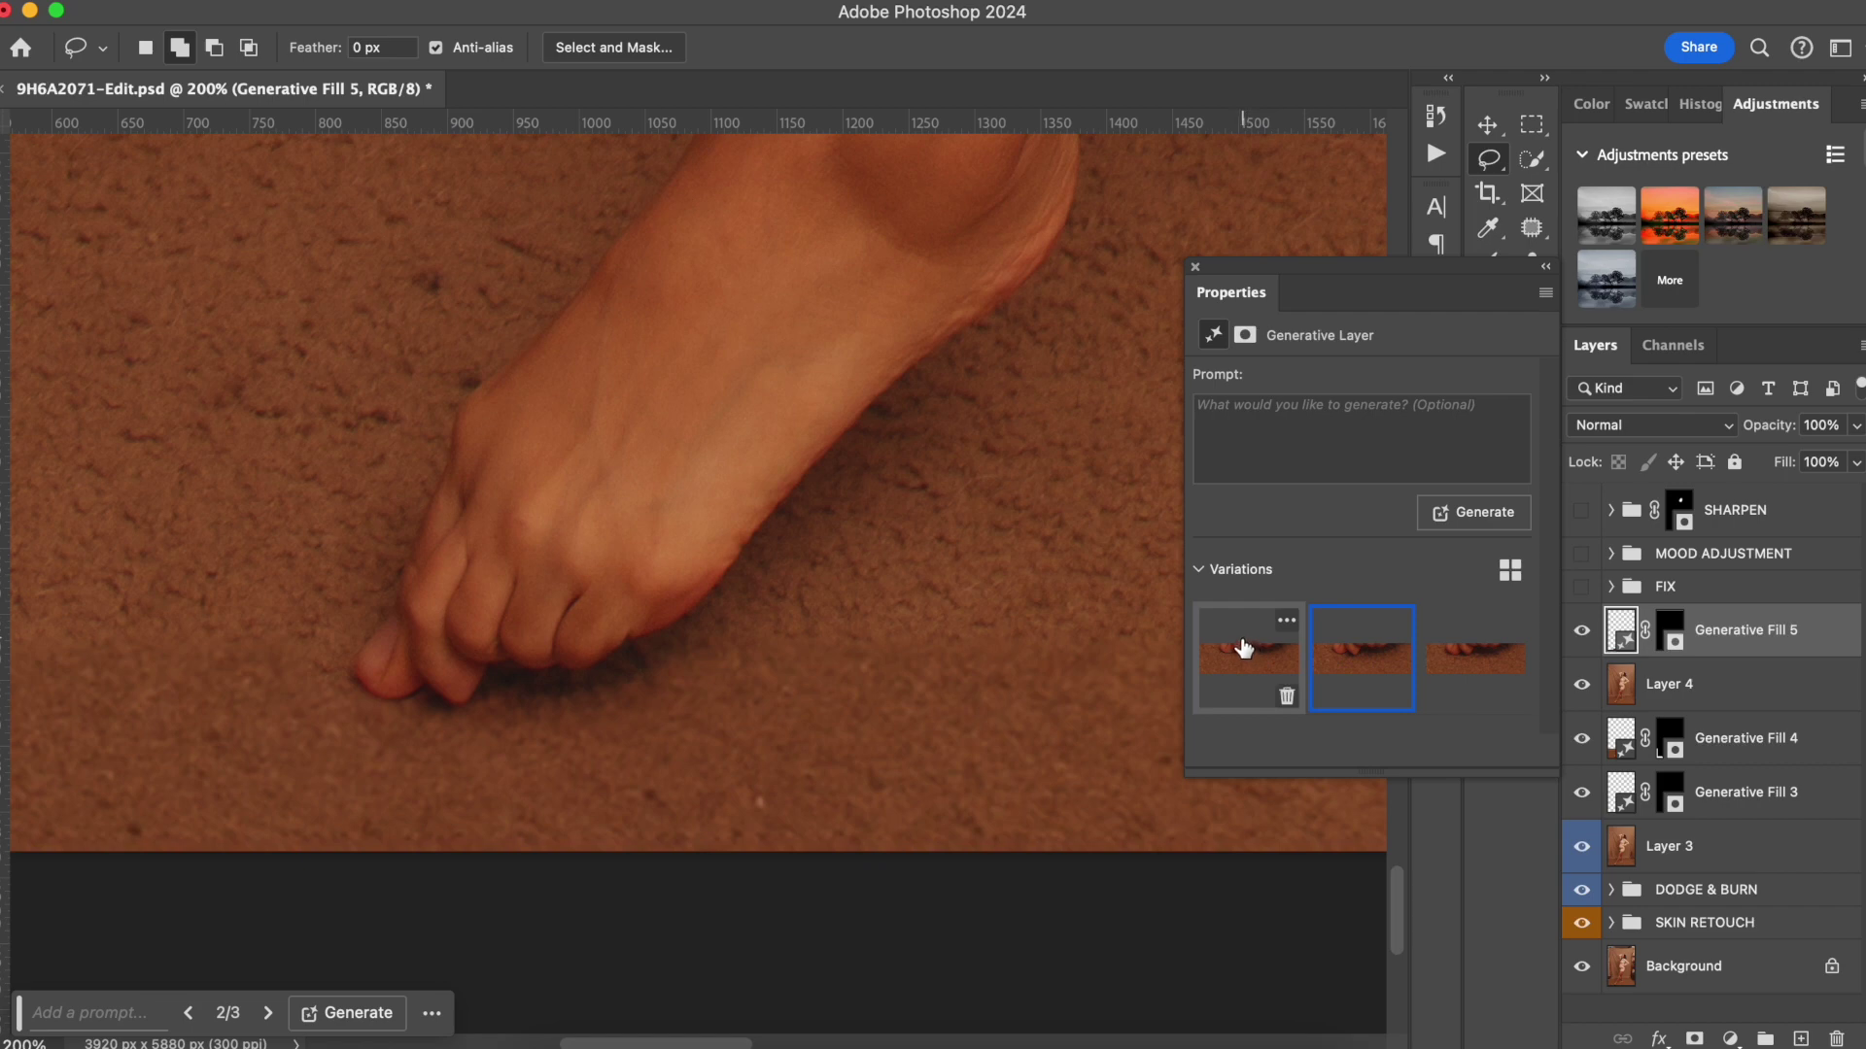
click(1242, 657)
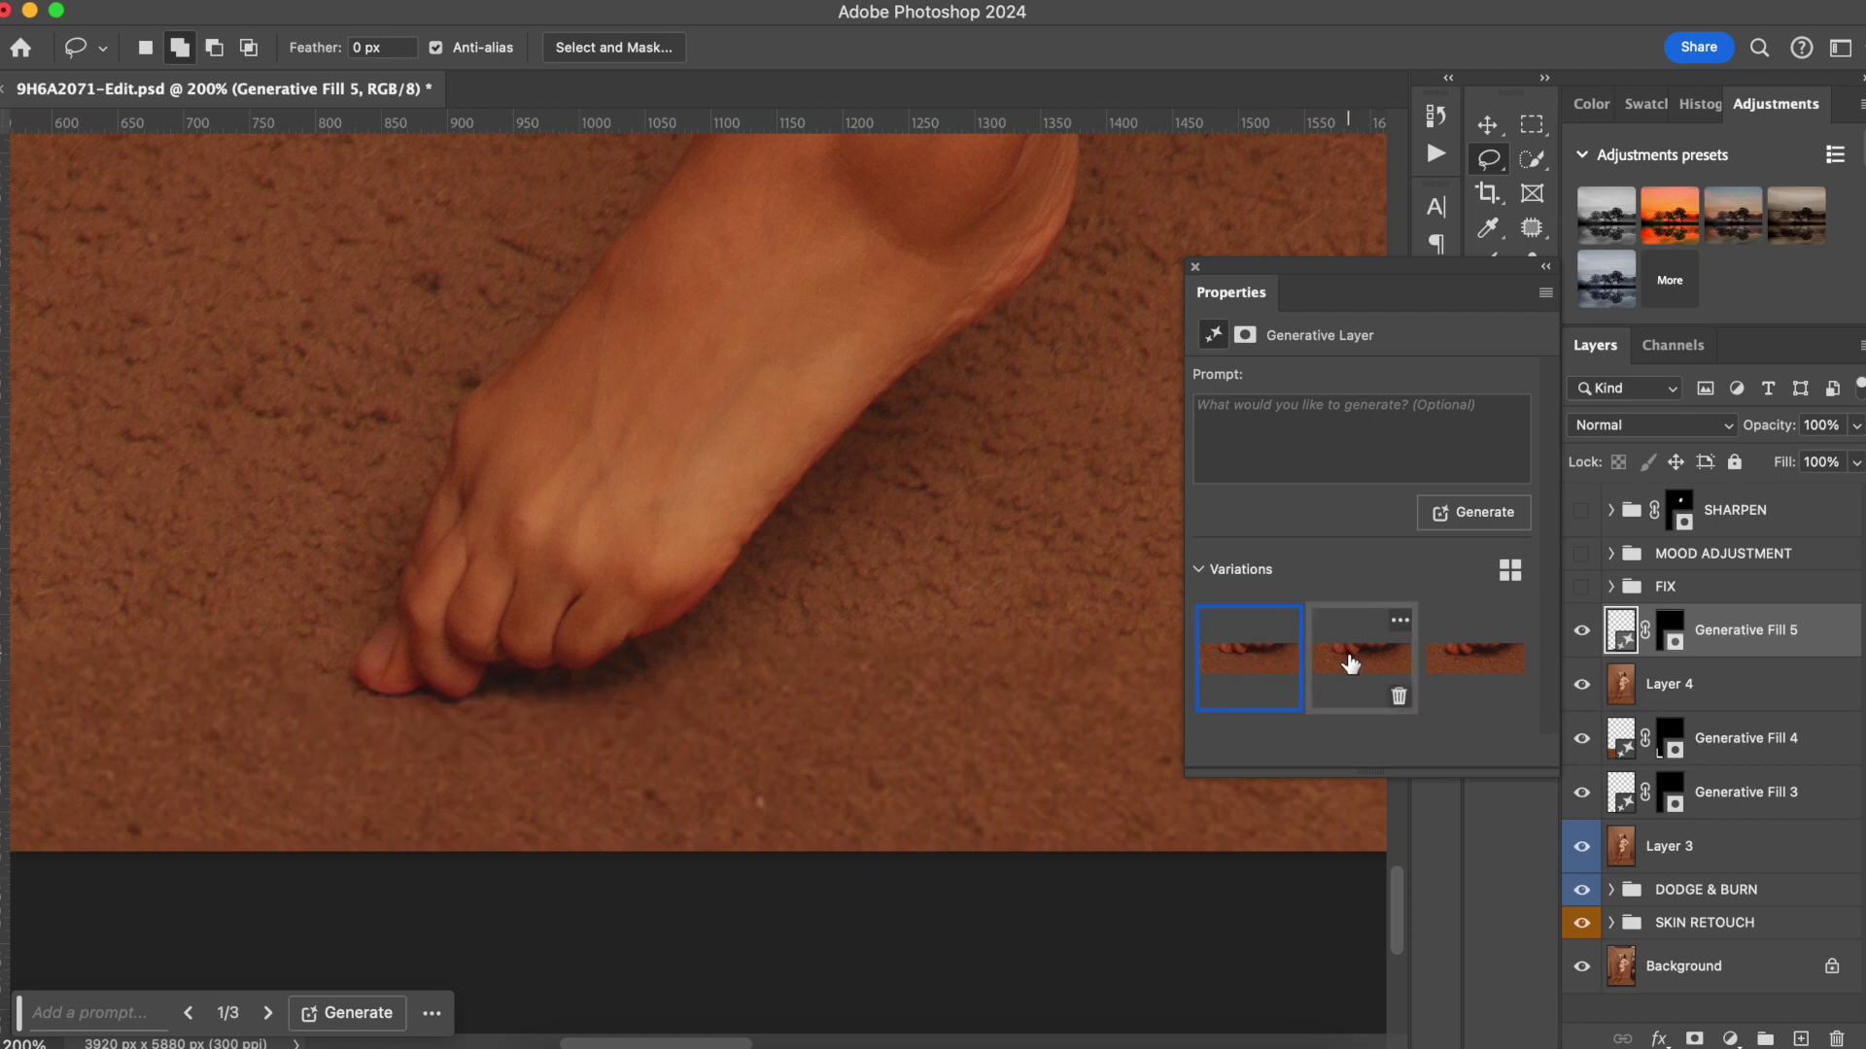
click(1363, 680)
click(1581, 634)
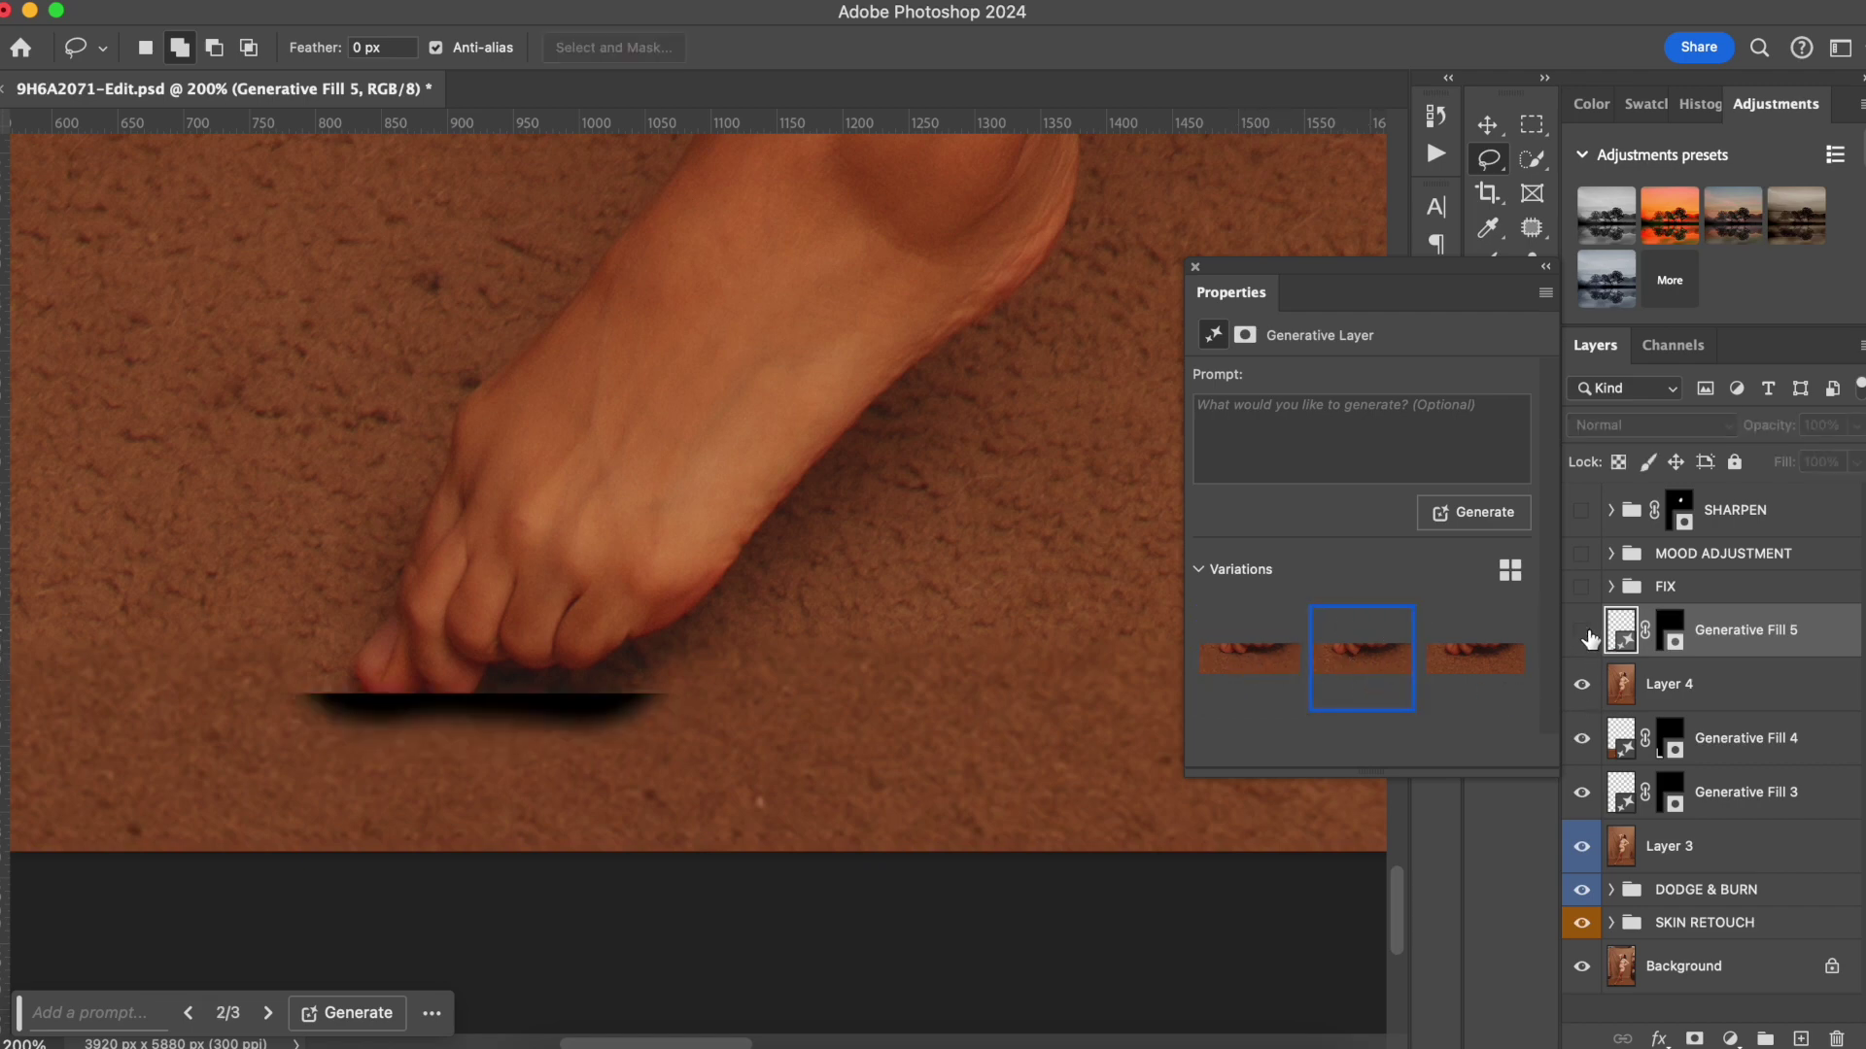
click(1581, 634)
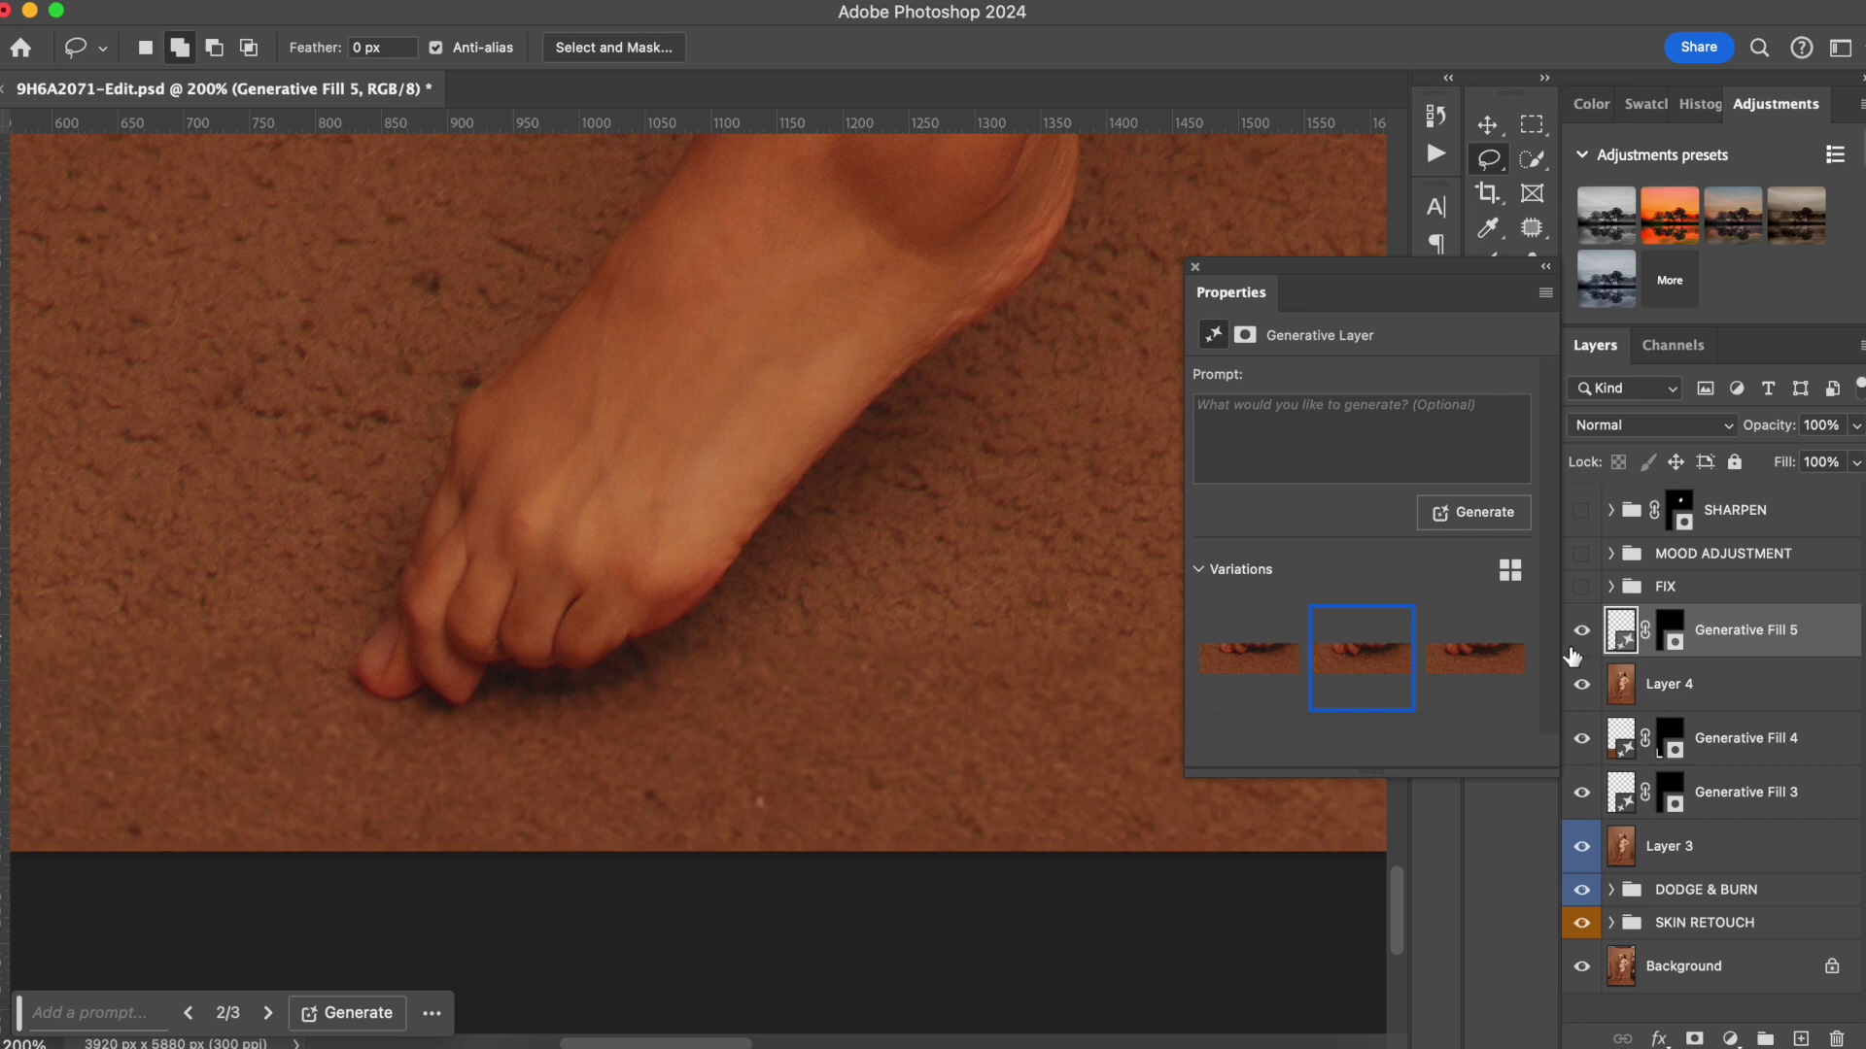
click(1255, 656)
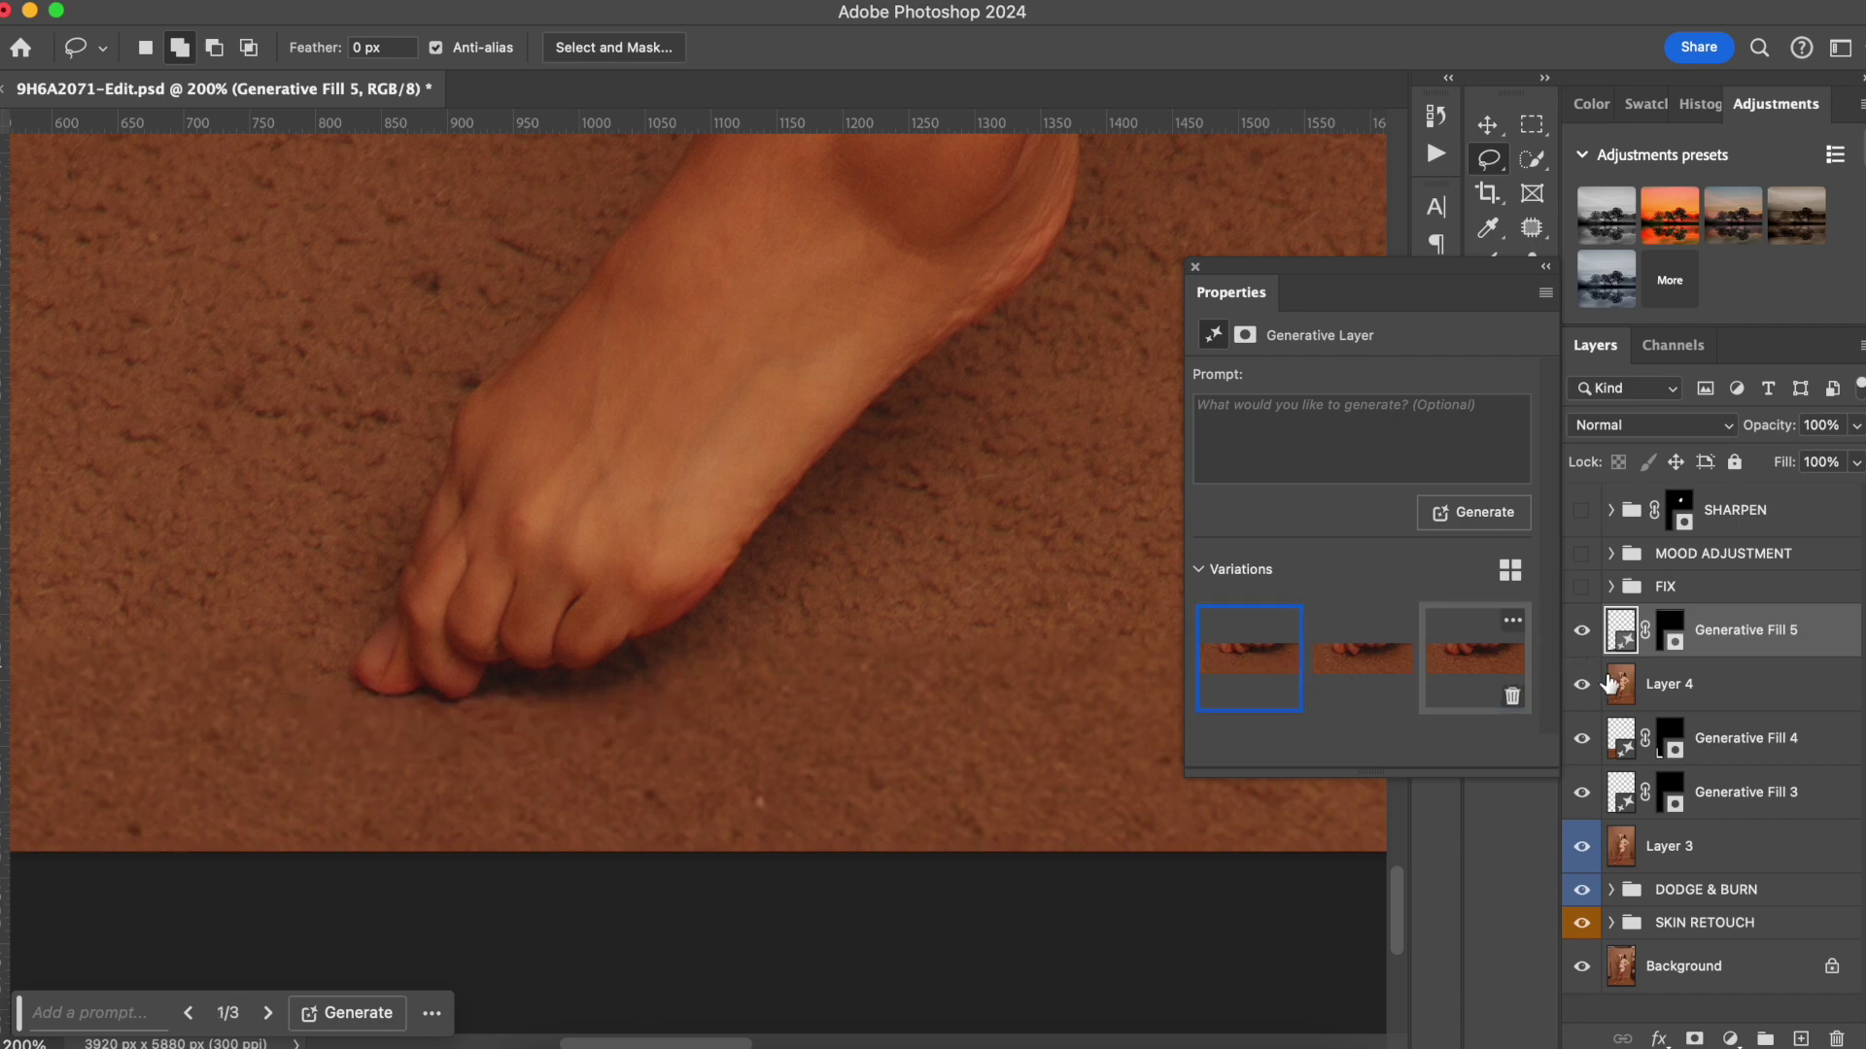
click(1582, 631)
click(1582, 631)
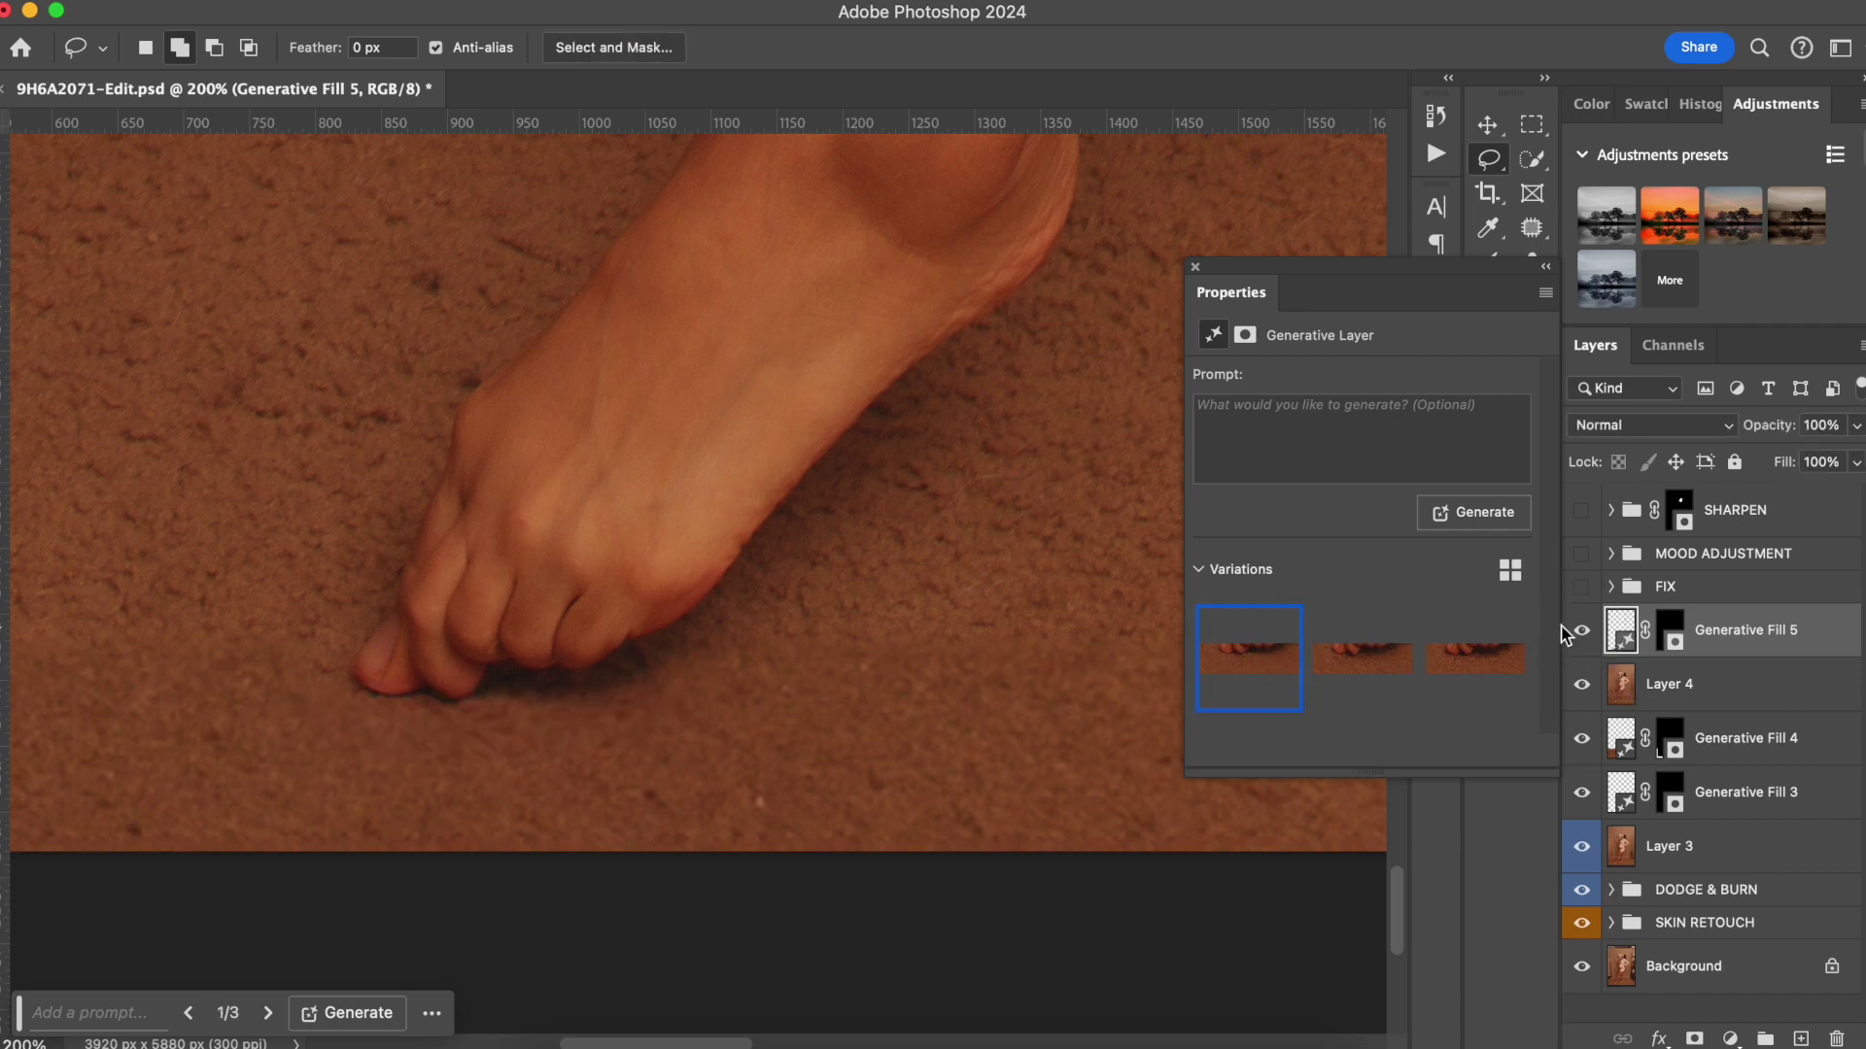
Zoom to 50% on the legs and floor, then lasso a small patch at the drape's left edge.
click(1195, 267)
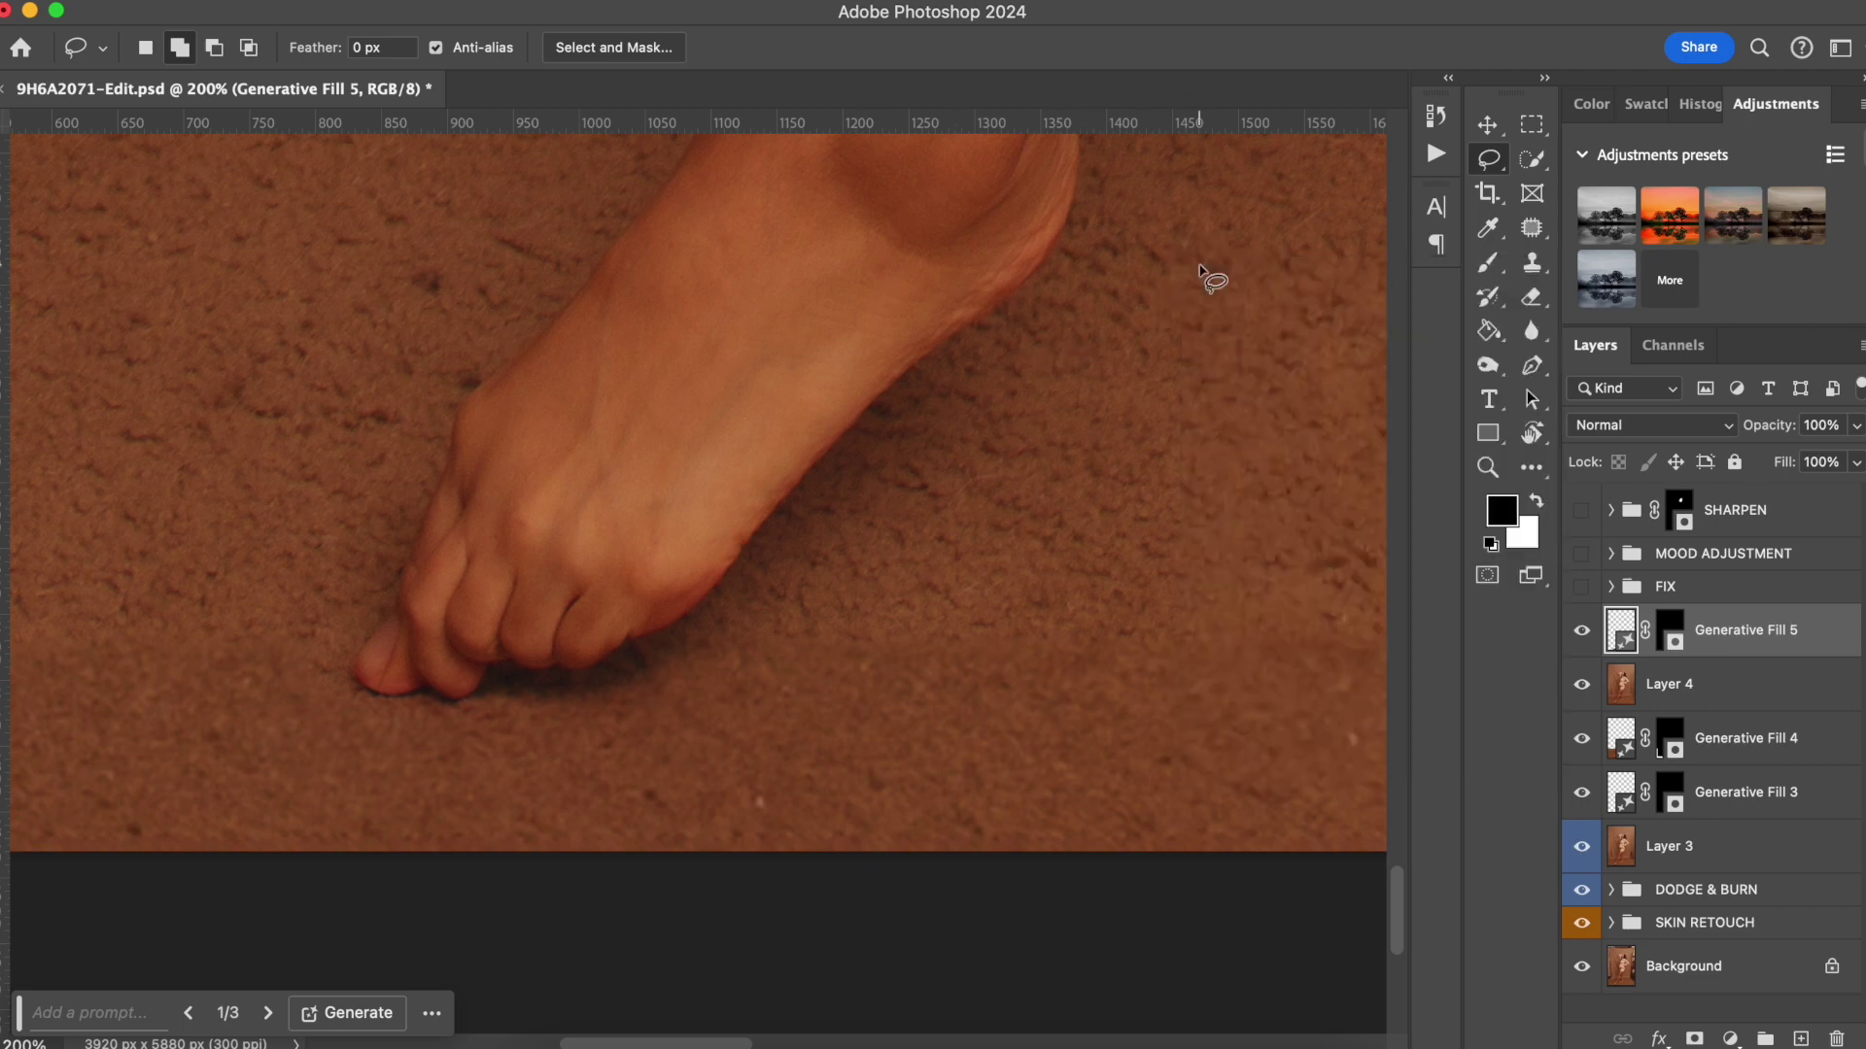
key(super+minus)
key(super+minus)
key(super+minus)
key(super+minus)
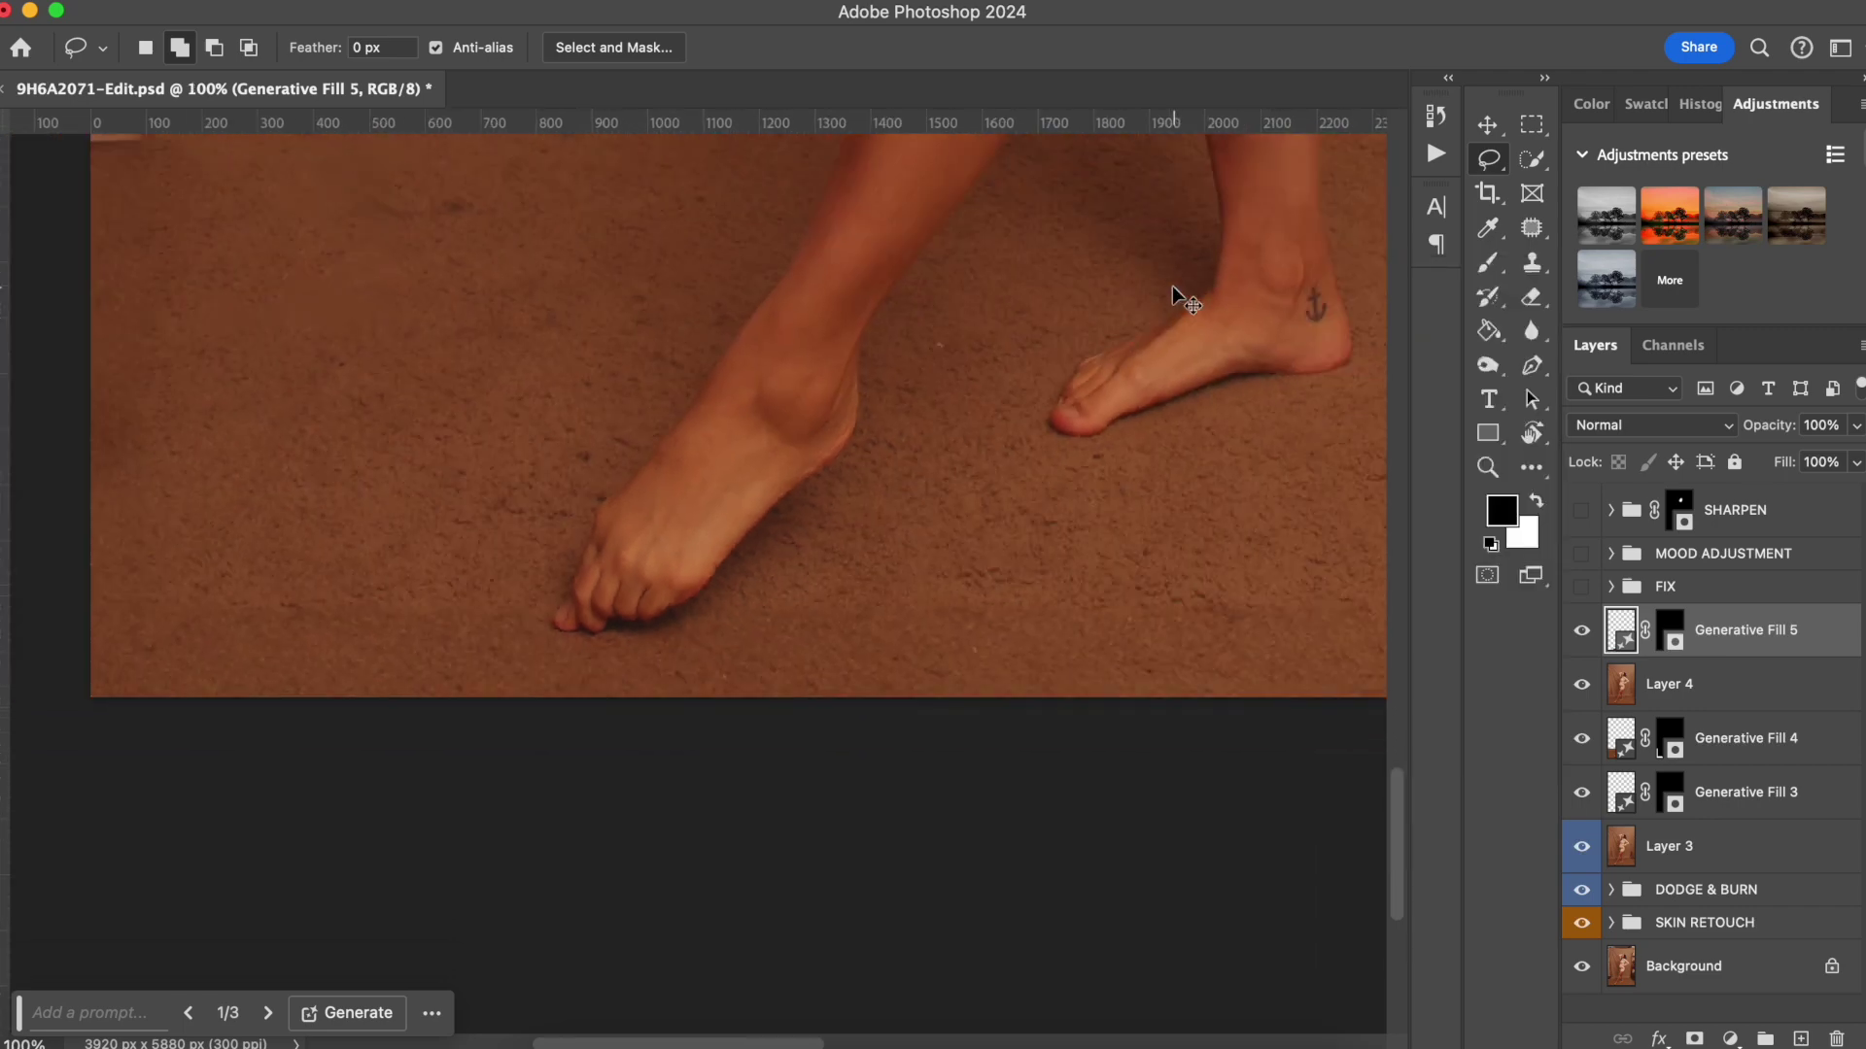
key(super+minus)
key(super+minus)
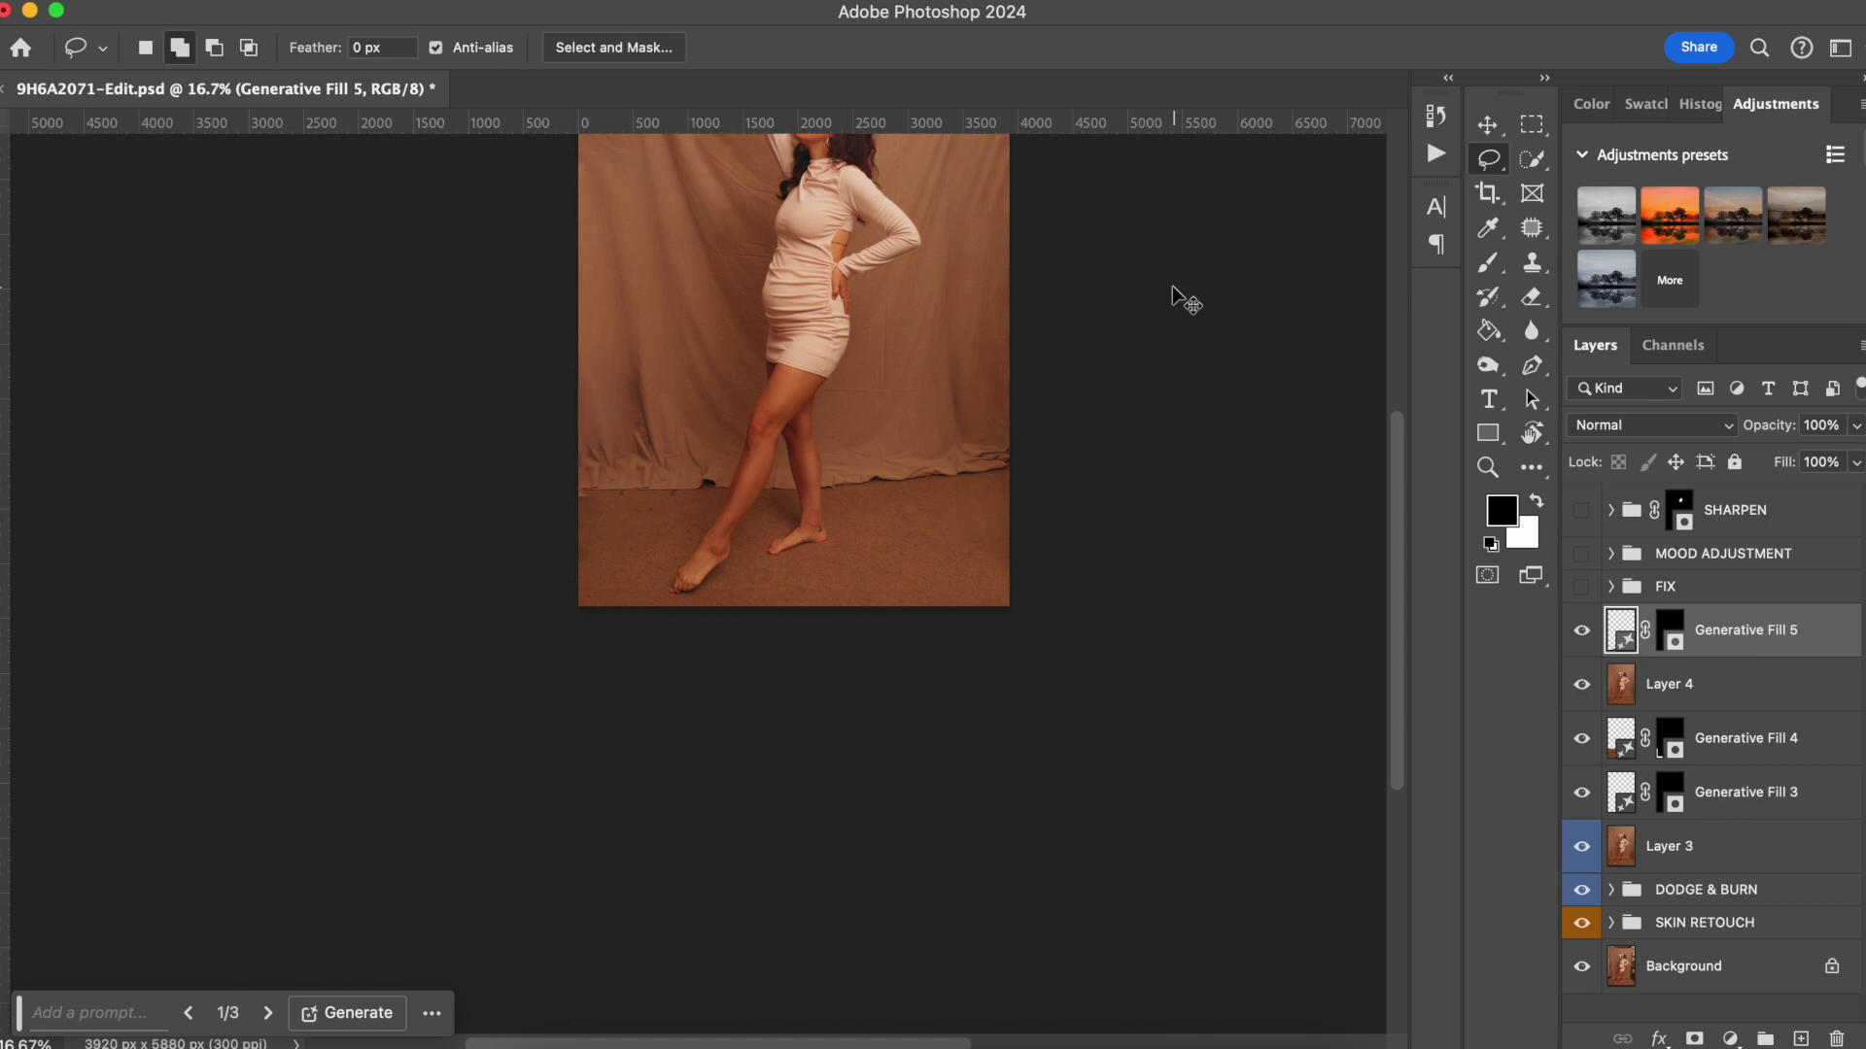
scroll(749, 533, up, 5)
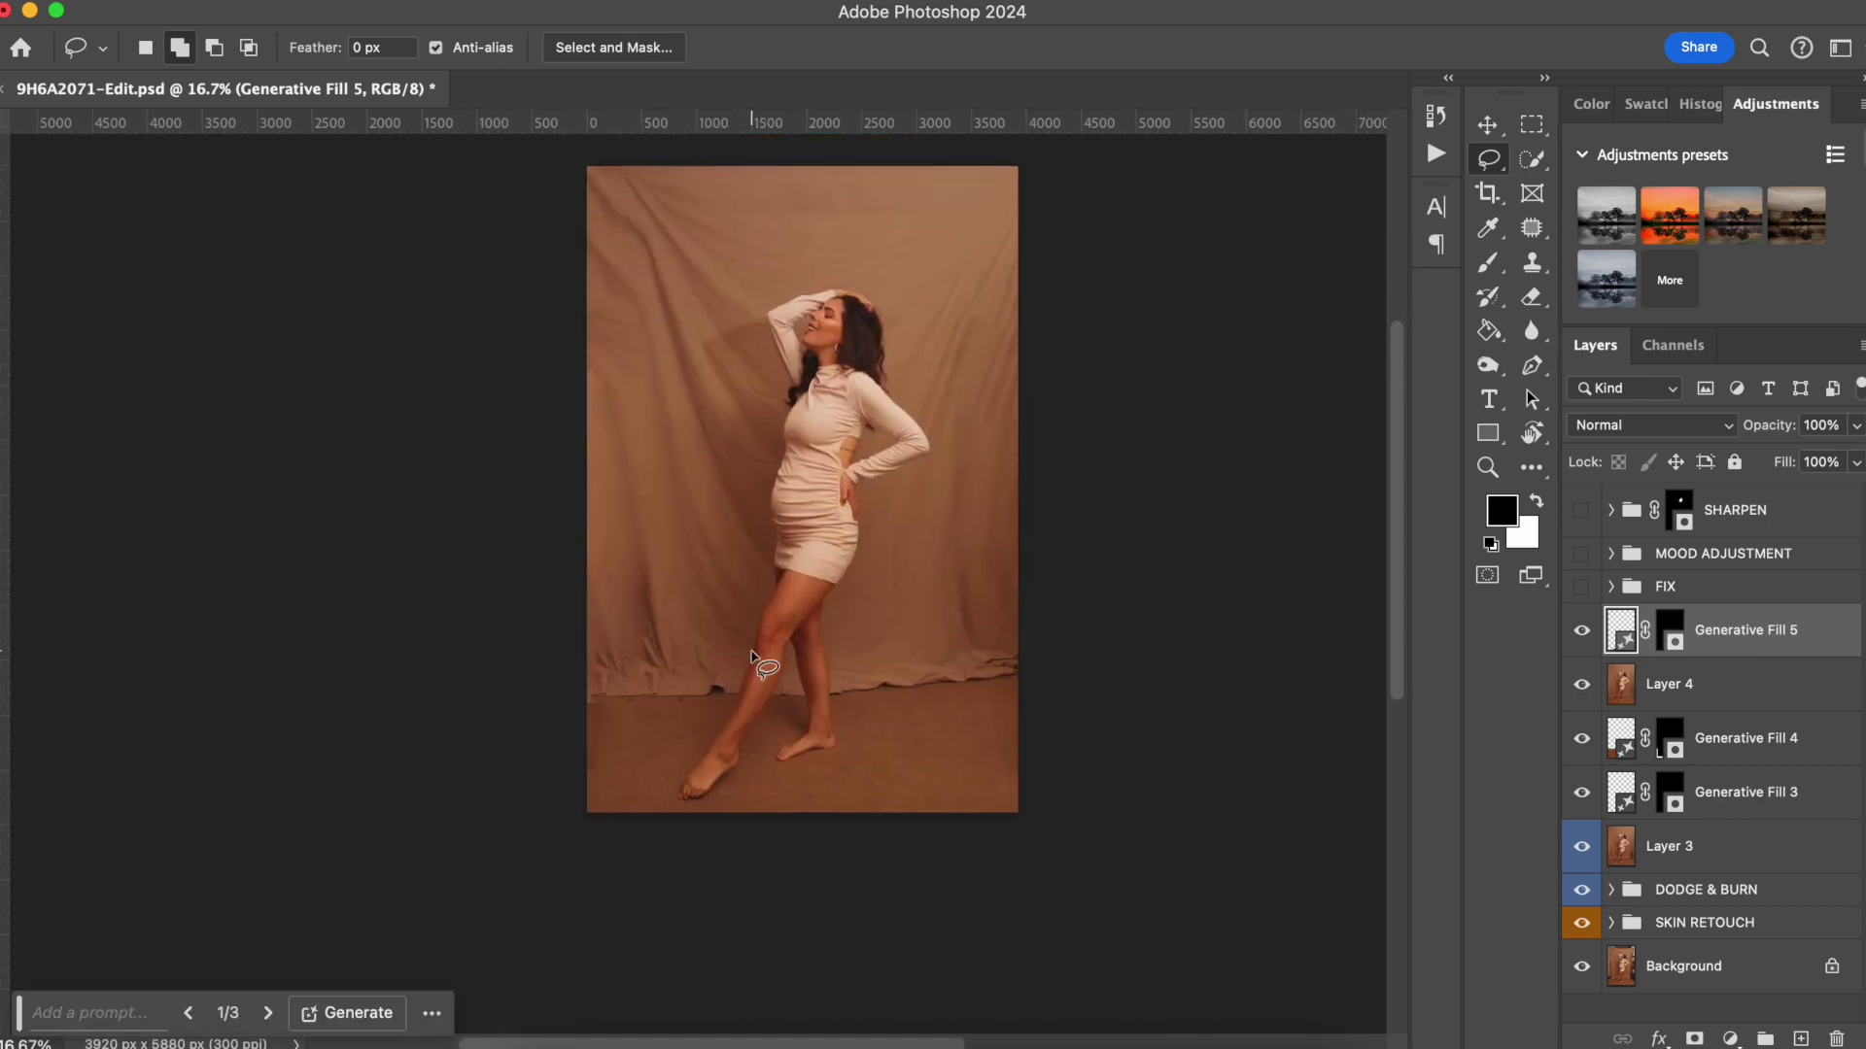
key(super+plus)
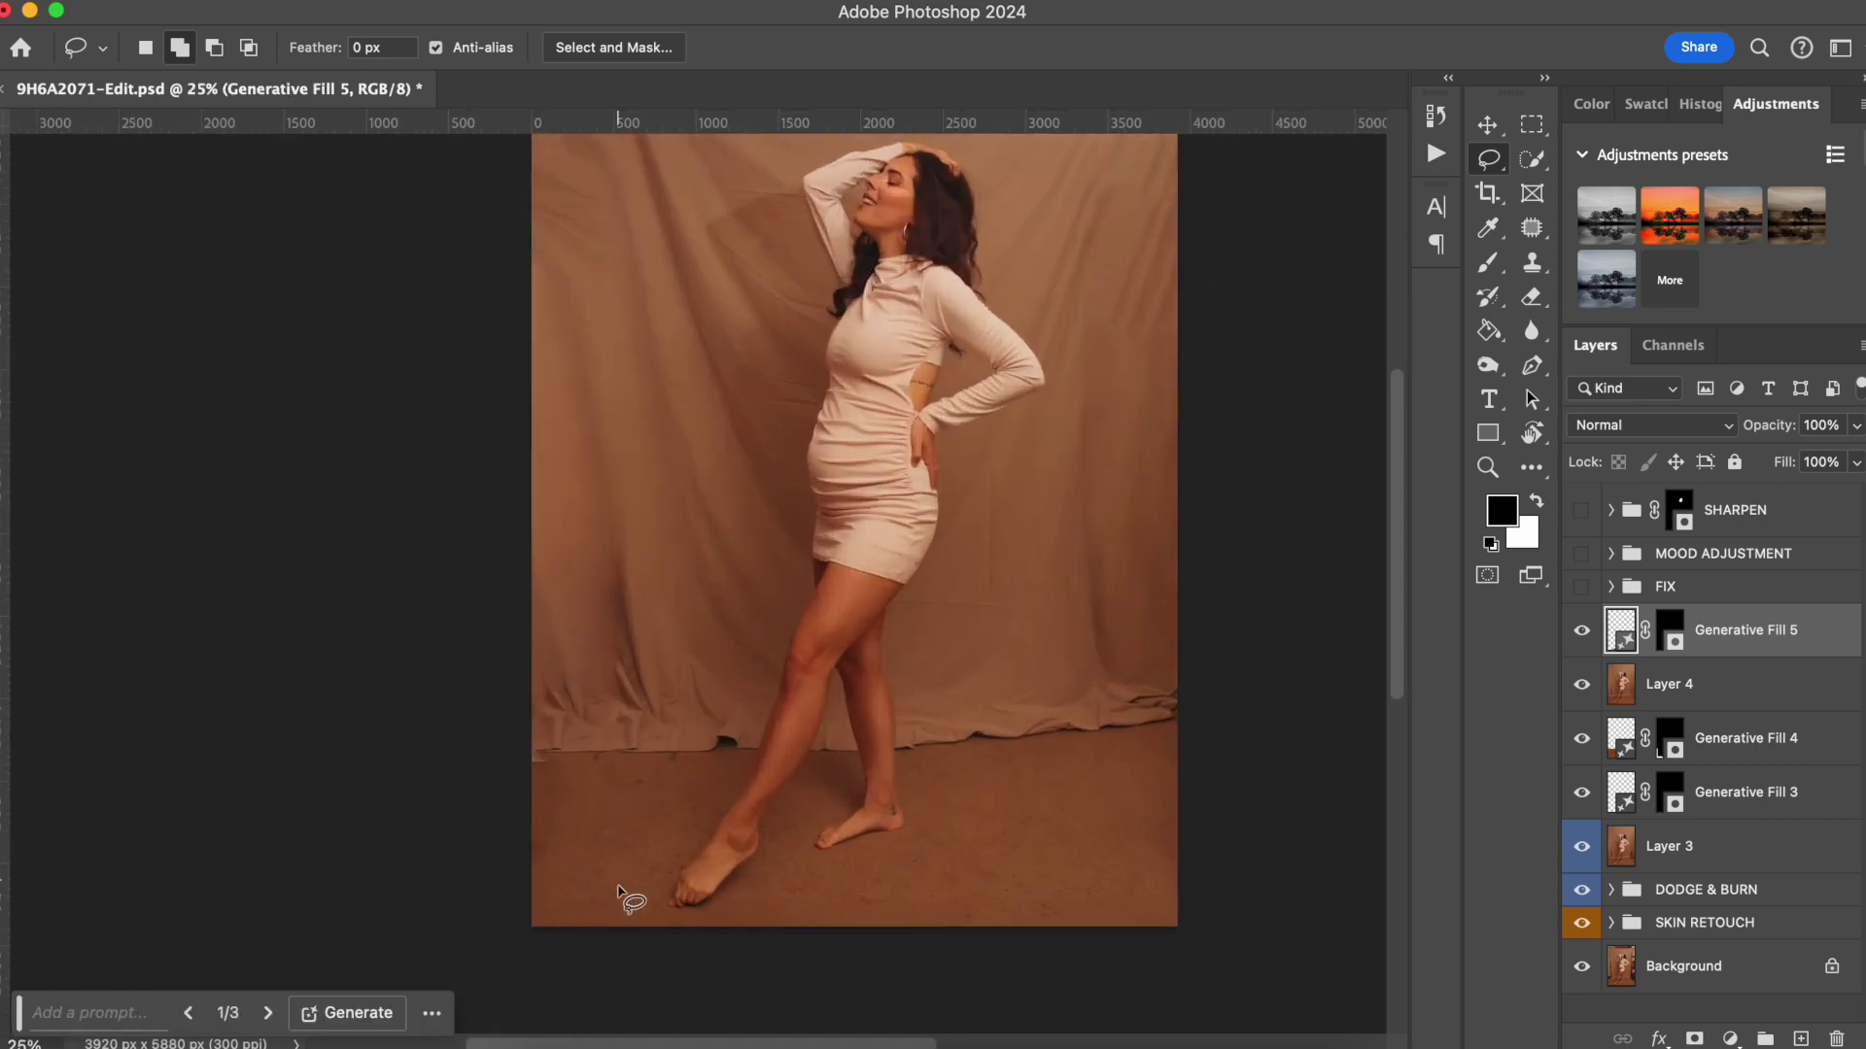
drag(919, 622, 901, 721)
key(super+minus)
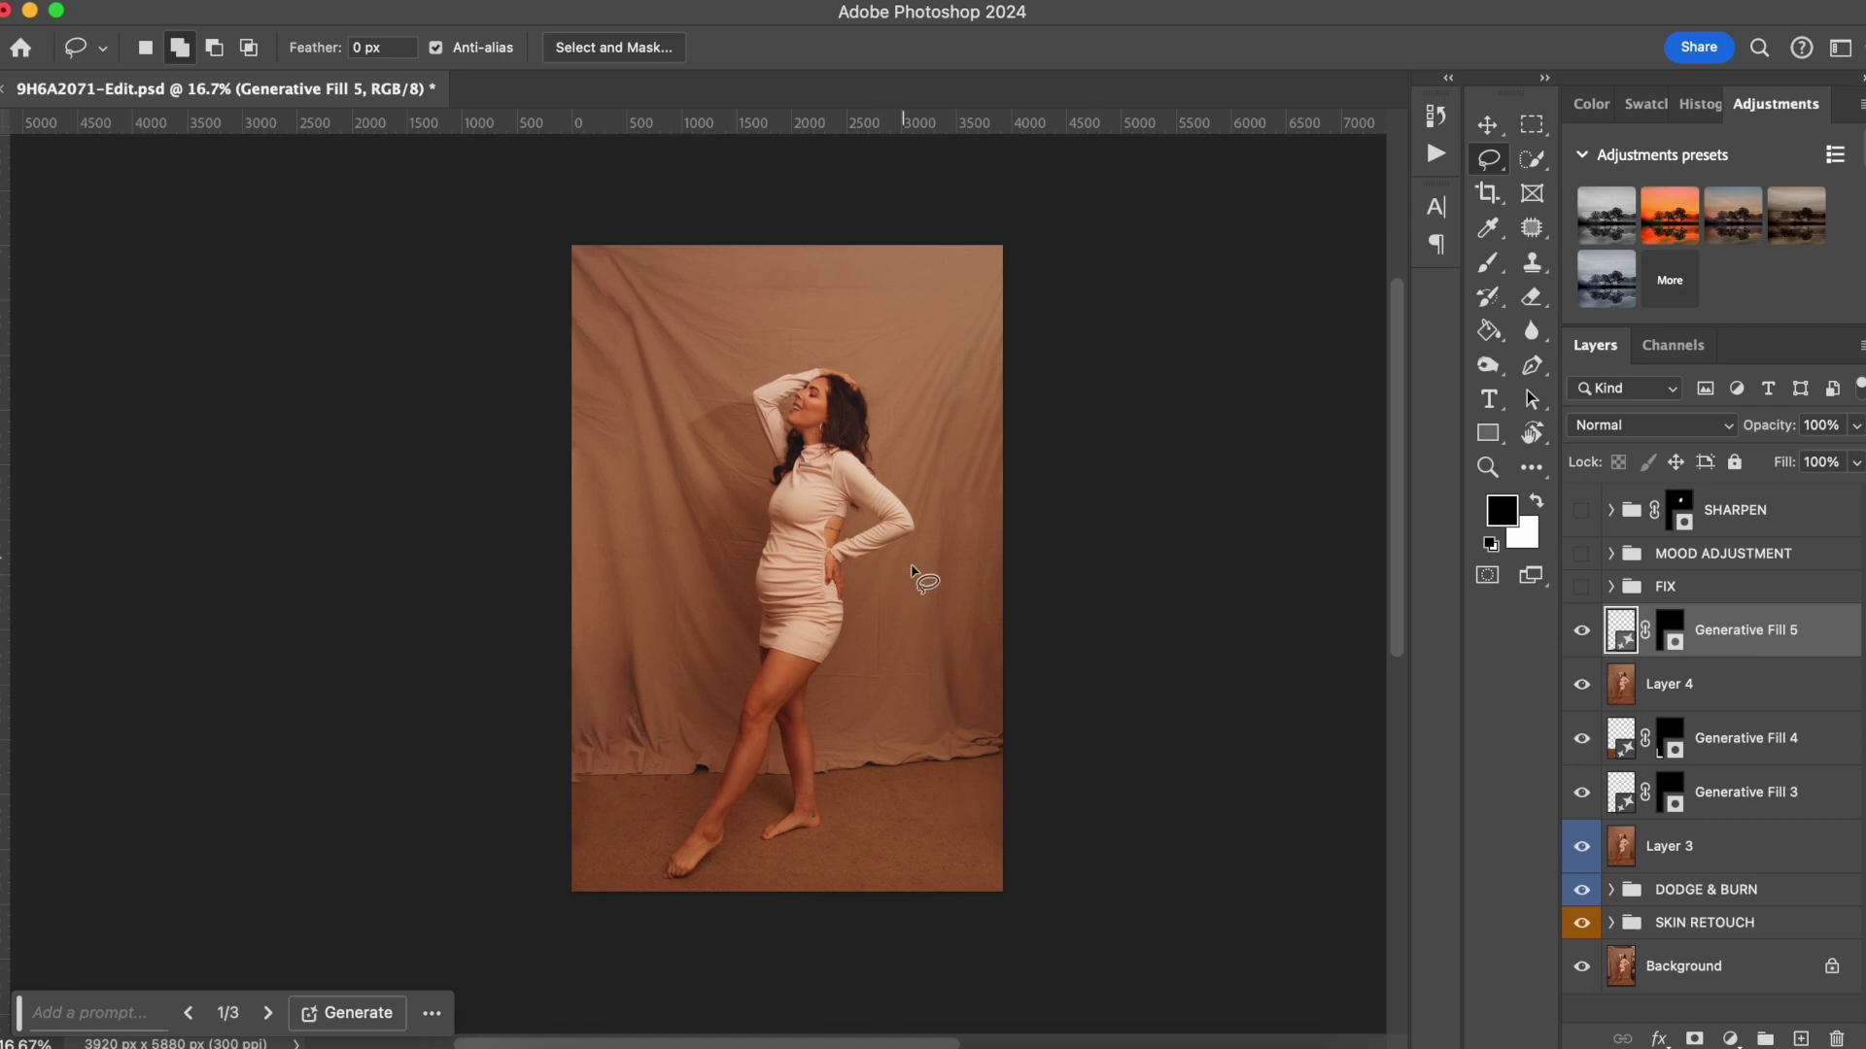
key(super+equal)
key(super+equal)
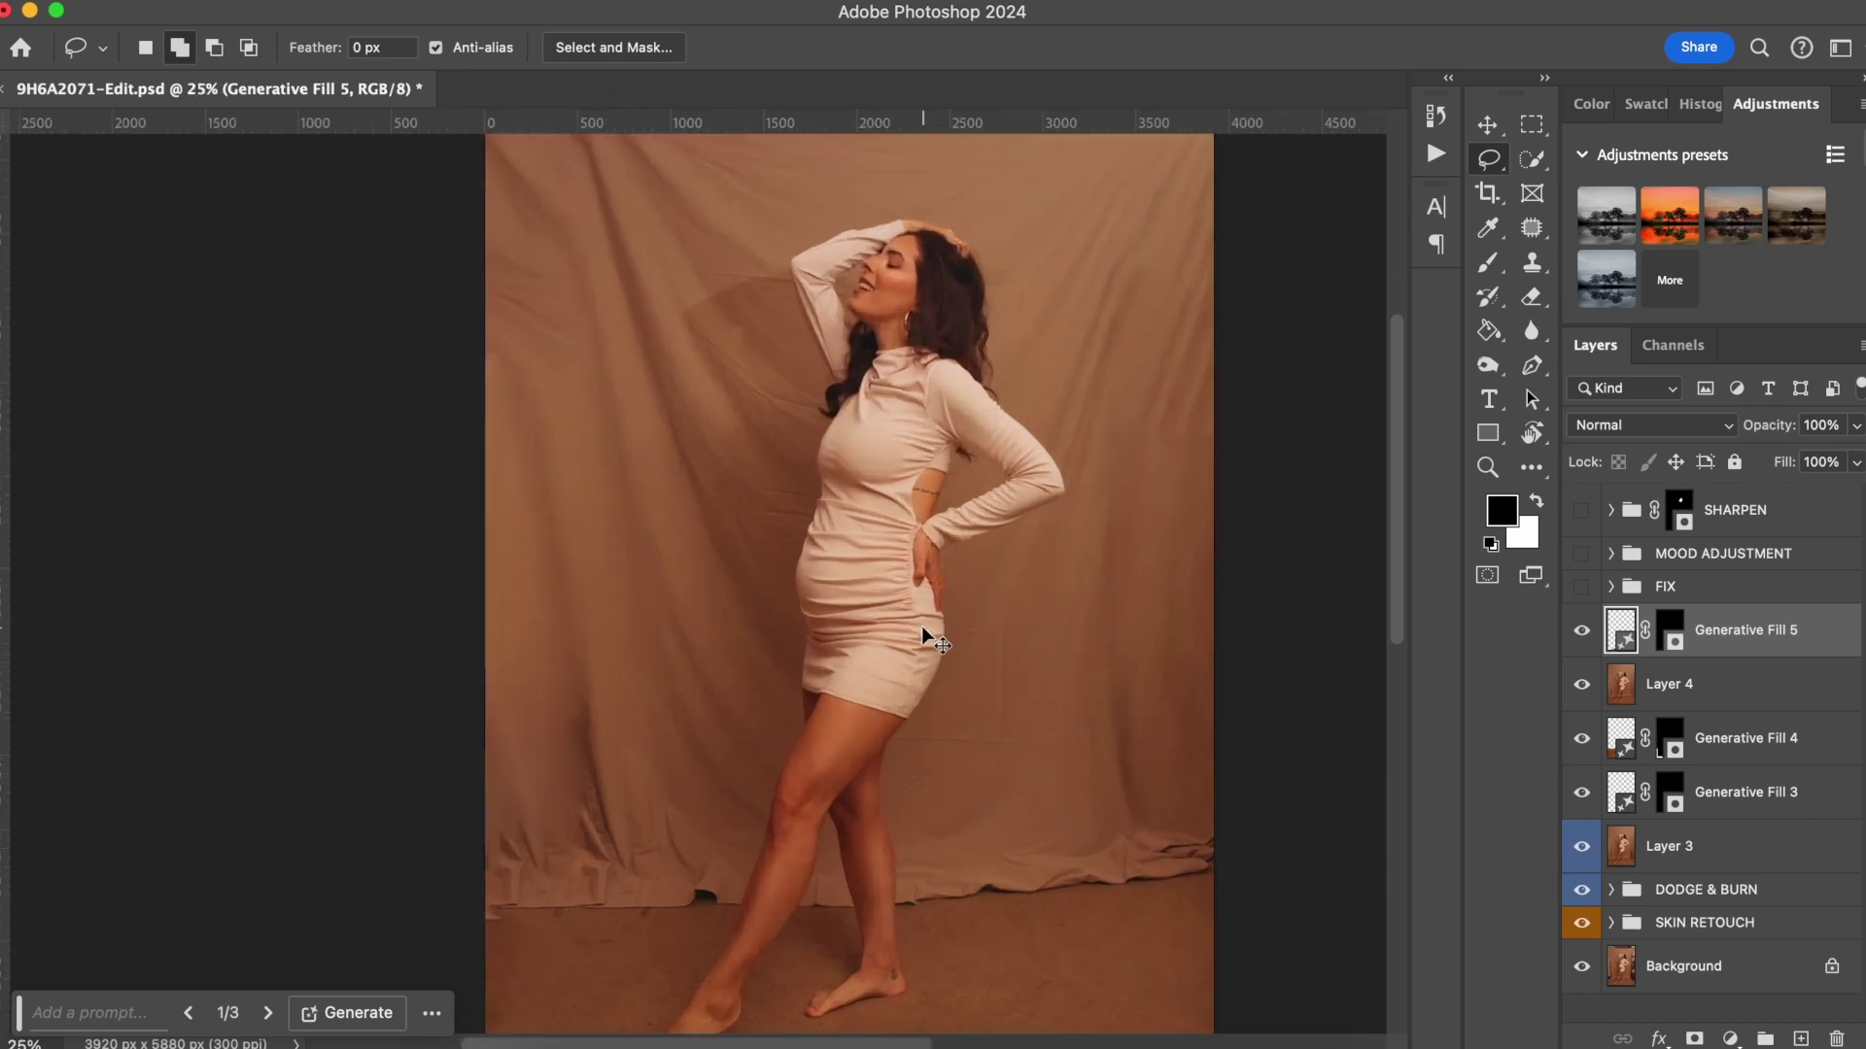
key(super+equal)
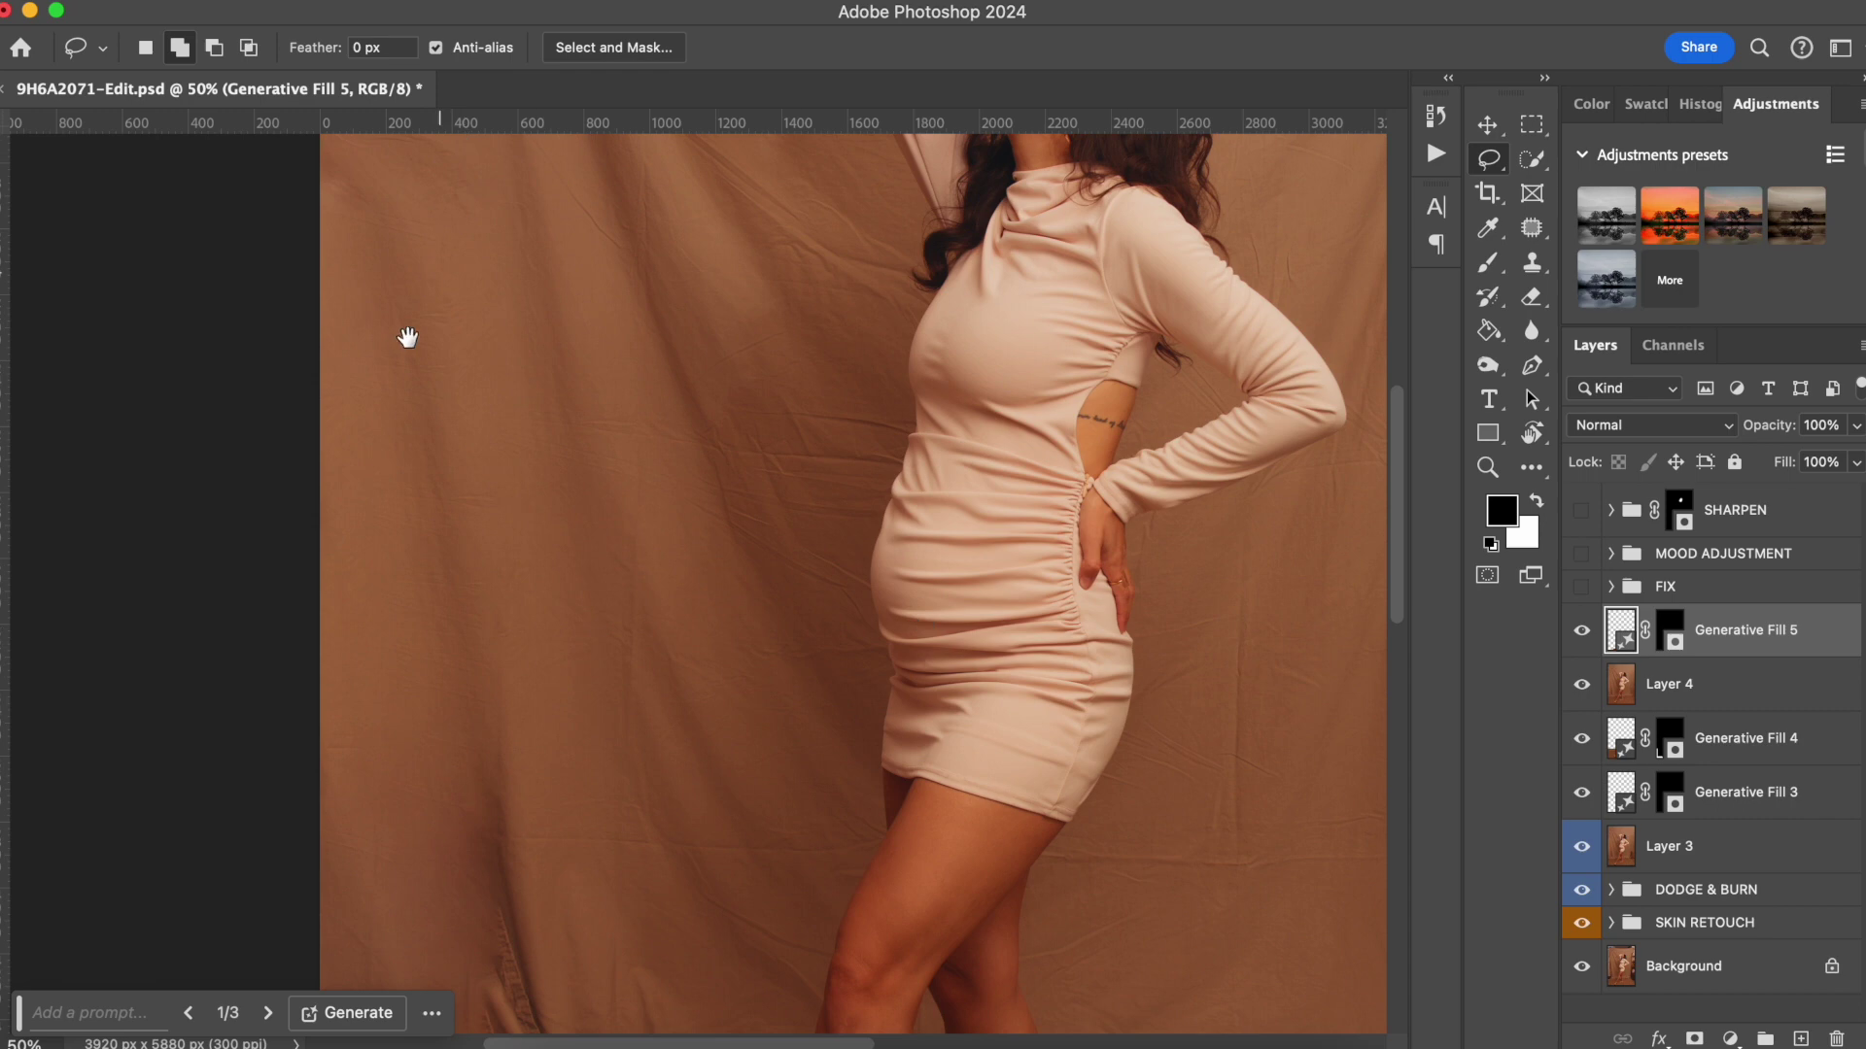
scroll(408, 333, down, 5)
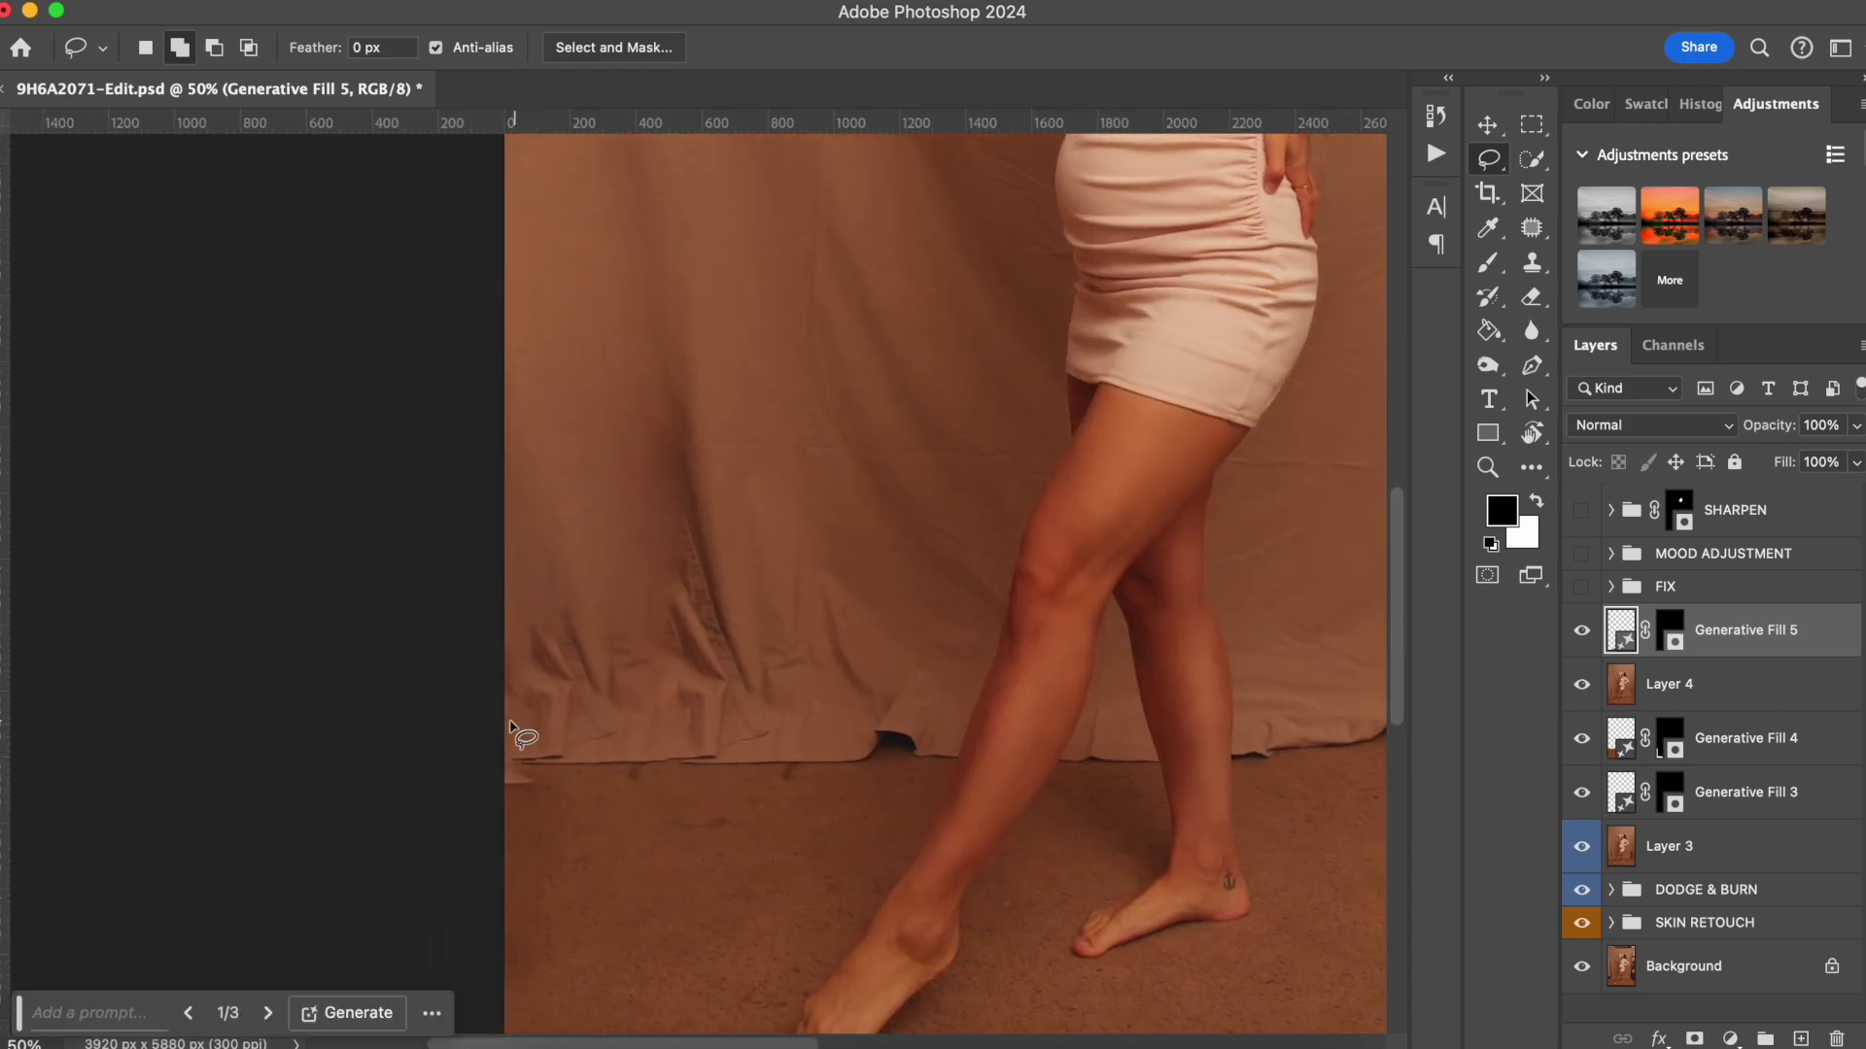
mouse_move(507, 721)
mouse_down()
mouse_move(488, 749)
mouse_move(530, 813)
mouse_move(568, 779)
mouse_move(576, 750)
mouse_move(544, 719)
mouse_move(496, 736)
mouse_up()
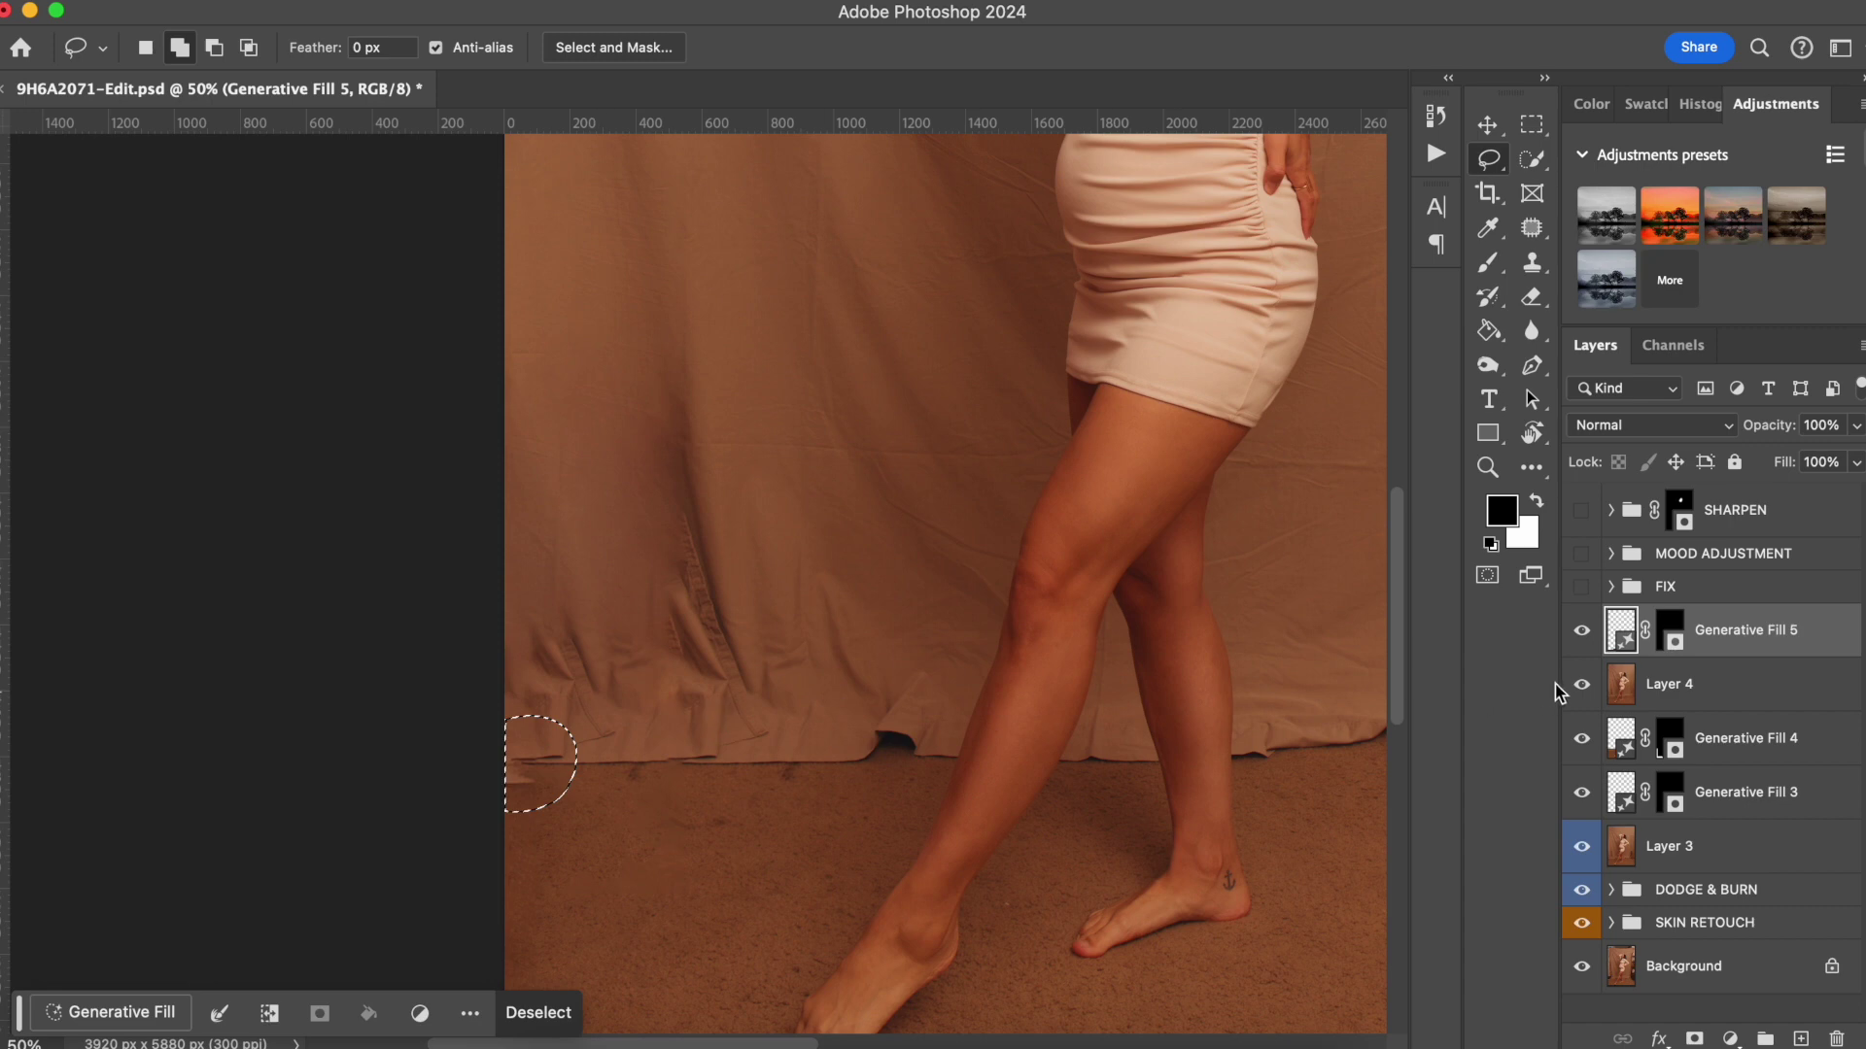
With Layer 4 active, cancel the first Generative Fill and regenerate on a lasso of the lower-left drape.
click(1665, 692)
click(153, 1016)
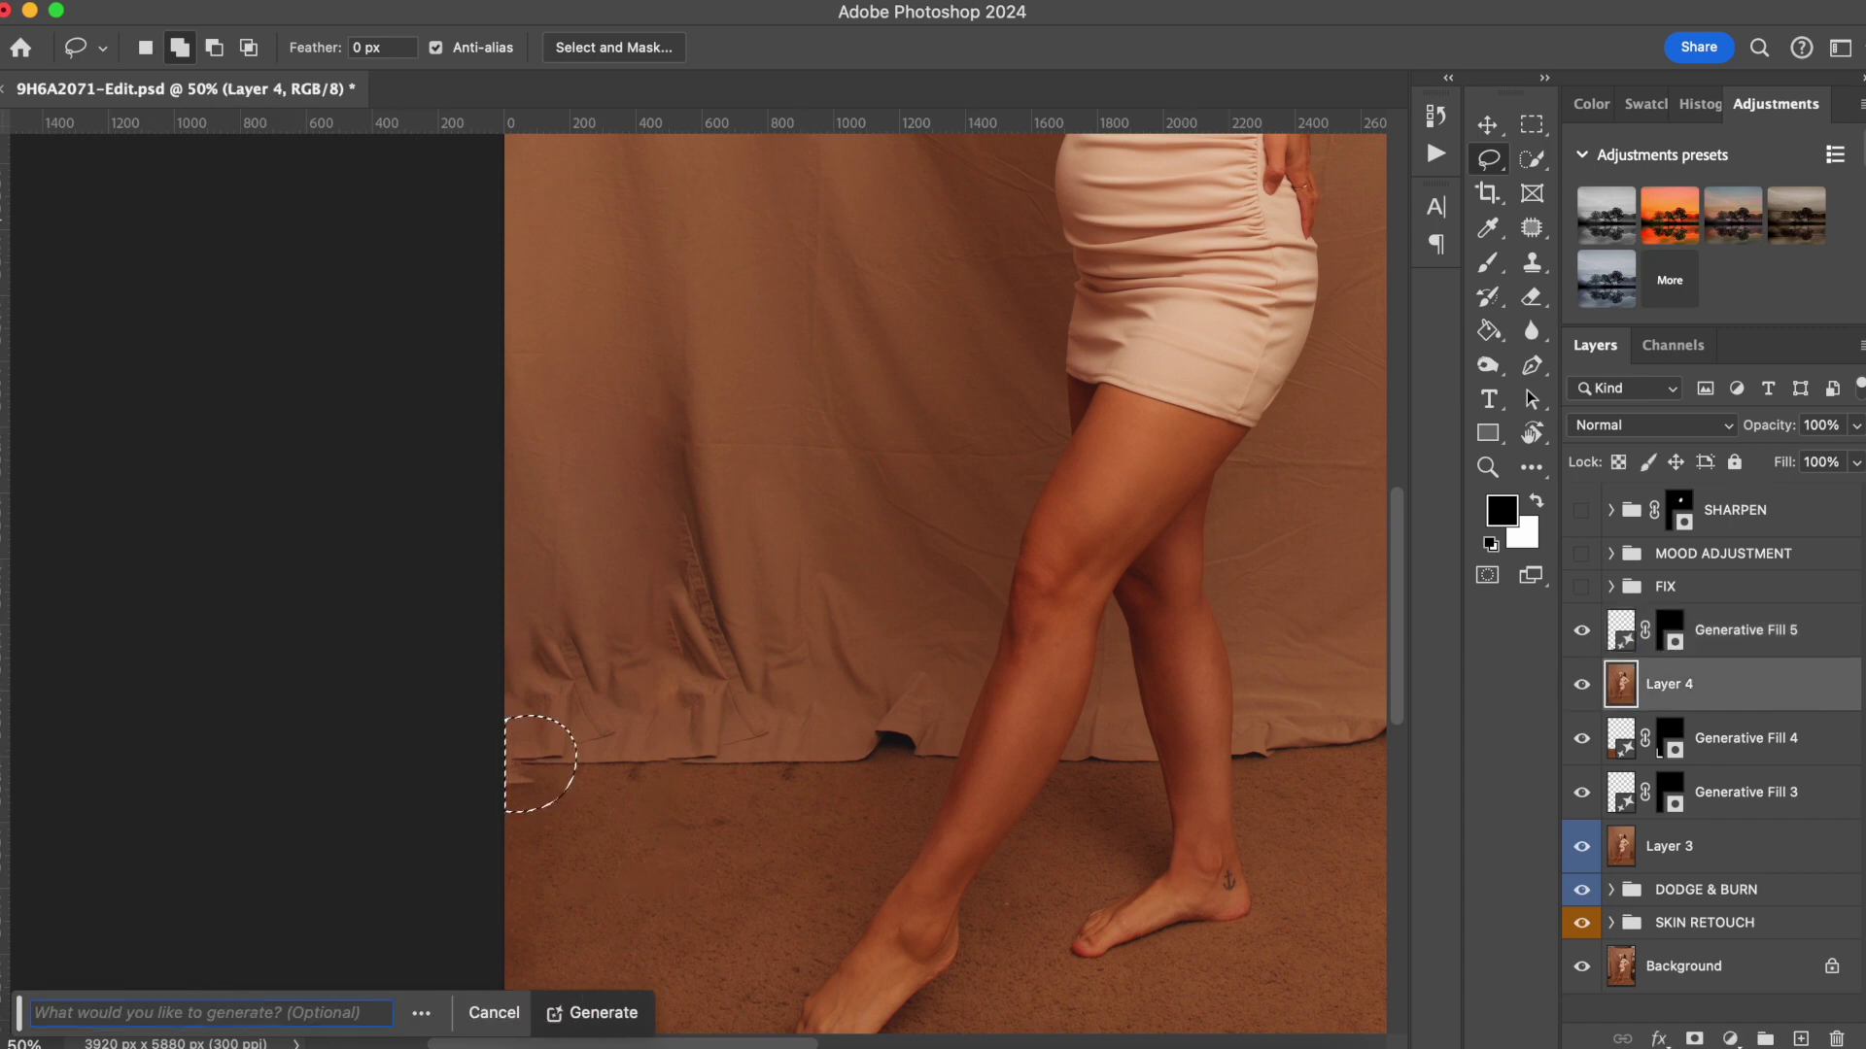
click(591, 1012)
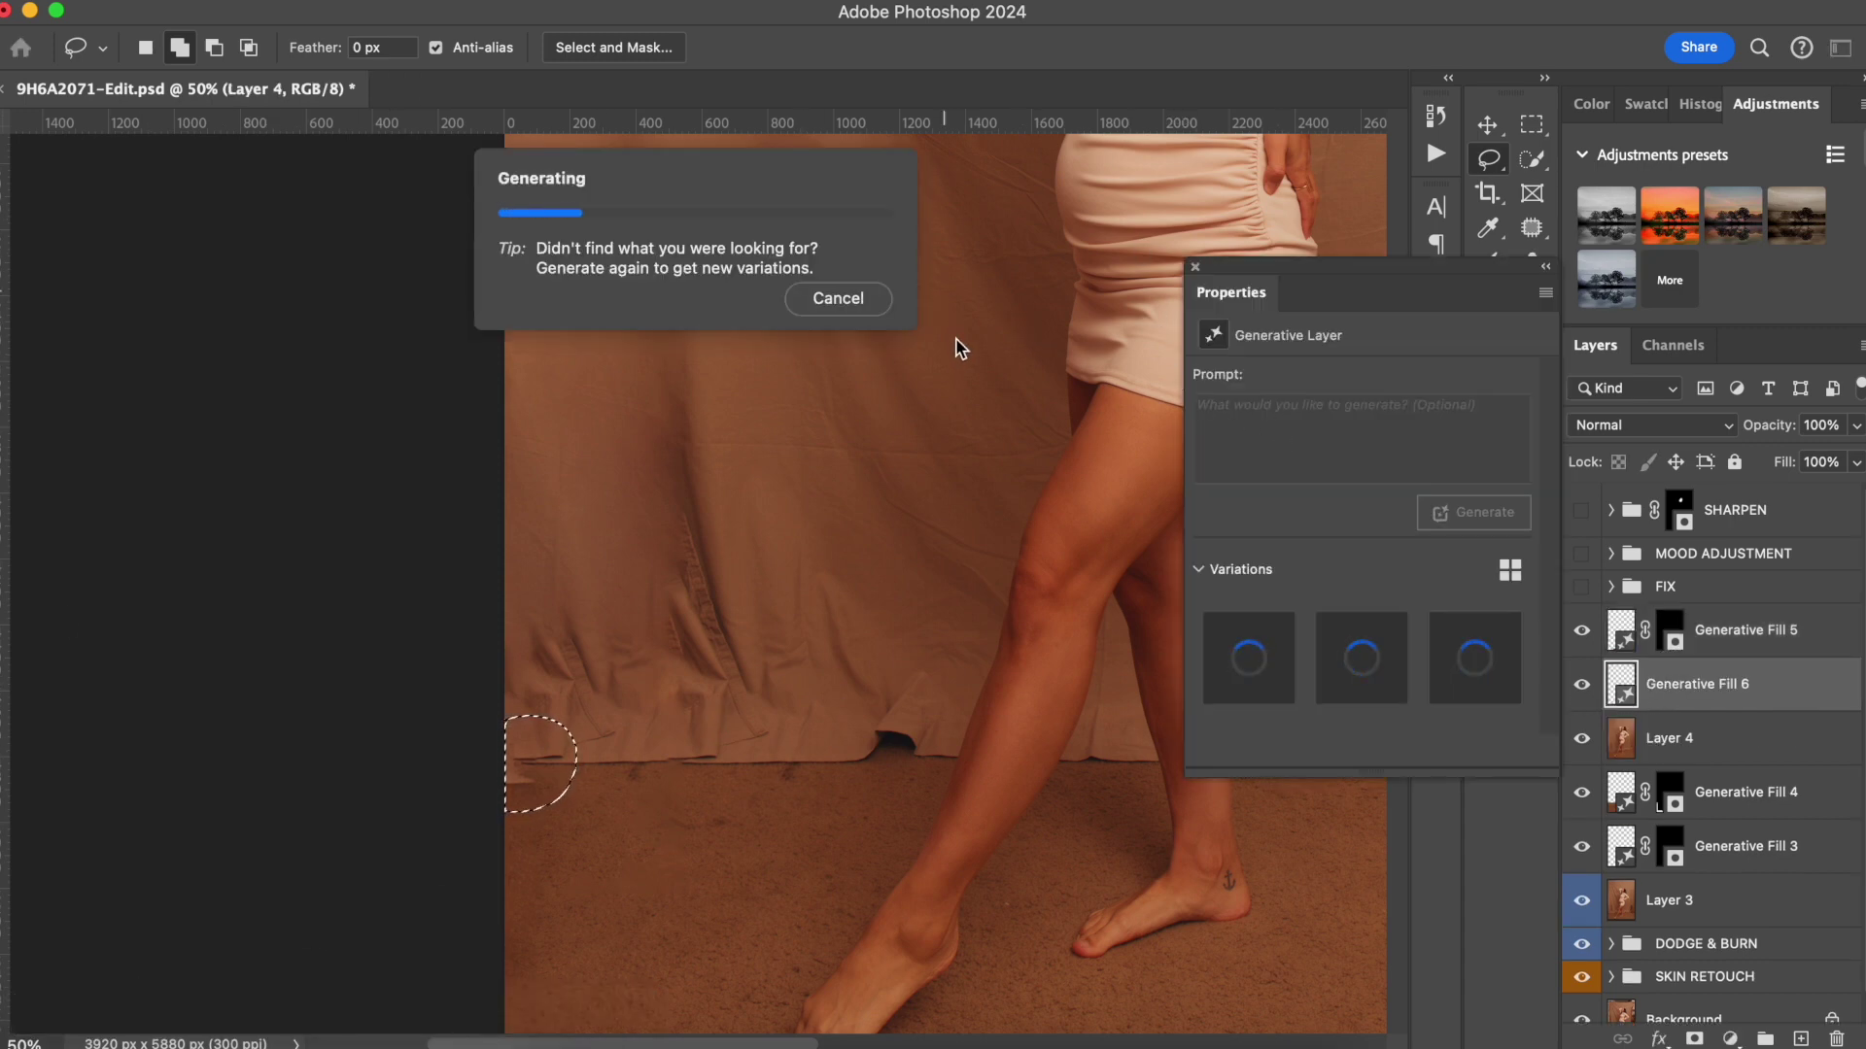
click(838, 297)
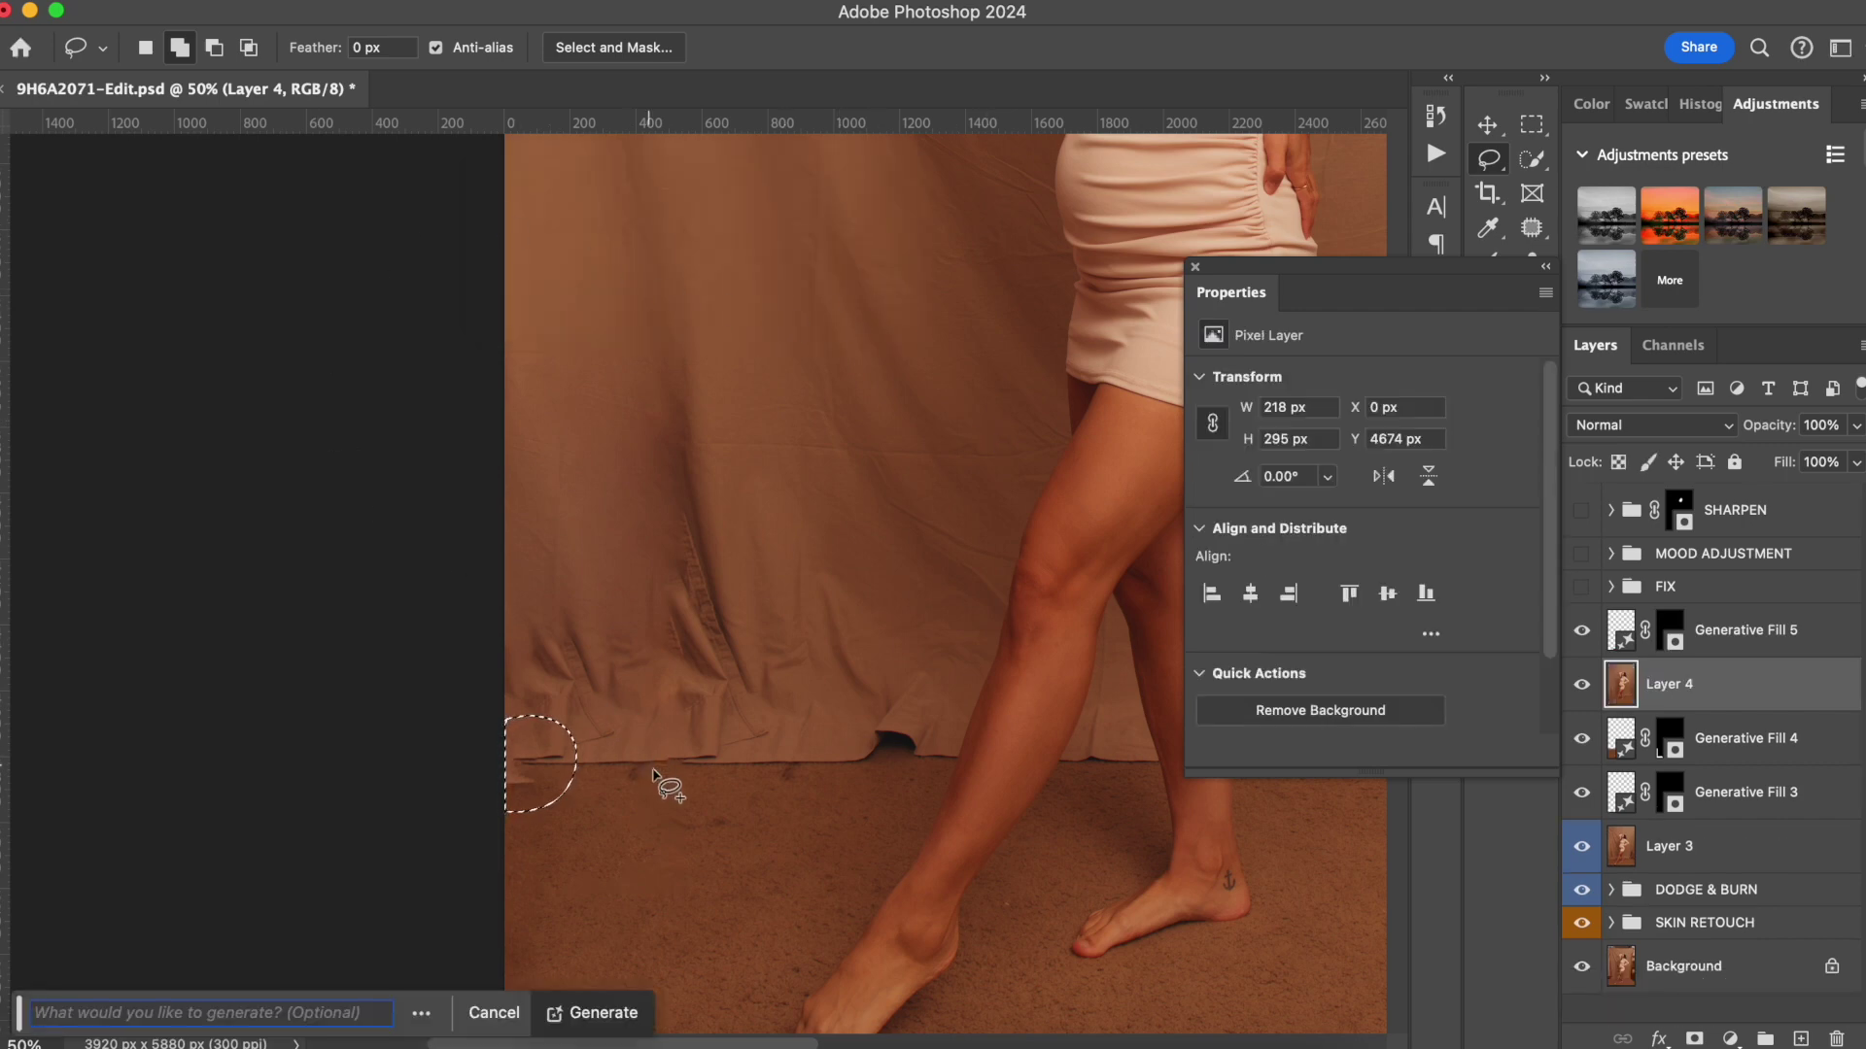
mouse_move(552, 316)
mouse_down()
mouse_move(469, 415)
mouse_move(428, 620)
mouse_move(423, 823)
mouse_move(552, 891)
mouse_move(753, 837)
mouse_move(808, 727)
mouse_move(716, 425)
mouse_move(639, 359)
mouse_move(500, 320)
mouse_up()
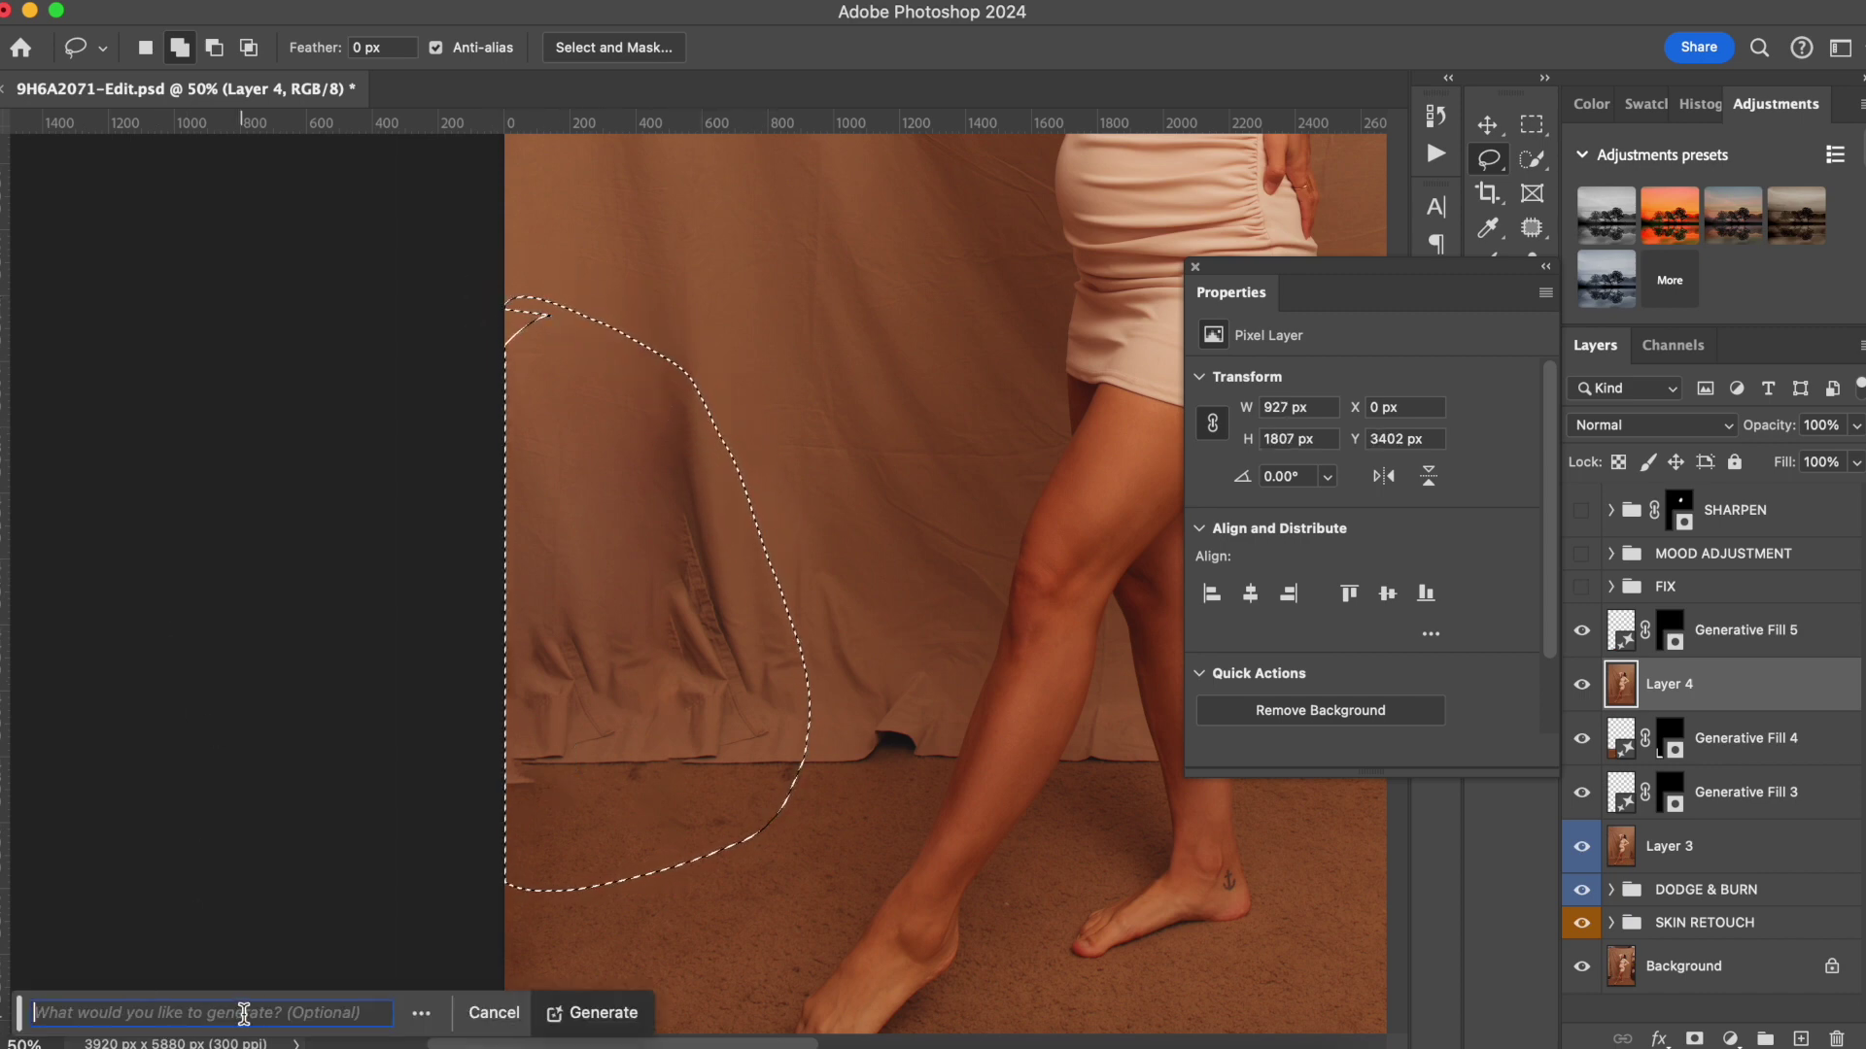
key(Return)
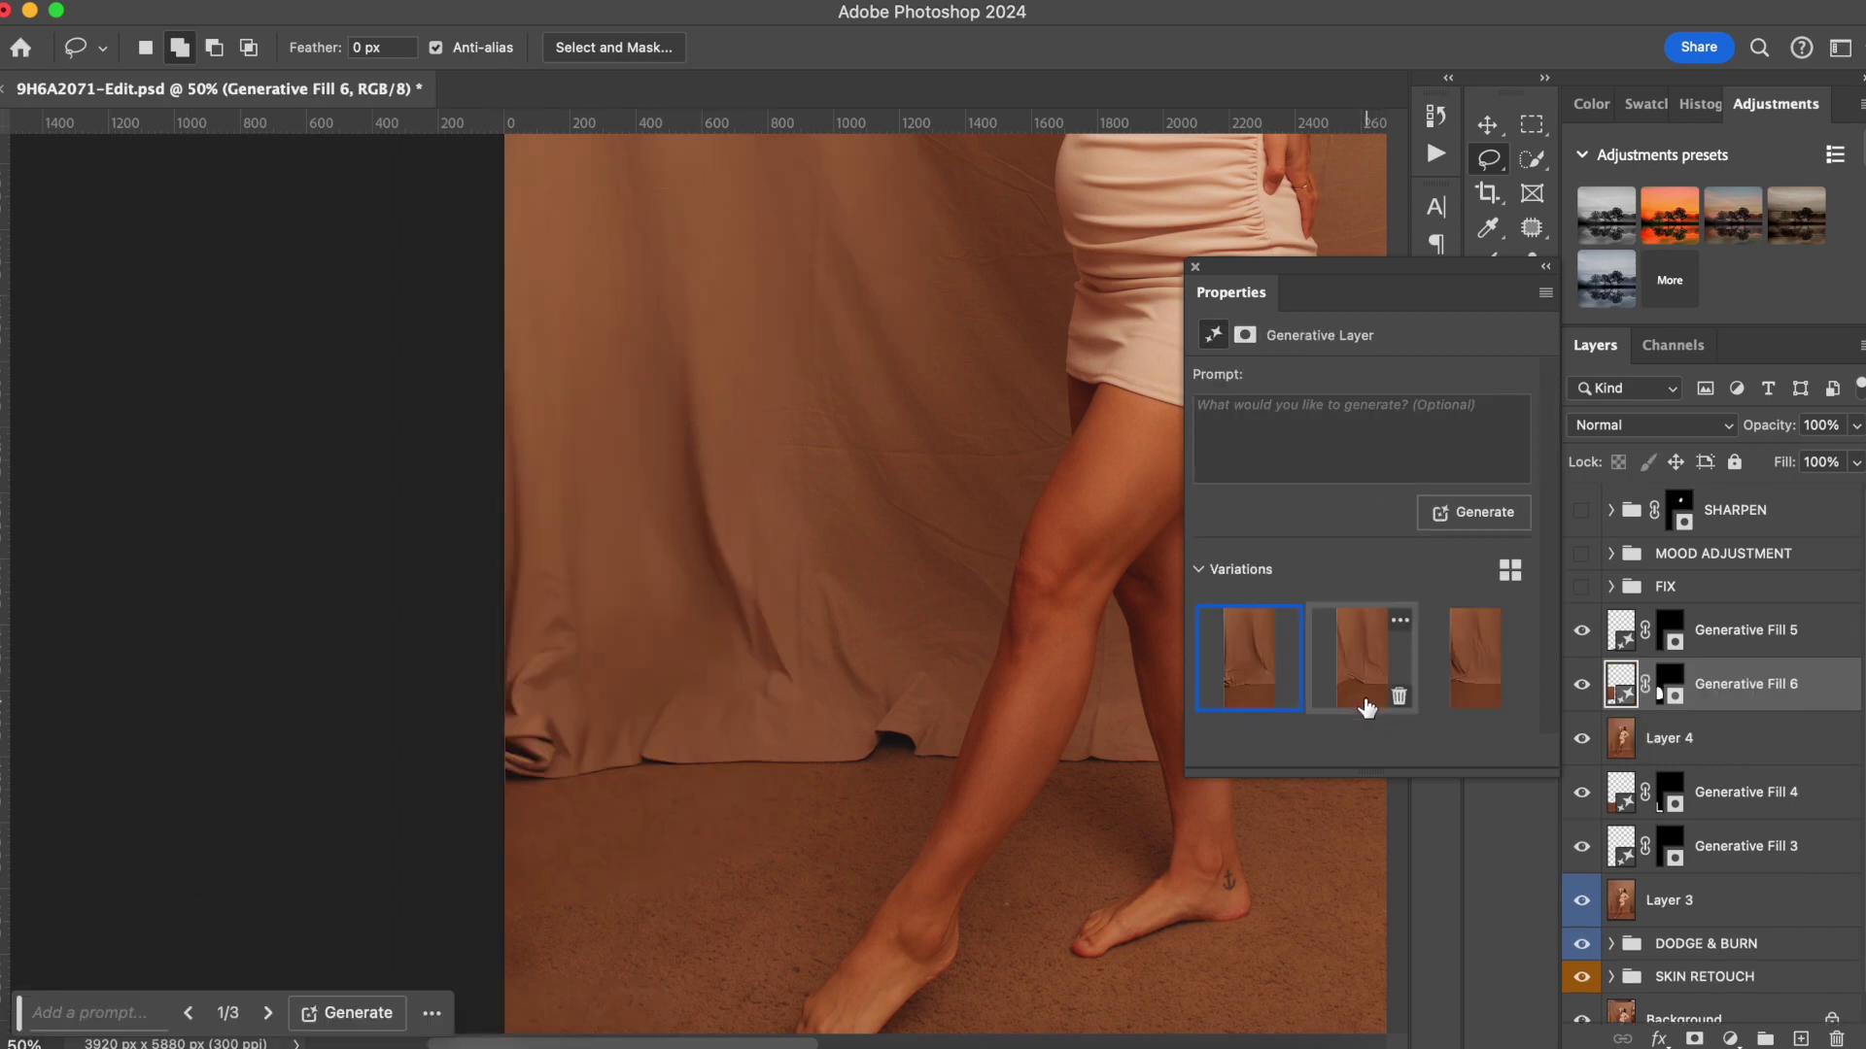
Compare the three drape variations at fit-to-screen view and keep variation 3.
click(1356, 668)
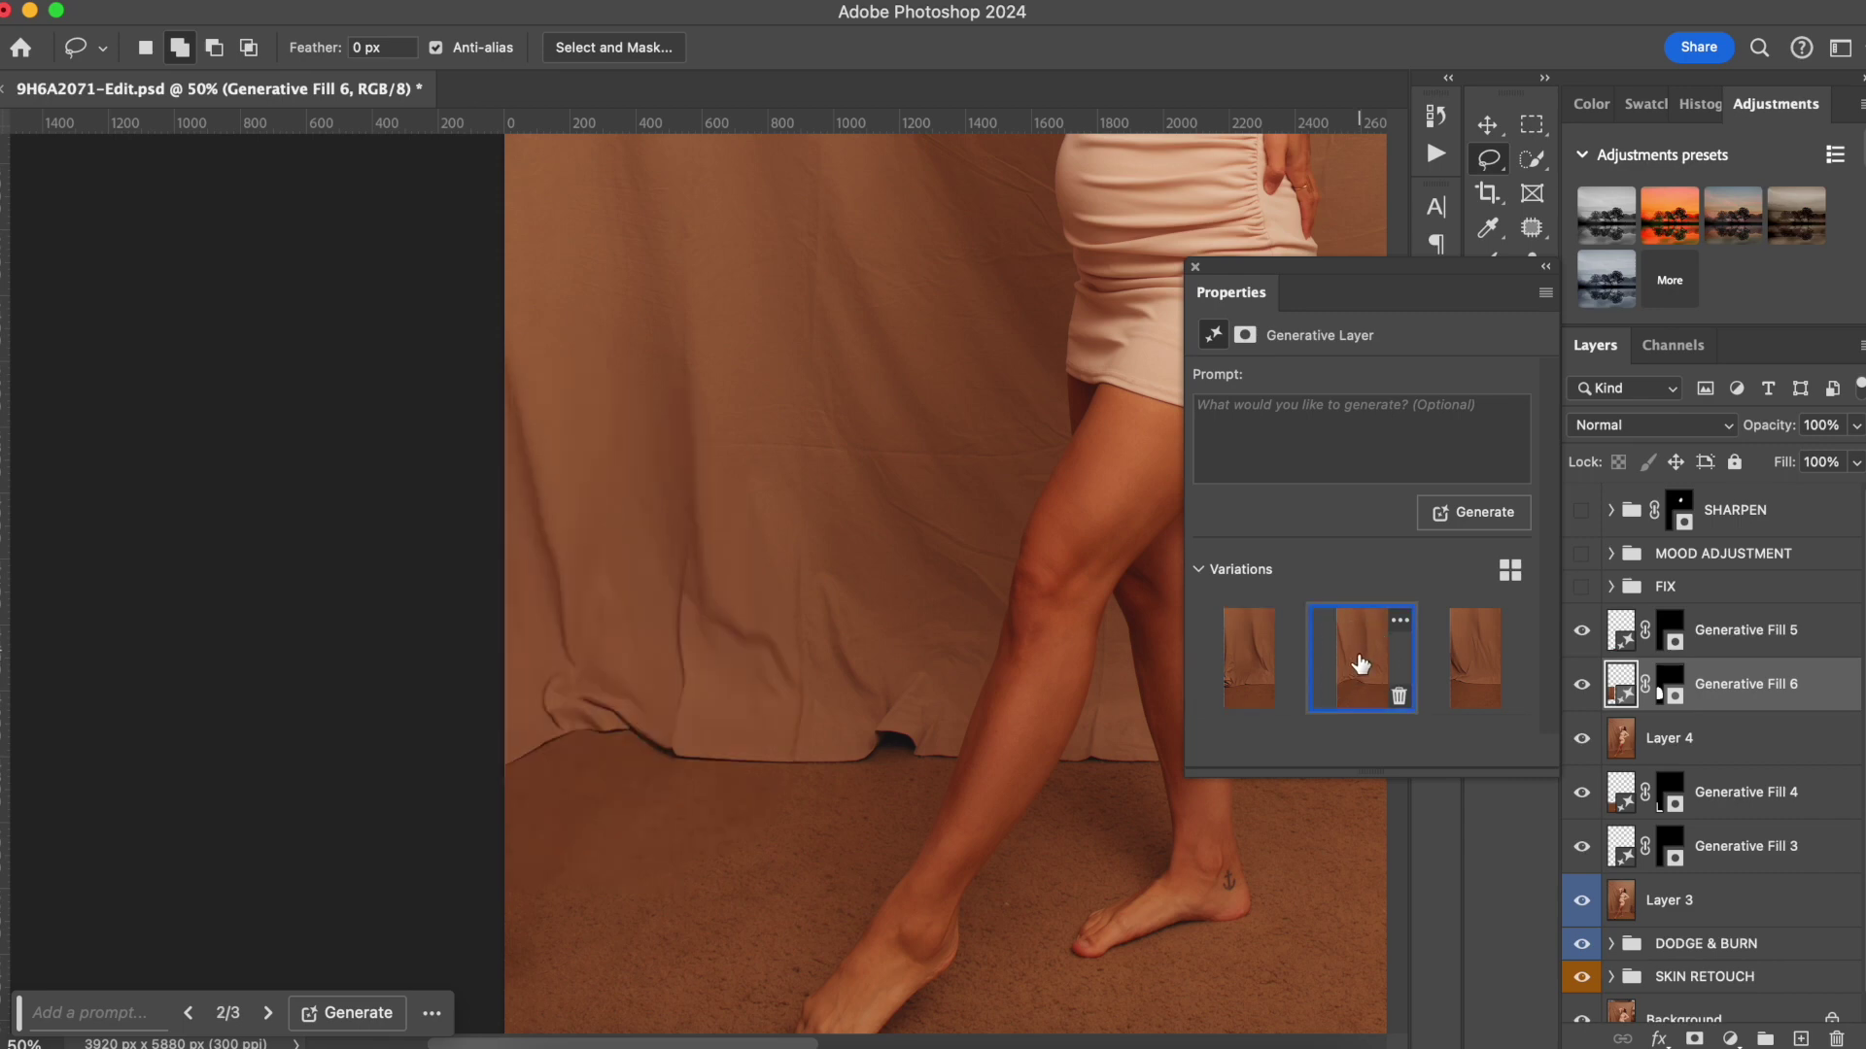
click(1463, 653)
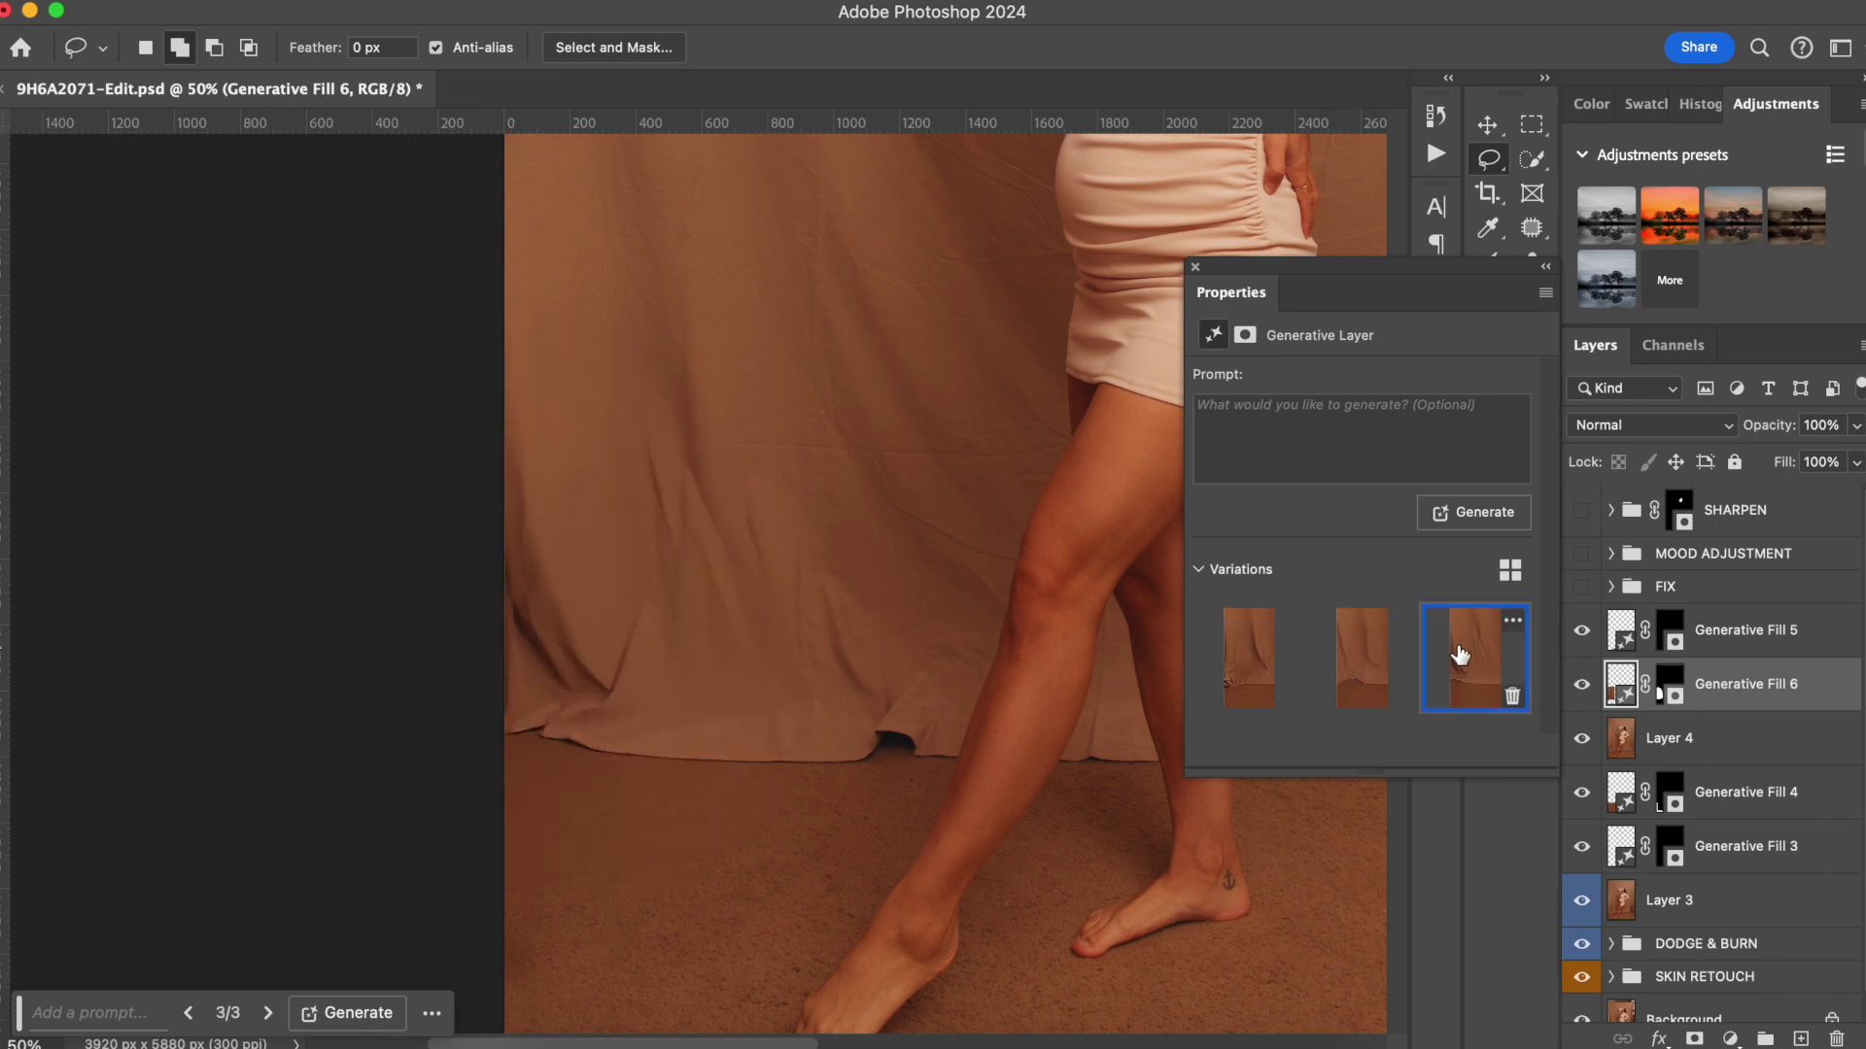
key(super+0)
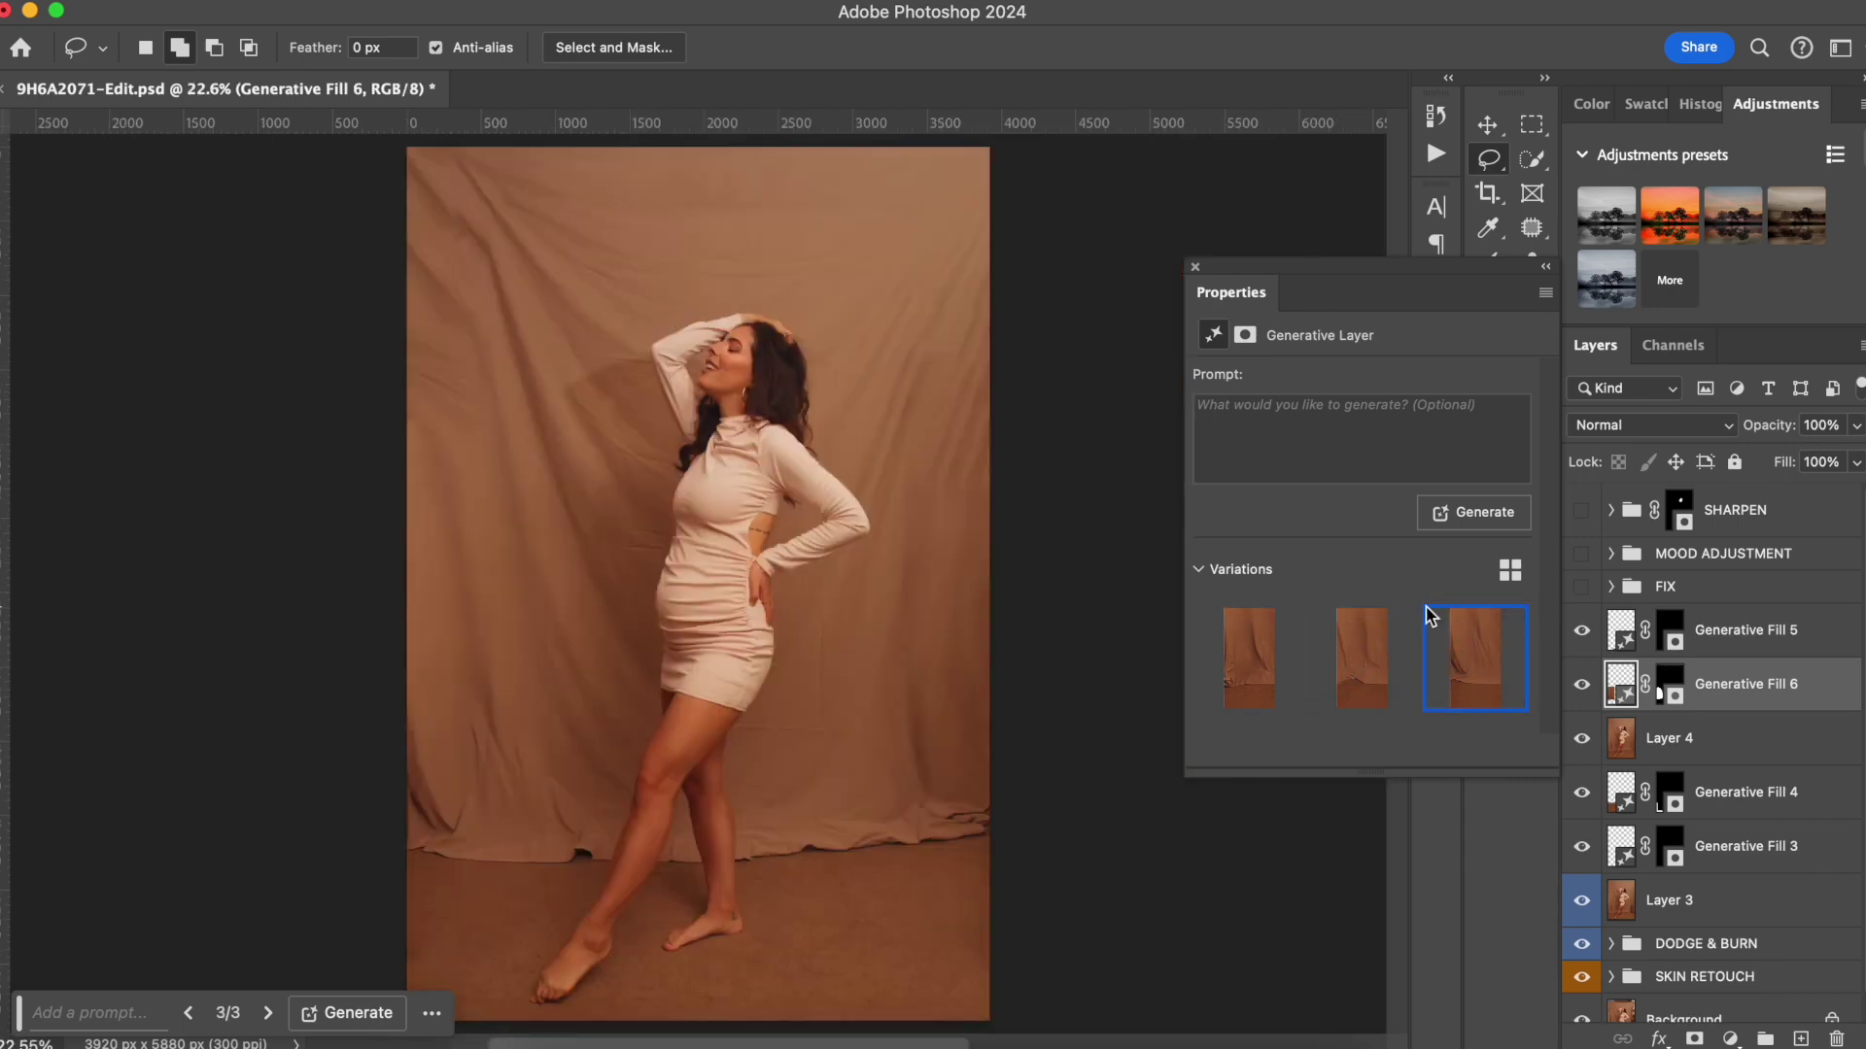
click(1243, 671)
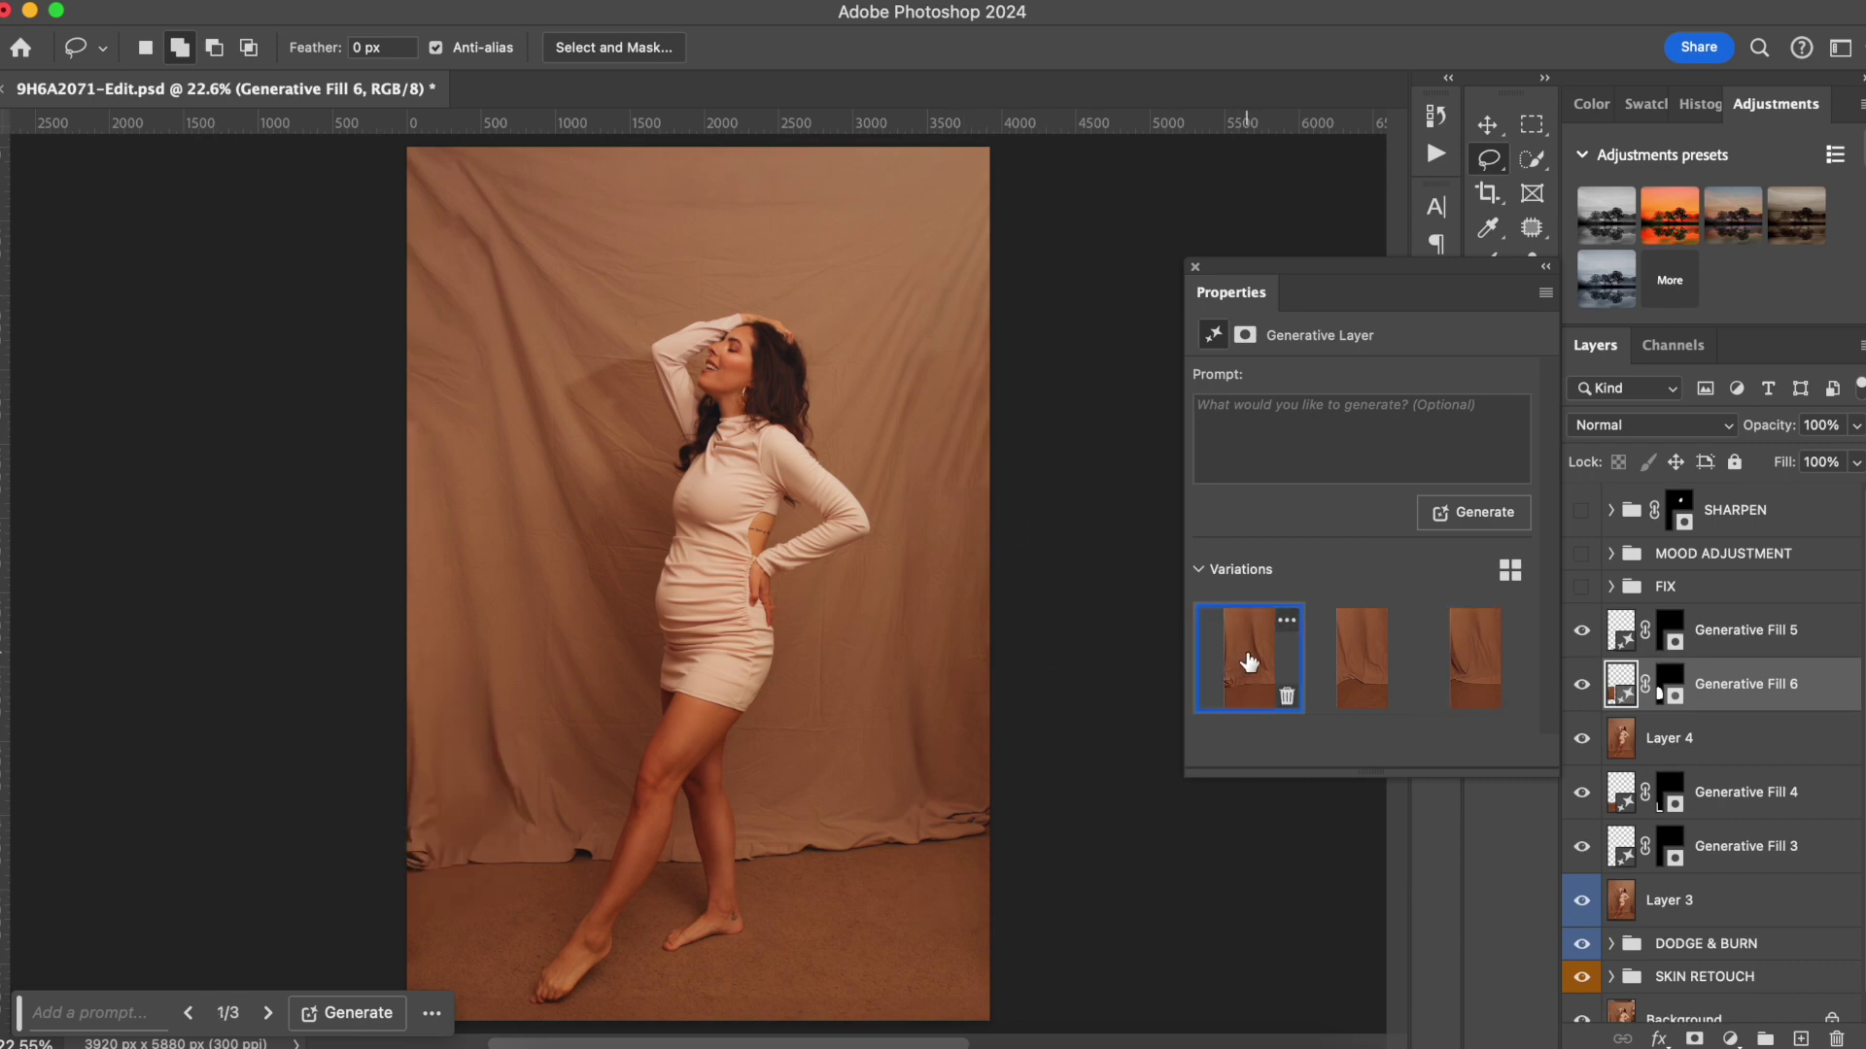
click(1362, 663)
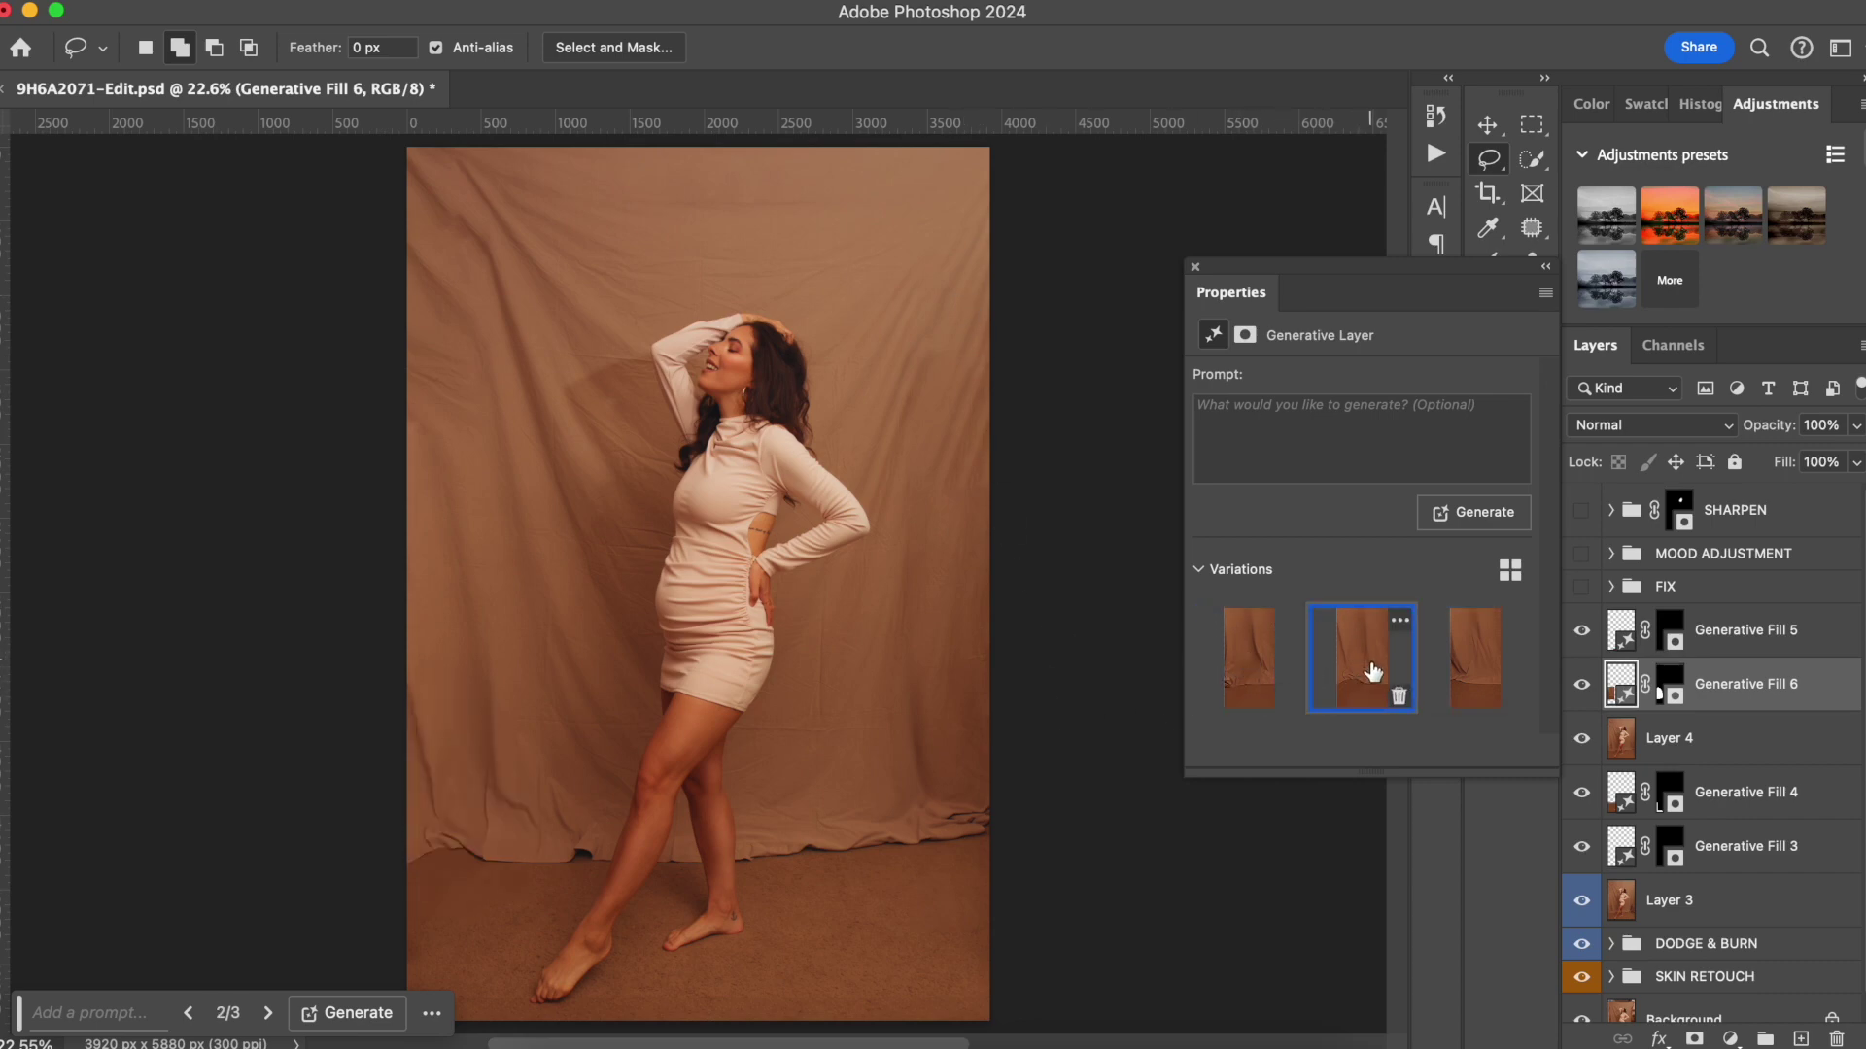
click(1450, 670)
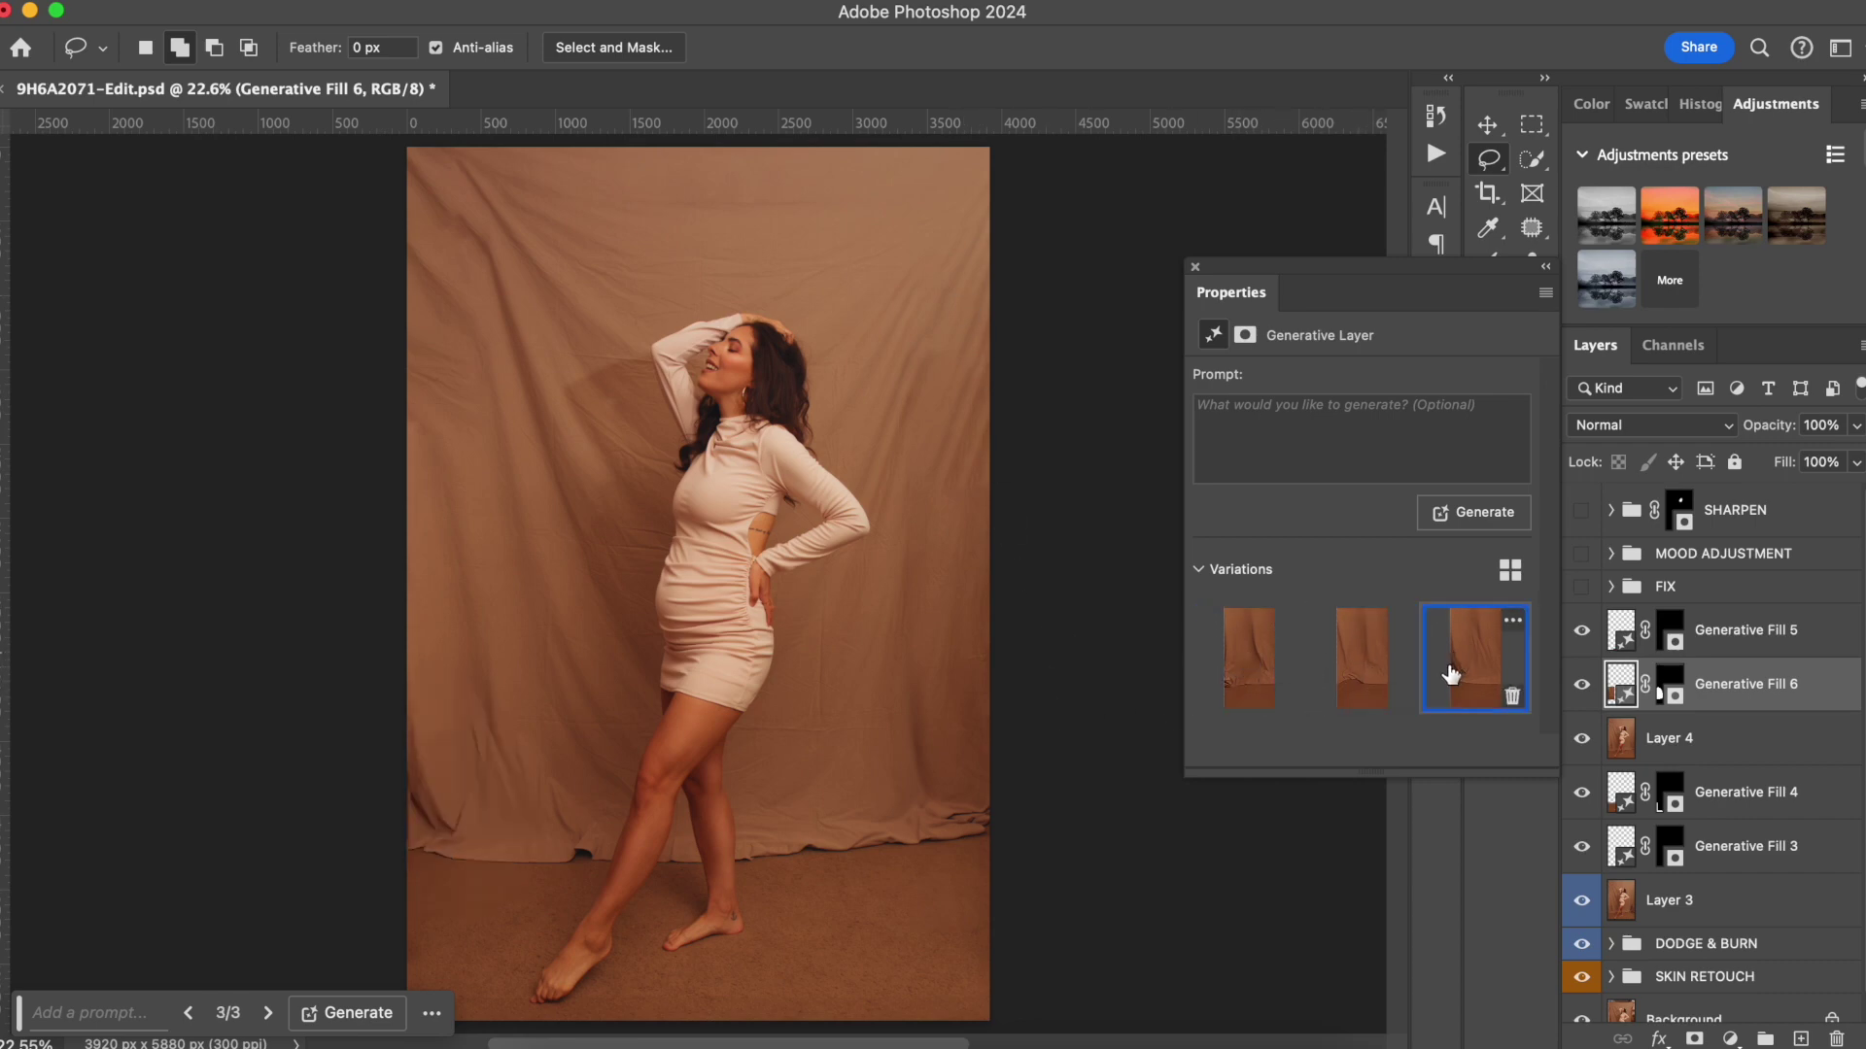
click(1260, 666)
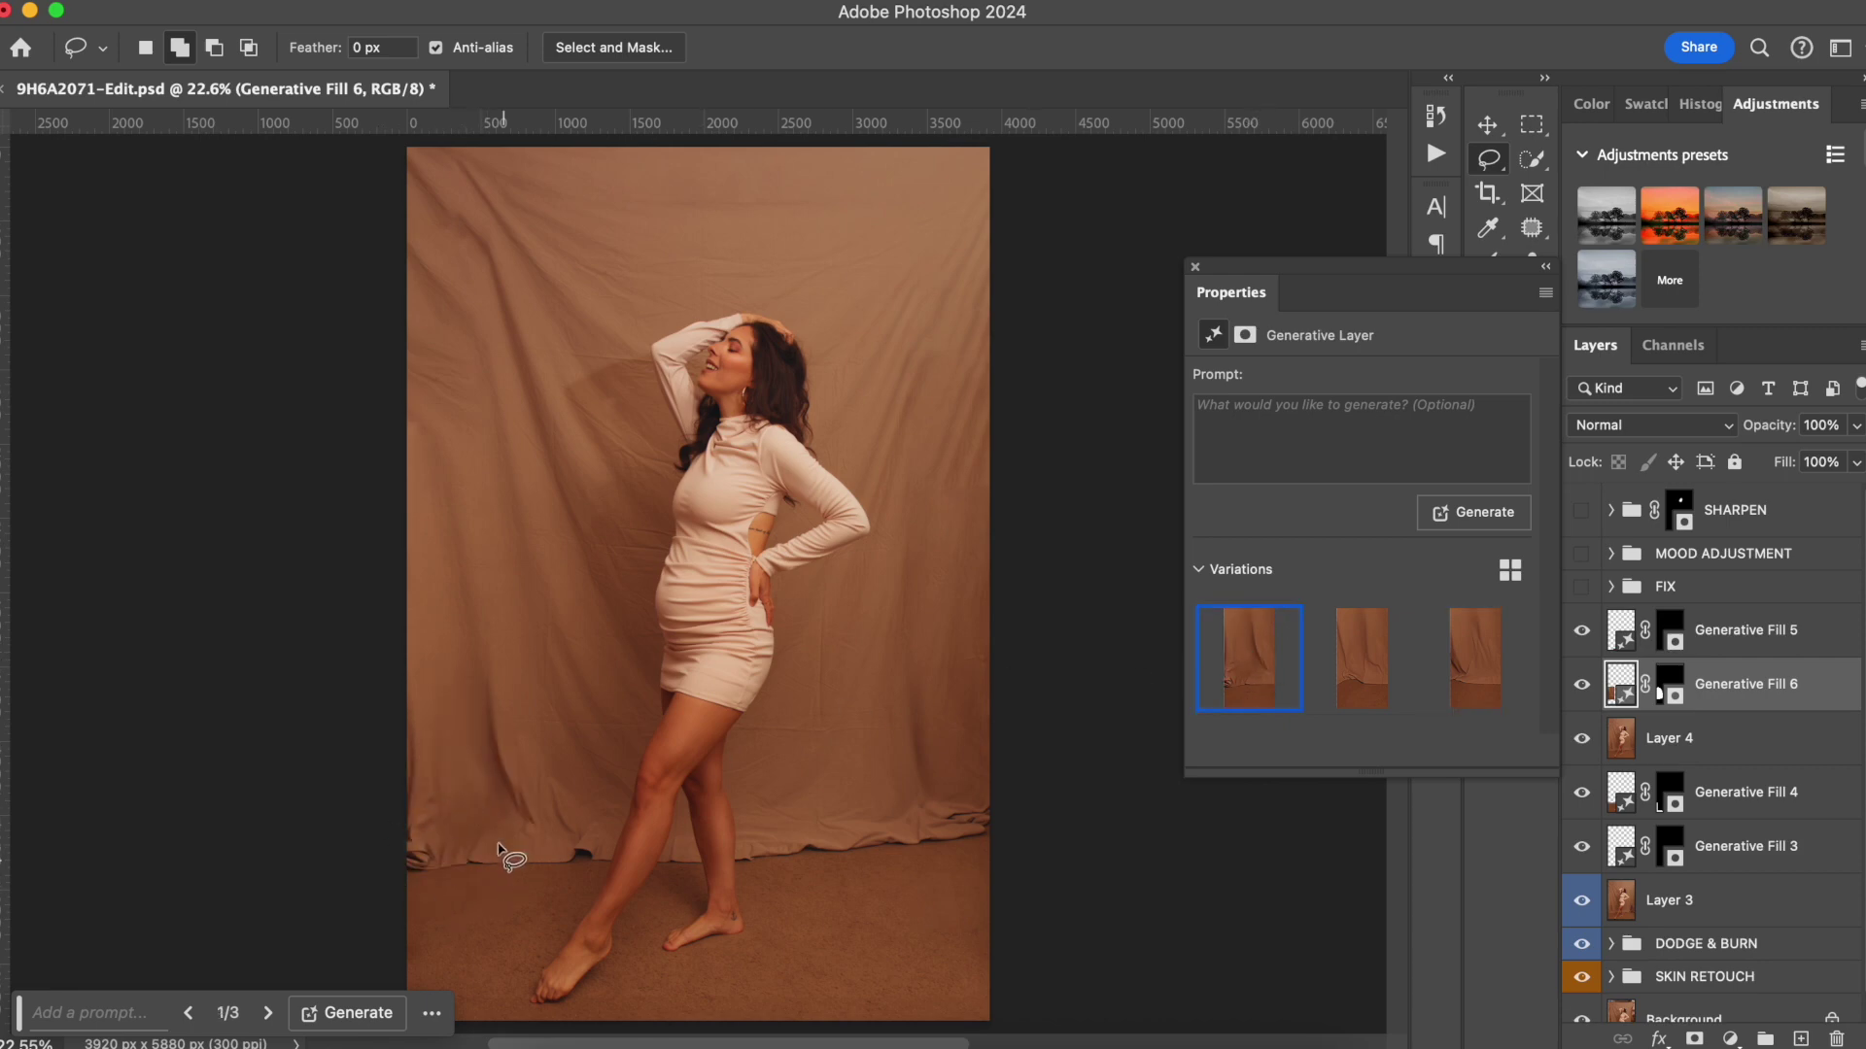
click(1448, 666)
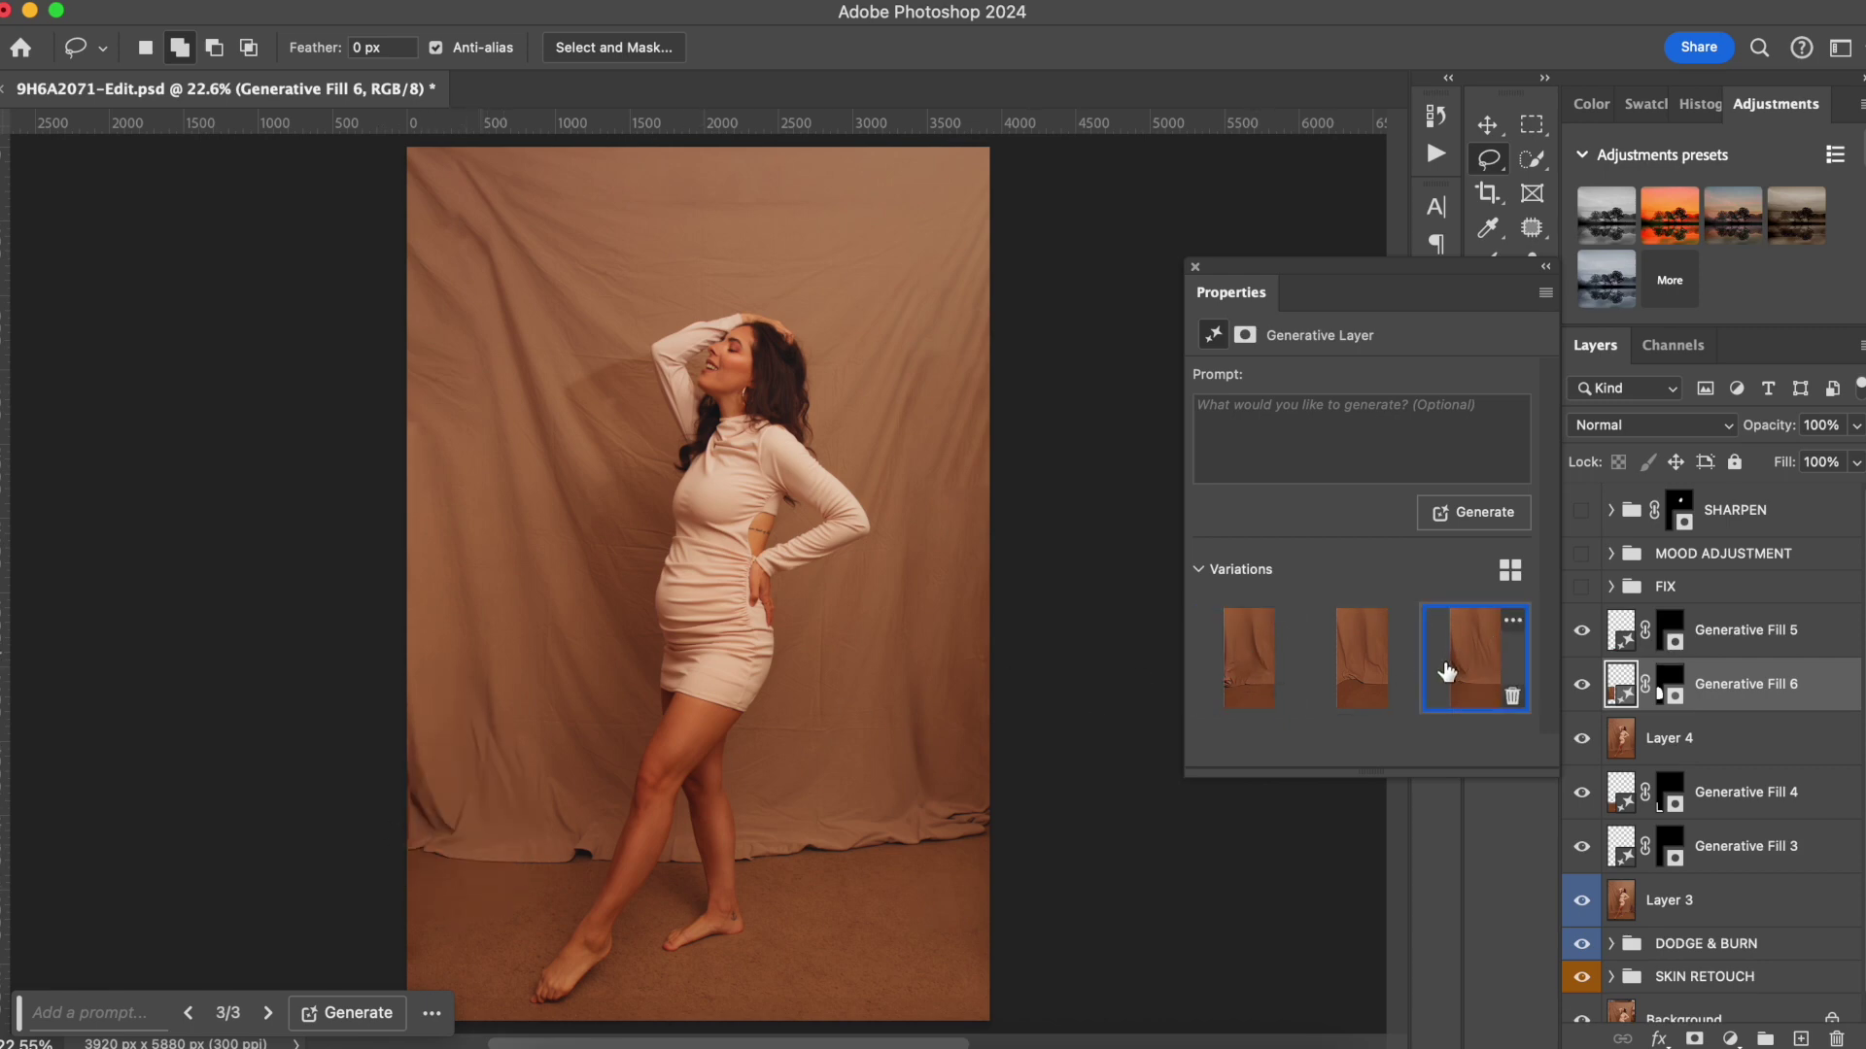
click(1373, 656)
click(1467, 659)
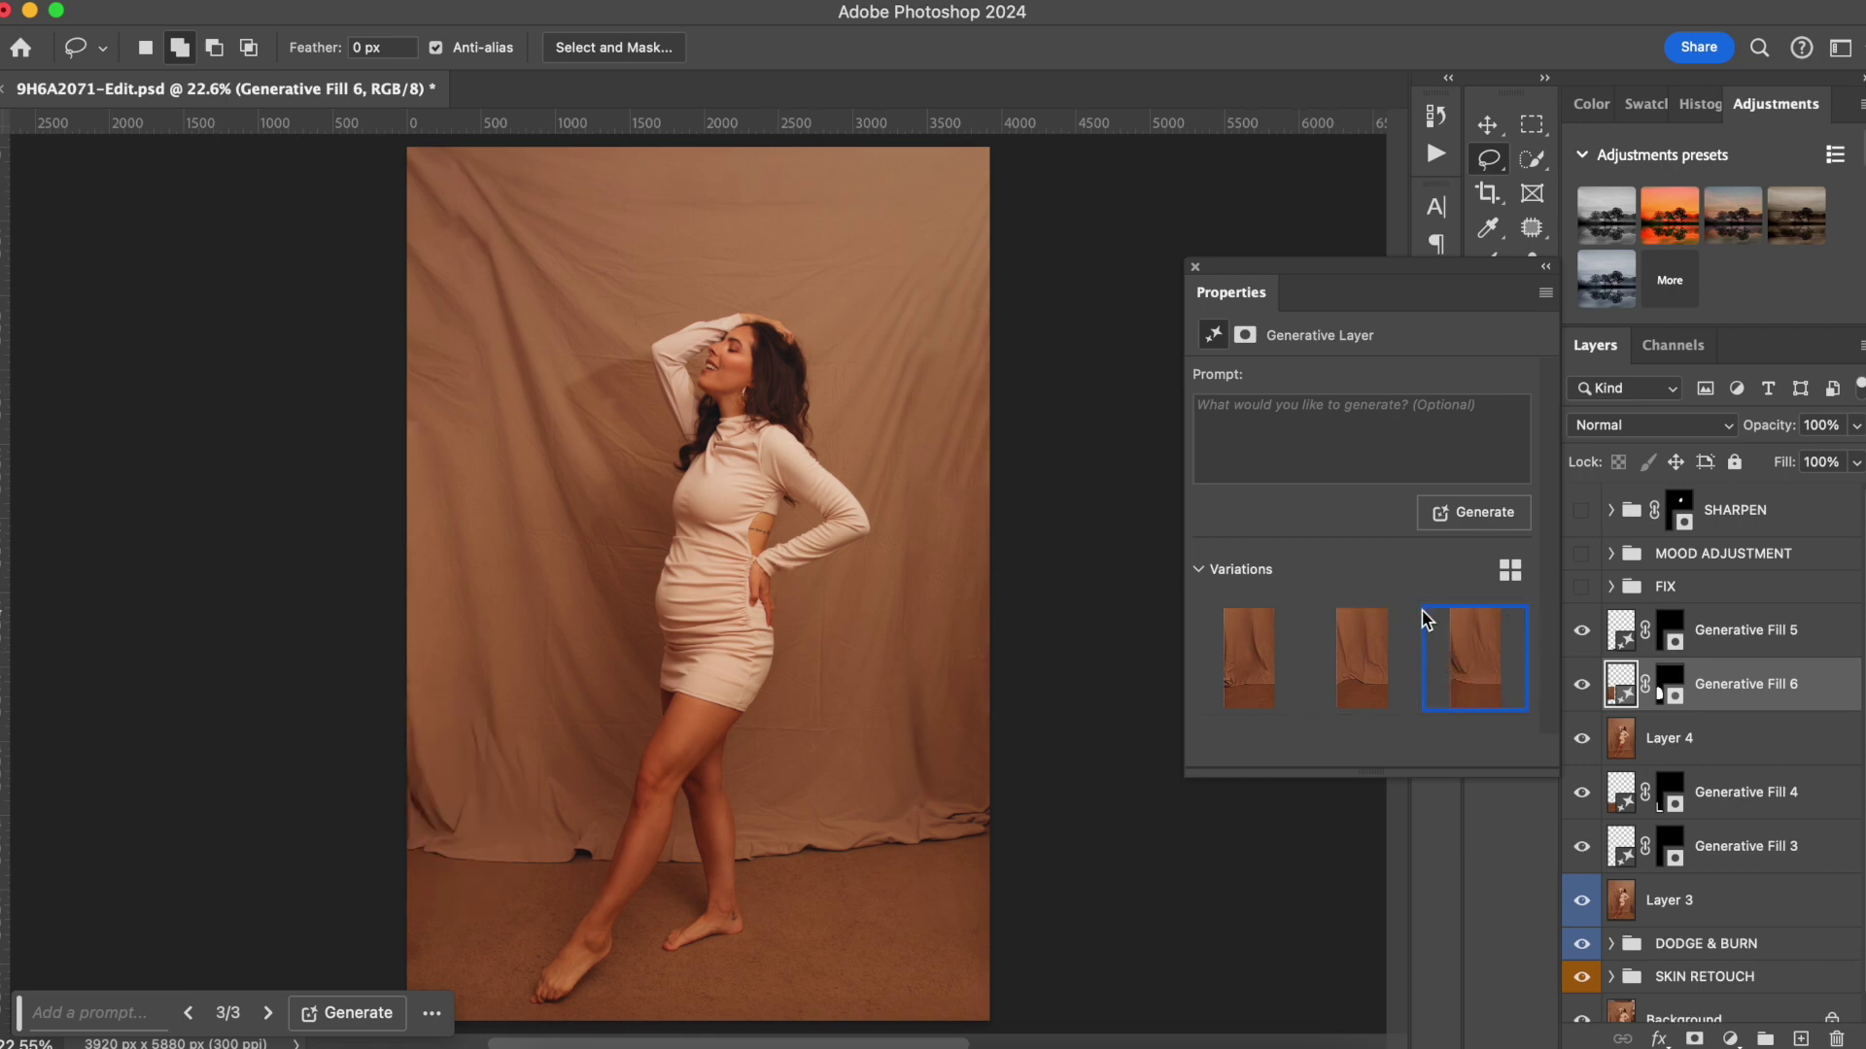
click(1196, 268)
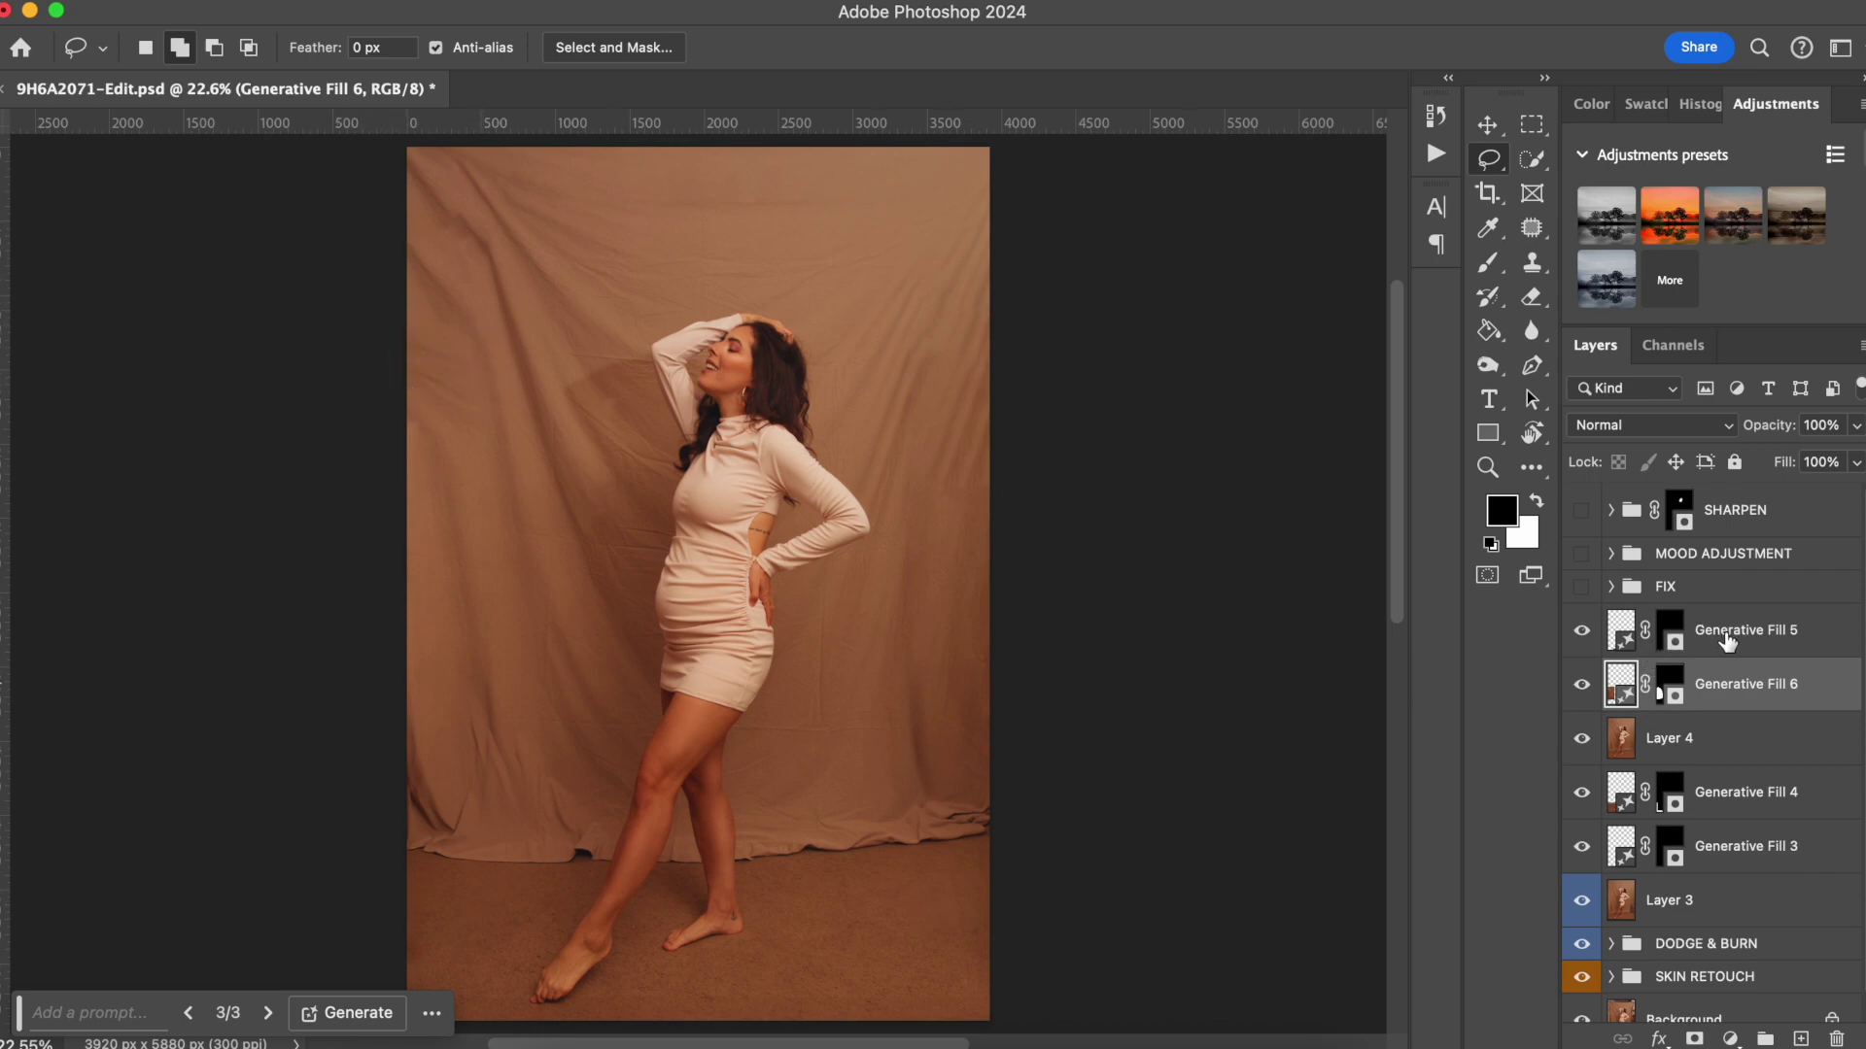
Group the repair layers from Generative Fill 3 to Generative Fill 5 into Group 1, then toggle it to compare before and after.
click(1768, 862)
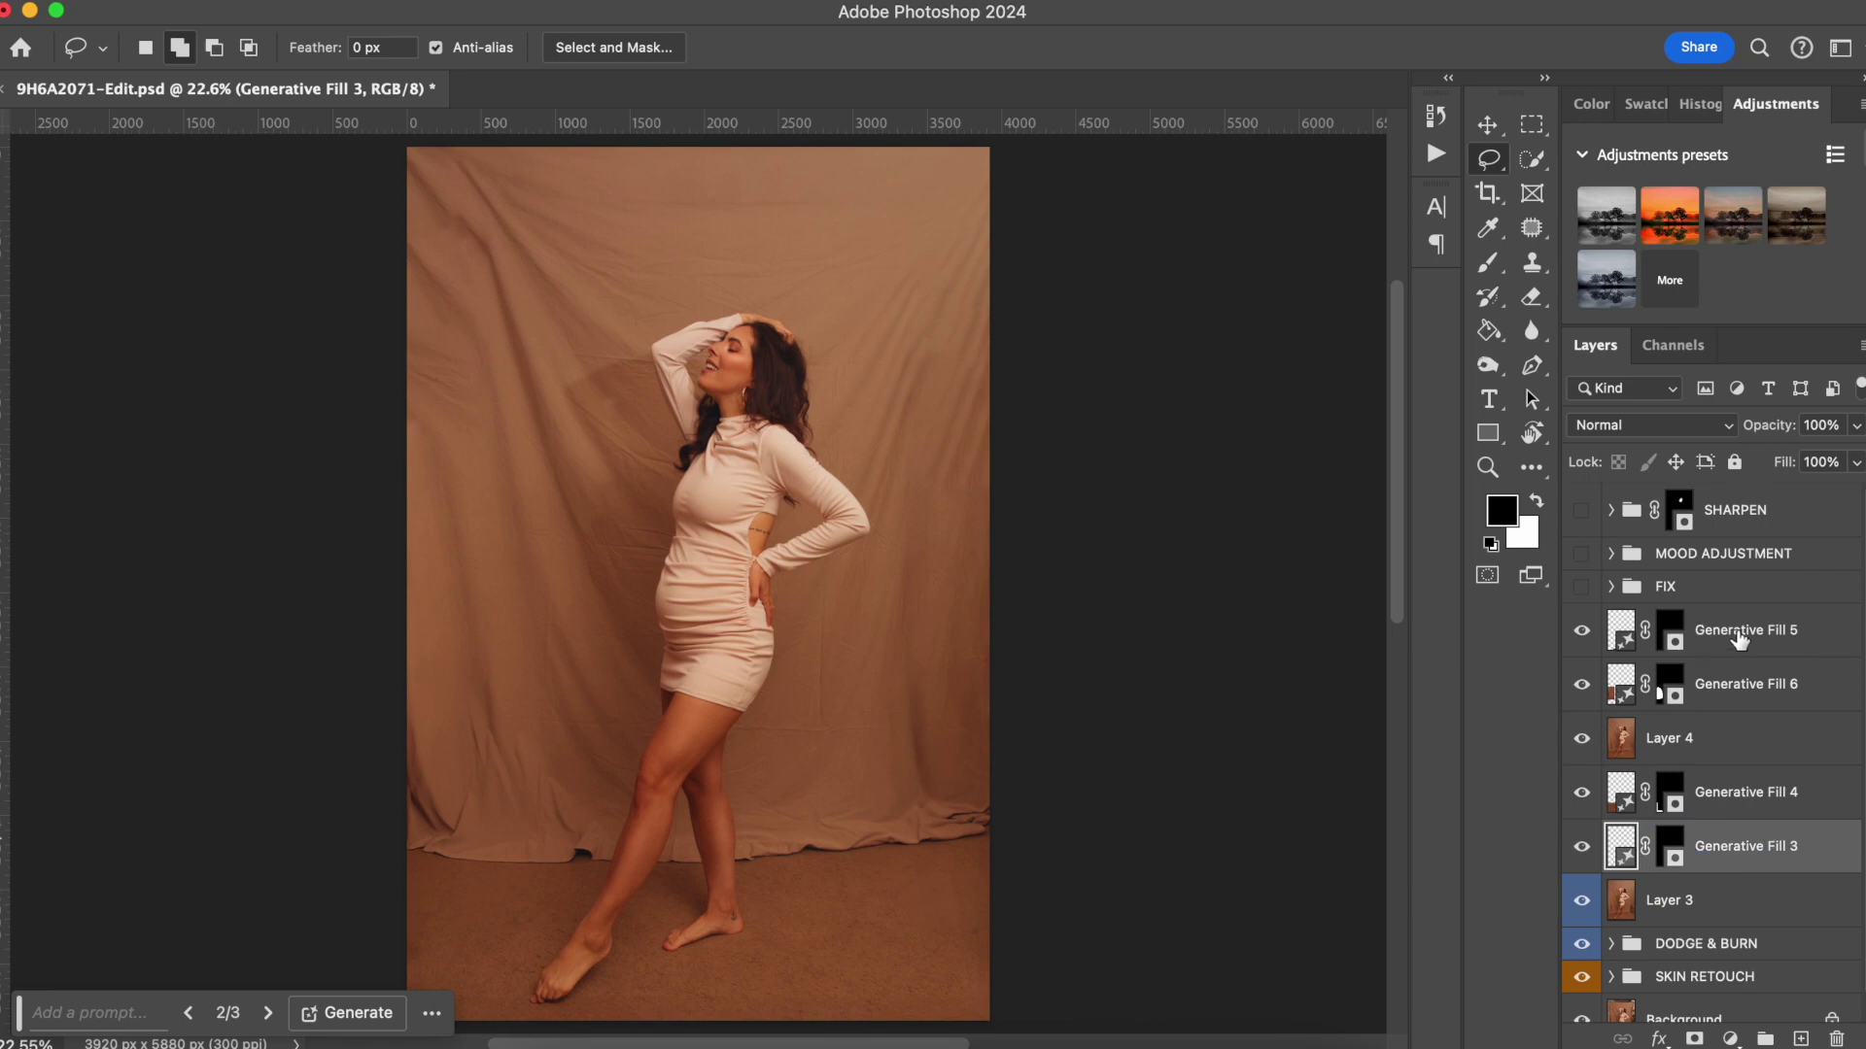
shift+click(1768, 649)
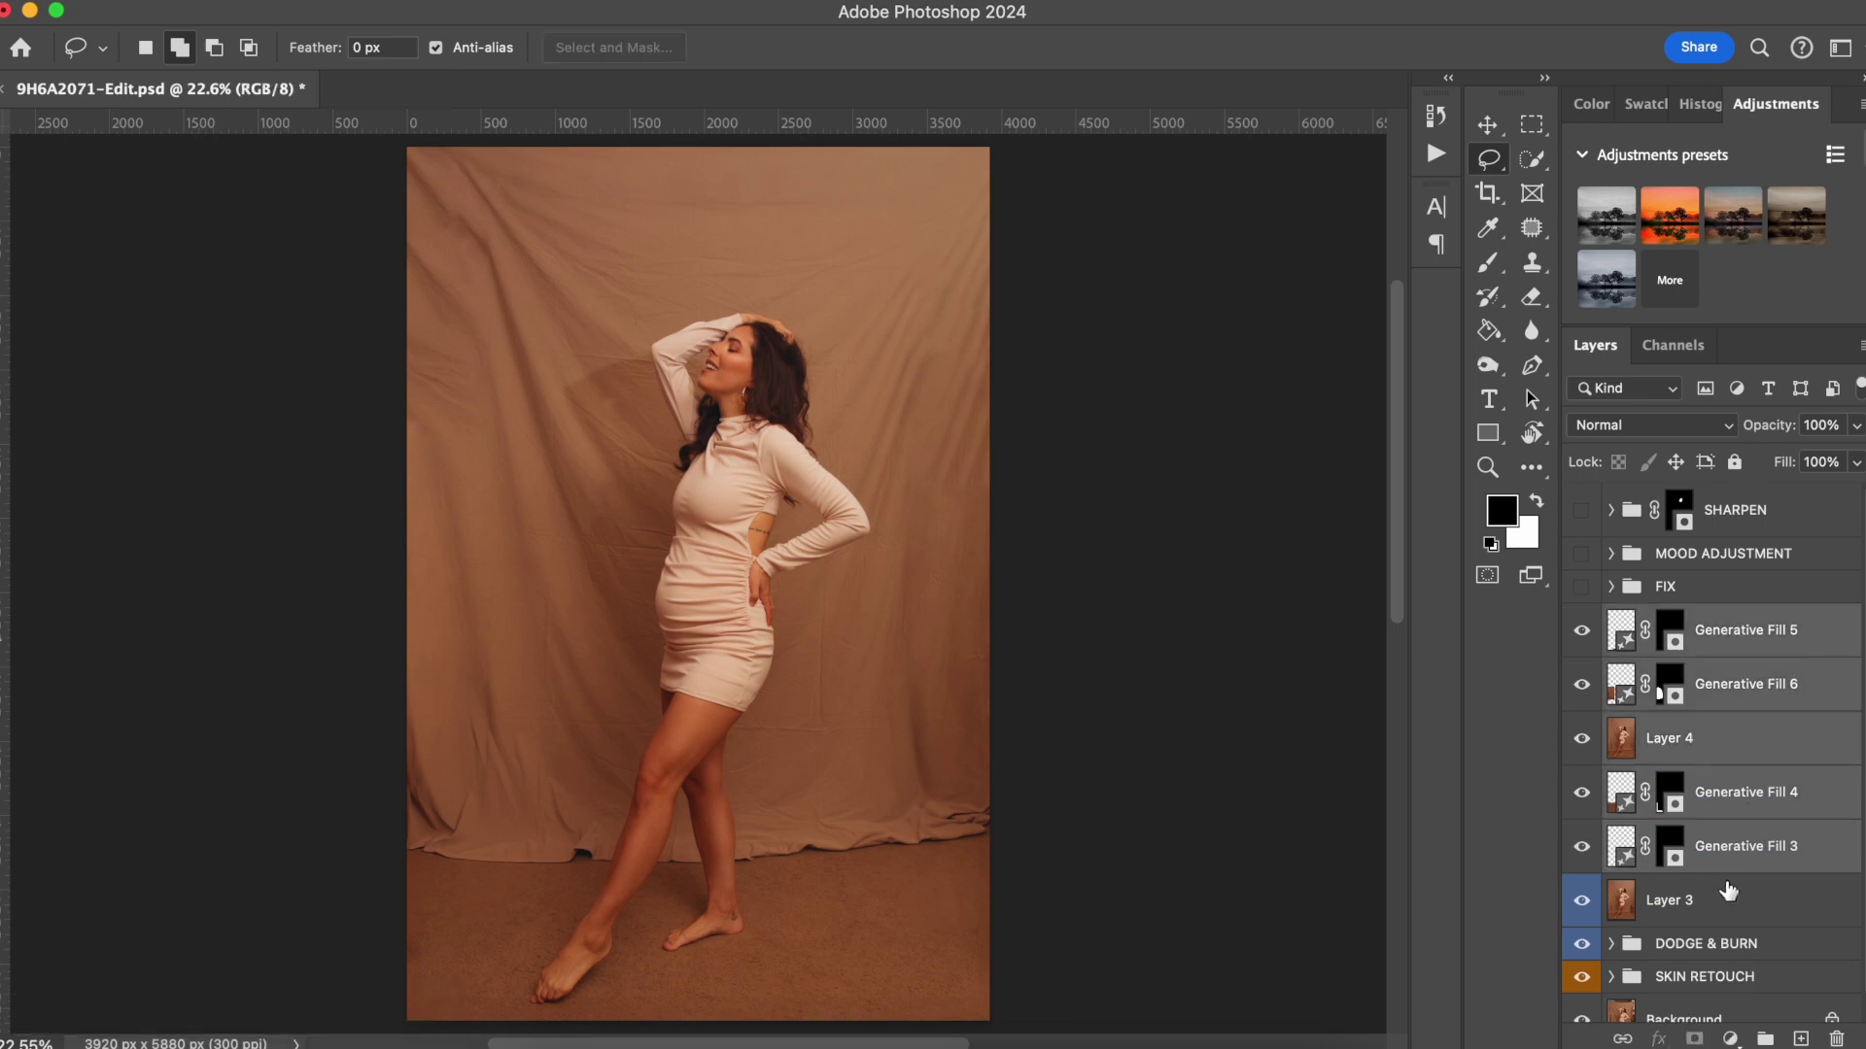
key(super+g)
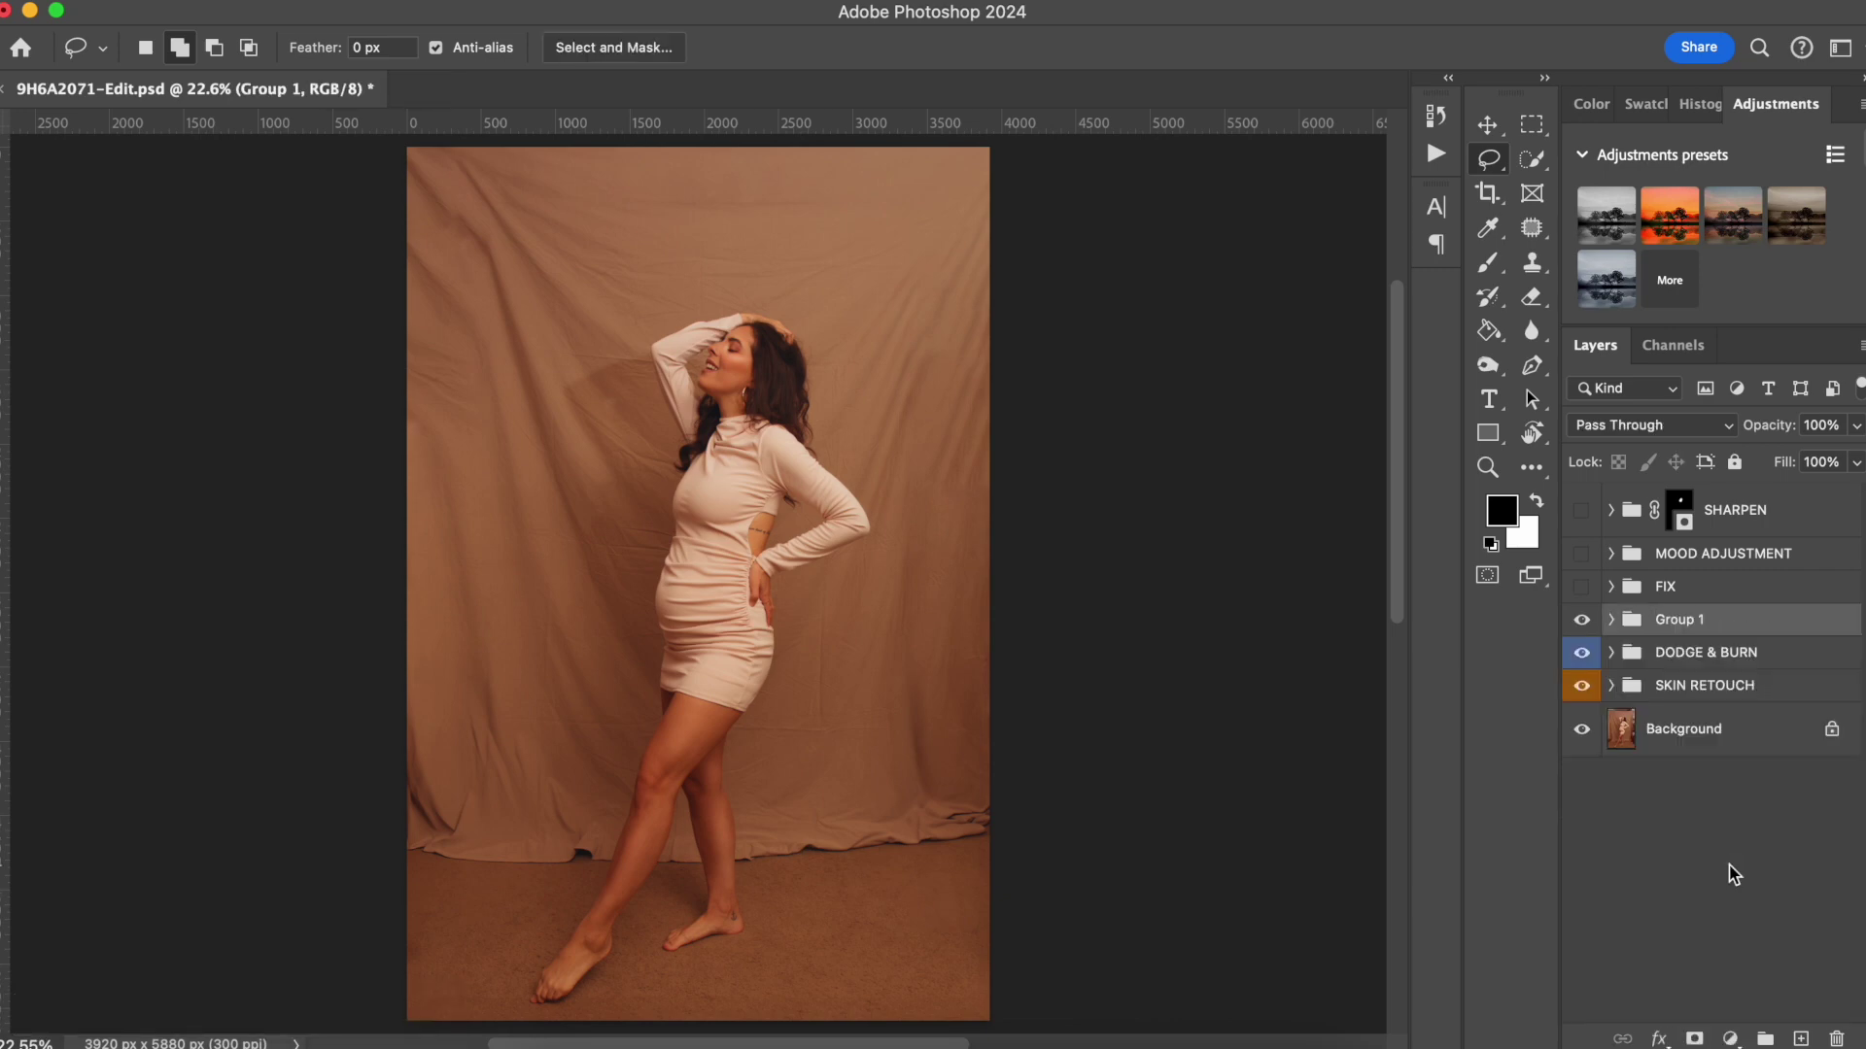
click(1581, 620)
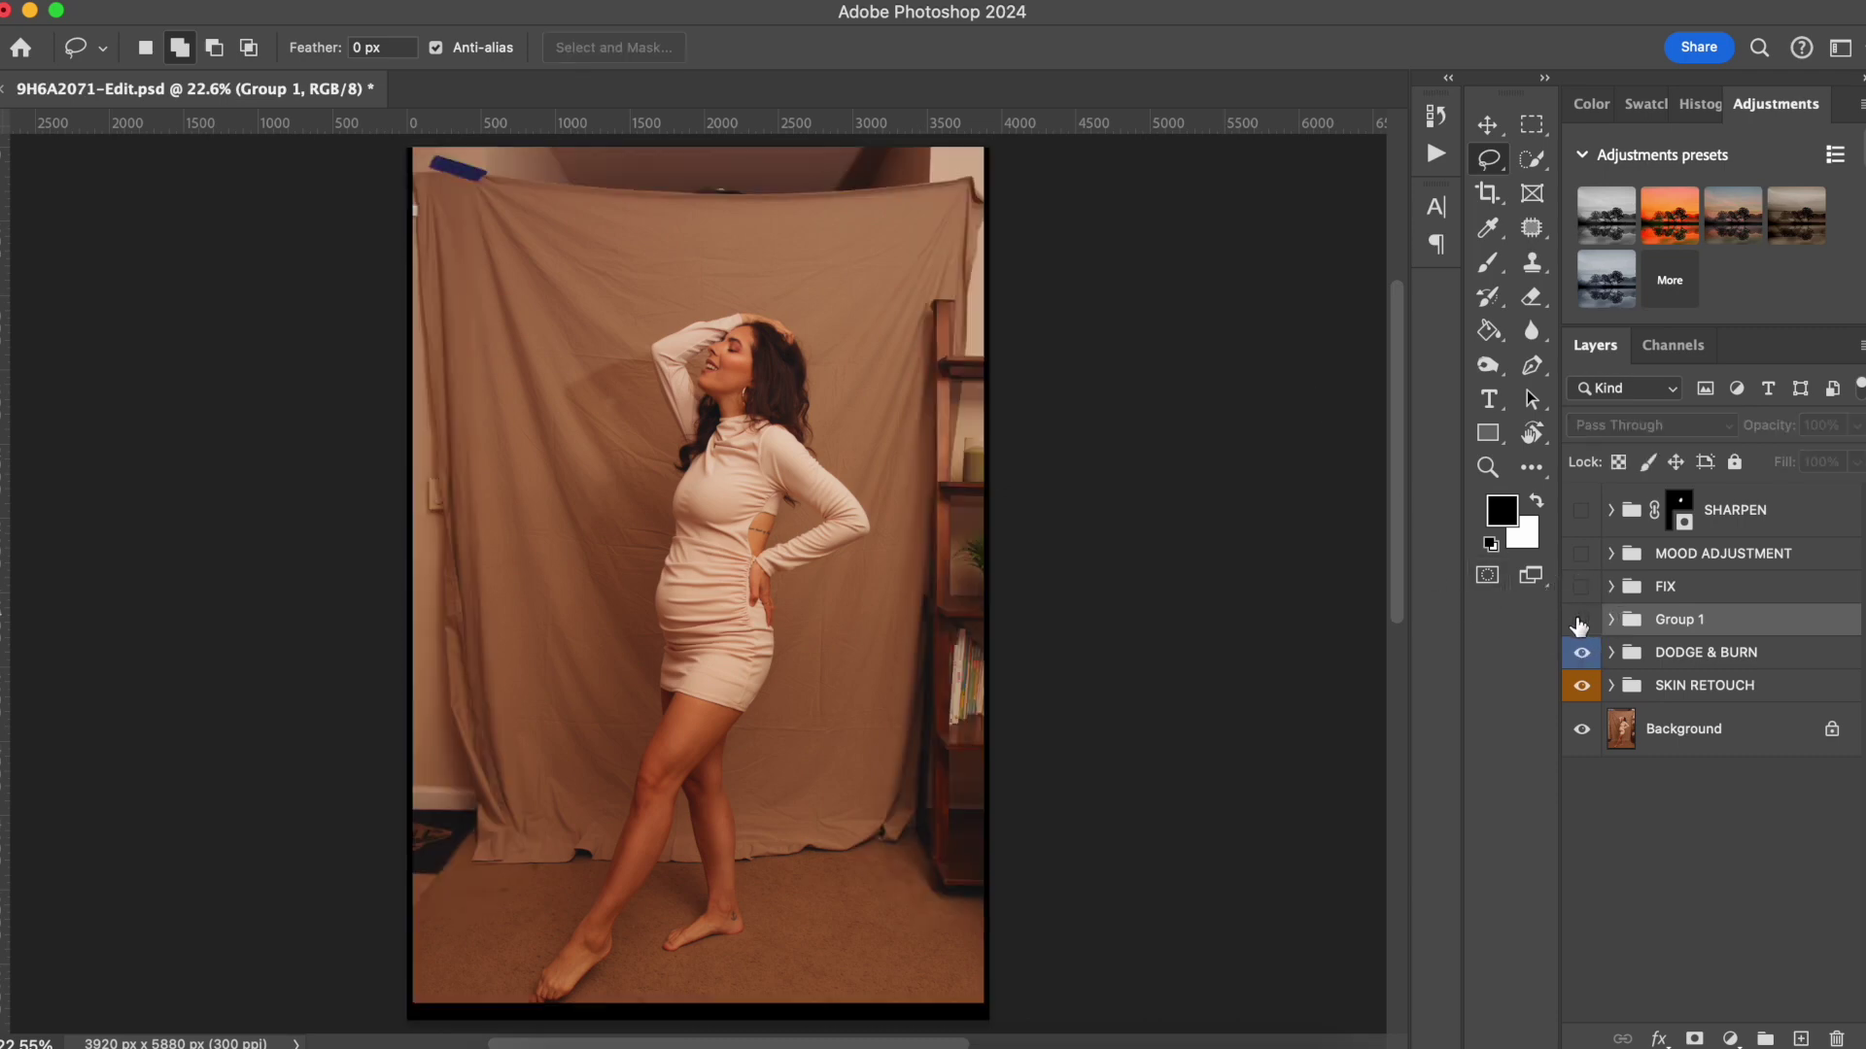
click(1581, 620)
click(1581, 620)
click(1580, 620)
key(super+minus)
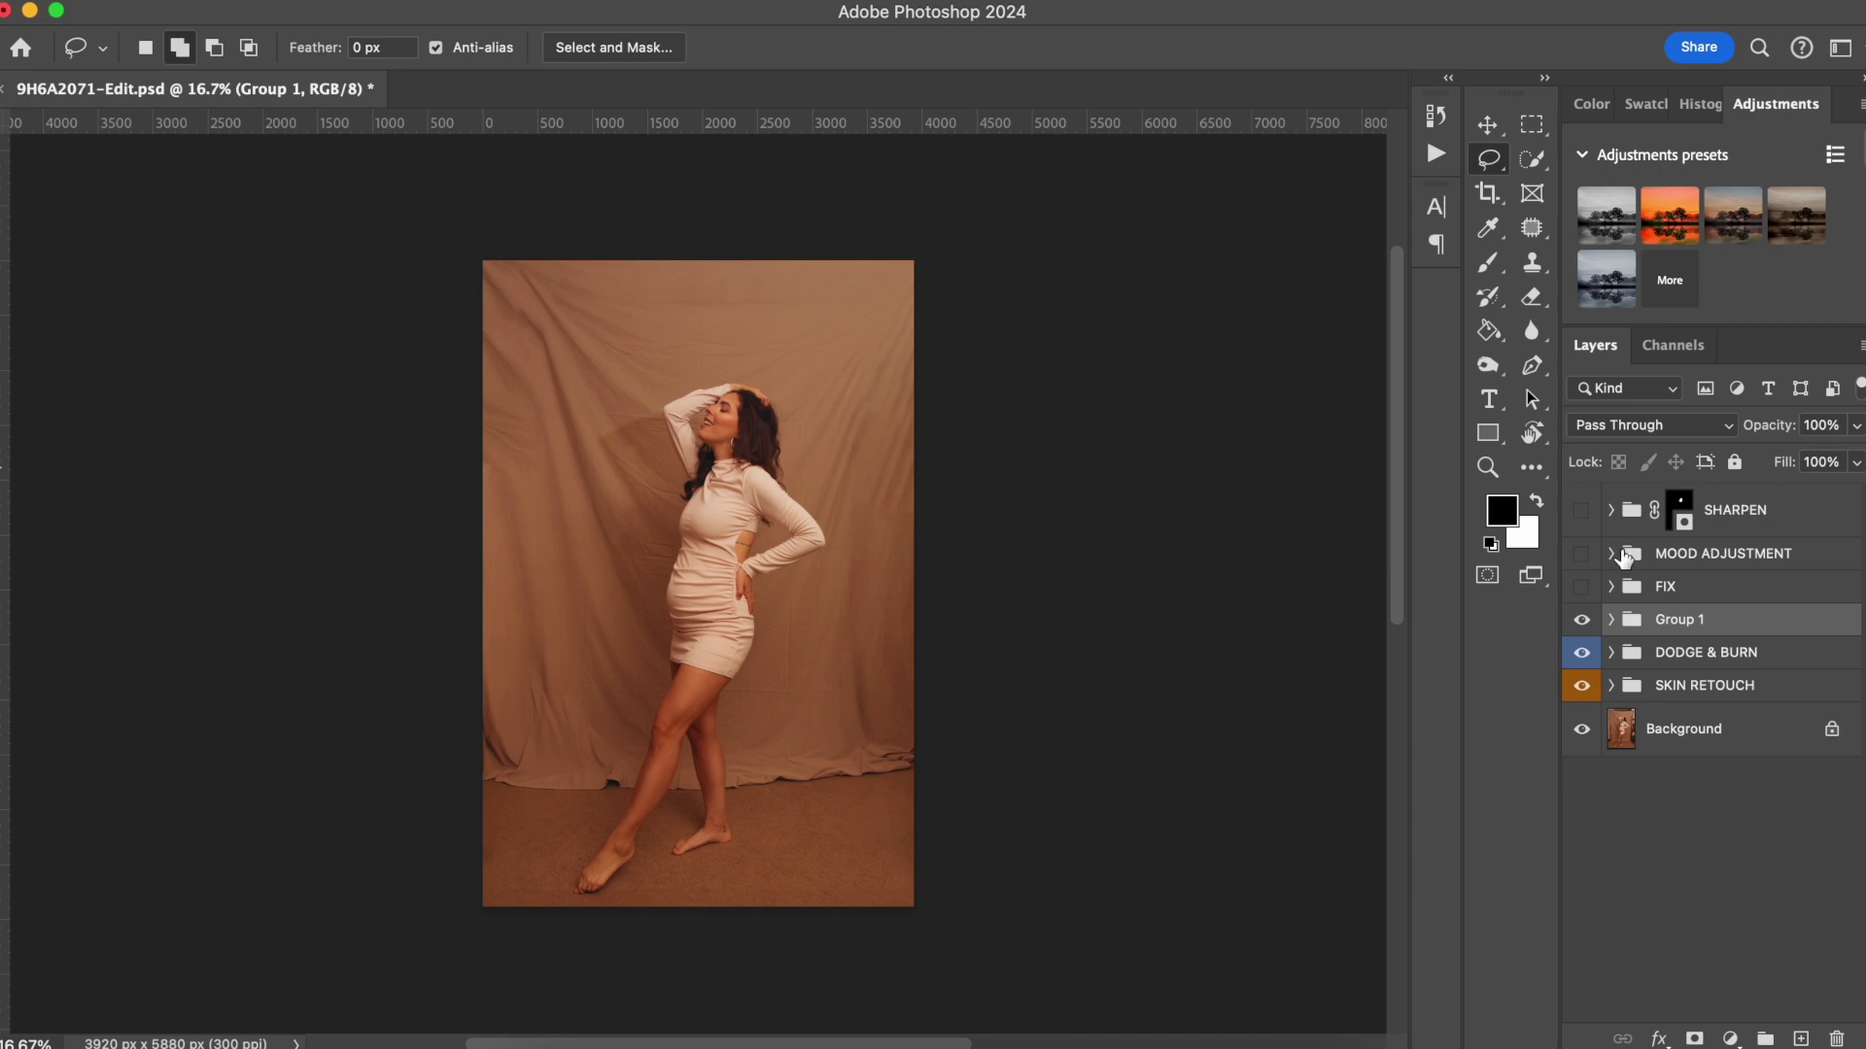